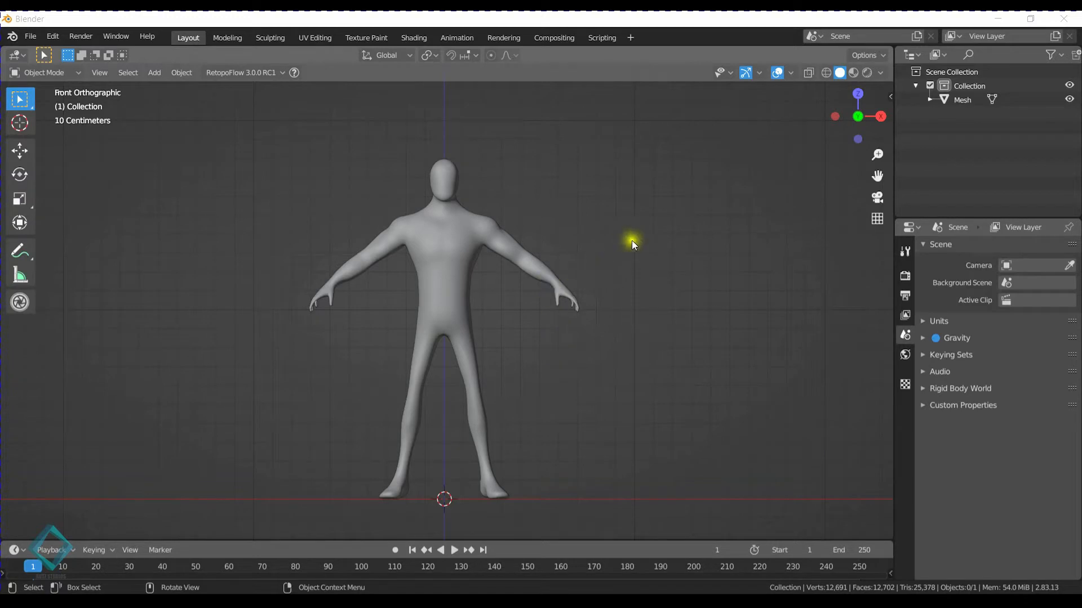
# Examine the humanoid character mesh from the front, sides and back.
pyautogui.moveTo(699, 300); pyautogui.dragTo(676, 314, button='middle')
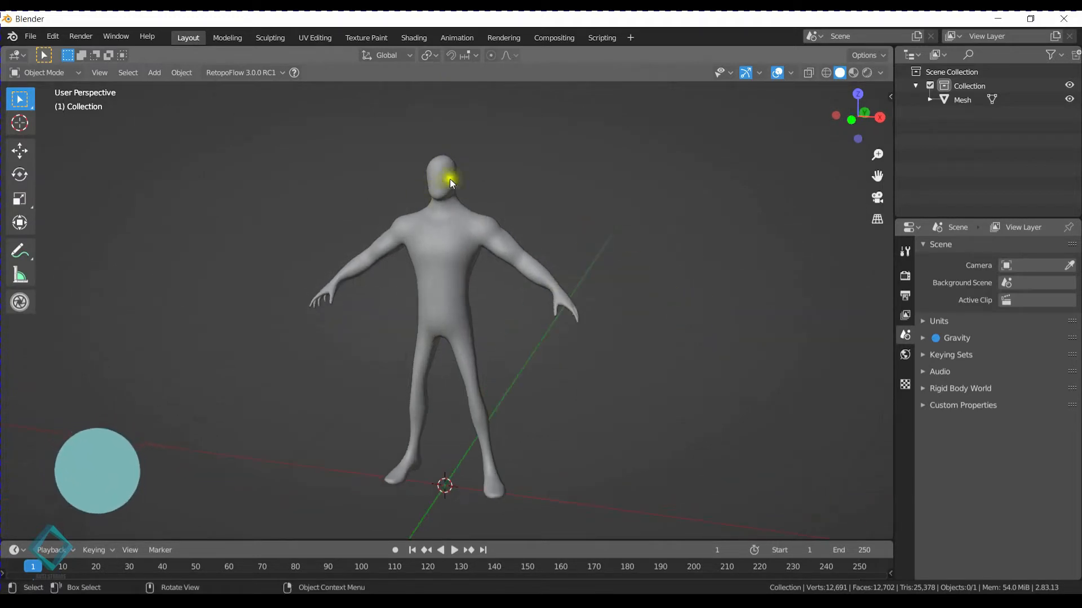
pyautogui.moveTo(467, 234); pyautogui.dragTo(619, 299, button='middle')
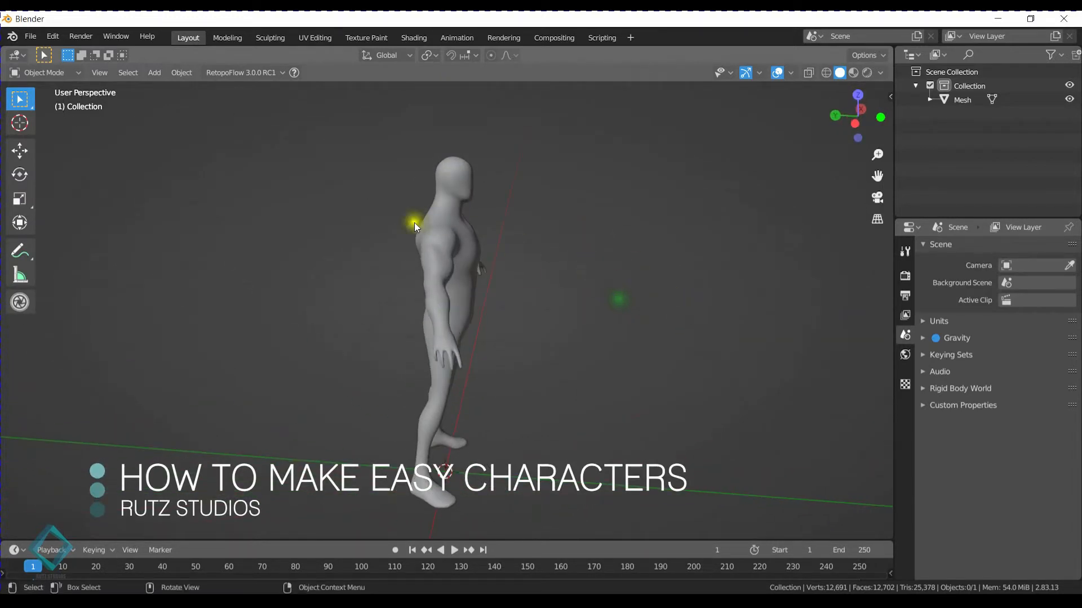
pyautogui.moveTo(385, 346); pyautogui.dragTo(607, 282, button='middle')
pyautogui.scroll(5, 515, 363)
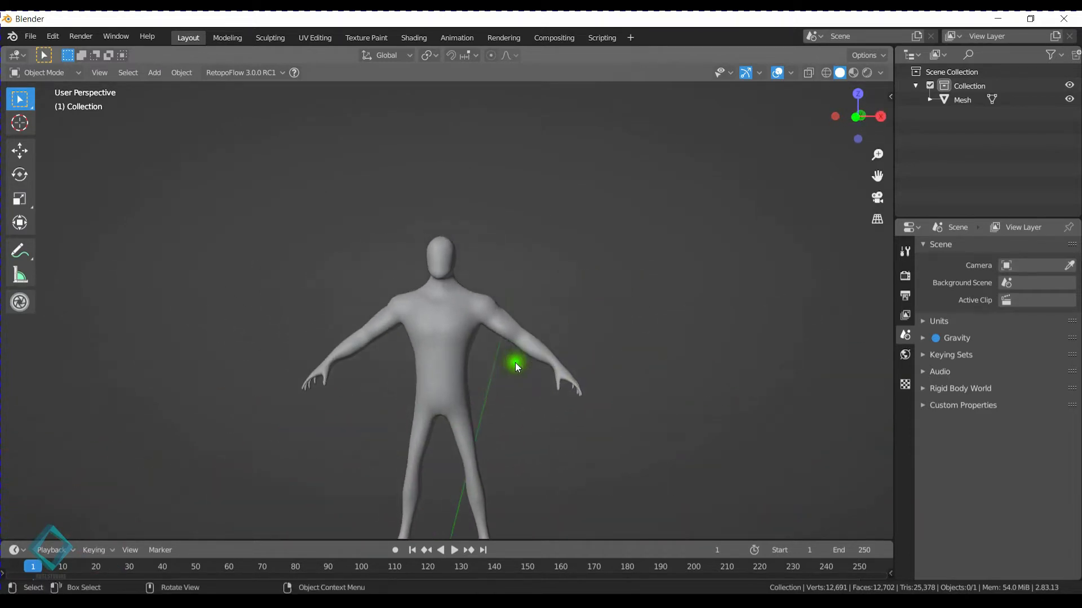
pyautogui.scroll(-6, 459, 338)
pyautogui.moveTo(408, 327); pyautogui.dragTo(417, 295, button='middle')
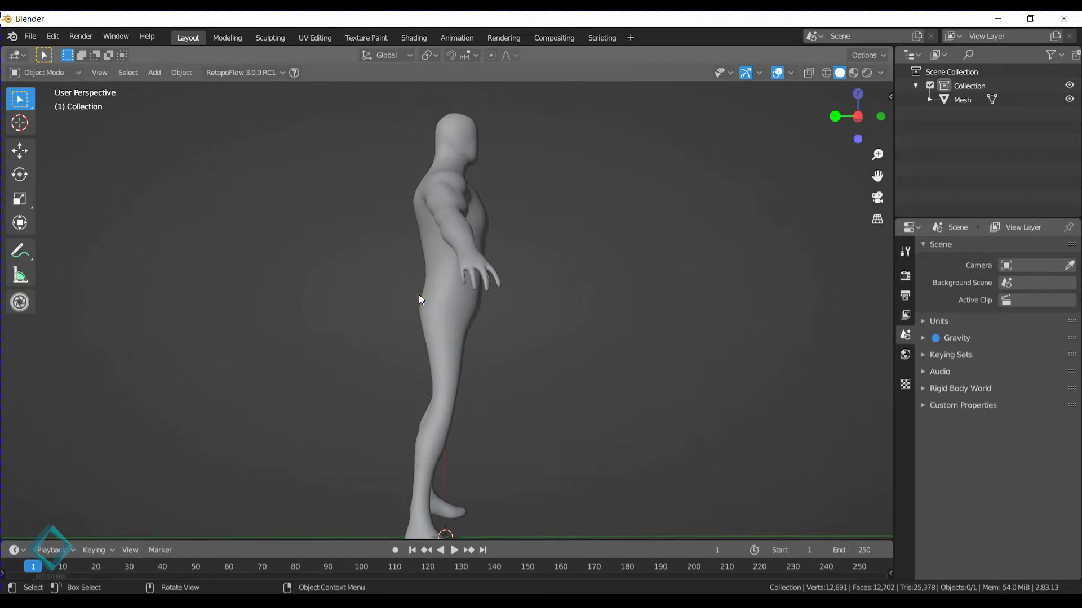
pyautogui.moveTo(414, 315); pyautogui.dragTo(513, 298, button='middle')
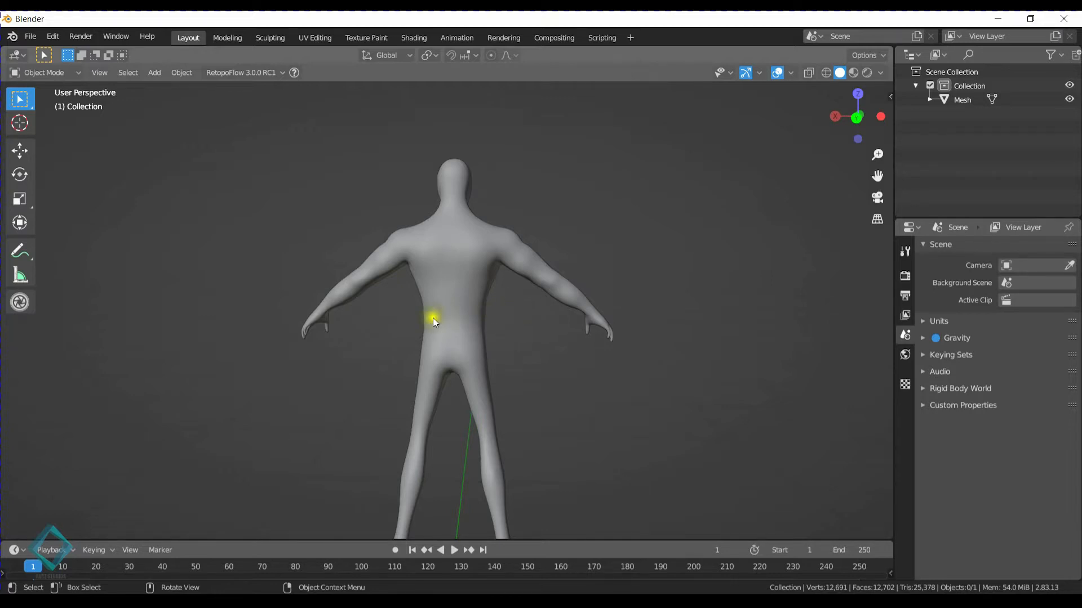
pyautogui.moveTo(435, 313); pyautogui.dragTo(683, 380, button='middle')
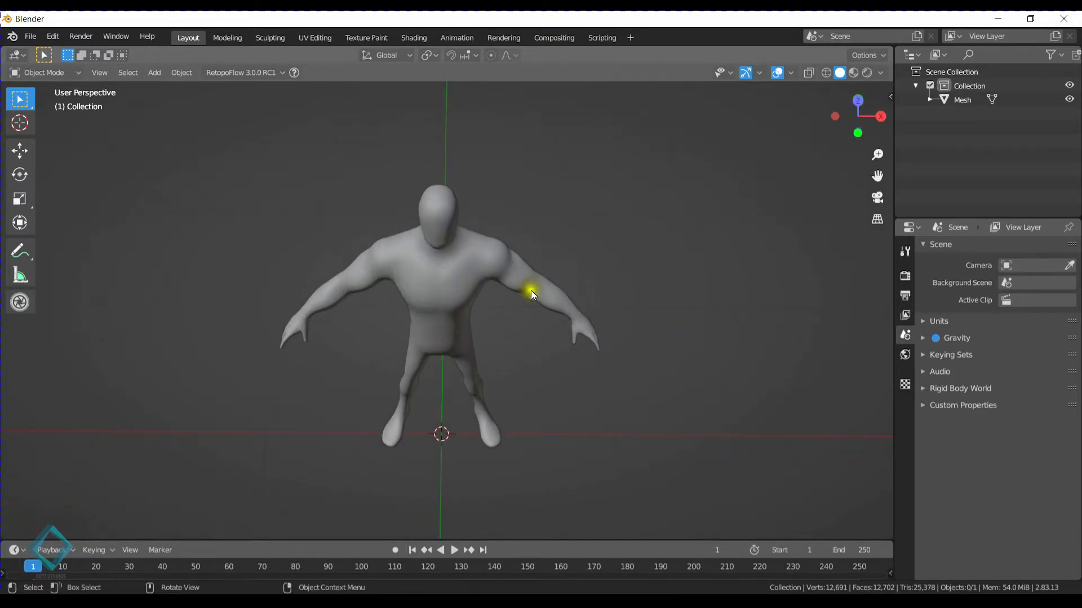
# Add a cube mesh to the scene at the character's feet.
pyautogui.hotkey('shift', 'a')
pyautogui.moveTo(515, 299)
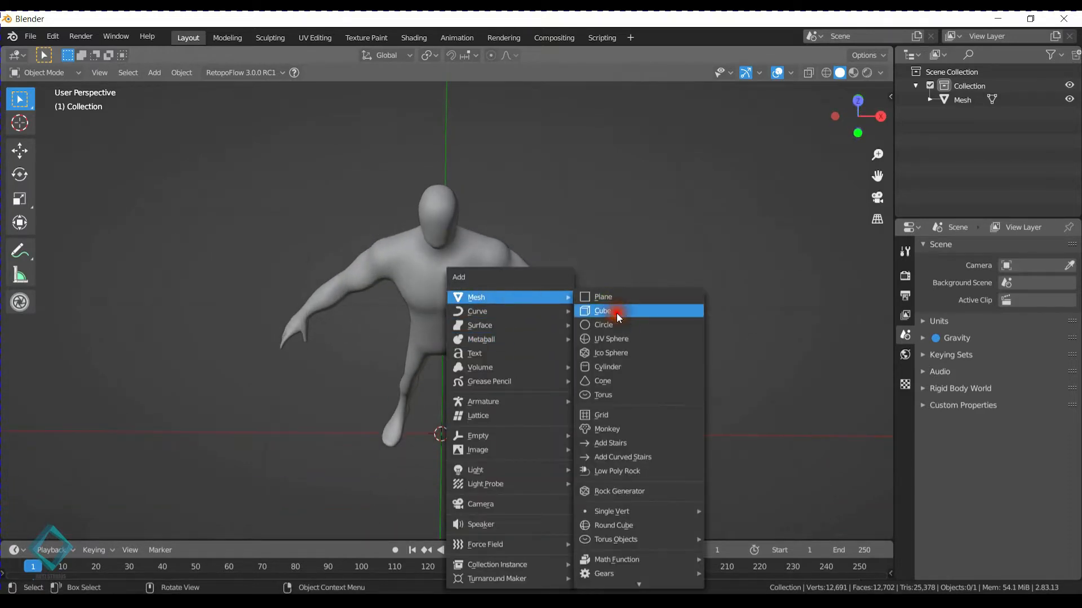
pyautogui.click(617, 311)
pyautogui.moveTo(525, 415); pyautogui.dragTo(563, 383, button='middle')
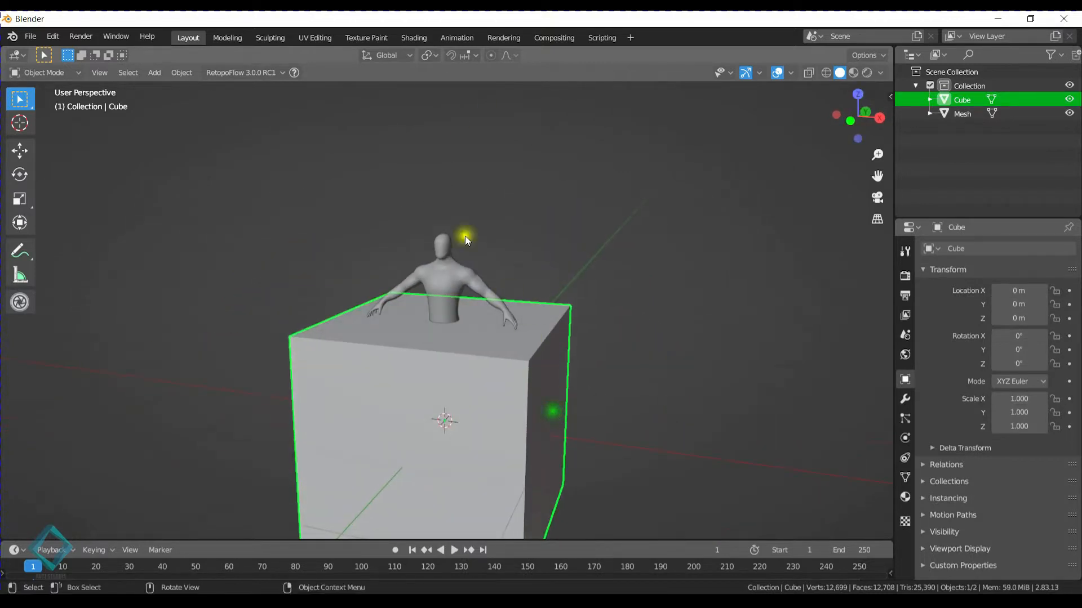
# Display the cube and its unwrapped layout in the UV Editing workspace.
pyautogui.click(315, 37)
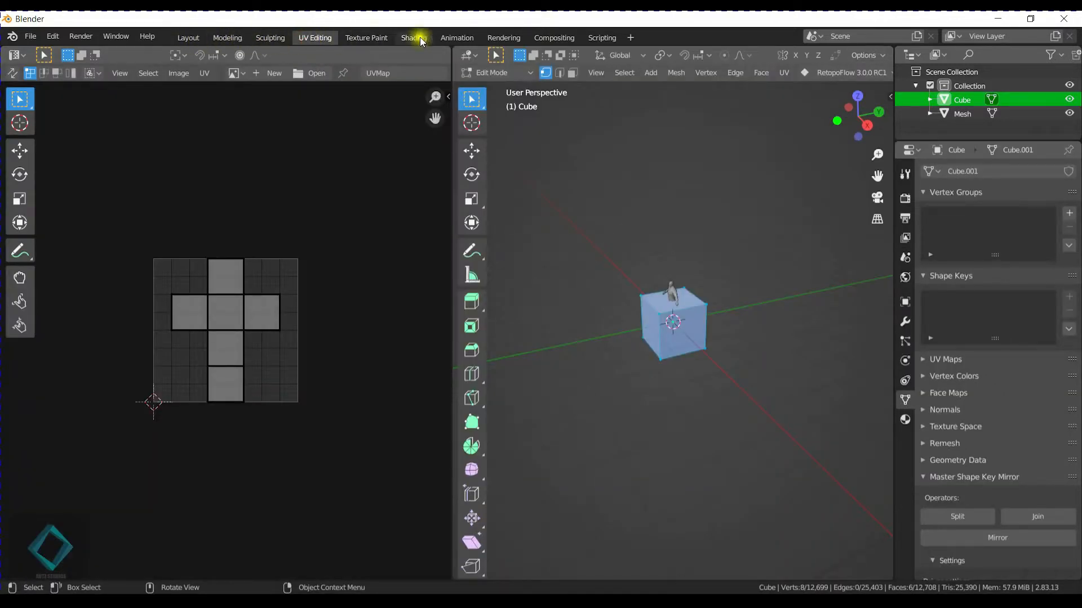
pyautogui.click(632, 37)
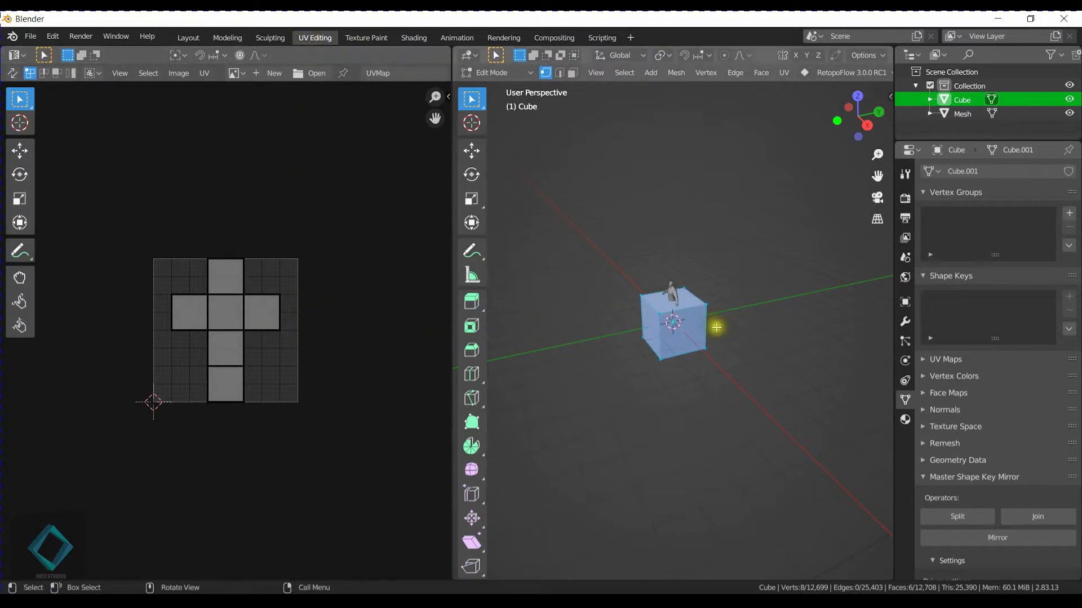
pyautogui.scroll(6, 716, 328)
pyautogui.moveTo(684, 377); pyautogui.dragTo(712, 283, button='middle')
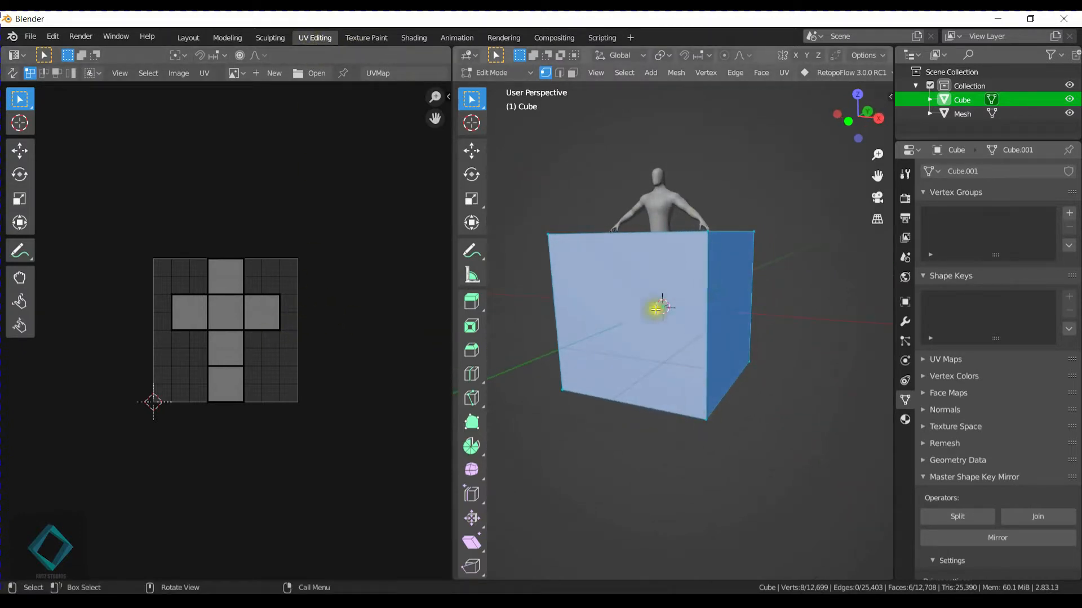
pyautogui.moveTo(656, 310); pyautogui.dragTo(623, 357, button='middle')
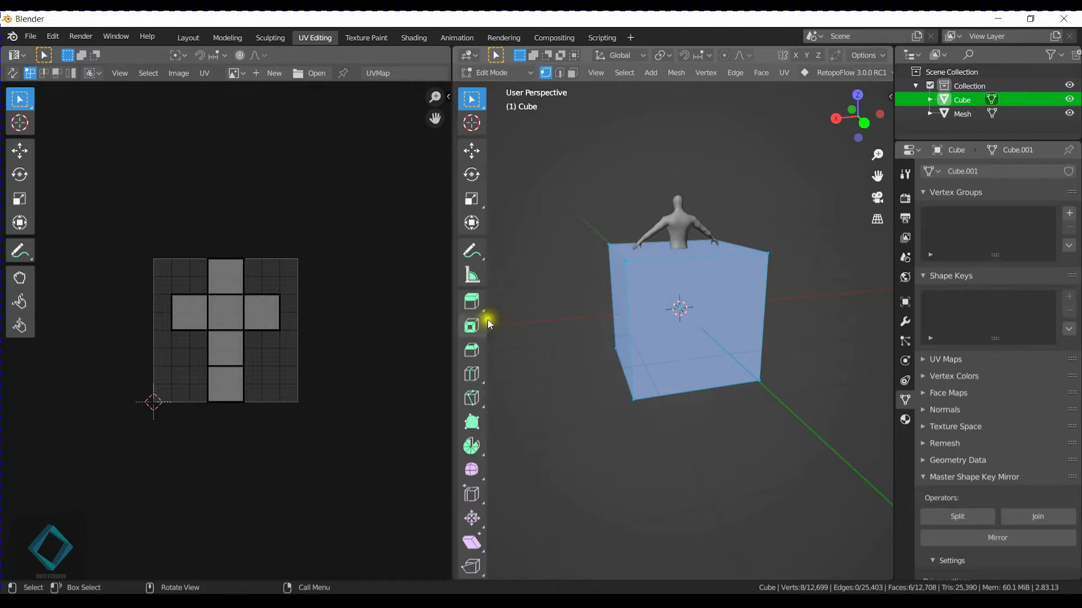
# Switch the UV editor to face selection and select individual faces of the cube's layout, ending with the centre face of the cross.
pyautogui.click(225, 293)
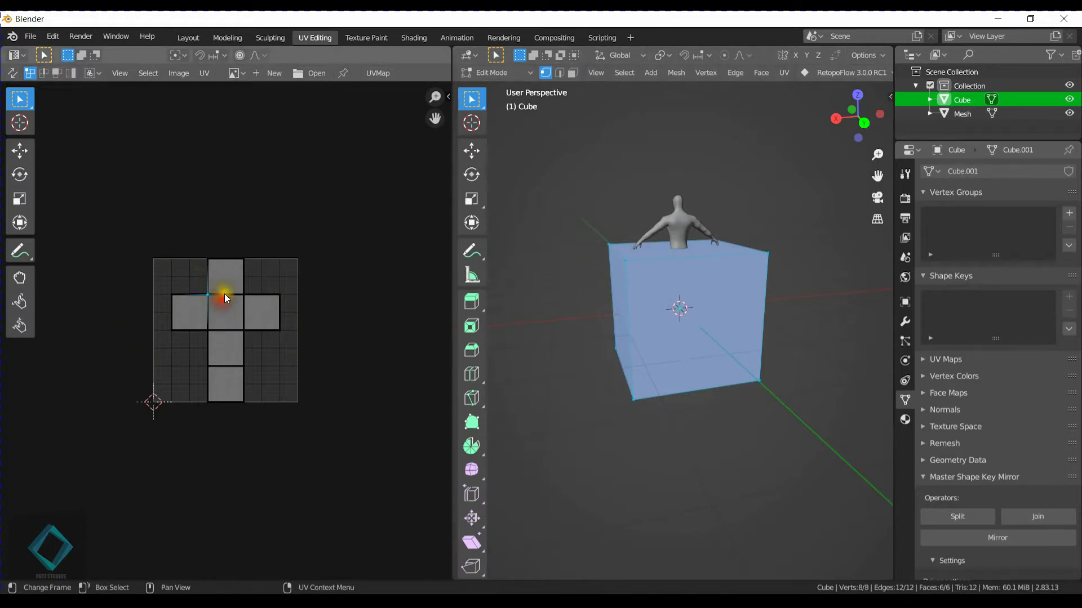
pyautogui.press('3')
pyautogui.click(219, 276)
pyautogui.click(234, 332)
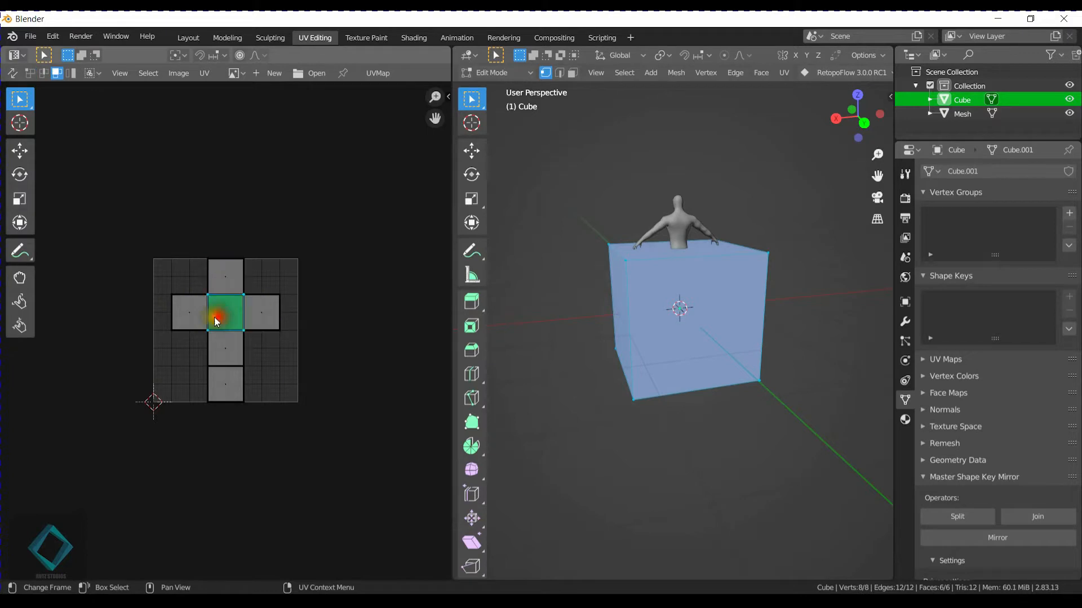
pyautogui.click(189, 313)
pyautogui.click(228, 393)
pyautogui.click(223, 314)
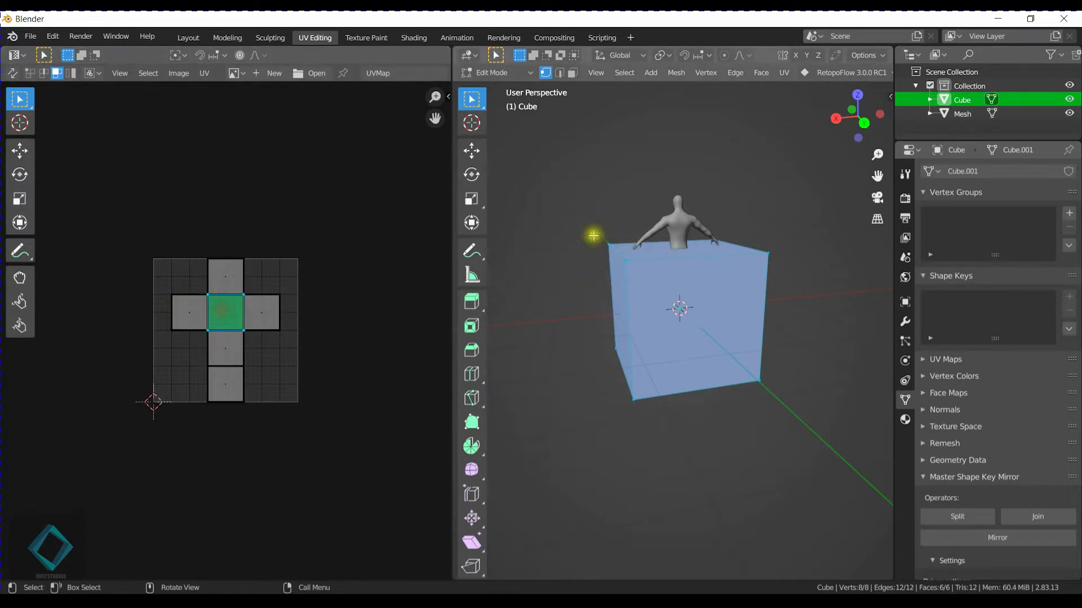
# Return to the Layout workspace and delete the cube.
pyautogui.moveTo(648, 295); pyautogui.dragTo(553, 271, button='middle')
pyautogui.moveTo(694, 278); pyautogui.dragTo(671, 264, button='middle')
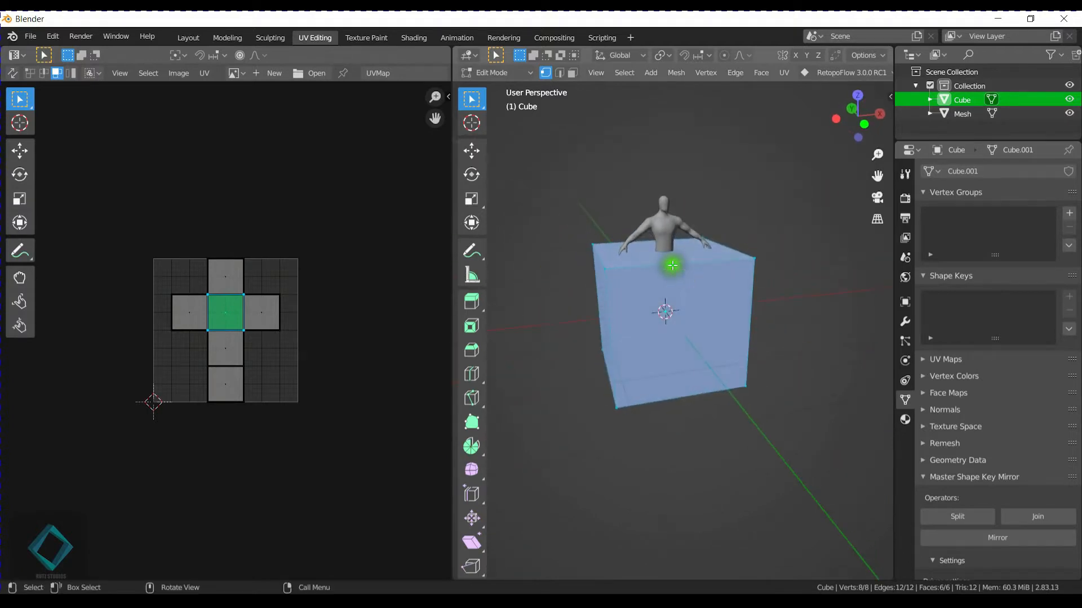
pyautogui.scroll(5, 664, 225)
pyautogui.keyDown('shift'); pyautogui.moveTo(667, 195); pyautogui.dragTo(683, 323, button='middle'); pyautogui.keyUp('shift')
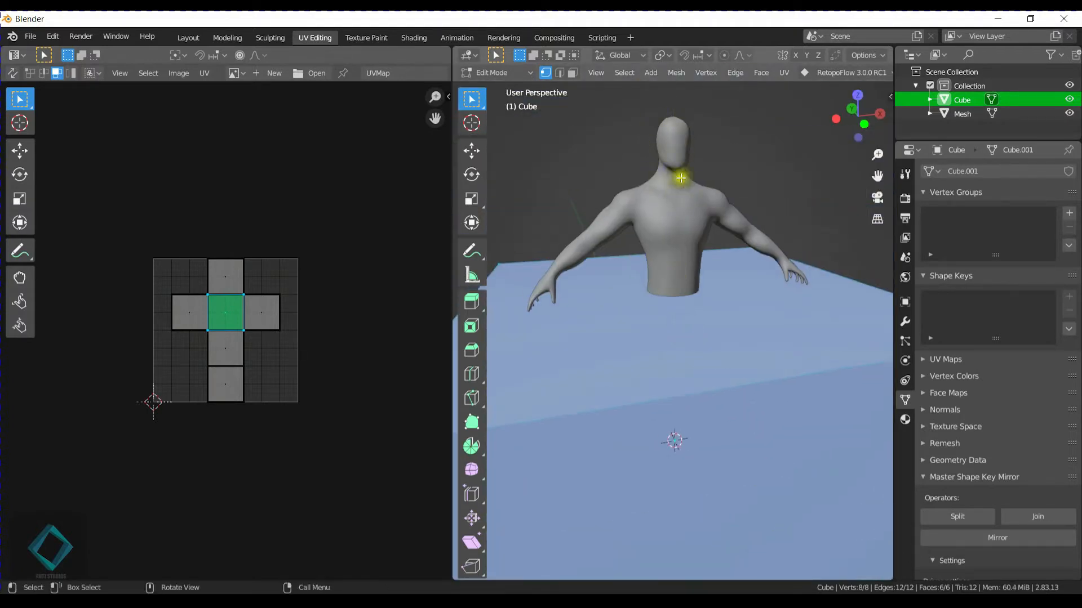
pyautogui.moveTo(665, 140); pyautogui.dragTo(751, 154, button='middle')
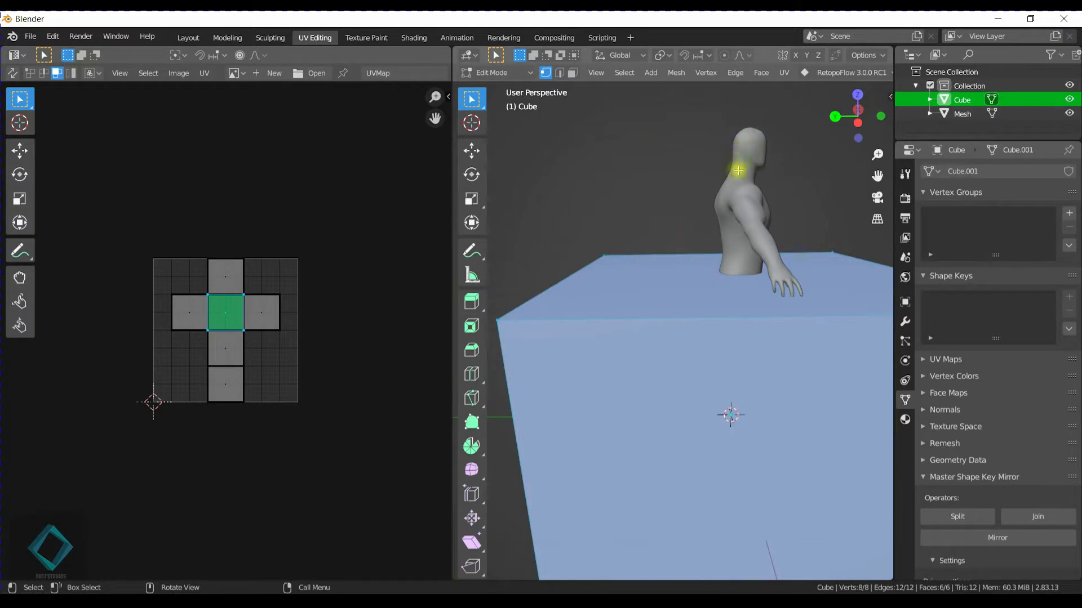
pyautogui.moveTo(718, 261); pyautogui.dragTo(637, 242, button='middle')
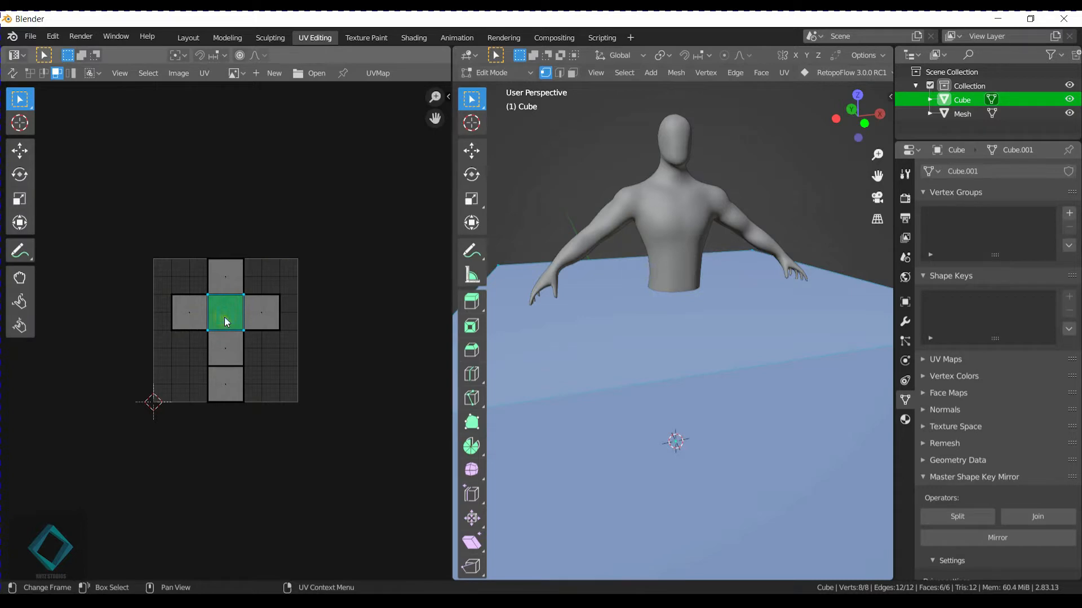
pyautogui.click(187, 38)
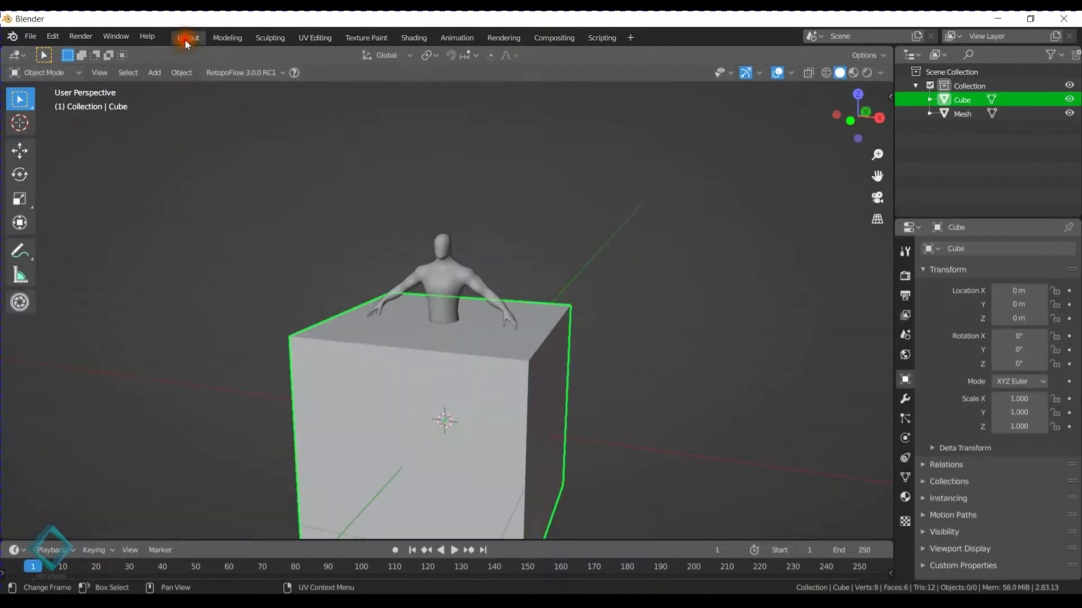
pyautogui.press('Delete')
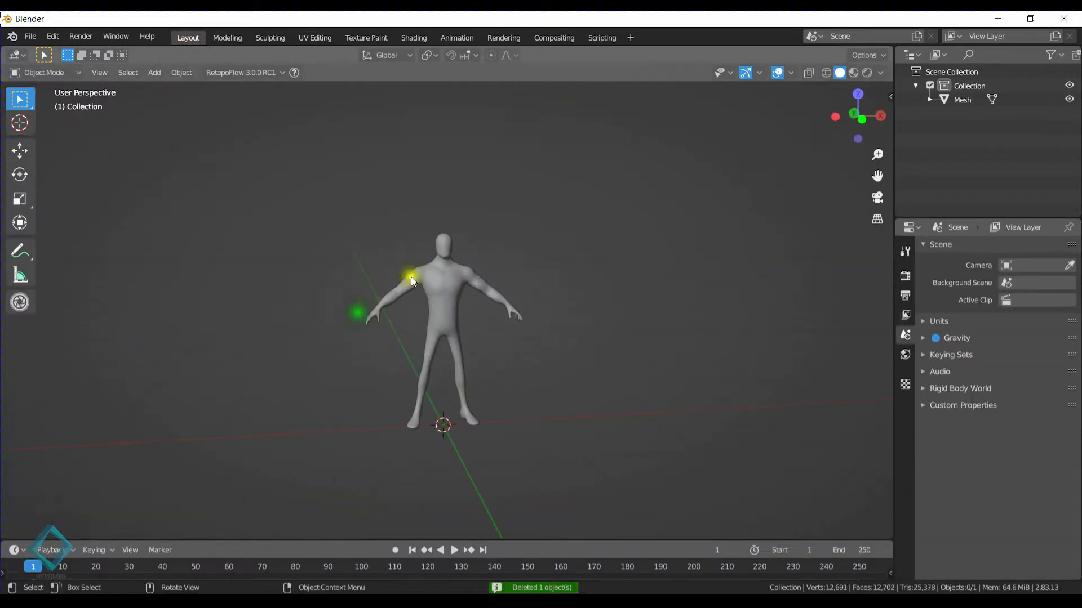
# Put the humanoid mesh into Edit Mode and switch to edge selection.
pyautogui.click(445, 265)
pyautogui.press('KP_Decimal')
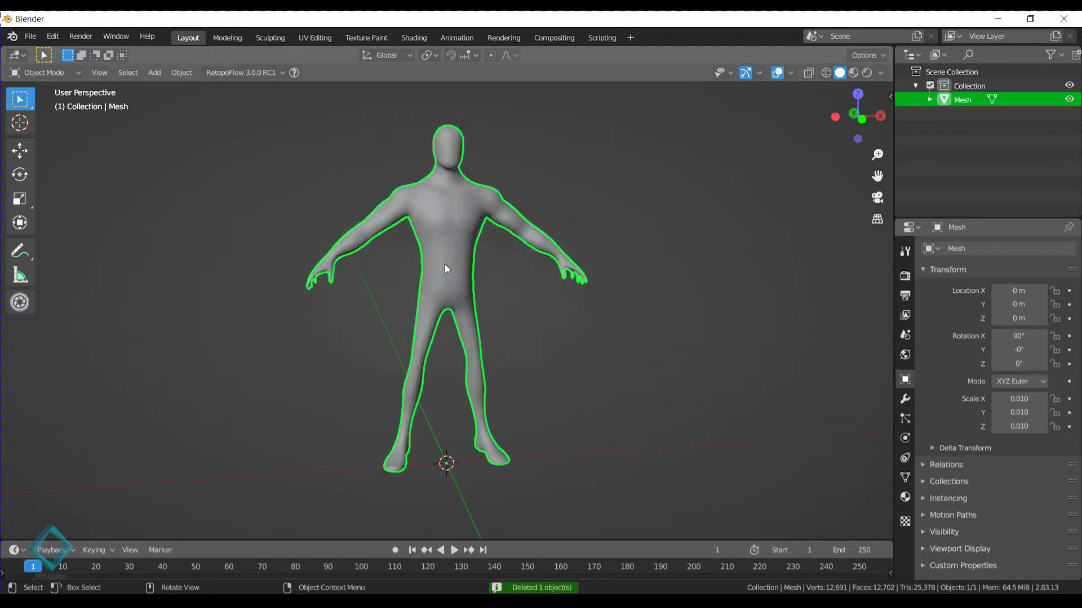
pyautogui.press('Tab')
pyautogui.moveTo(461, 261); pyautogui.dragTo(644, 311, button='middle')
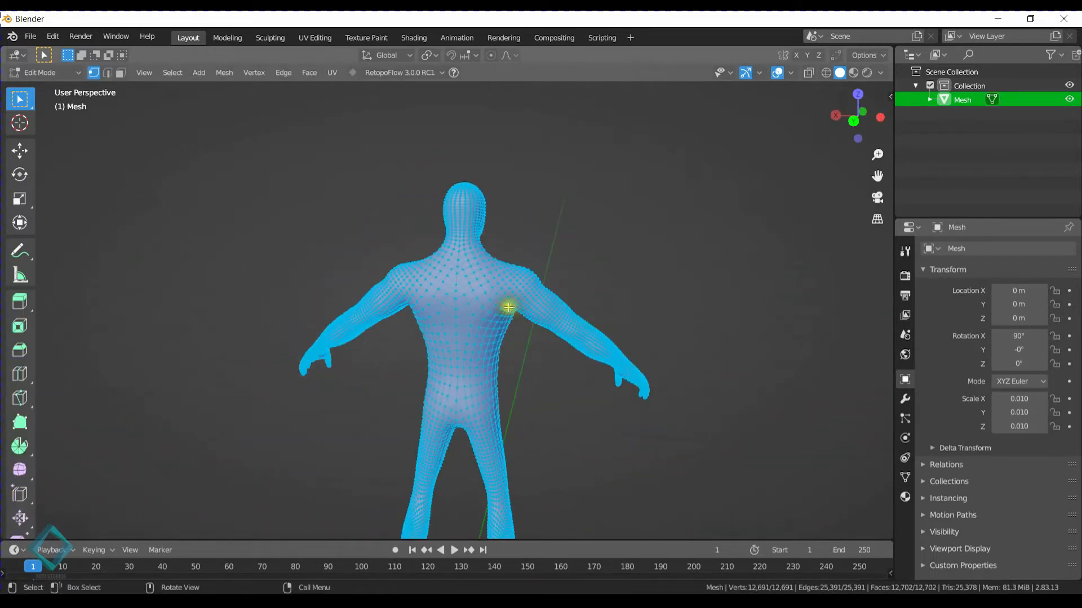
pyautogui.moveTo(435, 310); pyautogui.dragTo(448, 307, button='middle')
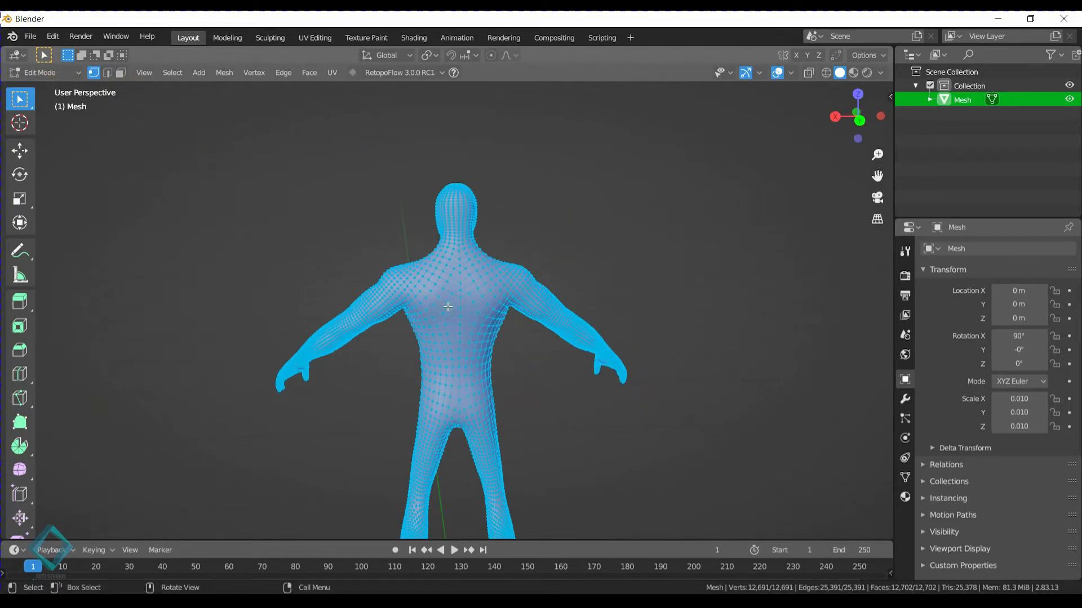
pyautogui.click(107, 72)
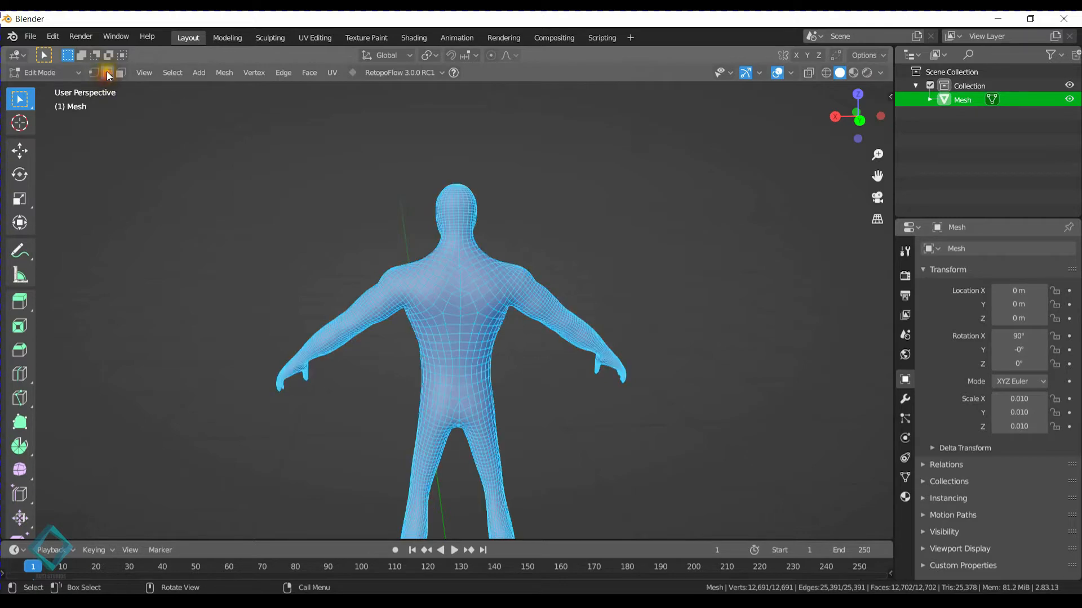
pyautogui.moveTo(436, 256); pyautogui.dragTo(442, 474, button='middle')
# Select the edge loop running around the top of the neck, just below the jaw.
pyautogui.click(459, 273)
pyautogui.scroll(4, 492, 295)
pyautogui.scroll(-2, 586, 417)
pyautogui.keyDown('shift'); pyautogui.moveTo(441, 191); pyautogui.dragTo(439, 391, button='middle'); pyautogui.keyUp('shift')
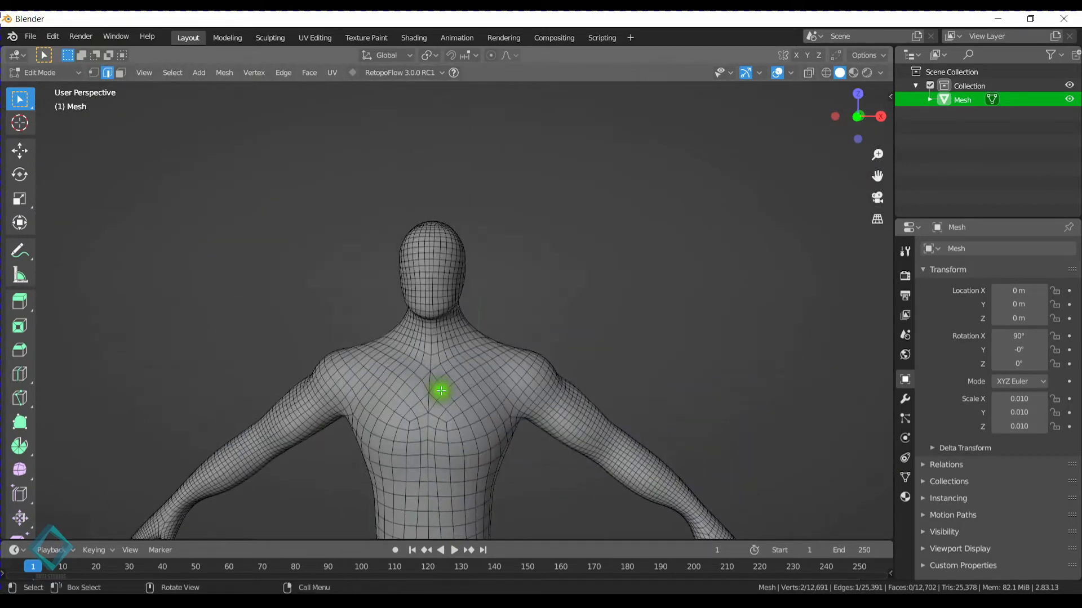
pyautogui.scroll(3, 462, 350)
pyautogui.moveTo(471, 326); pyautogui.dragTo(493, 338, button='middle')
pyautogui.scroll(4, 493, 333)
pyautogui.moveTo(501, 319); pyautogui.dragTo(440, 315, button='middle')
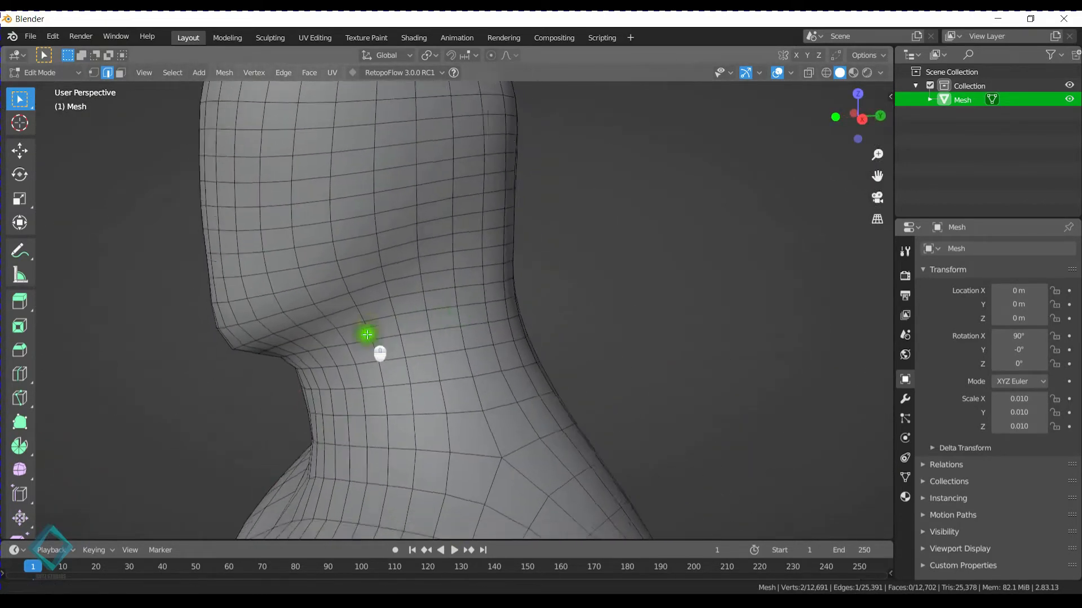
pyautogui.keyDown('shift'); pyautogui.moveTo(367, 333); pyautogui.dragTo(382, 290, button='middle'); pyautogui.keyUp('shift')
pyautogui.press('alt')
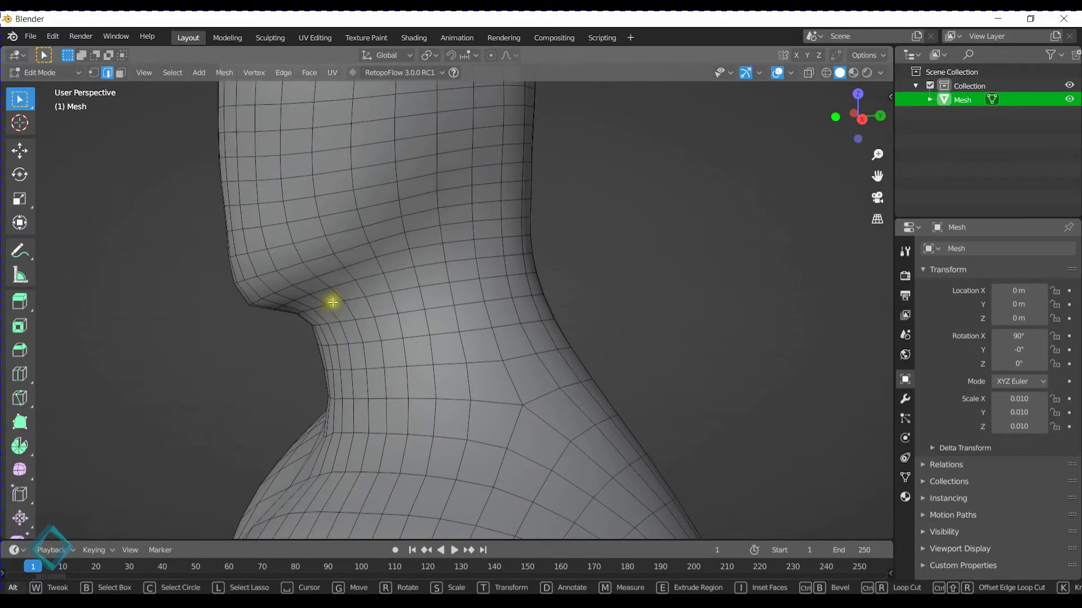
pyautogui.keyDown('alt'); pyautogui.click(334, 307); pyautogui.keyUp('alt')
# Mark the selected edge loop around the top of the neck as a seam.
pyautogui.moveTo(334, 307); pyautogui.dragTo(352, 349, button='middle')
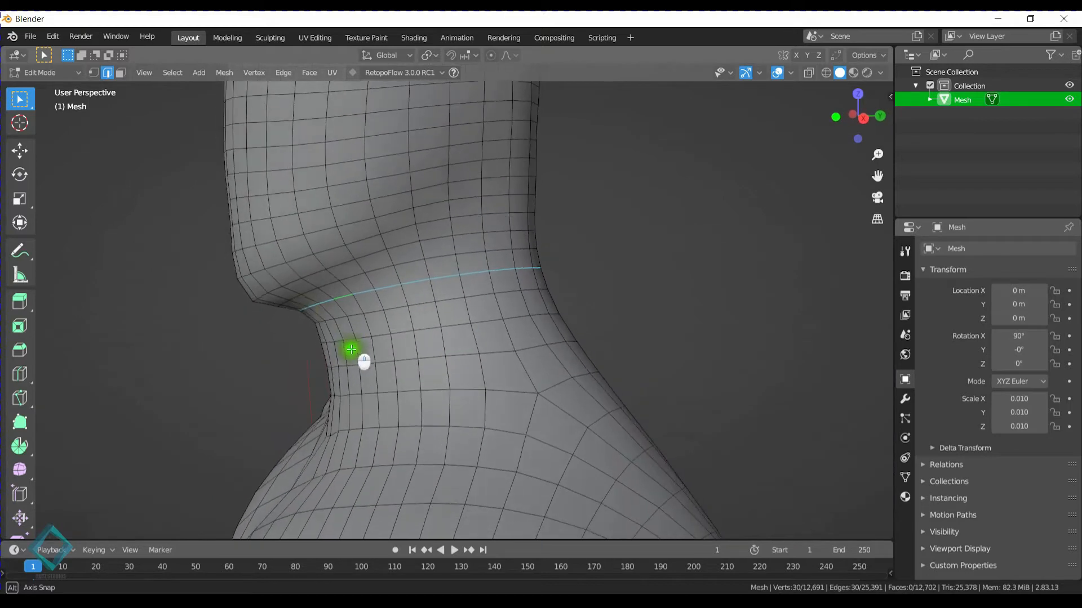
pyautogui.keyDown('shift'); pyautogui.moveTo(281, 299); pyautogui.dragTo(331, 266, button='middle'); pyautogui.keyUp('shift')
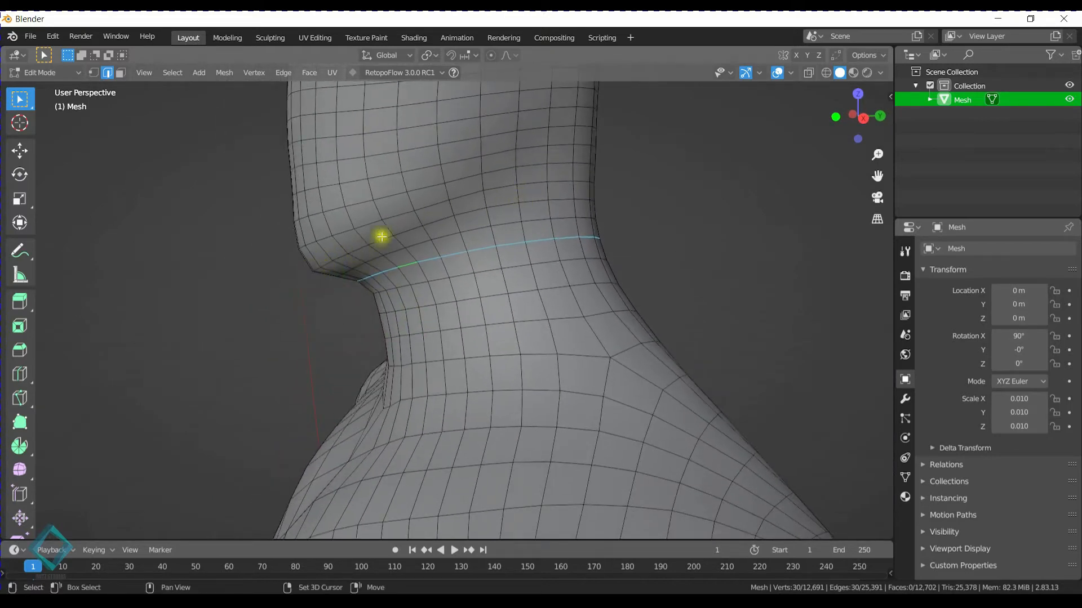
pyautogui.moveTo(339, 393); pyautogui.dragTo(624, 393, button='middle')
pyautogui.moveTo(662, 341); pyautogui.dragTo(471, 265, button='middle')
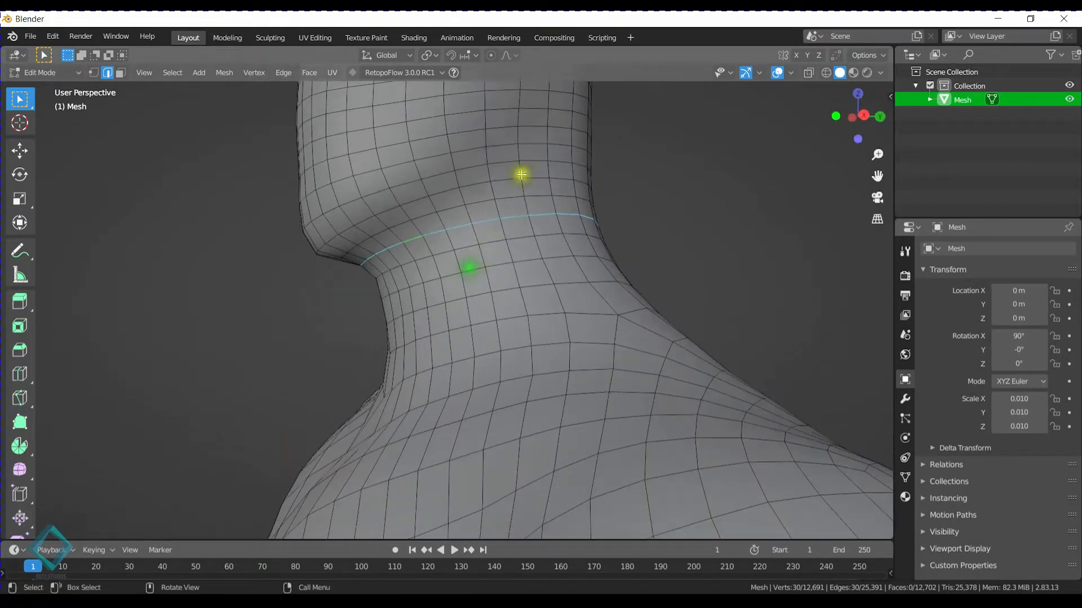
pyautogui.moveTo(539, 238); pyautogui.dragTo(534, 296, button='middle')
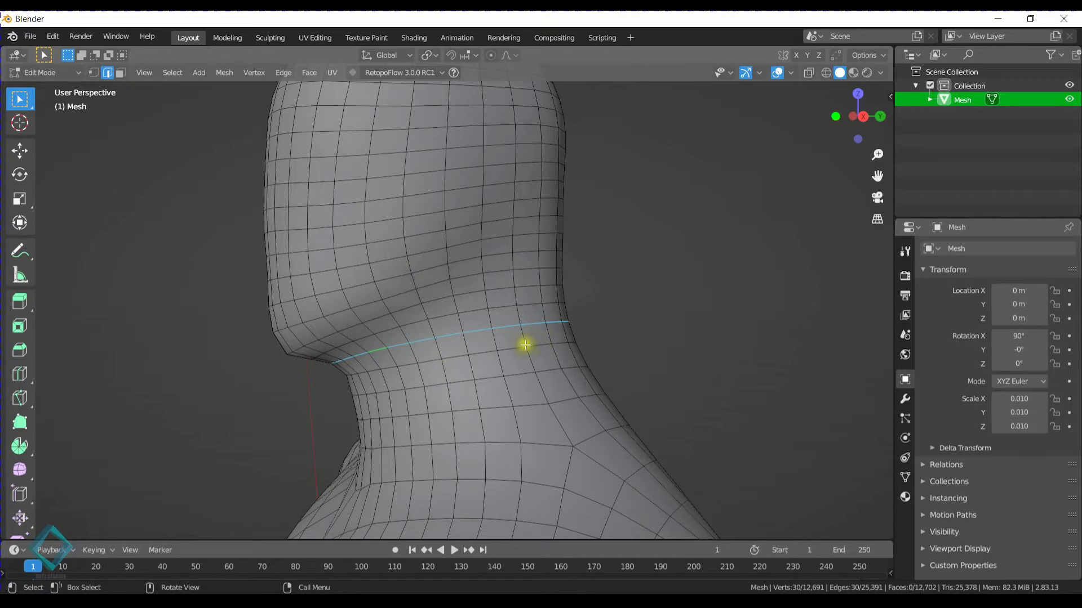
pyautogui.keyDown('shift'); pyautogui.moveTo(533, 376); pyautogui.dragTo(516, 355, button='middle'); pyautogui.keyUp('shift')
pyautogui.scroll(-2, 514, 350)
pyautogui.moveTo(439, 341); pyautogui.dragTo(550, 347, button='middle')
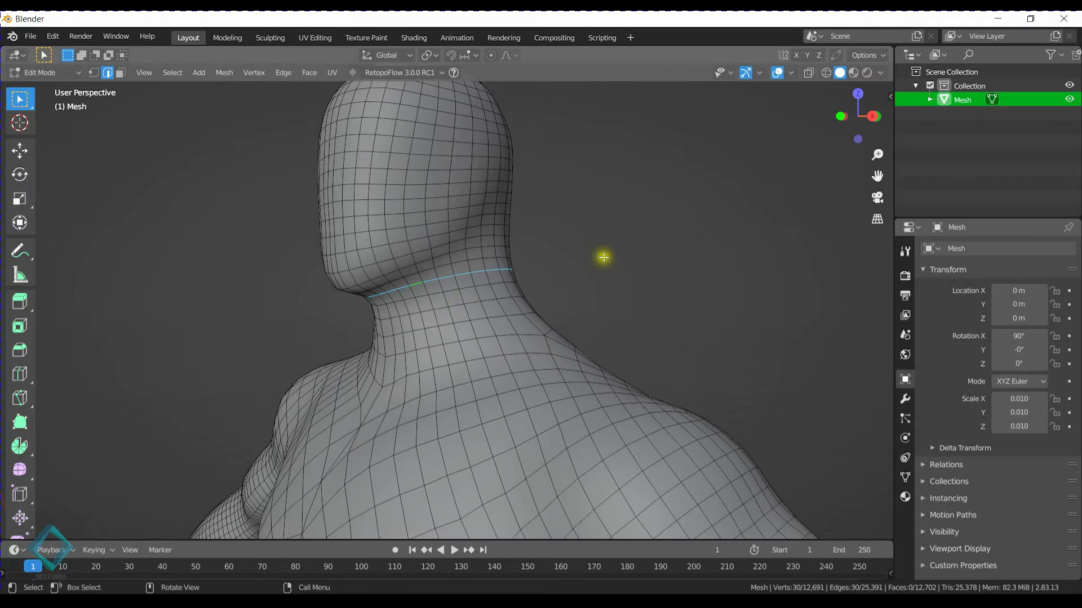
pyautogui.moveTo(604, 258); pyautogui.dragTo(573, 268, button='middle')
pyautogui.hotkey('ctrl', 'e')
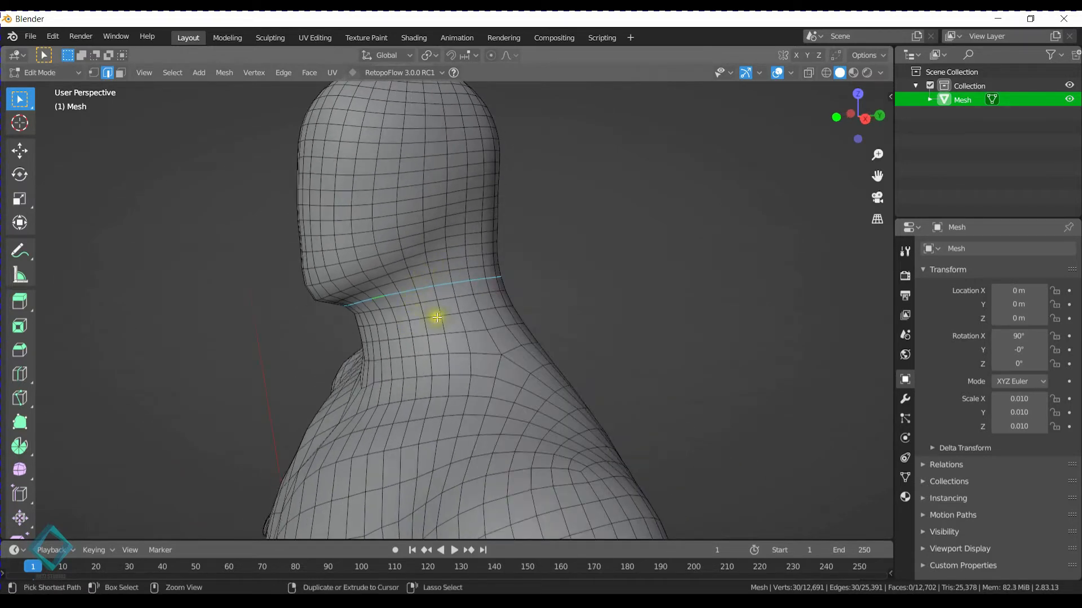
pyautogui.hotkey('ctrl', 'e')
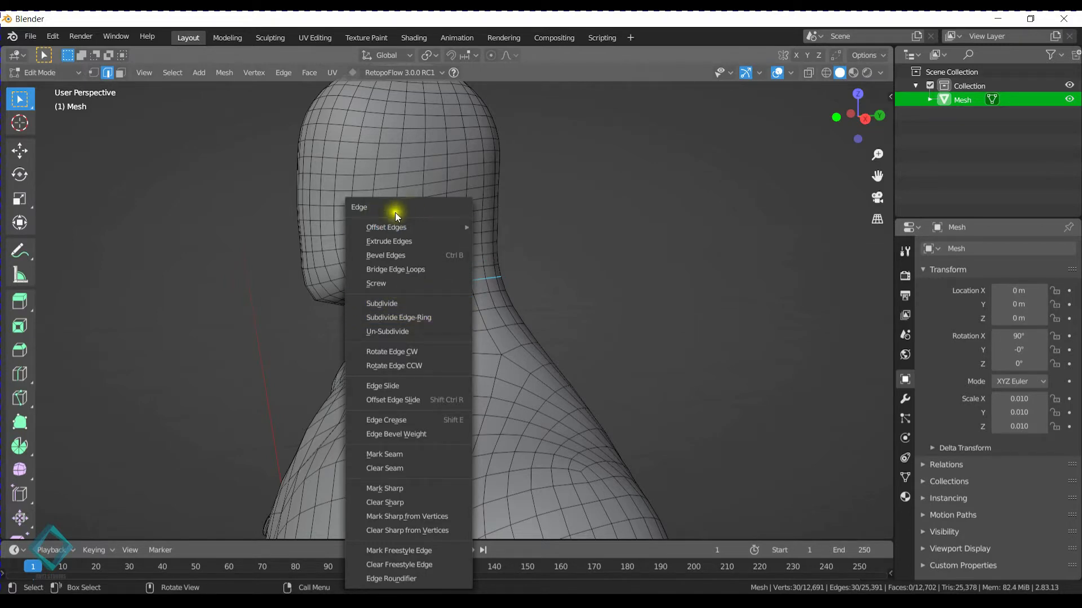
pyautogui.hotkey('ctrl', 'e')
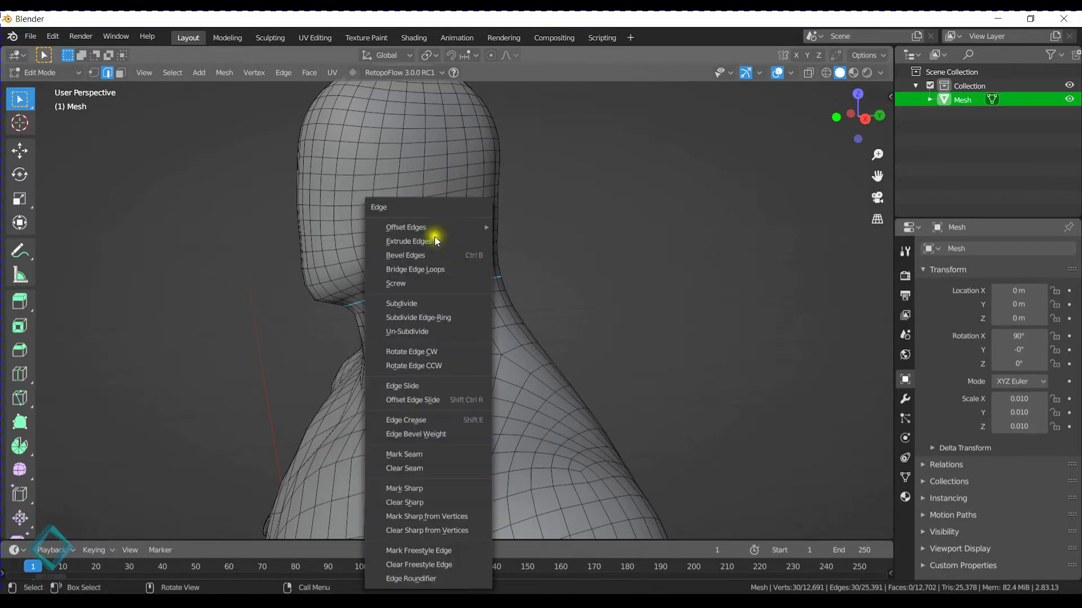
pyautogui.click(423, 453)
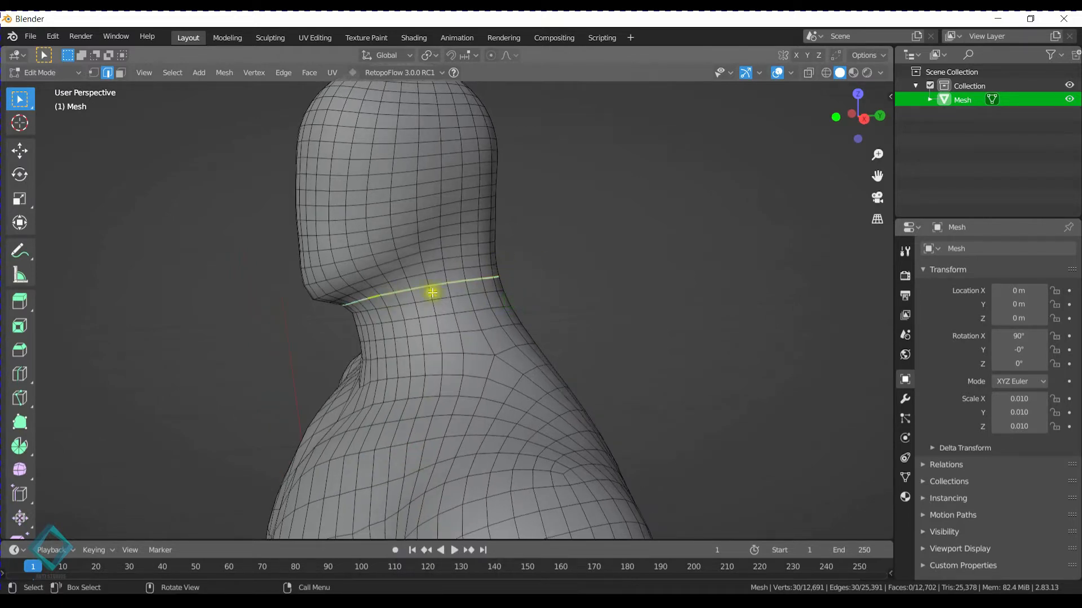
# Select a single edge of the neck seam at the back of the neck and try to mark it sharp.
pyautogui.moveTo(433, 293); pyautogui.dragTo(458, 302, button='middle')
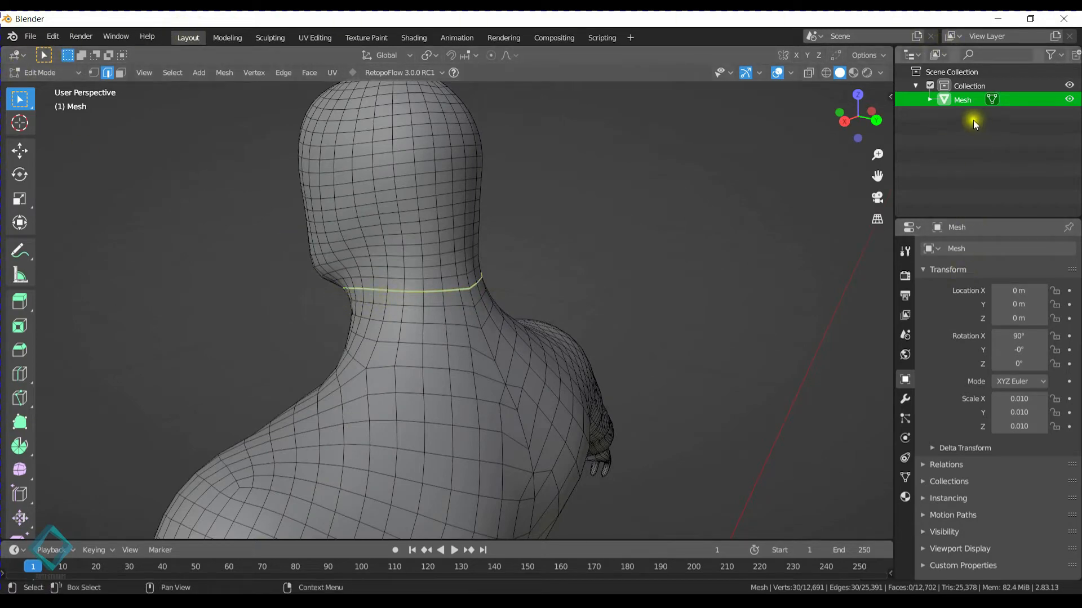
pyautogui.scroll(5, 512, 302)
pyautogui.moveTo(502, 259); pyautogui.dragTo(461, 261, button='middle')
pyautogui.moveTo(246, 265); pyautogui.dragTo(449, 293, button='middle')
pyautogui.click(418, 284)
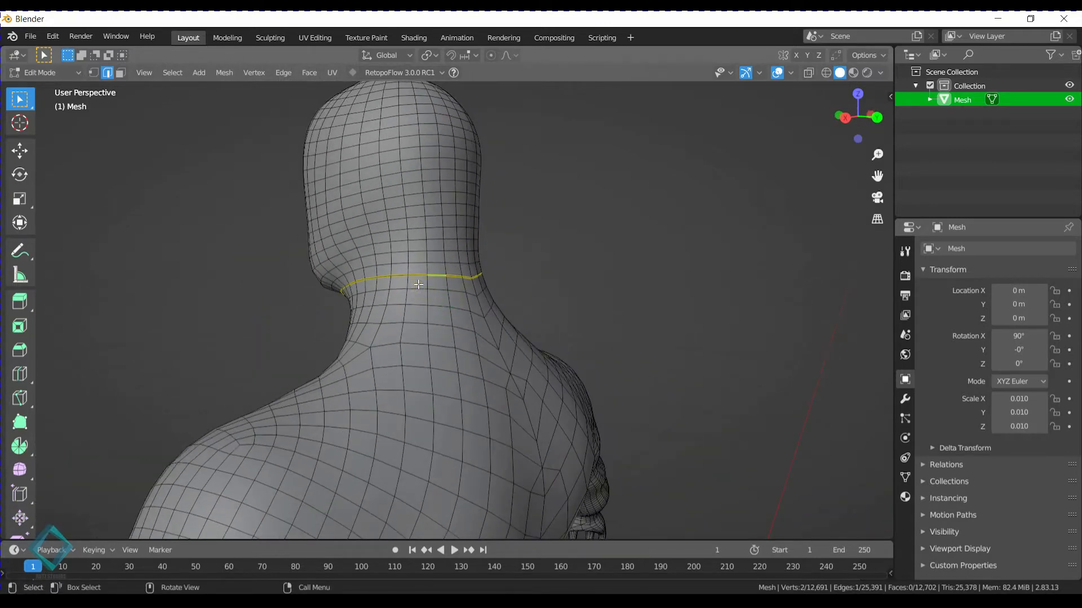
pyautogui.hotkey('ctrl', 'e')
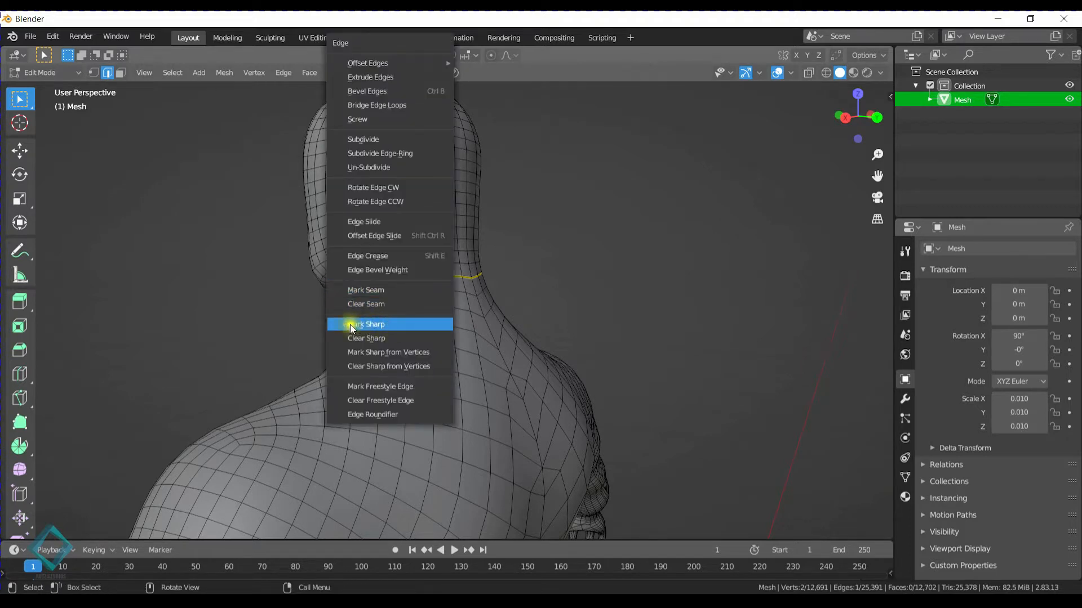
pyautogui.click(376, 324)
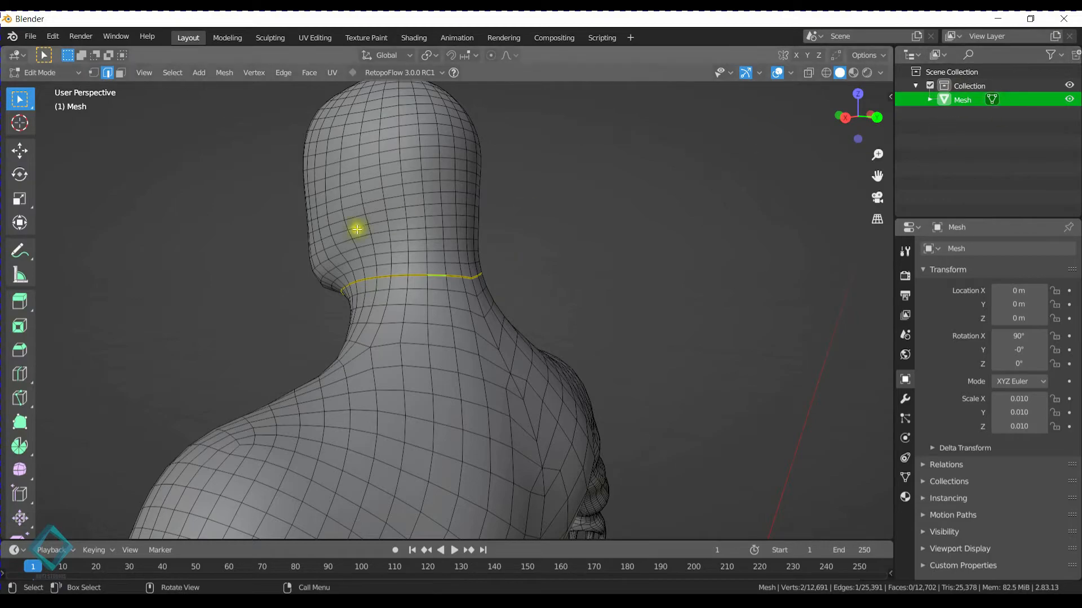
# Select the whole seam loop around the top of the neck again.
pyautogui.moveTo(355, 229); pyautogui.dragTo(437, 236, button='middle')
pyautogui.keyDown('shift'); pyautogui.moveTo(490, 273); pyautogui.dragTo(489, 256, button='middle'); pyautogui.keyUp('shift')
pyautogui.scroll(5, 461, 263)
pyautogui.keyDown('alt'); pyautogui.click(471, 191); pyautogui.keyUp('alt')
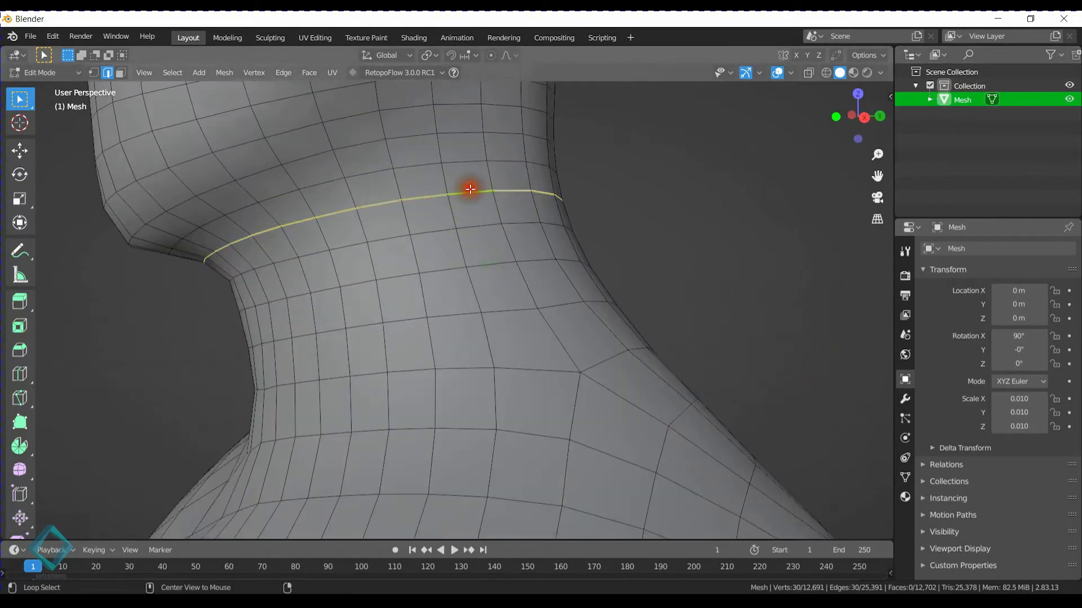
pyautogui.scroll(-4, 464, 174)
pyautogui.moveTo(464, 174); pyautogui.dragTo(454, 196, button='middle')
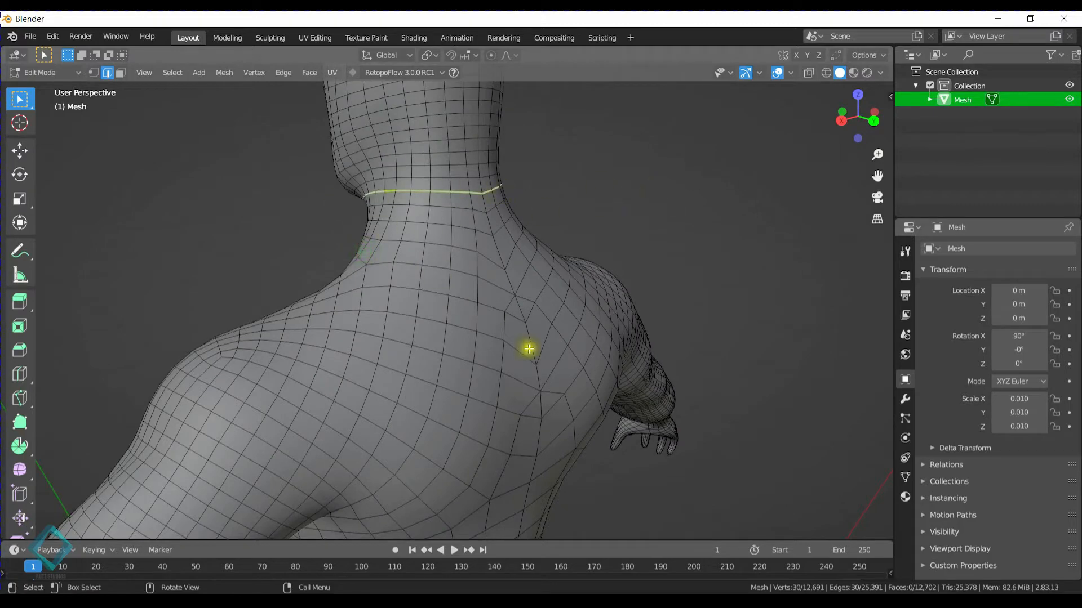
# Select the centre-line edge path from the neck seam up the back of the head and over the crown to the forehead.
pyautogui.moveTo(528, 348); pyautogui.dragTo(518, 249, button='middle')
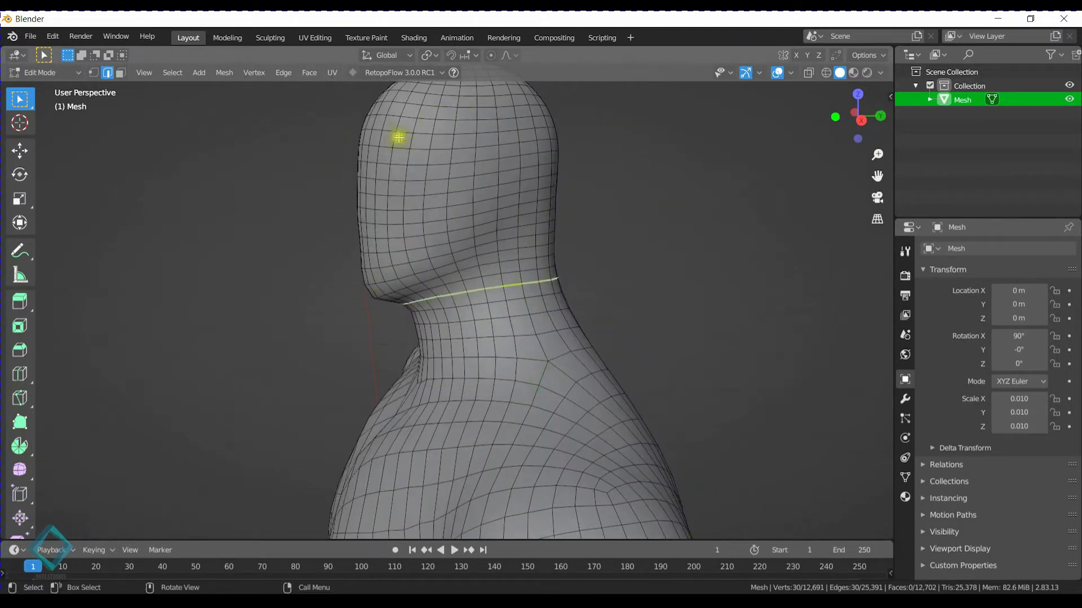
pyautogui.scroll(-2, 439, 200)
pyautogui.moveTo(440, 200); pyautogui.dragTo(496, 222, button='middle')
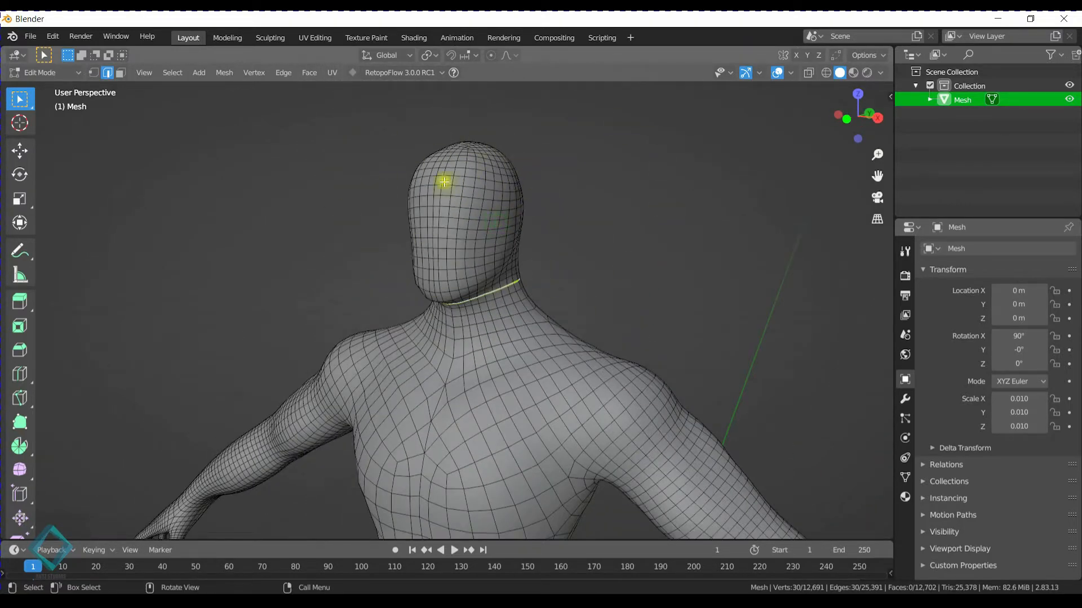
pyautogui.keyDown('shift'); pyautogui.moveTo(589, 330); pyautogui.dragTo(553, 247, button='middle'); pyautogui.keyUp('shift')
pyautogui.keyDown('shift'); pyautogui.moveTo(596, 304); pyautogui.dragTo(549, 286, button='middle'); pyautogui.keyUp('shift')
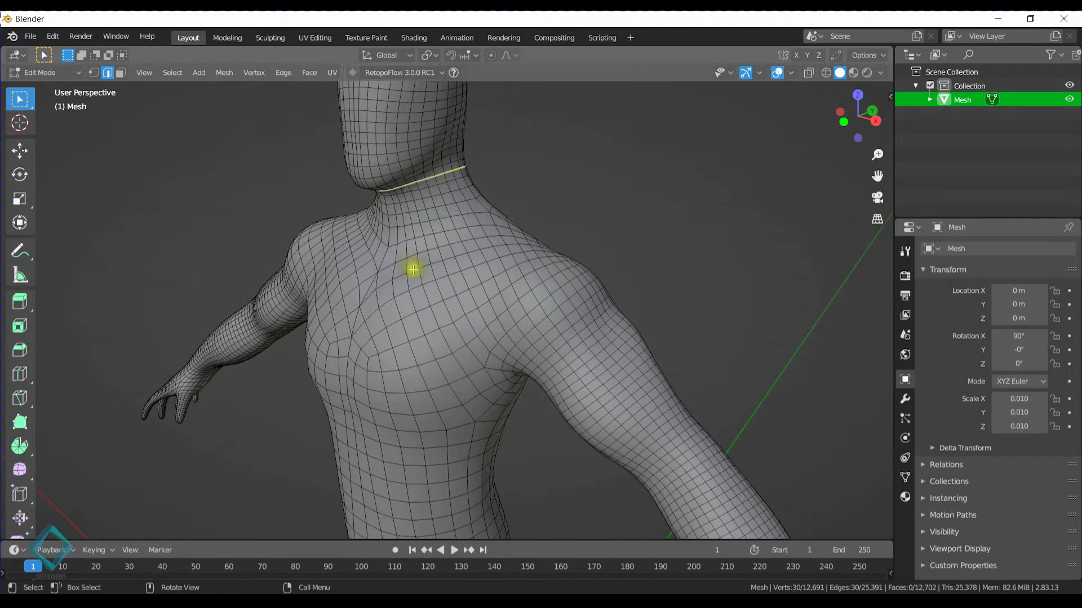
pyautogui.moveTo(413, 270); pyautogui.dragTo(495, 374, button='middle')
pyautogui.click(460, 334)
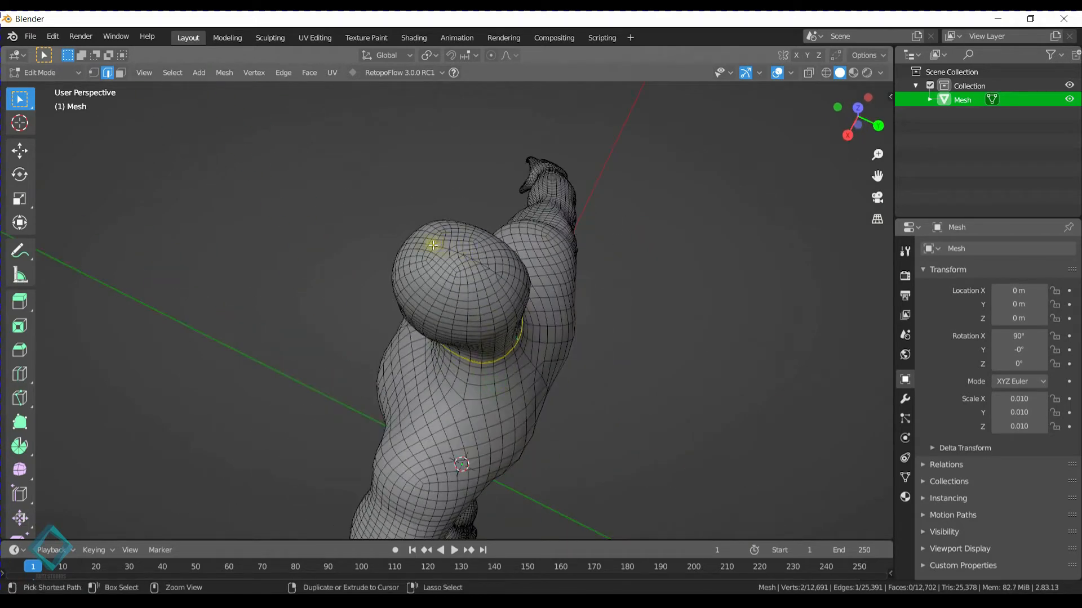
pyautogui.keyDown('ctrl'); pyautogui.click(350, 274); pyautogui.keyUp('ctrl')
pyautogui.moveTo(350, 274); pyautogui.dragTo(490, 218, button='middle')
pyautogui.scroll(2, 490, 218)
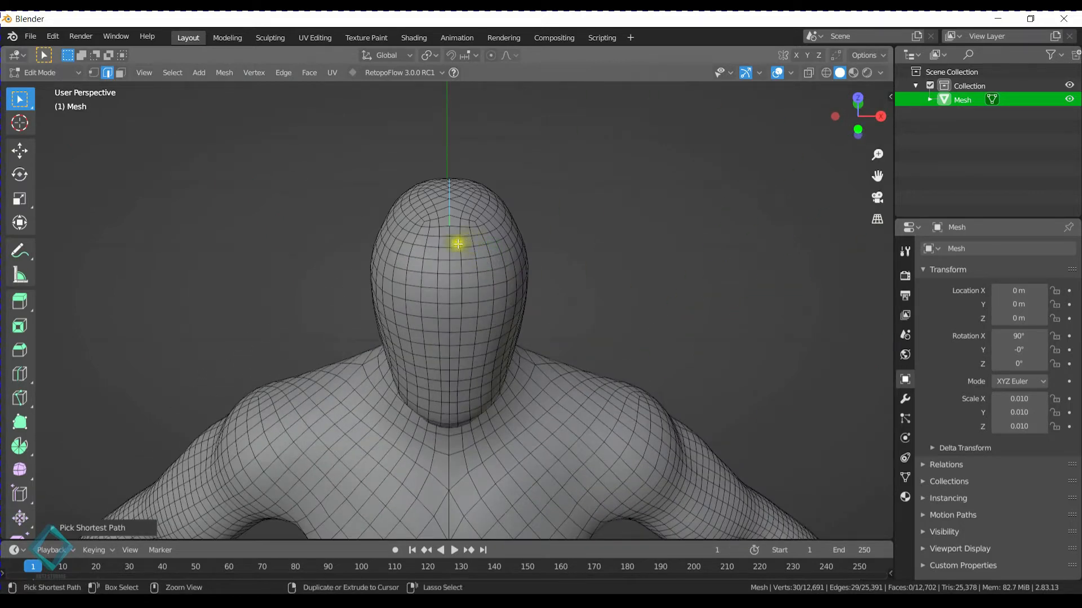
pyautogui.moveTo(448, 253); pyautogui.dragTo(547, 244, button='middle')
pyautogui.moveTo(524, 203); pyautogui.dragTo(658, 236, button='middle')
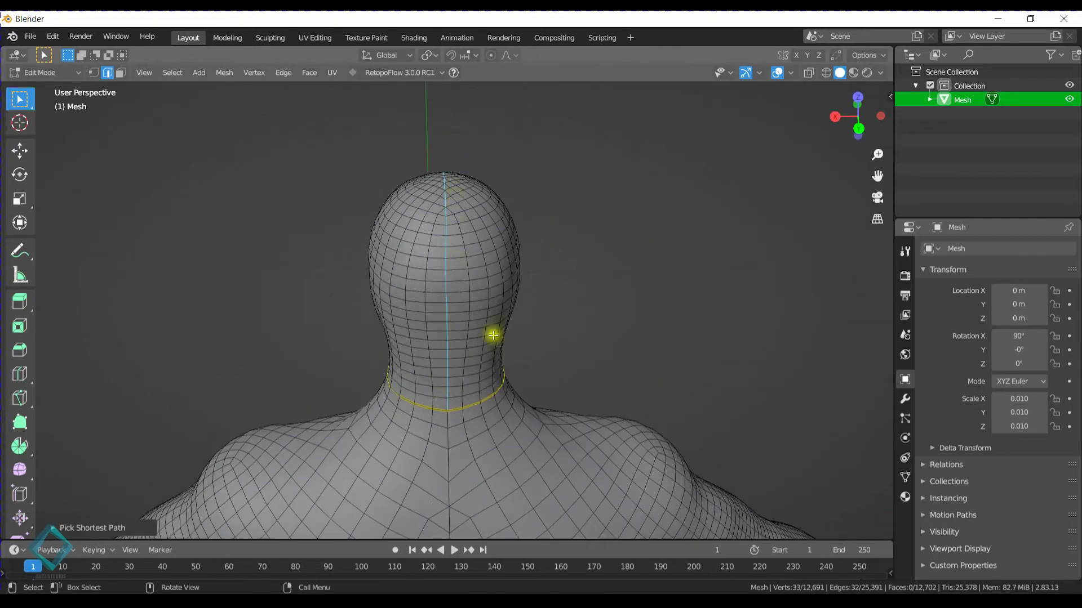
# Mark the selected centre-line edge path over the head as a seam.
pyautogui.moveTo(493, 336); pyautogui.dragTo(426, 245, button='middle')
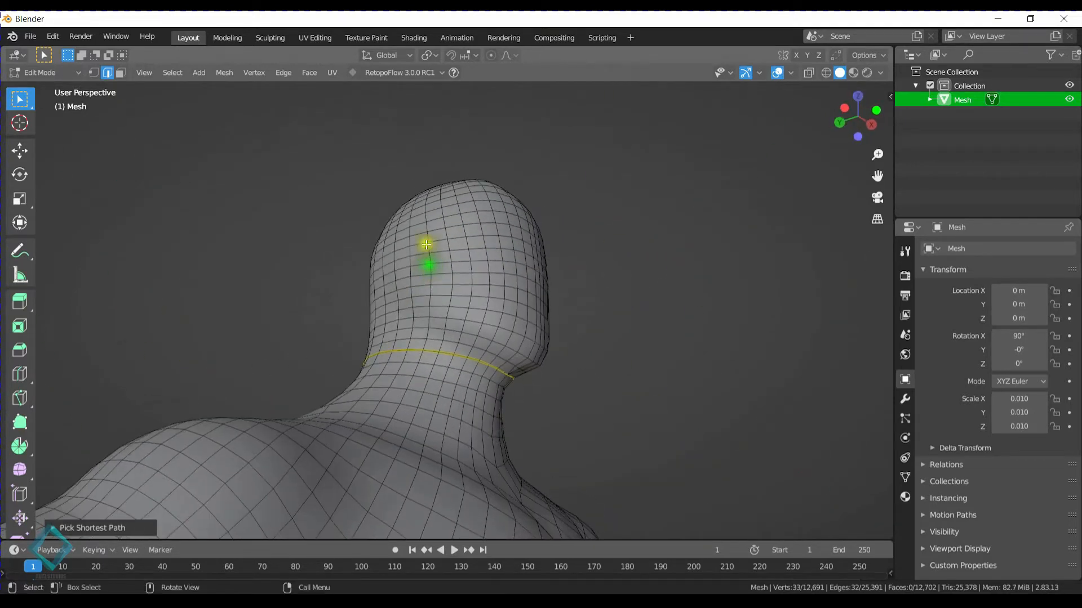
pyautogui.moveTo(452, 291); pyautogui.dragTo(574, 233, button='middle')
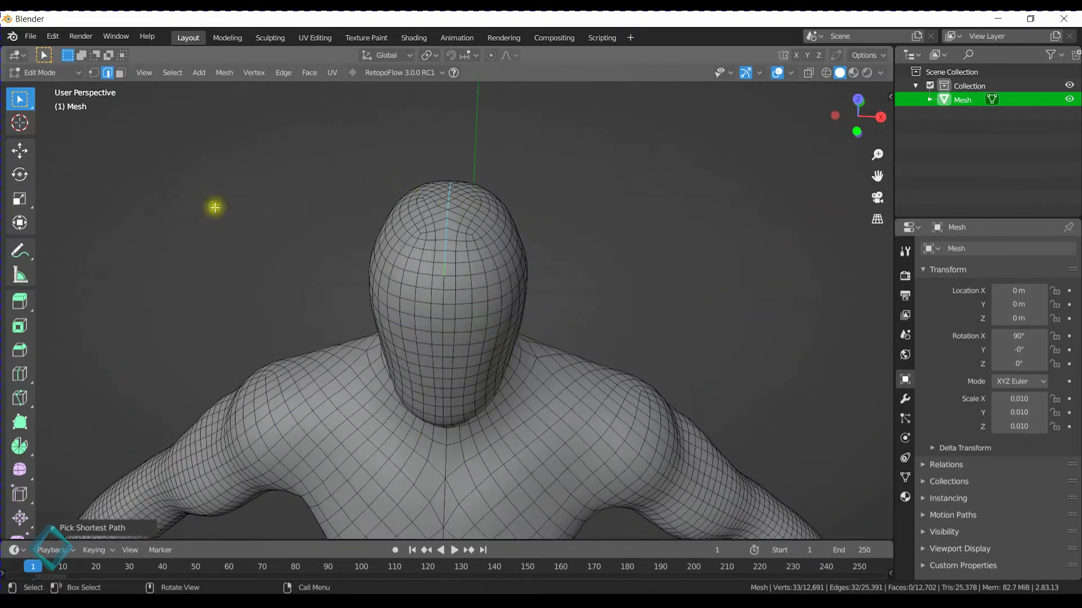
pyautogui.hotkey('ctrl', 'e')
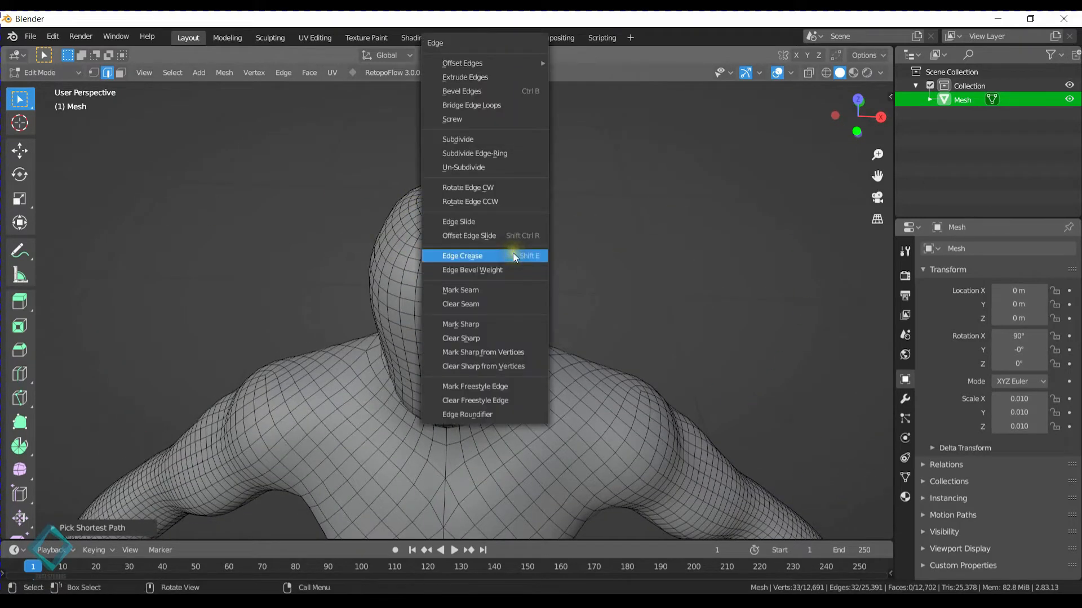
pyautogui.click(485, 290)
# Select the linked geometry with Seam as the delimiter so that only the head is selected.
pyautogui.moveTo(485, 290); pyautogui.dragTo(491, 242, button='middle')
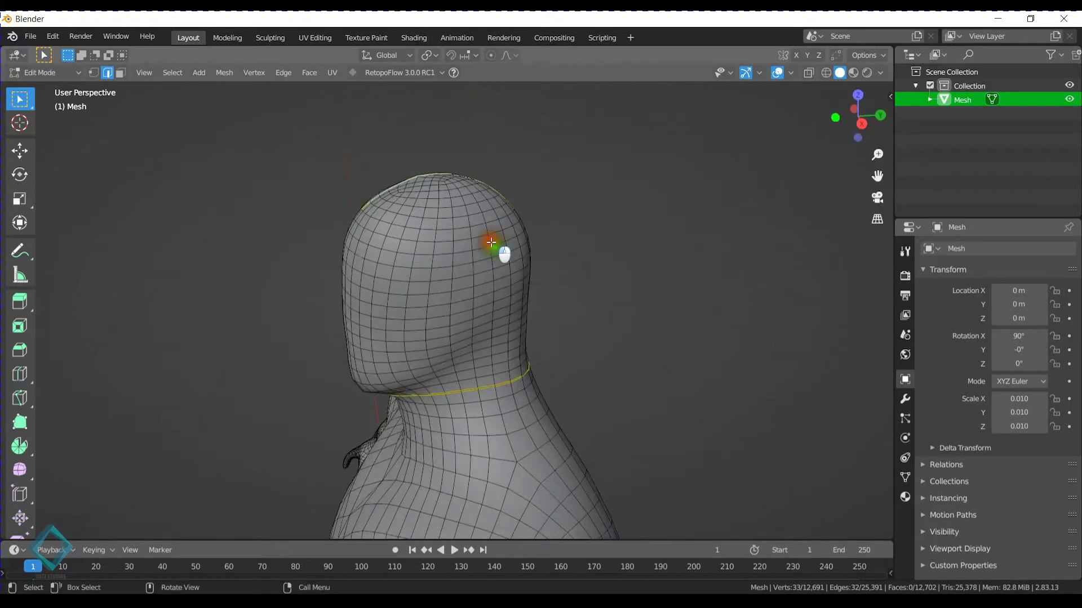
pyautogui.hotkey('ctrl', 'l')
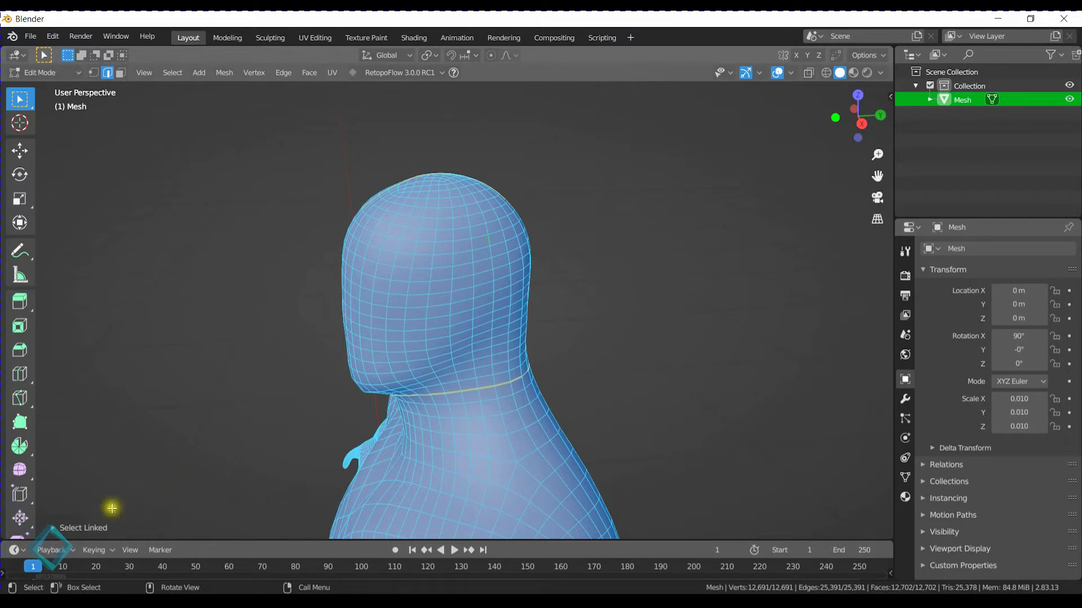
pyautogui.click(99, 530)
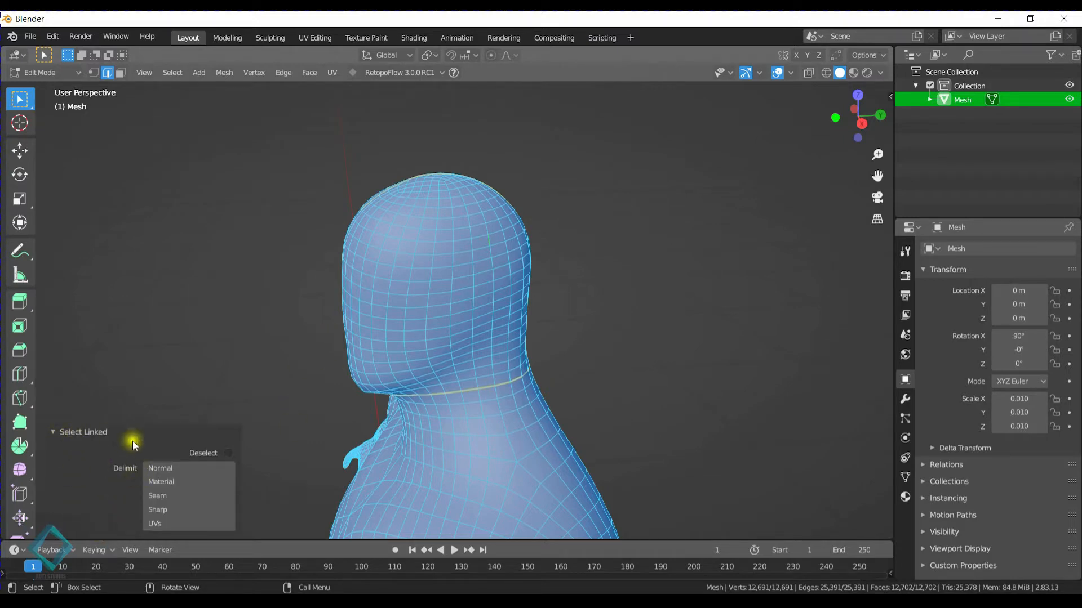
pyautogui.click(173, 495)
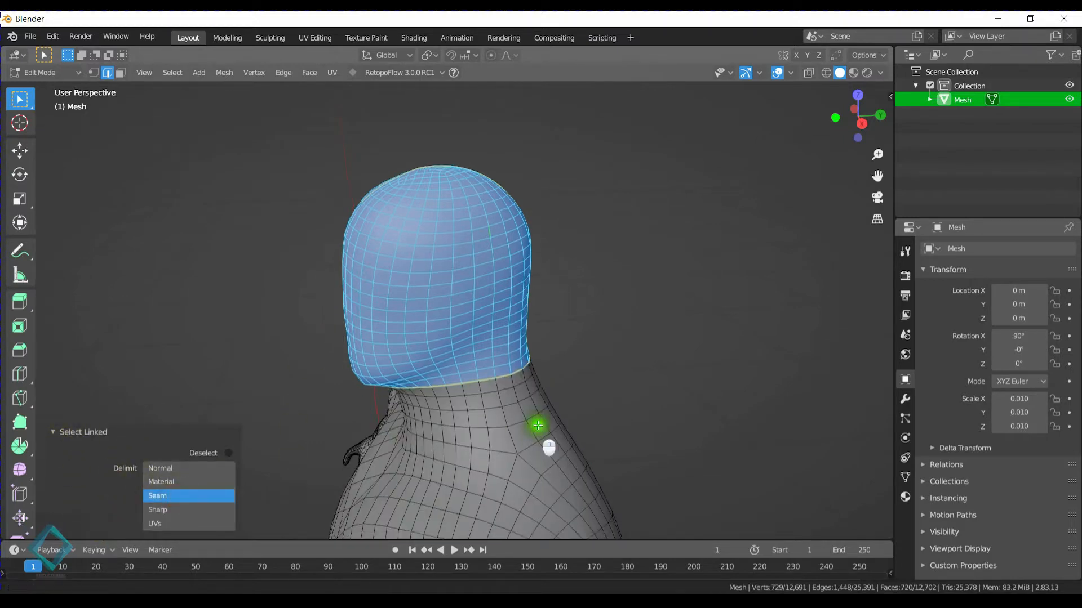
# Examine the head selection and its seams from several sides, comparing the Sharp and Seam delimit options and ending on Seam.
pyautogui.moveTo(547, 444); pyautogui.dragTo(447, 307, button='middle')
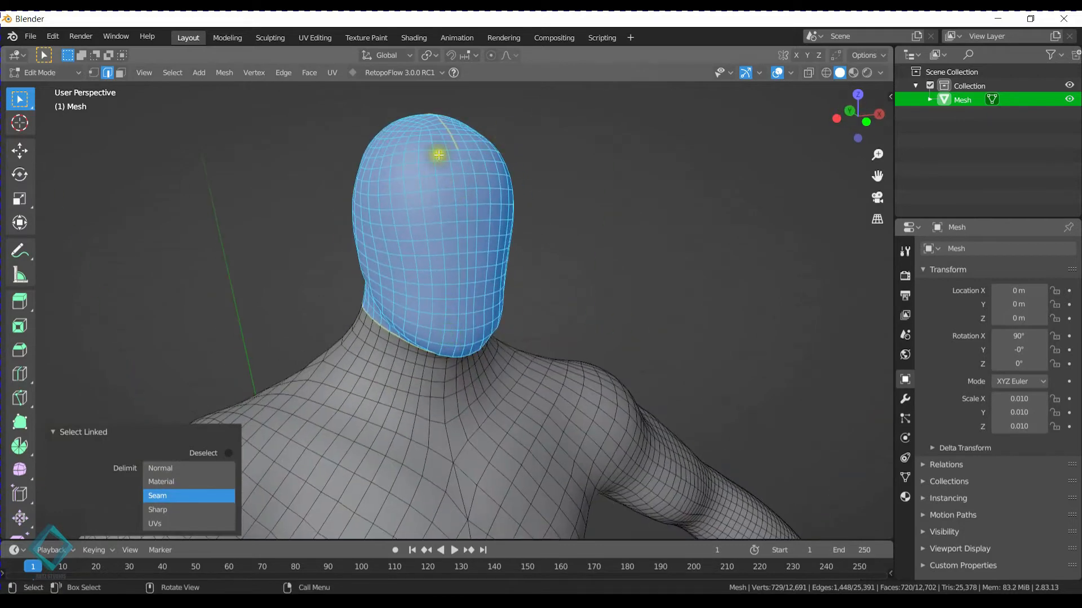
pyautogui.moveTo(439, 155); pyautogui.dragTo(474, 102, button='middle')
pyautogui.moveTo(502, 341); pyautogui.dragTo(328, 312, button='middle')
pyautogui.moveTo(556, 334); pyautogui.dragTo(358, 319, button='middle')
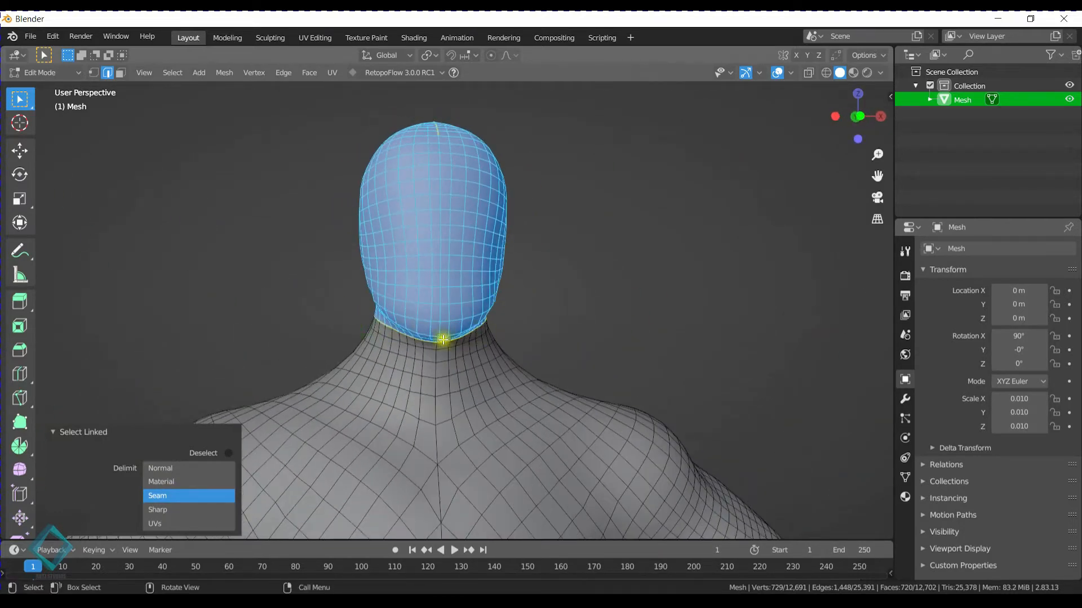
pyautogui.moveTo(512, 195); pyautogui.dragTo(483, 175, button='middle')
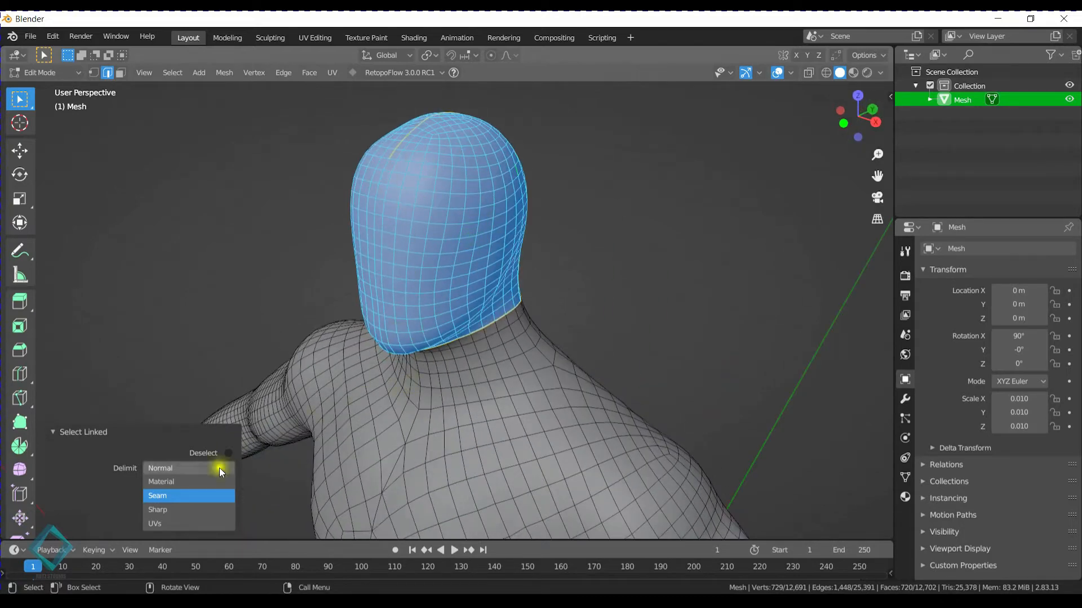
pyautogui.click(185, 510)
pyautogui.click(187, 498)
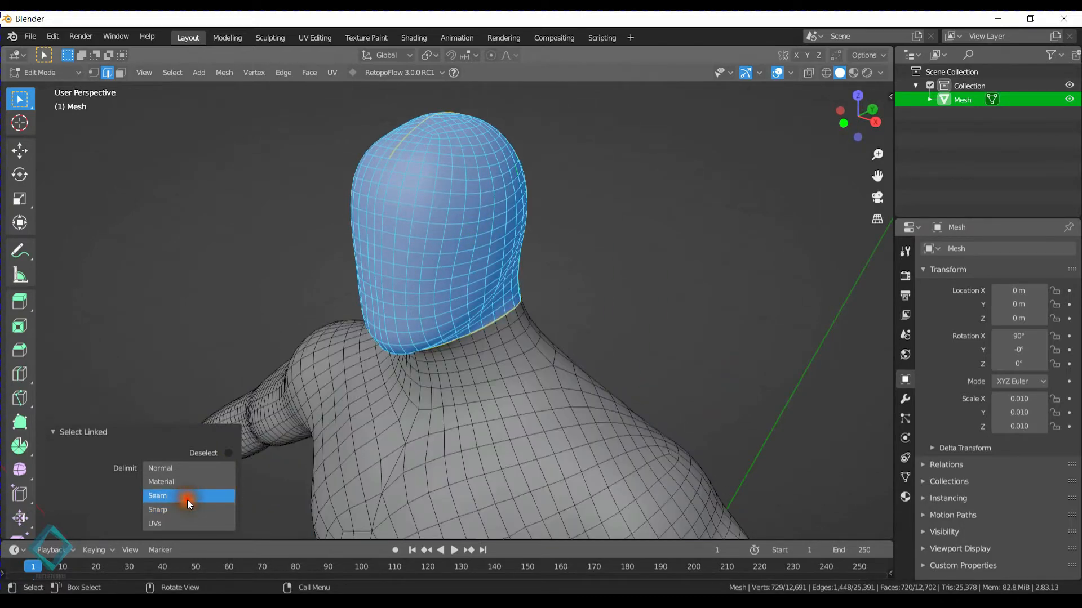
pyautogui.moveTo(604, 261); pyautogui.dragTo(615, 270, button='middle')
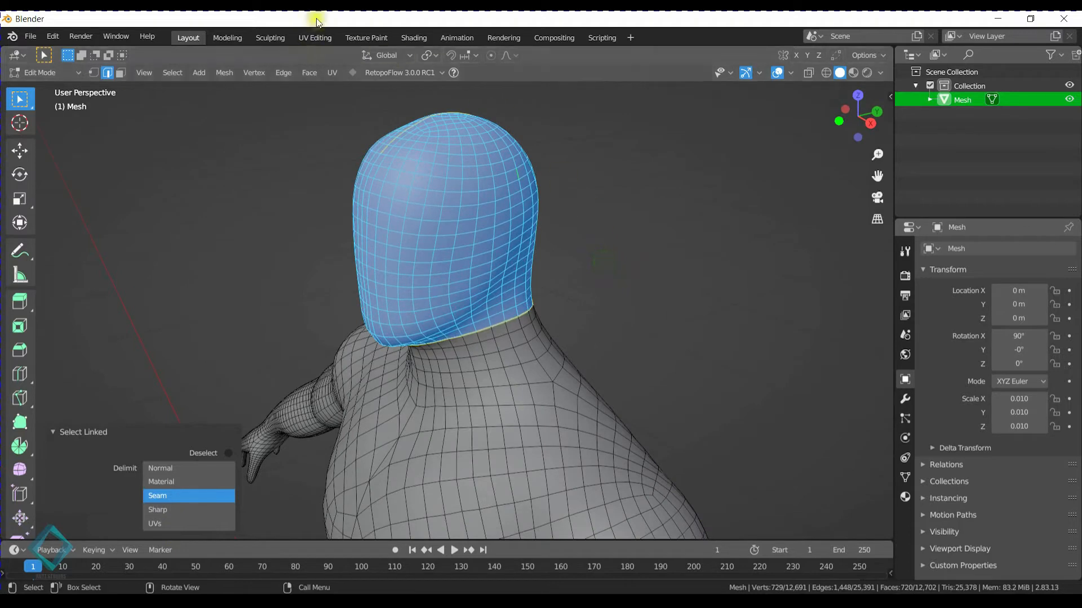
# Unwrap the selected head faces in the UV Editing workspace and bring the whole resulting UV island into view.
pyautogui.click(311, 39)
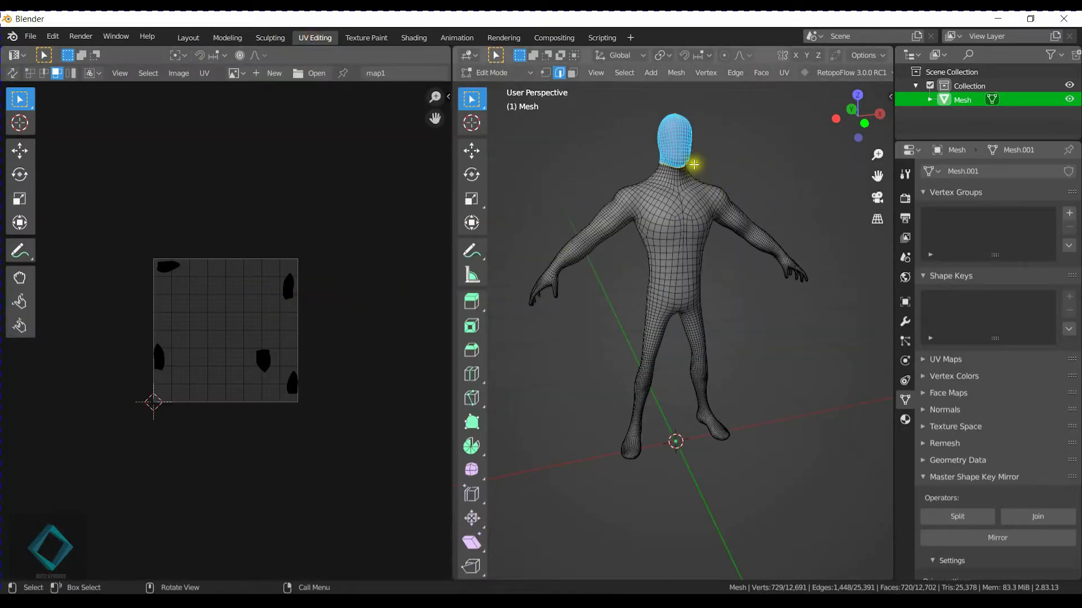
pyautogui.press('u')
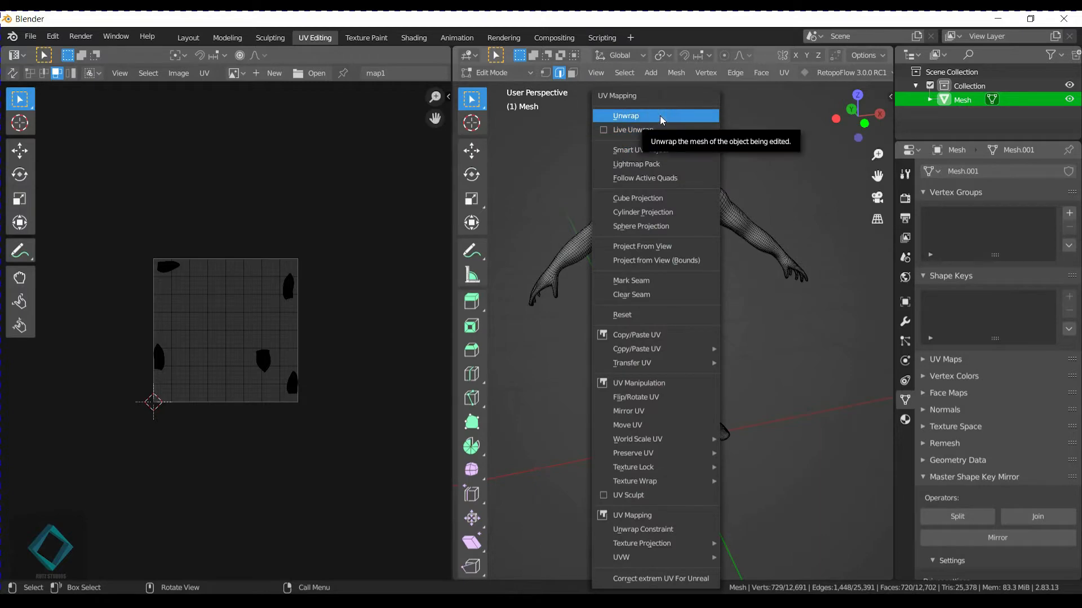
pyautogui.click(622, 116)
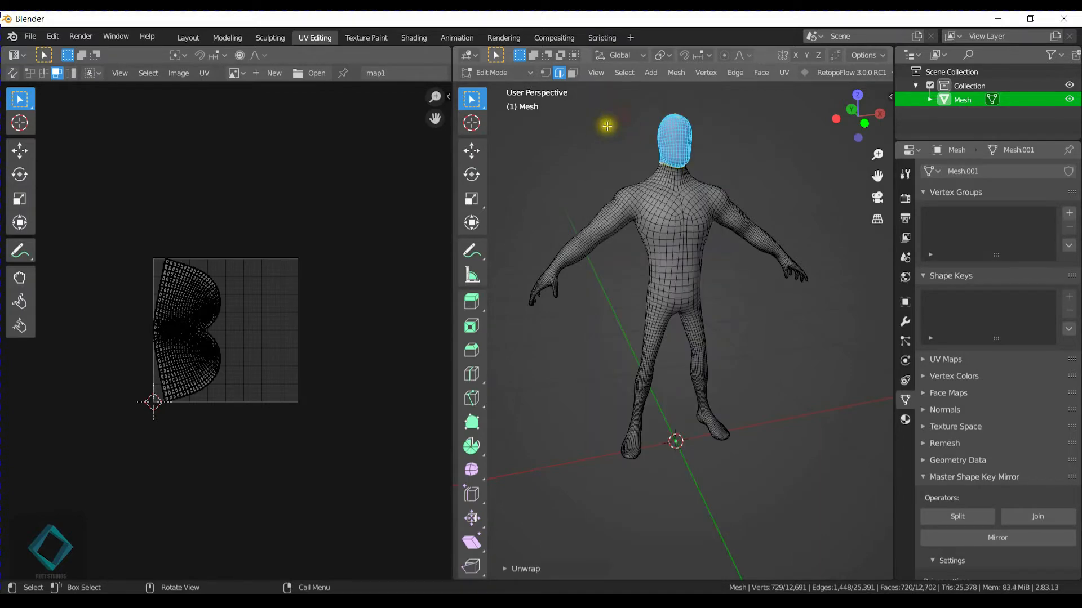
pyautogui.scroll(5, 180, 340)
pyautogui.moveTo(181, 340); pyautogui.dragTo(411, 299, button='middle')
pyautogui.scroll(2, 338, 320)
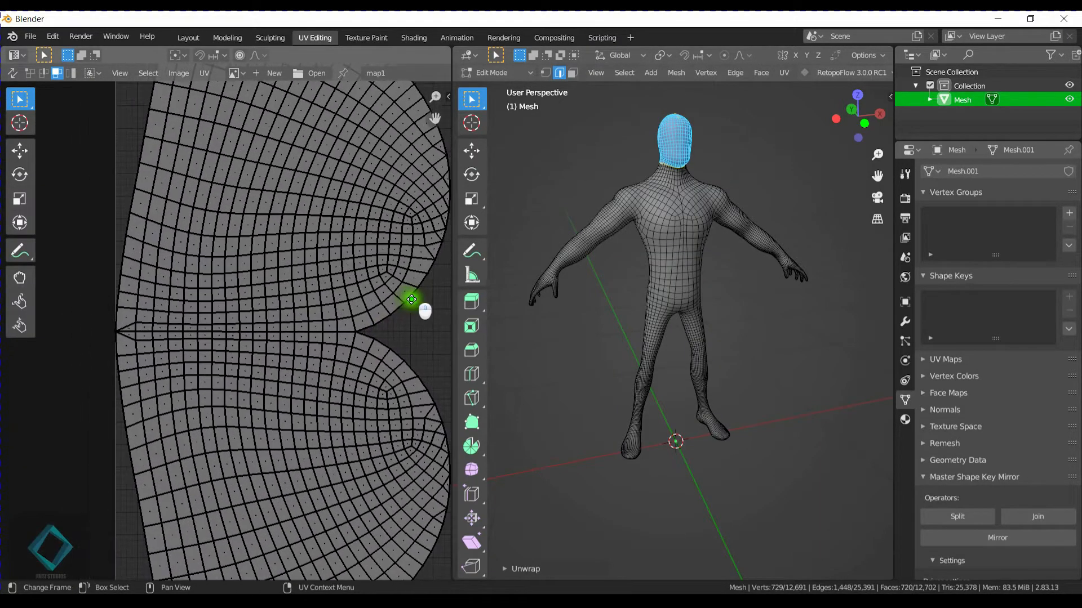
pyautogui.moveTo(343, 292); pyautogui.dragTo(329, 302, button='middle')
pyautogui.scroll(-2, 323, 304)
# Select a six-face block at the character's left eye position and push it about 0.008 m into the head along global Y.
pyautogui.keyDown('shift'); pyautogui.moveTo(696, 148); pyautogui.dragTo(654, 235, button='middle'); pyautogui.keyUp('shift')
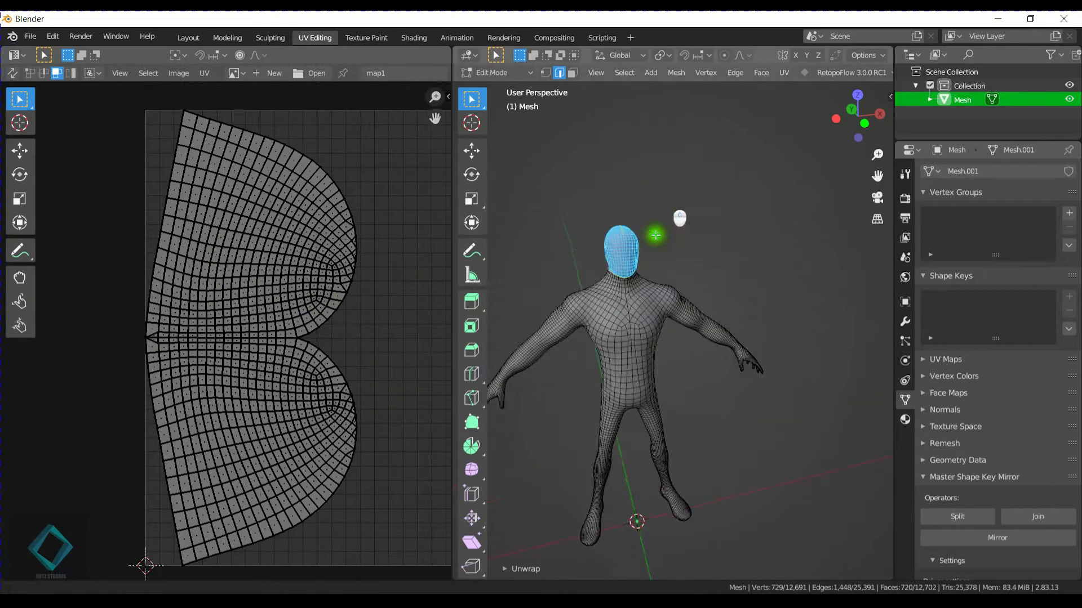
pyautogui.scroll(4, 648, 265)
pyautogui.keyDown('shift'); pyautogui.moveTo(611, 312); pyautogui.dragTo(679, 306, button='middle'); pyautogui.keyUp('shift')
pyautogui.click(637, 213)
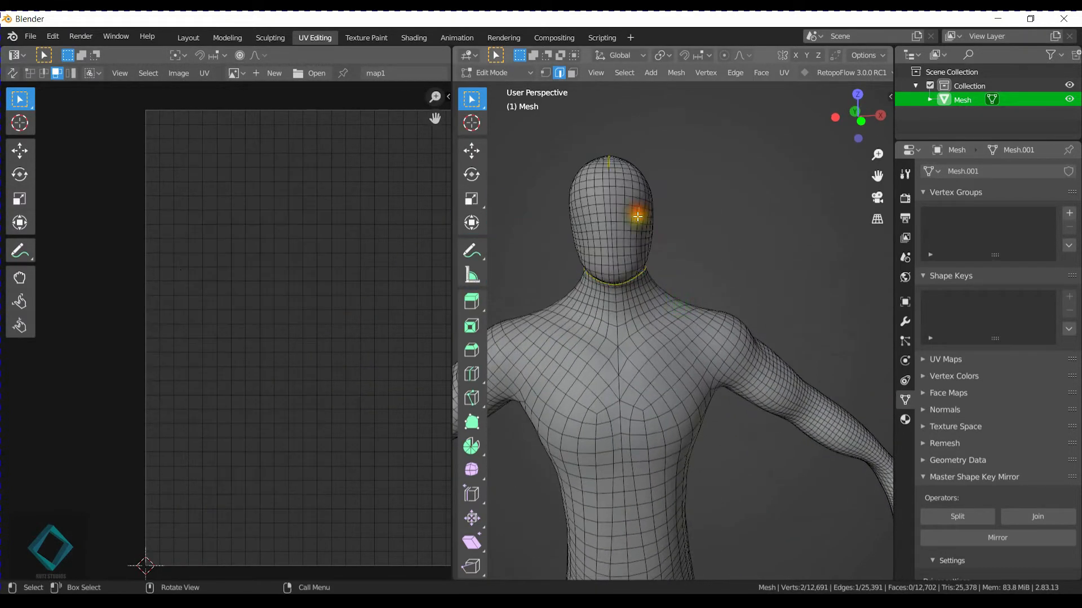
pyautogui.scroll(5, 637, 217)
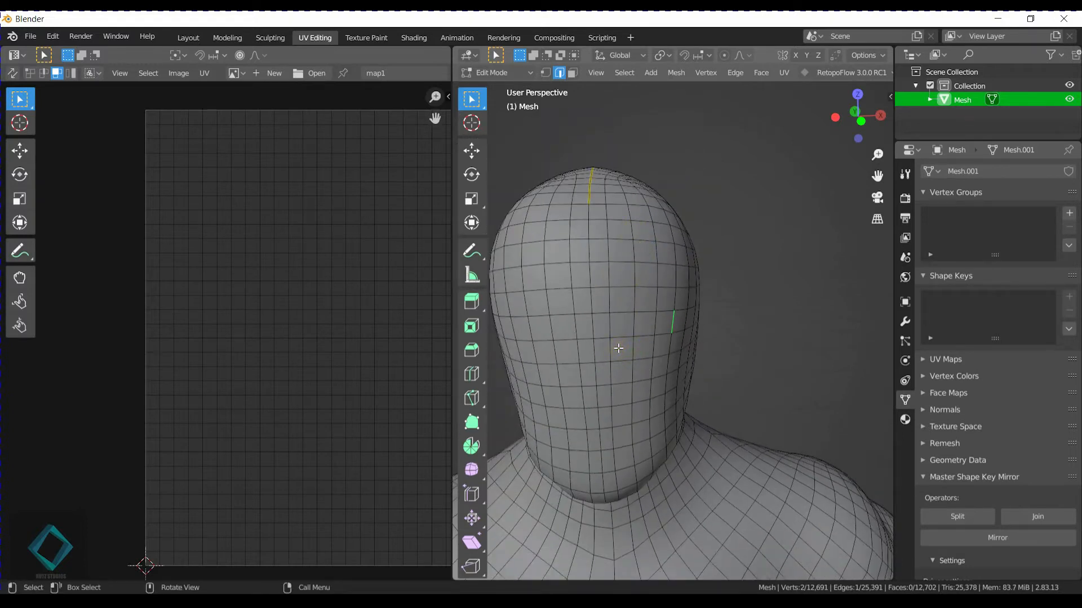
pyautogui.moveTo(629, 328); pyautogui.dragTo(648, 354)
pyautogui.moveTo(648, 354)
pyautogui.mouseDown(button='middle')
pyautogui.moveTo(668, 350)
pyautogui.moveTo(660, 347)
pyautogui.mouseUp(button='middle')
pyautogui.moveTo(624, 324); pyautogui.dragTo(661, 350)
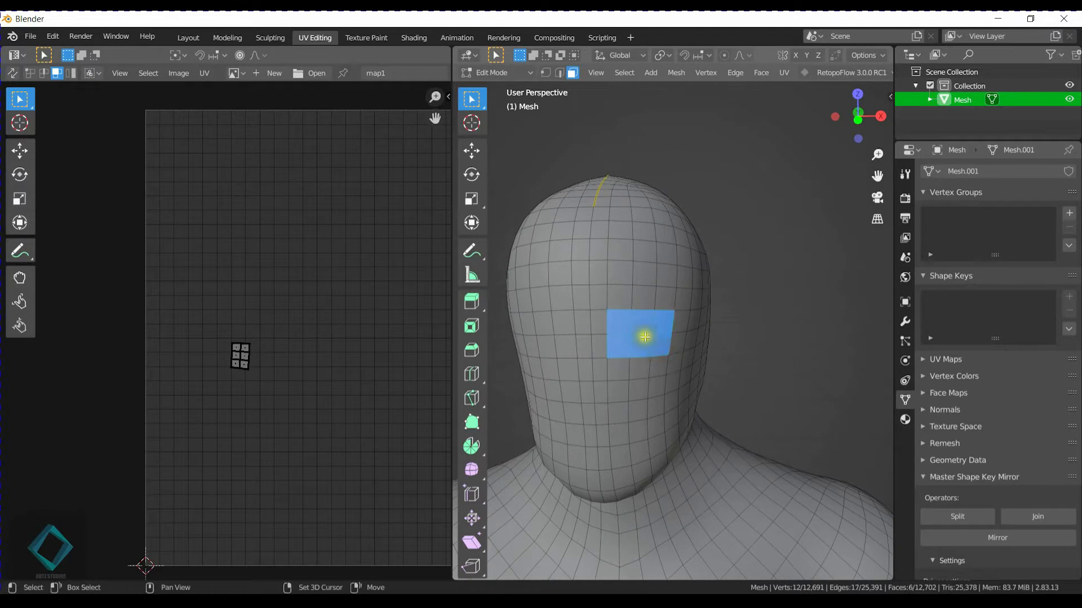
pyautogui.moveTo(642, 333); pyautogui.dragTo(608, 331, button='middle')
pyautogui.press('g')
pyautogui.press('y')
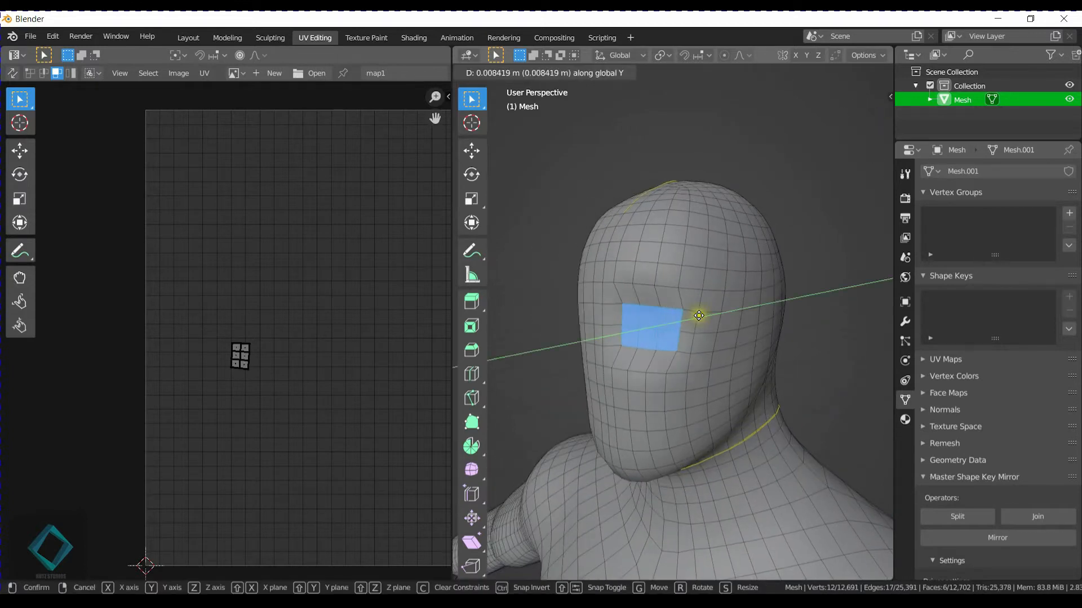
pyautogui.click(699, 315)
# Dissolve the selected eye faces into a single face and round its outline with the LoopTools Relax operation.
pyautogui.hotkey('ctrl', 'x')
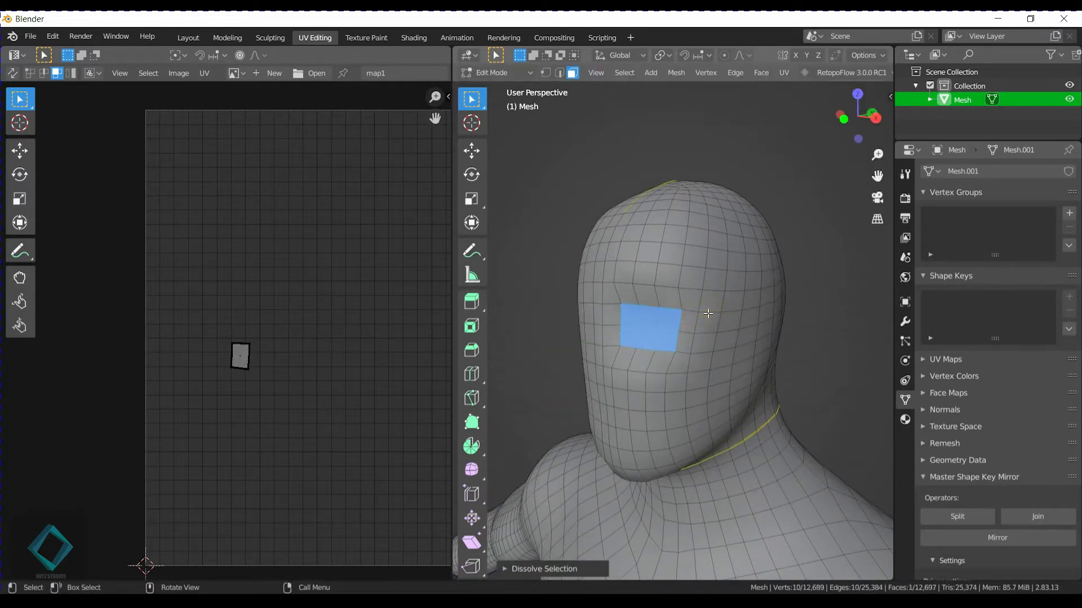
pyautogui.press('n')
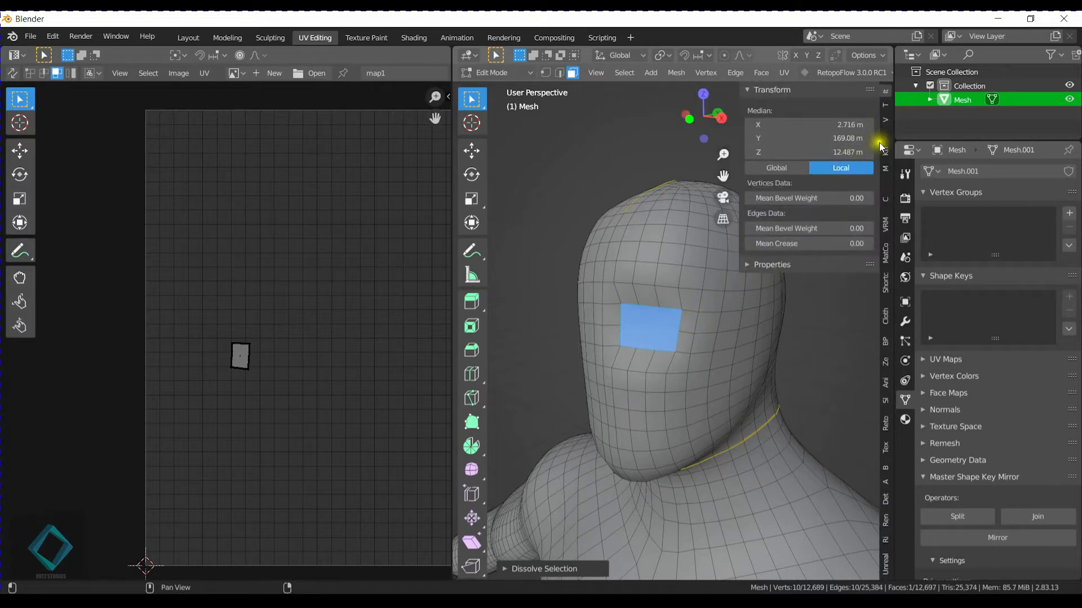
pyautogui.click(884, 130)
pyautogui.click(780, 175)
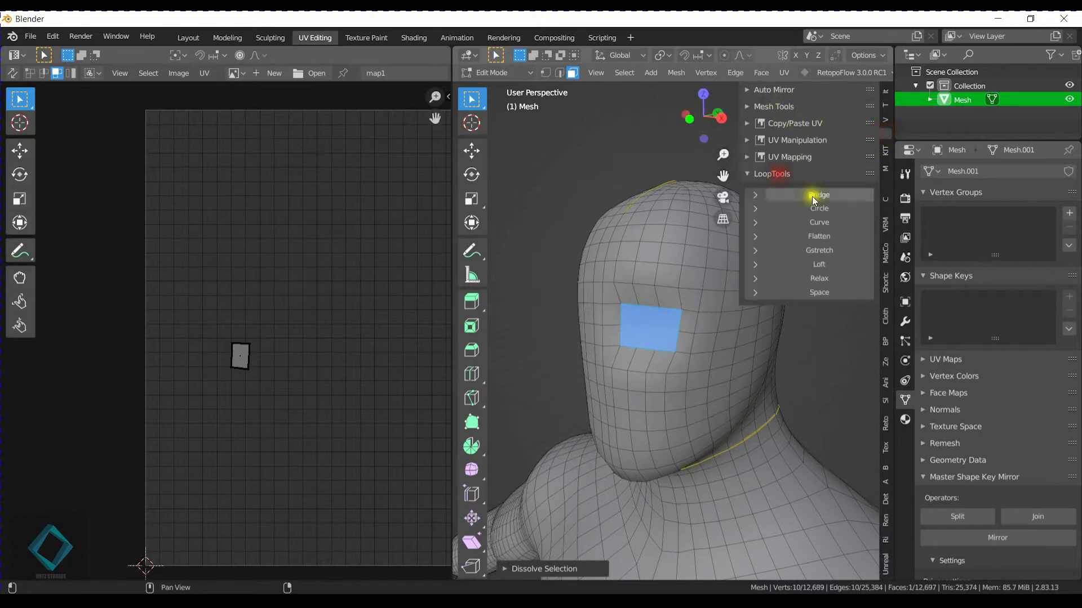
pyautogui.click(810, 278)
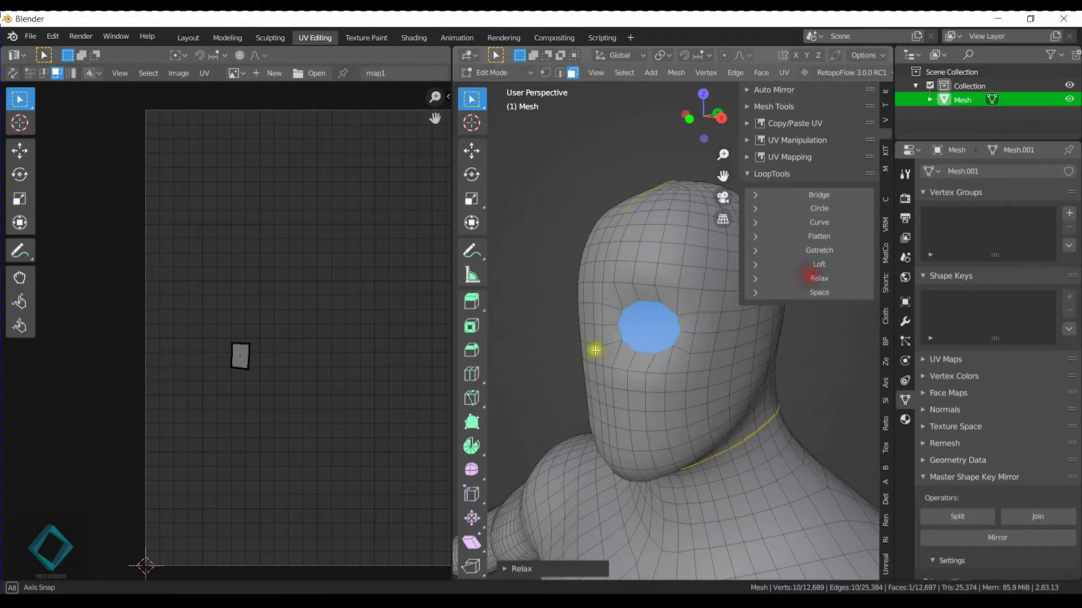
# Inset the rounded eye face and push the inner face deeper into the head to form an eye socket.
pyautogui.moveTo(595, 350); pyautogui.dragTo(645, 320, button='middle')
pyautogui.press('i')
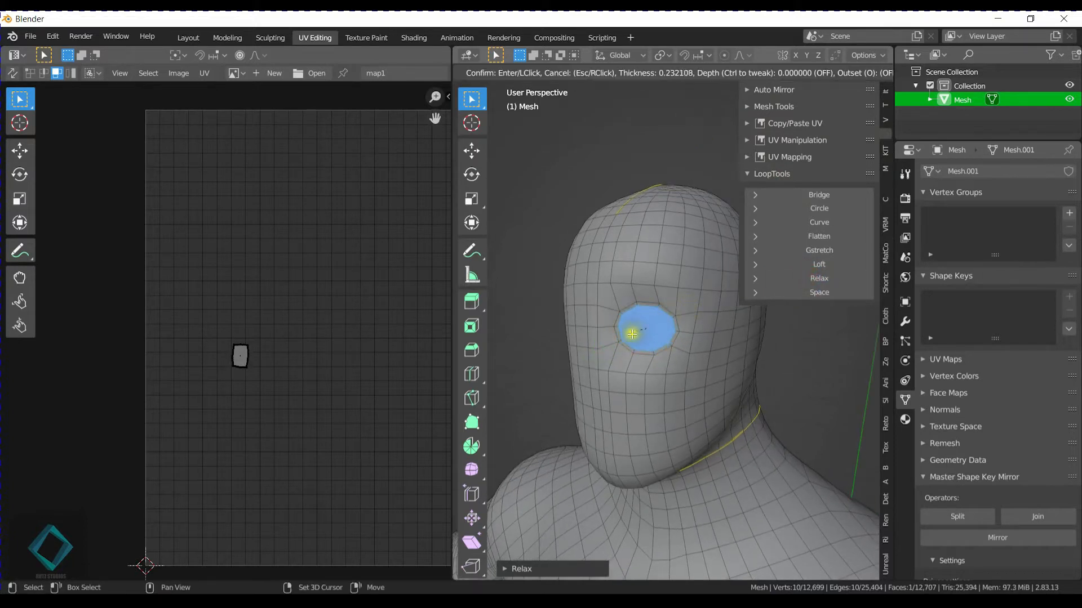
pyautogui.click(711, 312)
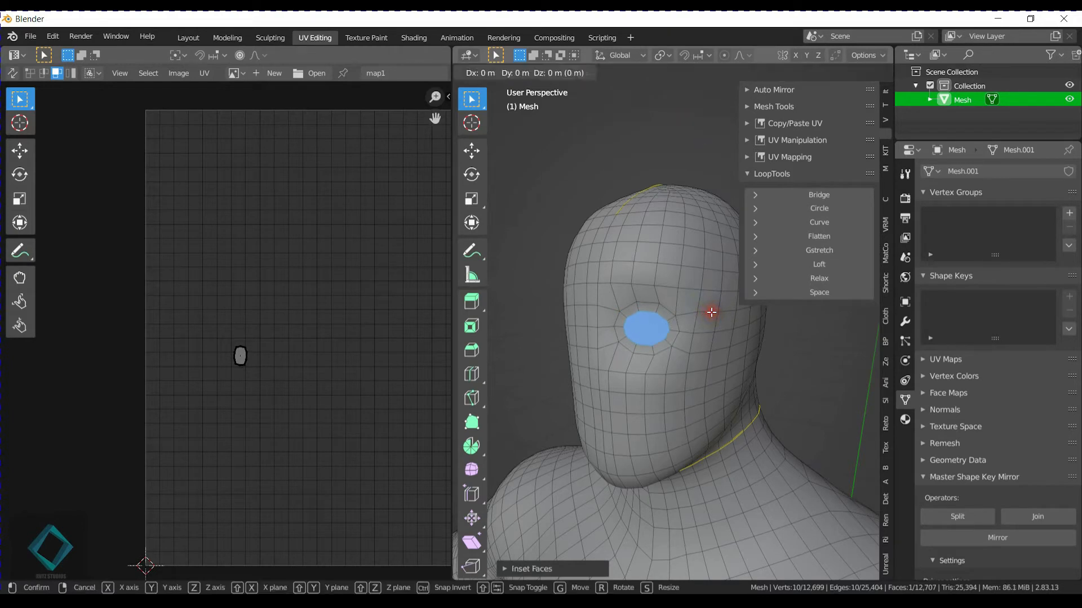
pyautogui.press('g')
pyautogui.click(763, 316)
pyautogui.moveTo(732, 340); pyautogui.dragTo(588, 400, button='middle')
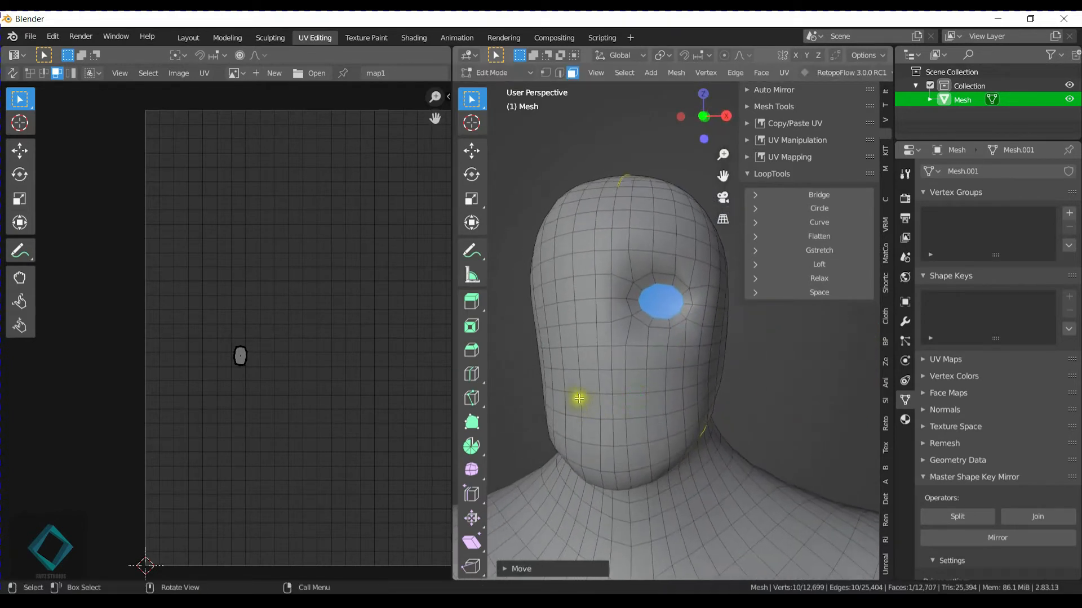
# Dissolve a two-row block of twelve faces at the mouth position into one face and round it with LoopTools Relax.
pyautogui.moveTo(579, 398); pyautogui.dragTo(665, 444)
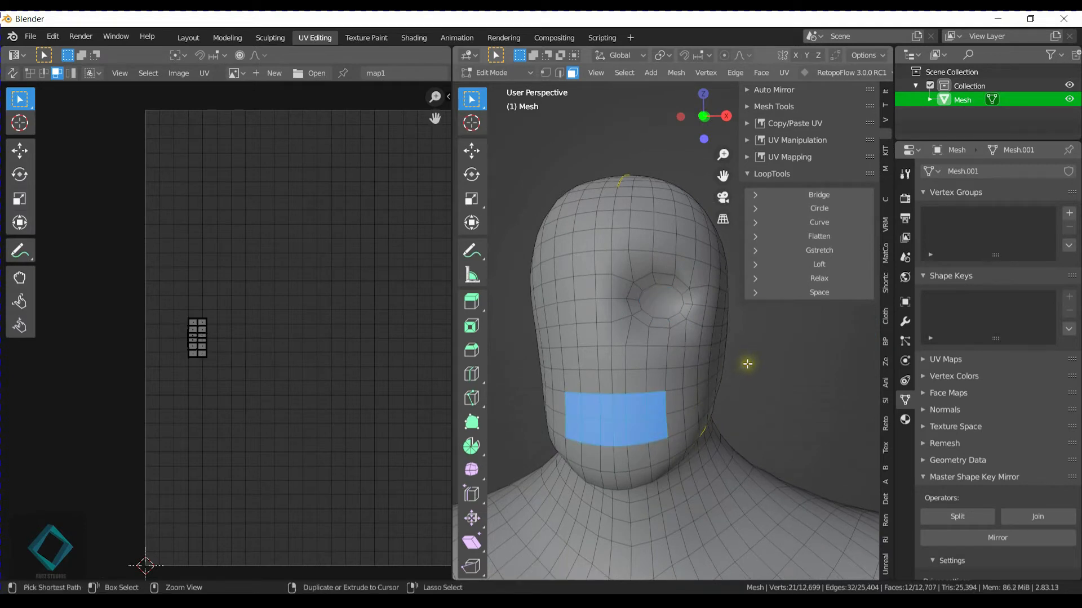
pyautogui.hotkey('ctrl', 'x')
pyautogui.click(819, 278)
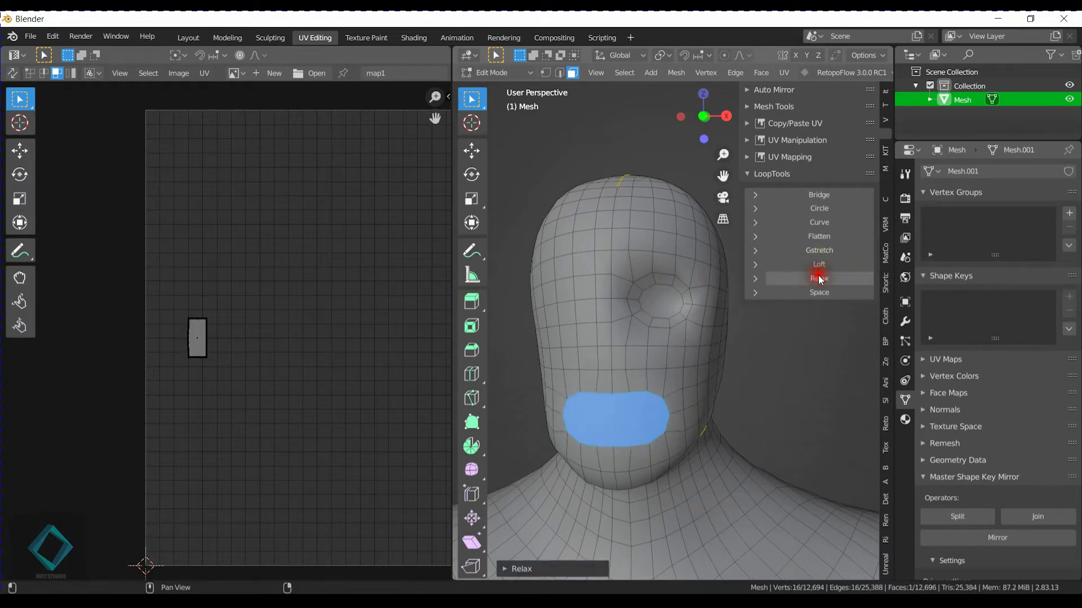
# Inset the rounded mouth face and scale the inner face down along Z to flatten it.
pyautogui.press('i')
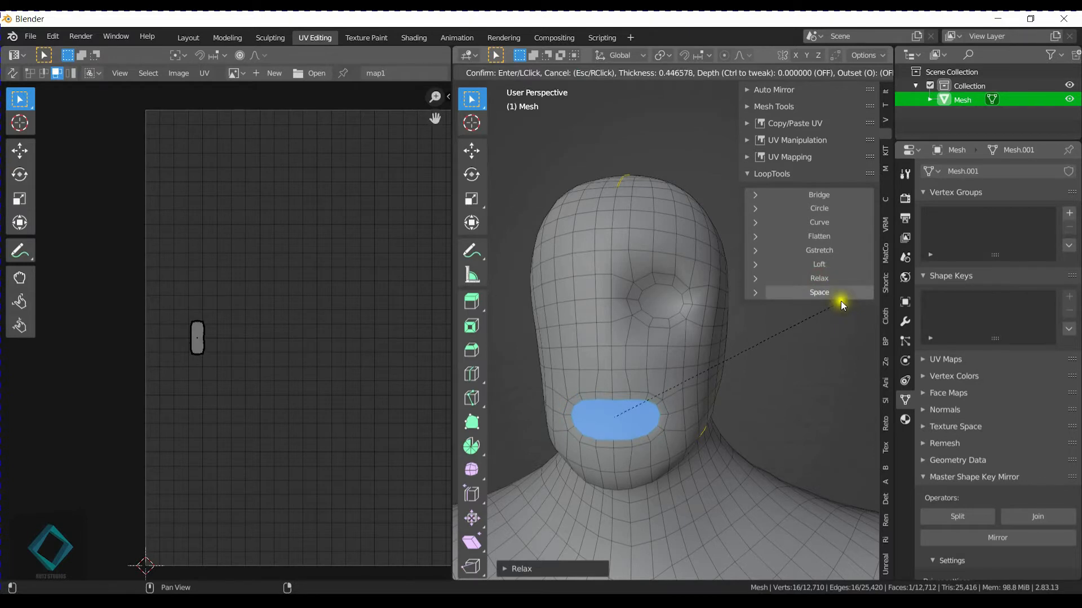
pyautogui.click(840, 301)
pyautogui.press('s')
pyautogui.press('z')
pyautogui.click(702, 323)
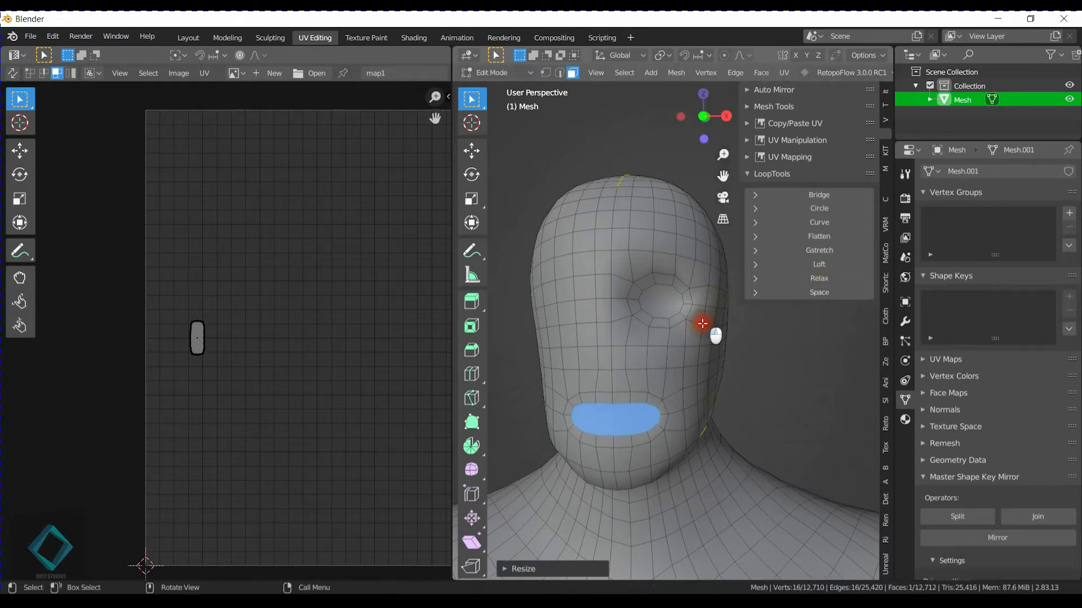
# Inset the mouth face a second time and narrow the new inner face along Z into a slit.
pyautogui.press('i')
pyautogui.click(752, 341)
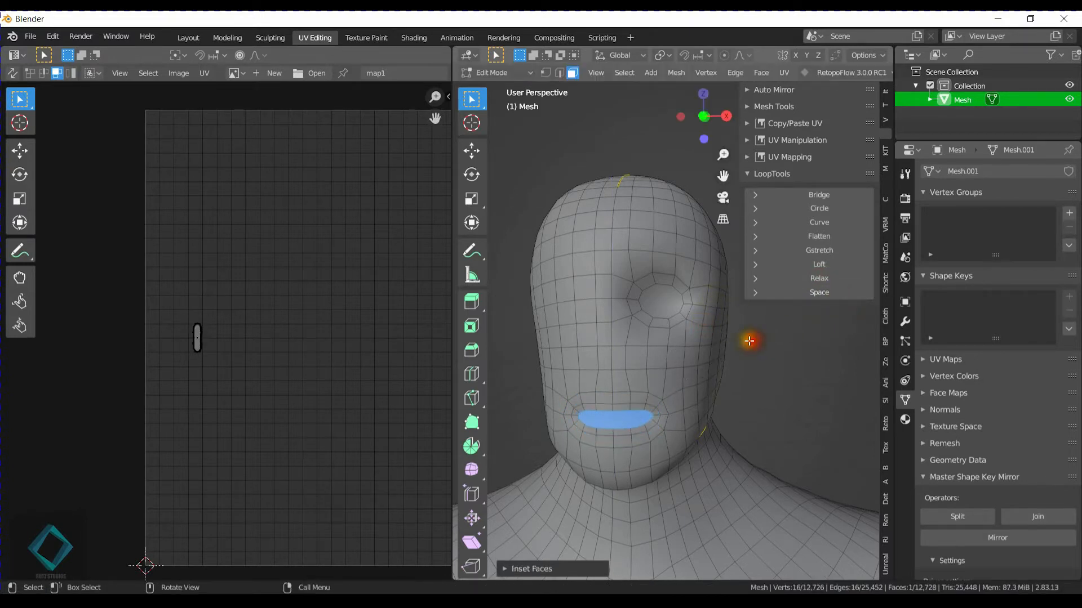
pyautogui.press('s')
pyautogui.press('z')
pyautogui.click(635, 339)
# Extrude the mouth slit face into the head and delete the end face to leave an open mouth.
pyautogui.press('g')
pyautogui.press('y')
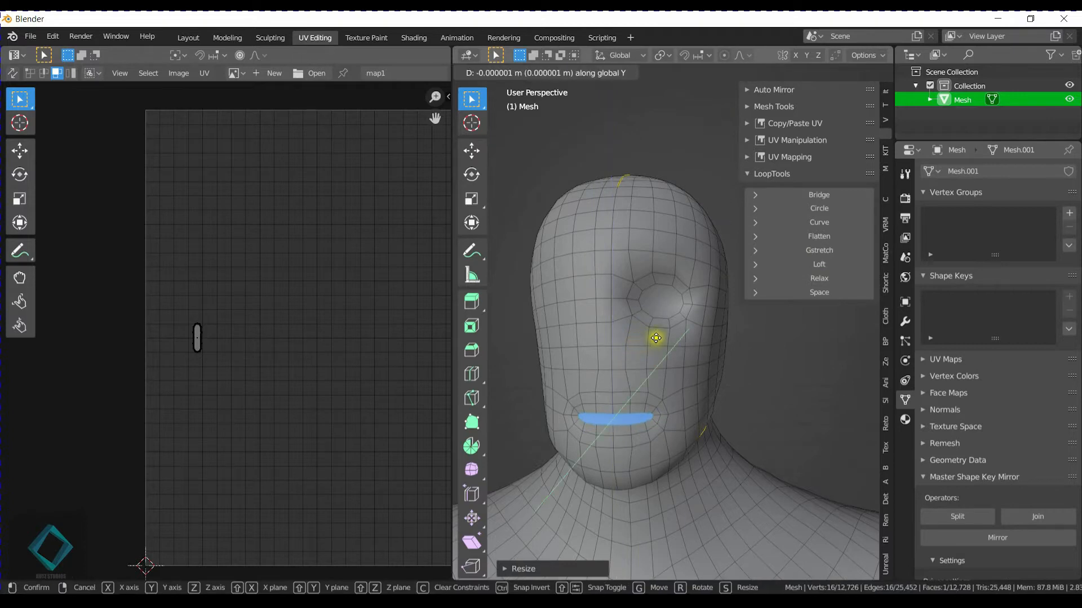
pyautogui.click(652, 382)
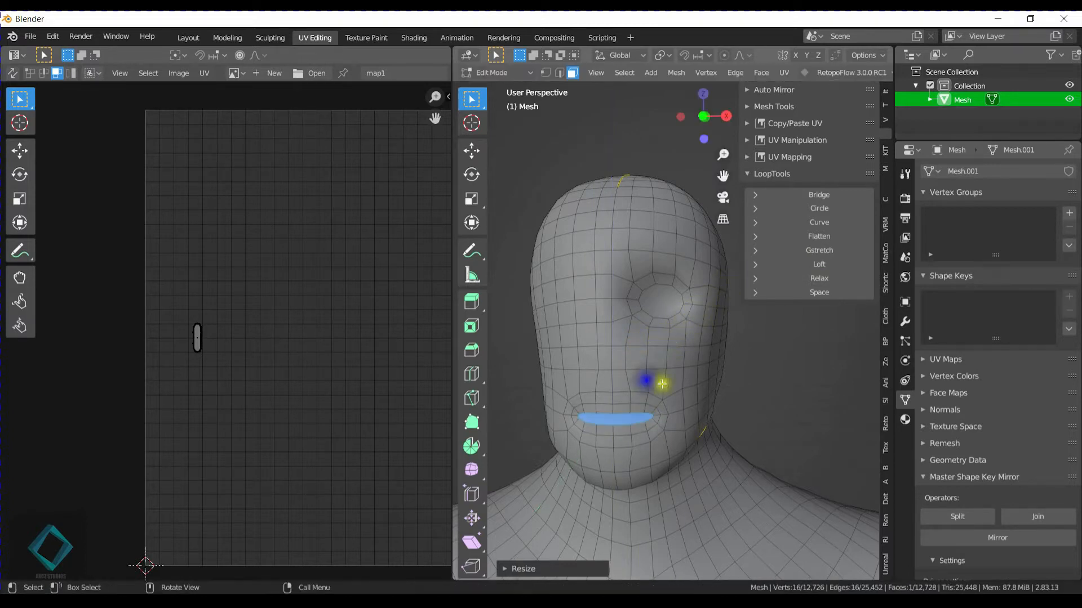
pyautogui.moveTo(652, 381); pyautogui.dragTo(683, 321, button='middle')
pyautogui.press('e')
pyautogui.click(676, 379)
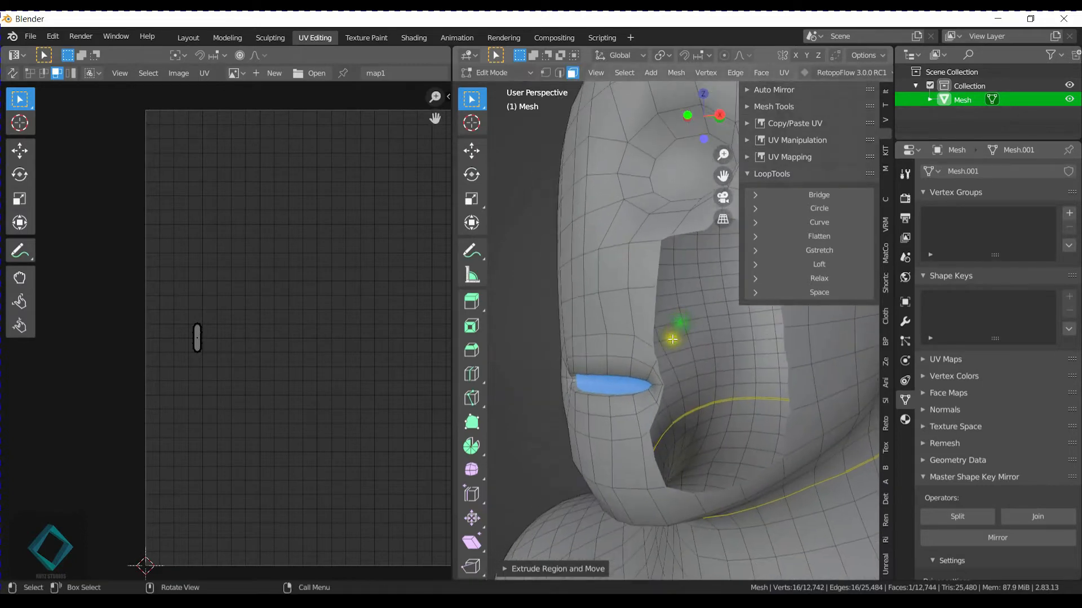
pyautogui.press('x')
pyautogui.click(654, 368)
pyautogui.moveTo(654, 368); pyautogui.dragTo(638, 332, button='middle')
# Mirror the modelled eye side across X with AutoMirror in Object Mode and apply the resulting Mirror modifier.
pyautogui.press('Tab')
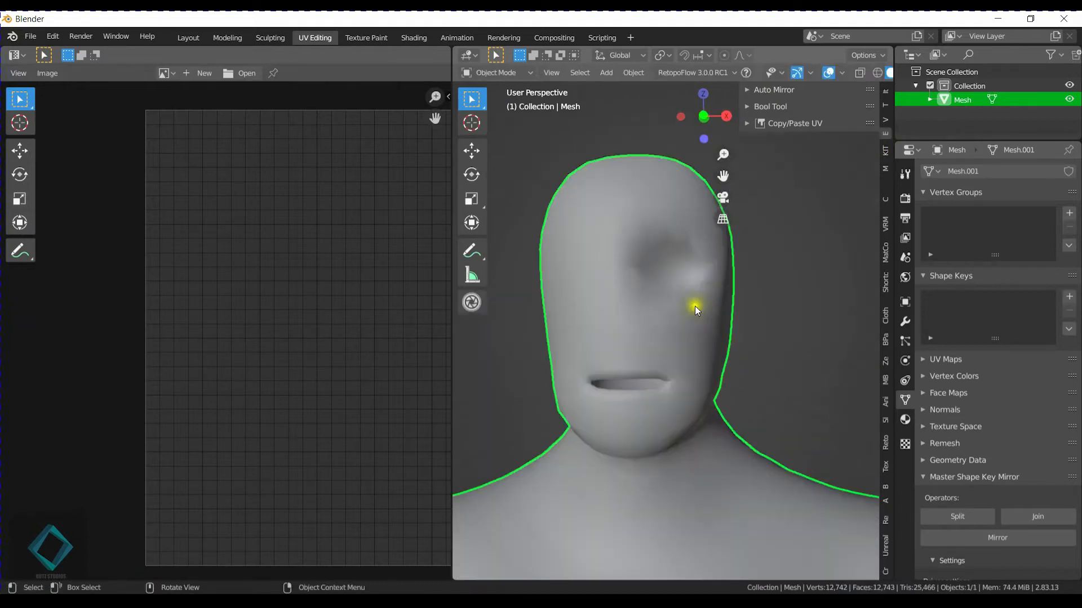
pyautogui.click(905, 326)
pyautogui.click(789, 90)
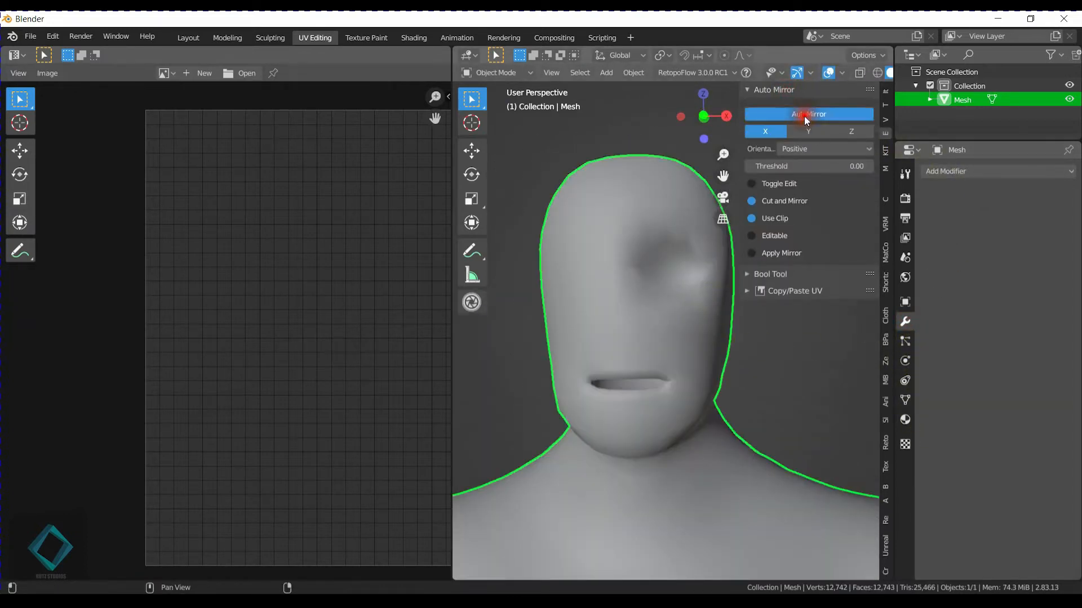
pyautogui.click(804, 115)
pyautogui.click(946, 212)
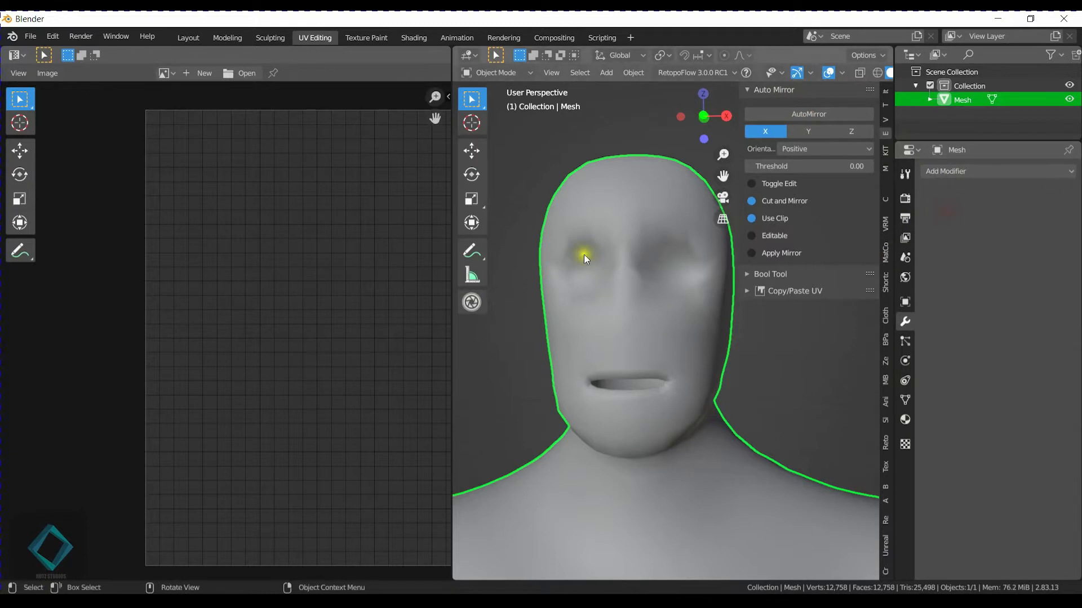
# Return to Edit Mode and select the whole head from one face near the eye using linked selection.
pyautogui.press('Tab')
pyautogui.press('a')
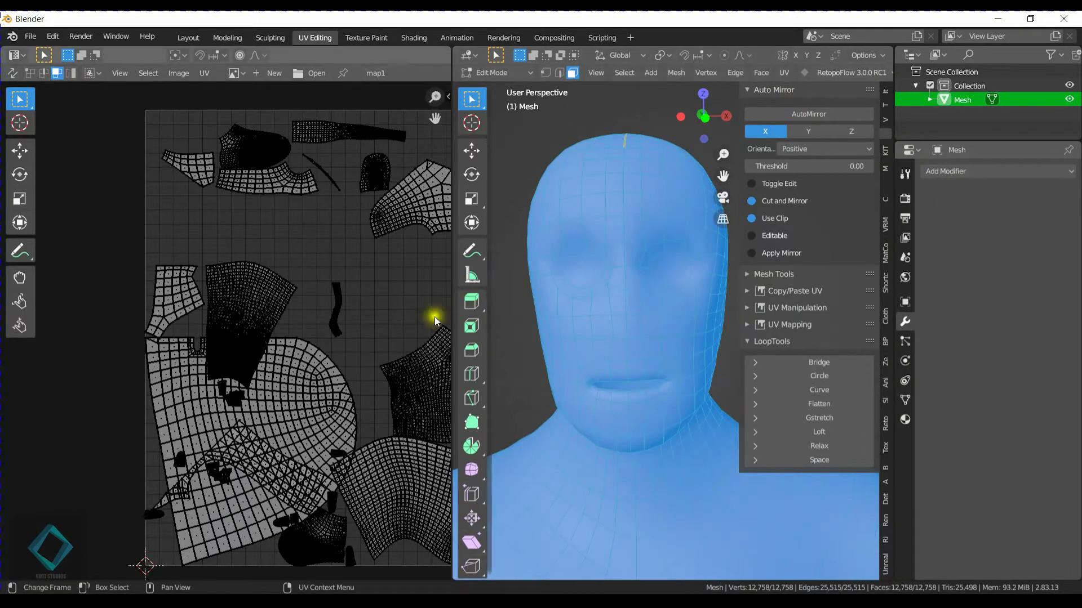
pyautogui.click(650, 248)
pyautogui.hotkey('ctrl', 'l')
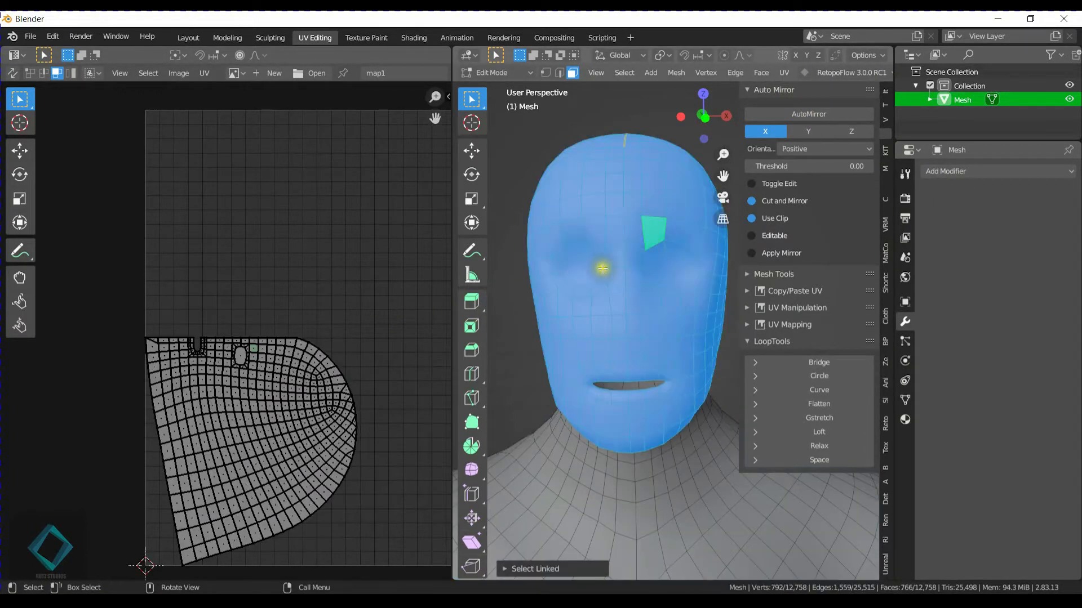
# Unwrap the selected head again so its UVs include the mirrored eyes and the mouth opening.
pyautogui.scroll(-3, 350, 379)
pyautogui.moveTo(340, 371); pyautogui.dragTo(297, 369, button='middle')
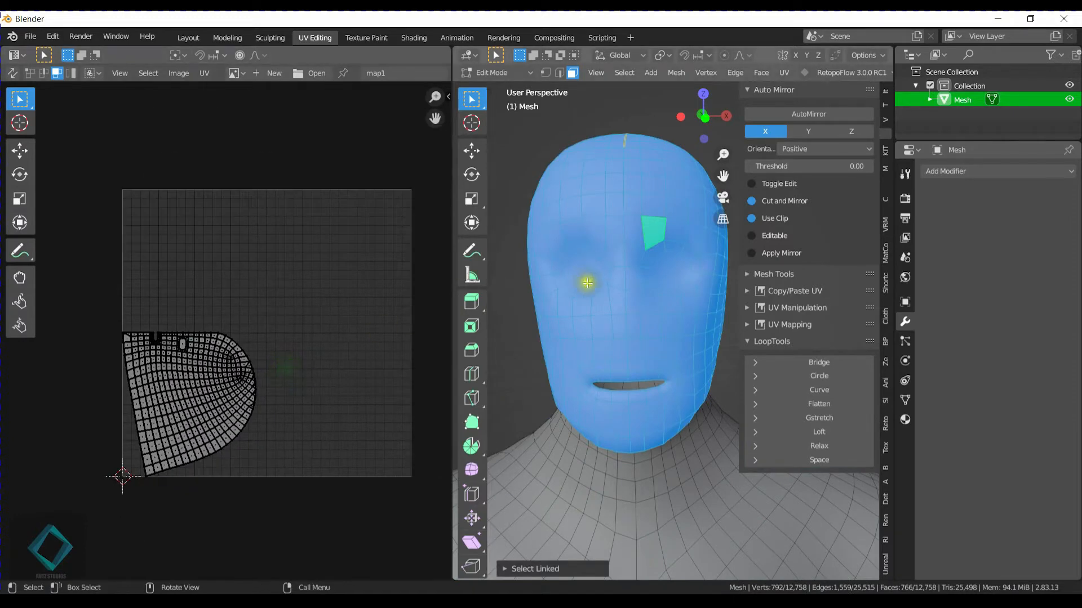
pyautogui.scroll(3, 249, 356)
pyautogui.press('u')
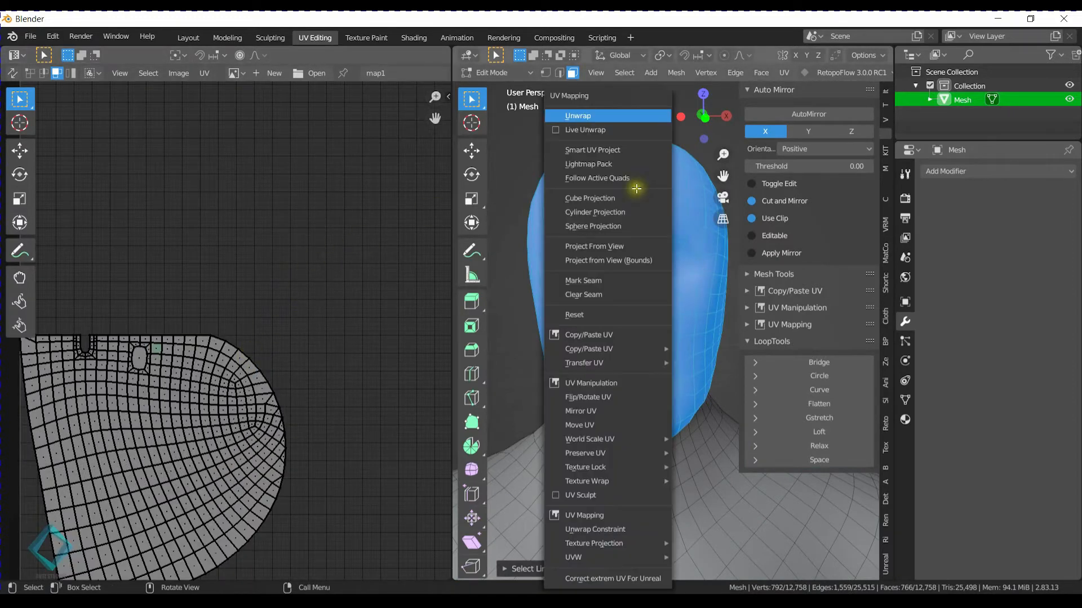
pyautogui.click(616, 125)
# Examine the new head UV island, comparing its eye and mouth loops and outline with the 3D head.
pyautogui.moveTo(183, 361); pyautogui.dragTo(264, 349, button='middle')
pyautogui.scroll(3, 323, 329)
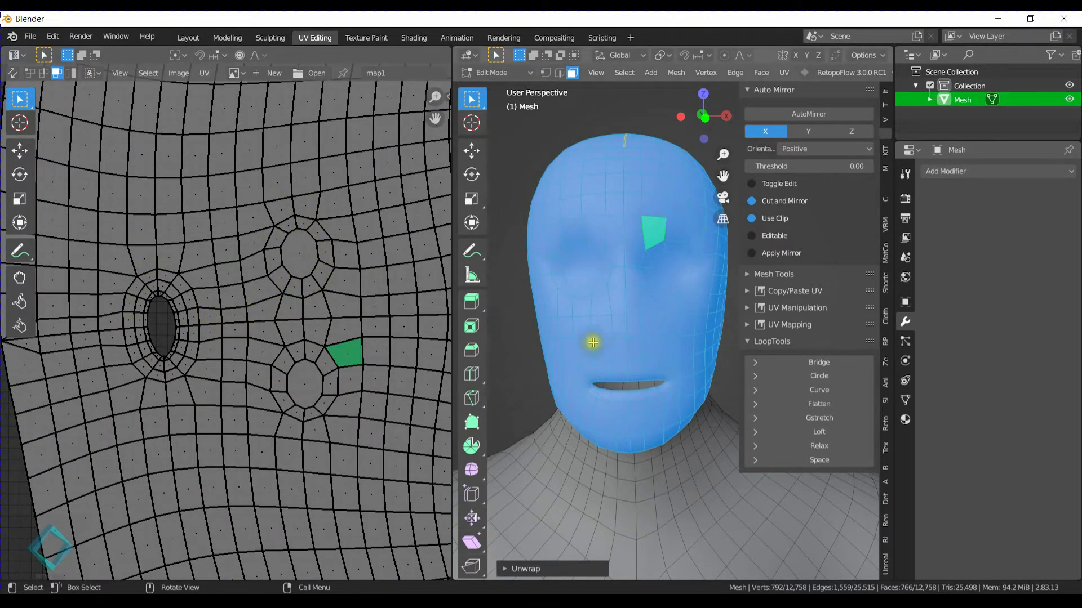
pyautogui.moveTo(270, 328); pyautogui.dragTo(241, 467, button='middle')
pyautogui.moveTo(266, 286); pyautogui.dragTo(264, 441, button='middle')
pyautogui.moveTo(277, 217); pyautogui.dragTo(206, 283, button='middle')
pyautogui.scroll(-5, 213, 326)
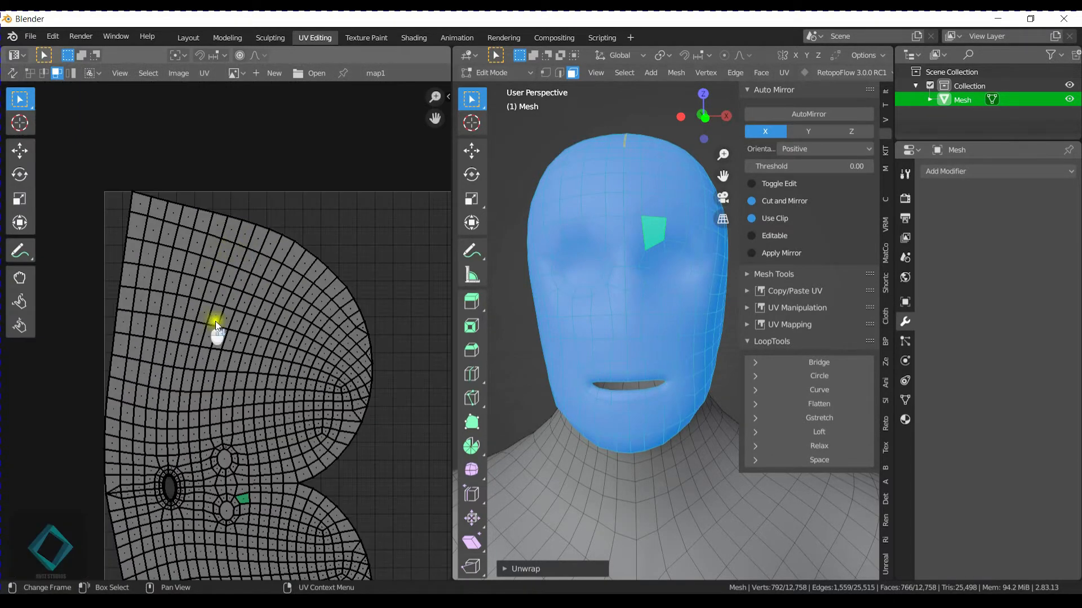
pyautogui.moveTo(258, 244); pyautogui.dragTo(255, 281, button='middle')
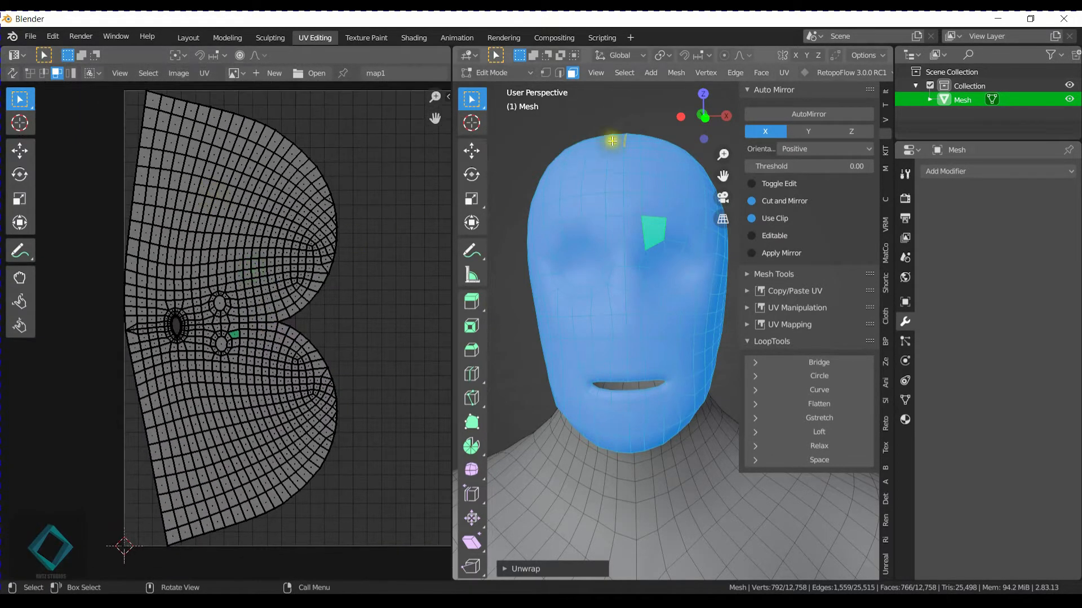
pyautogui.moveTo(651, 345); pyautogui.dragTo(635, 338, button='middle')
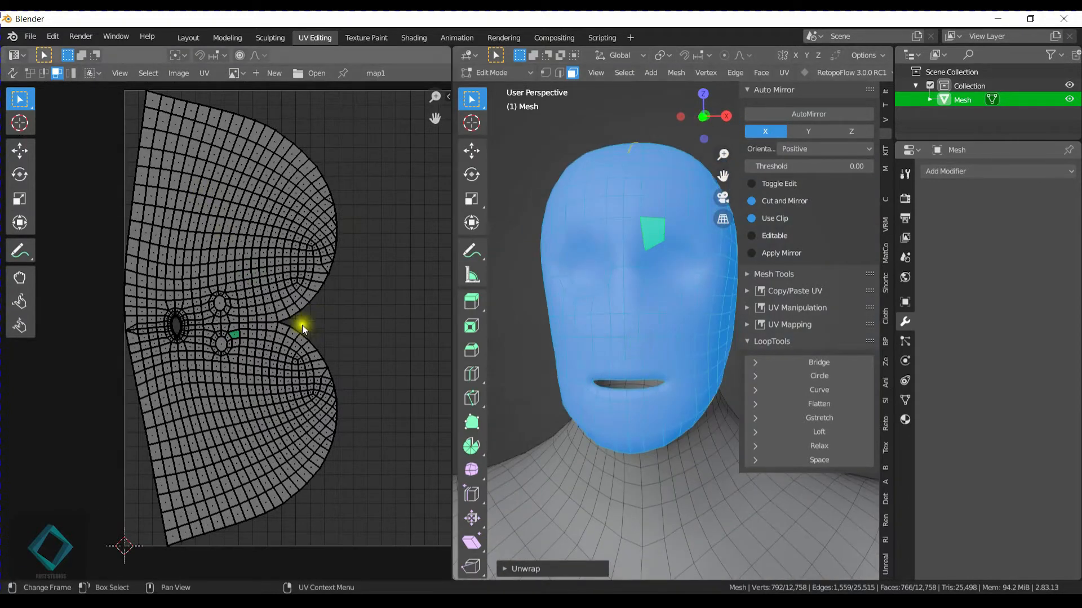
# Switch to the Layout workspace and enter Edit Mode on the body mesh.
pyautogui.scroll(-3, 349, 276)
pyautogui.moveTo(350, 275); pyautogui.dragTo(484, 292, button='middle')
pyautogui.click(188, 37)
pyautogui.scroll(-3, 484, 292)
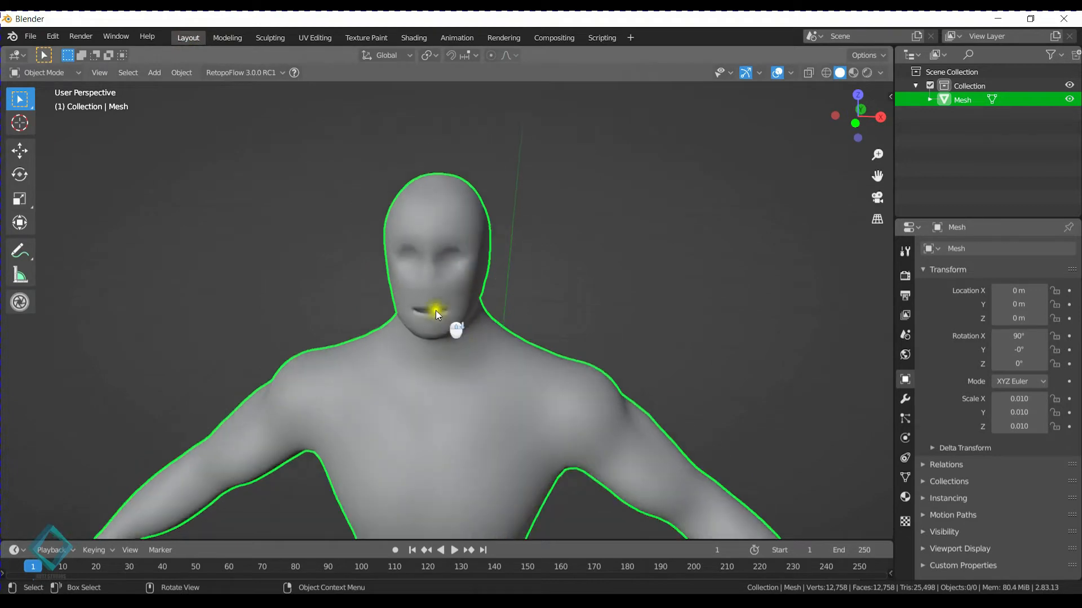
pyautogui.scroll(2, 435, 309)
pyautogui.press('Tab')
pyautogui.moveTo(558, 268); pyautogui.dragTo(488, 286, button='middle')
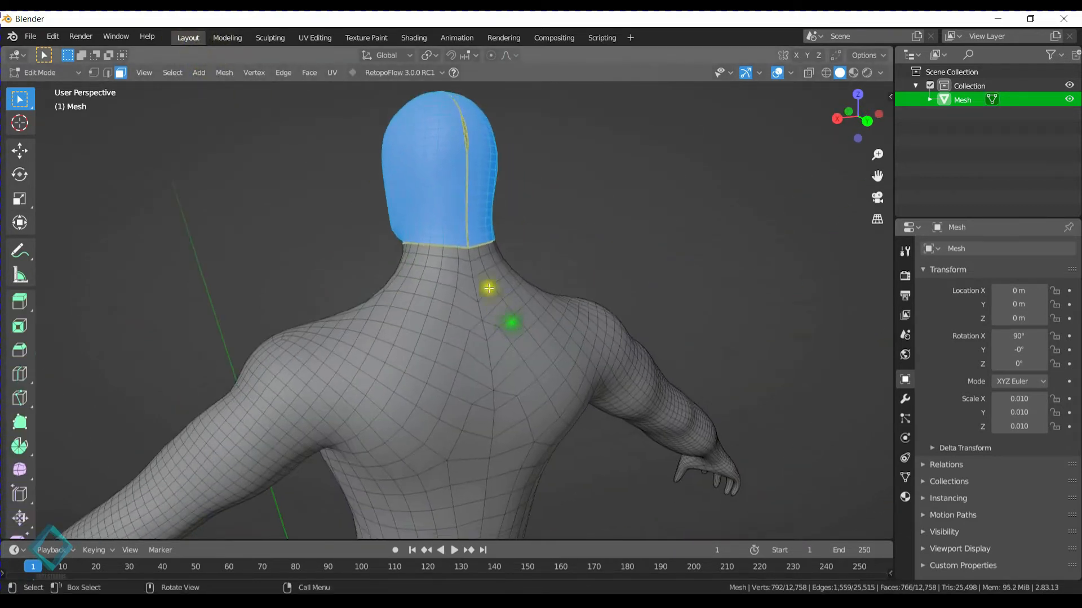
# Select the edge path down the middle of the back from the neck seam to the waist and mark it as a seam.
pyautogui.click(470, 254)
pyautogui.press('2')
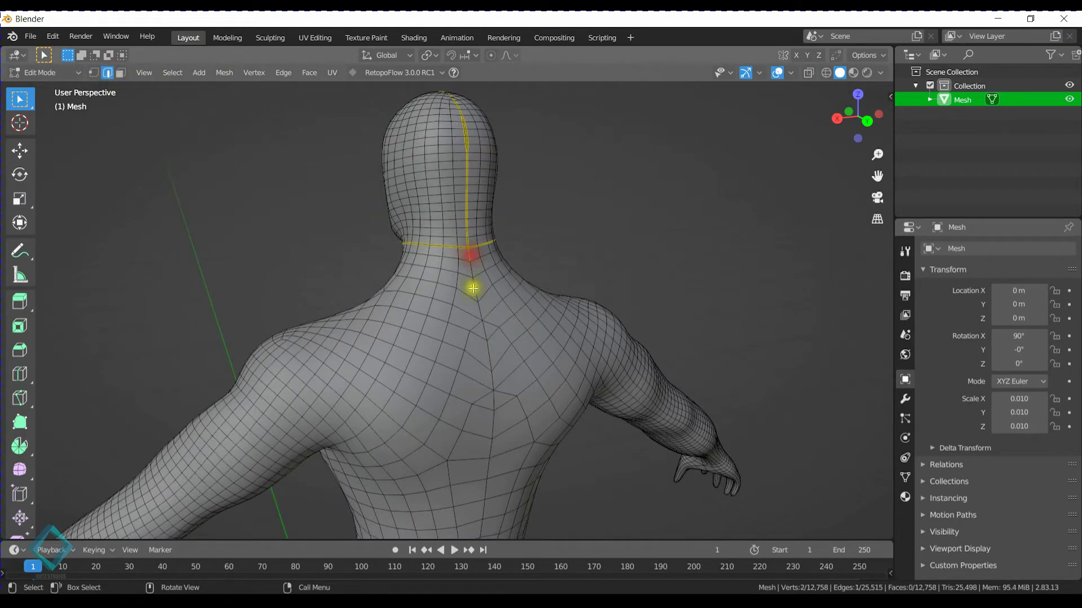
pyautogui.keyDown('shift'); pyautogui.moveTo(503, 416); pyautogui.dragTo(481, 189, button='middle'); pyautogui.keyUp('shift')
pyautogui.keyDown('shift'); pyautogui.moveTo(481, 395); pyautogui.dragTo(467, 323, button='middle'); pyautogui.keyUp('shift')
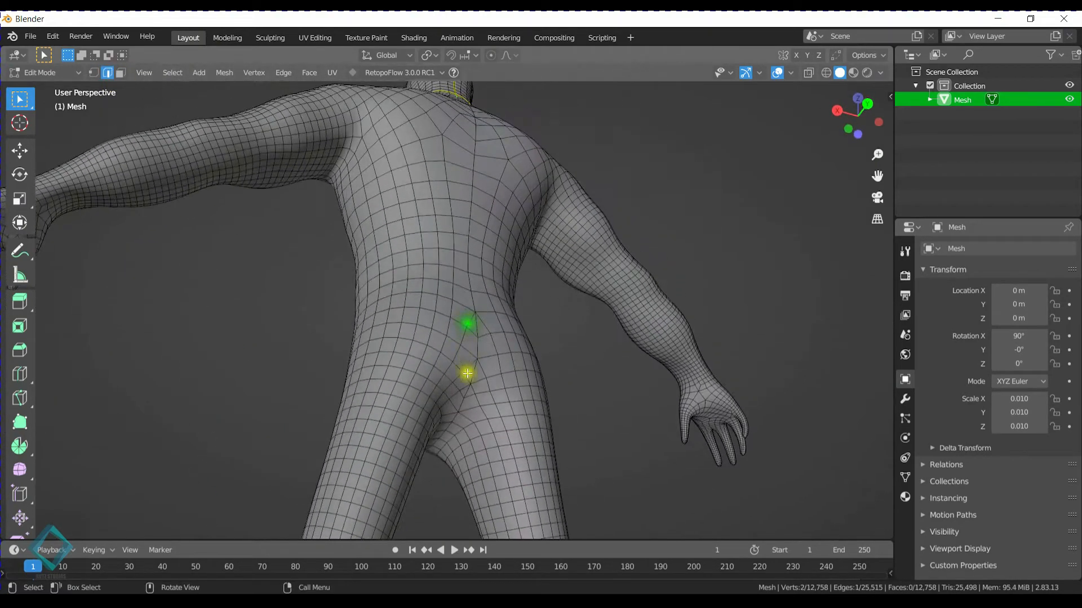
pyautogui.keyDown('ctrl'); pyautogui.click(470, 281); pyautogui.keyUp('ctrl')
pyautogui.moveTo(470, 281); pyautogui.dragTo(379, 295, button='middle')
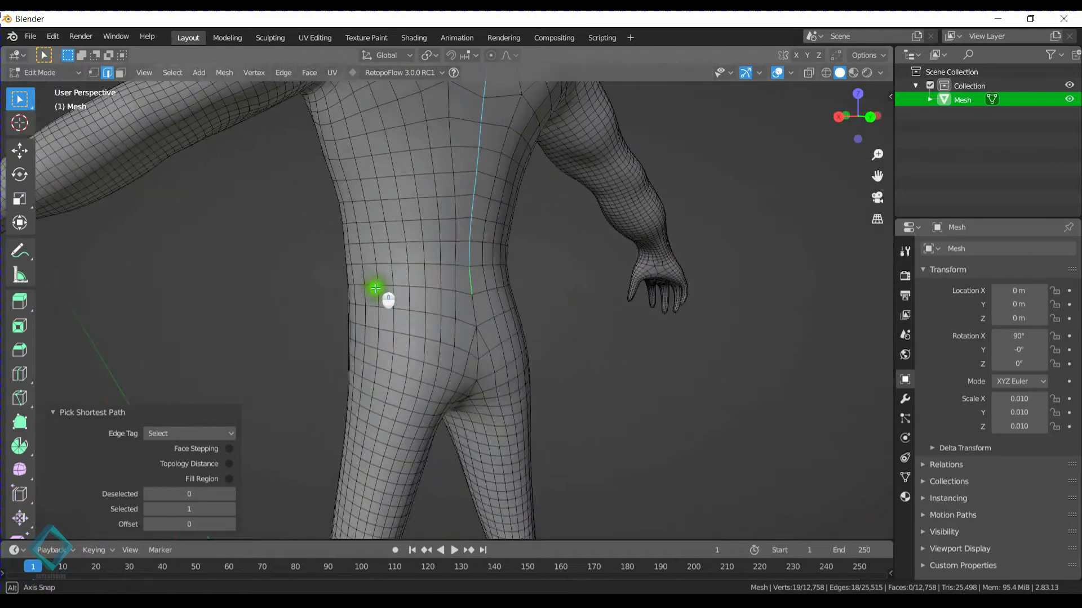
pyautogui.keyDown('ctrl'); pyautogui.click(466, 310); pyautogui.keyUp('ctrl')
pyautogui.moveTo(466, 310); pyautogui.dragTo(442, 295, button='middle')
pyautogui.rightClick(534, 319)
pyautogui.click(546, 345)
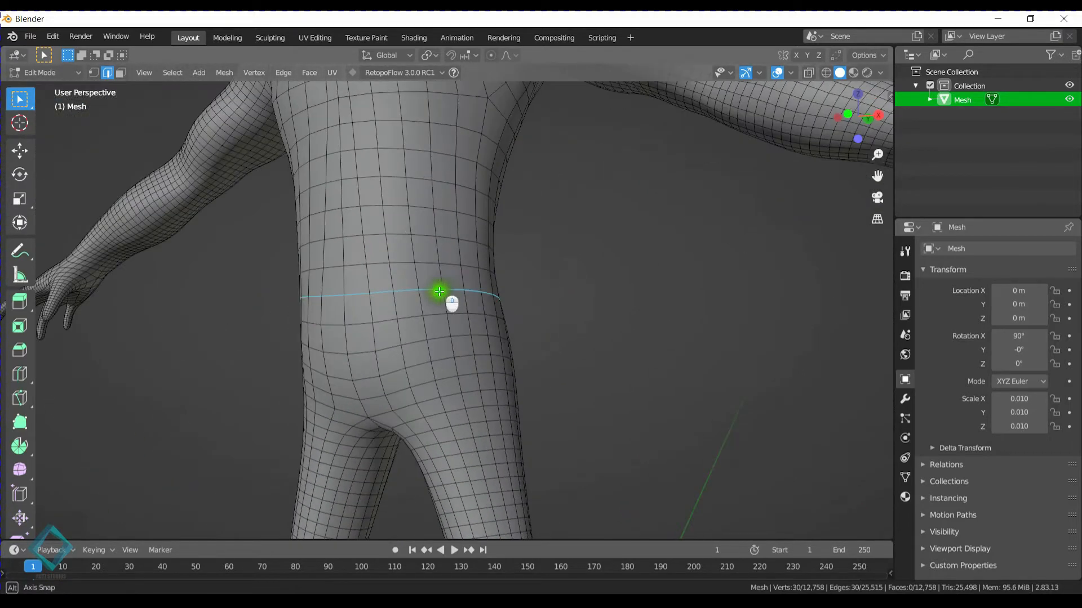
# Mark the edge loop around the waist and the loop around the character's left shoulder as seams.
pyautogui.rightClick(440, 293)
pyautogui.click(434, 292)
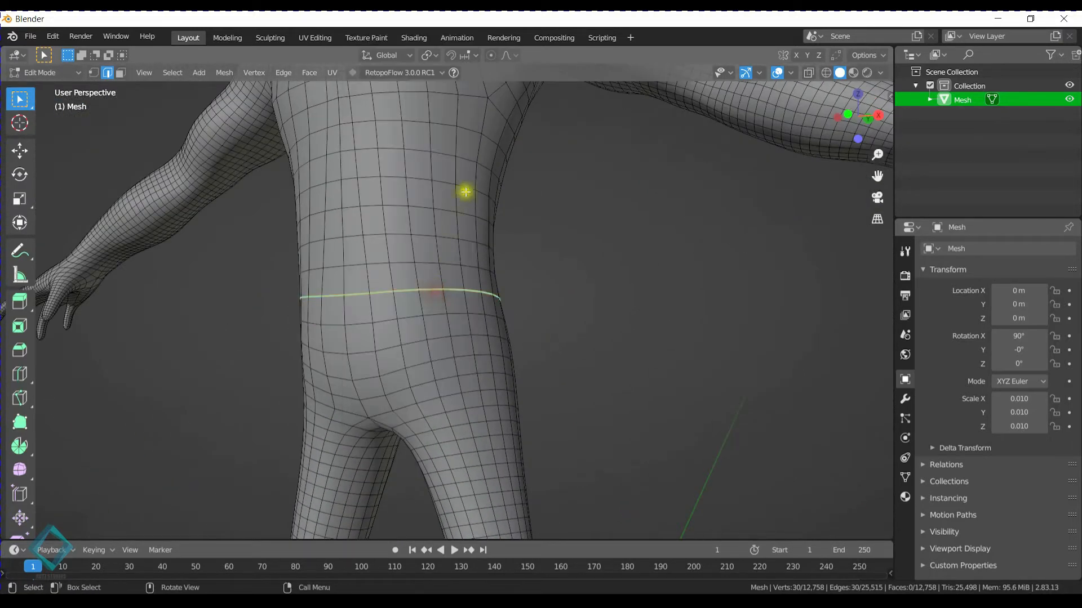
pyautogui.moveTo(464, 191); pyautogui.dragTo(449, 356, button='middle')
pyautogui.moveTo(458, 296); pyautogui.dragTo(372, 252, button='middle')
pyautogui.moveTo(391, 351); pyautogui.dragTo(305, 308, button='middle')
pyautogui.hotkey('ctrl', 'e')
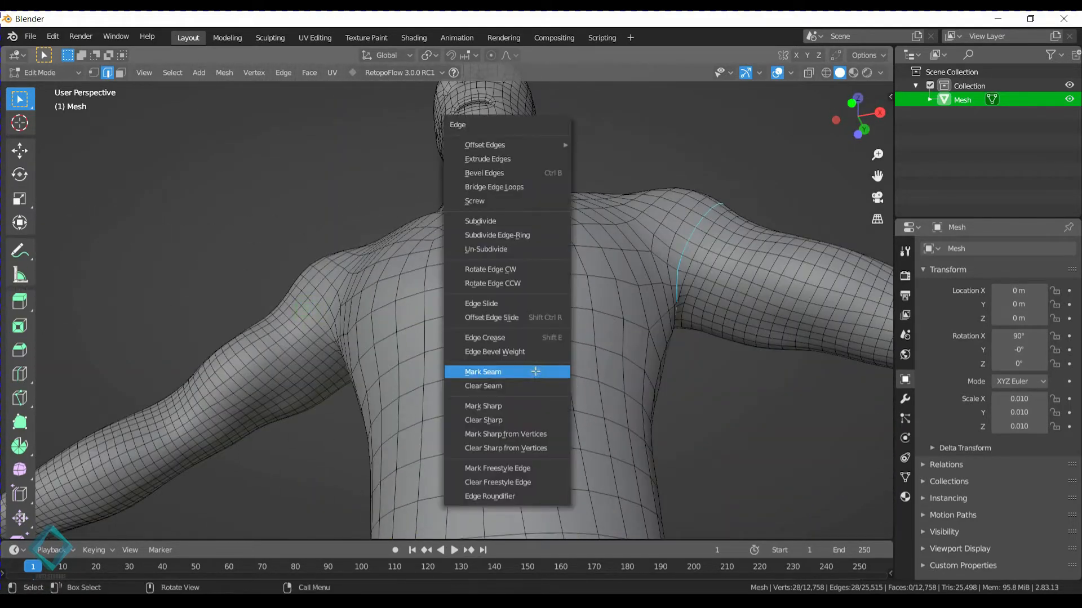
pyautogui.click(536, 372)
# Select the edge loop around the wrist of the same arm and mark it as a seam.
pyautogui.scroll(-3, 558, 379)
pyautogui.moveTo(557, 379); pyautogui.dragTo(492, 339, button='middle')
pyautogui.scroll(5, 492, 339)
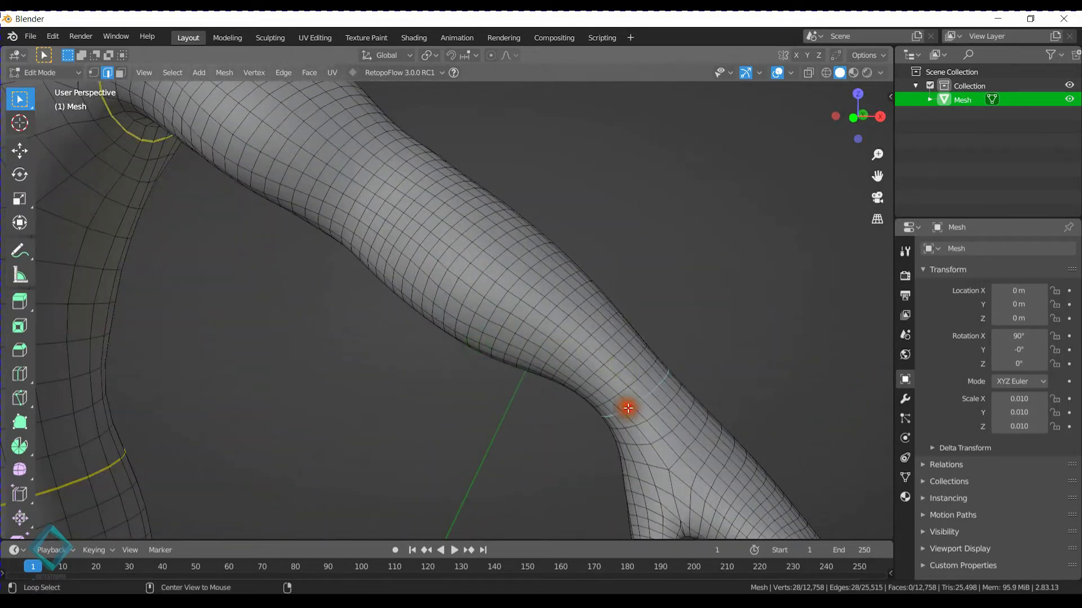
pyautogui.moveTo(627, 409); pyautogui.dragTo(686, 396, button='middle')
pyautogui.scroll(-5, 693, 360)
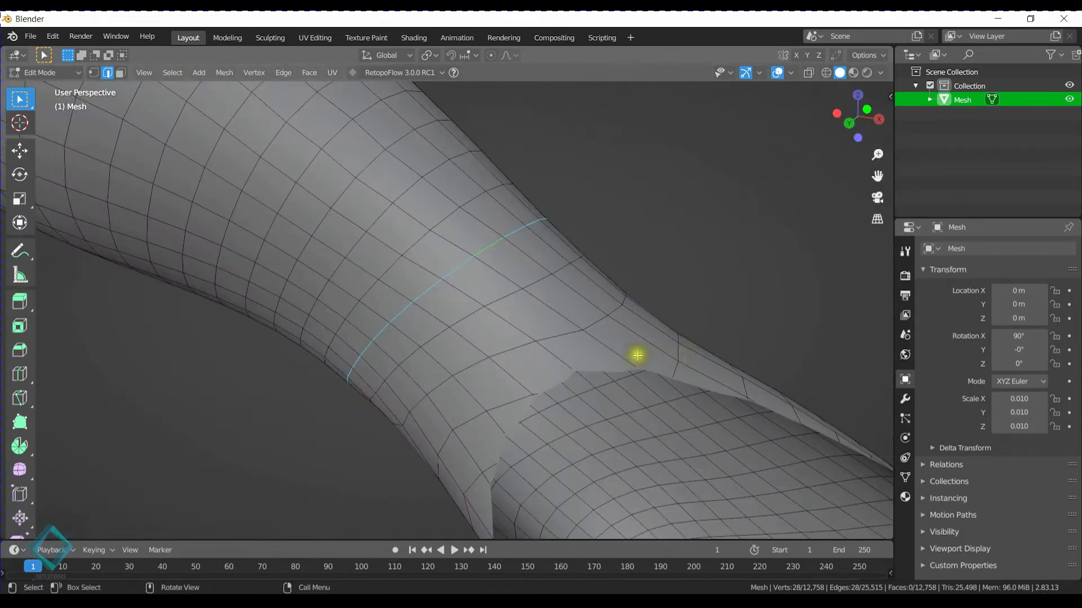
pyautogui.moveTo(635, 355); pyautogui.dragTo(542, 328, button='middle')
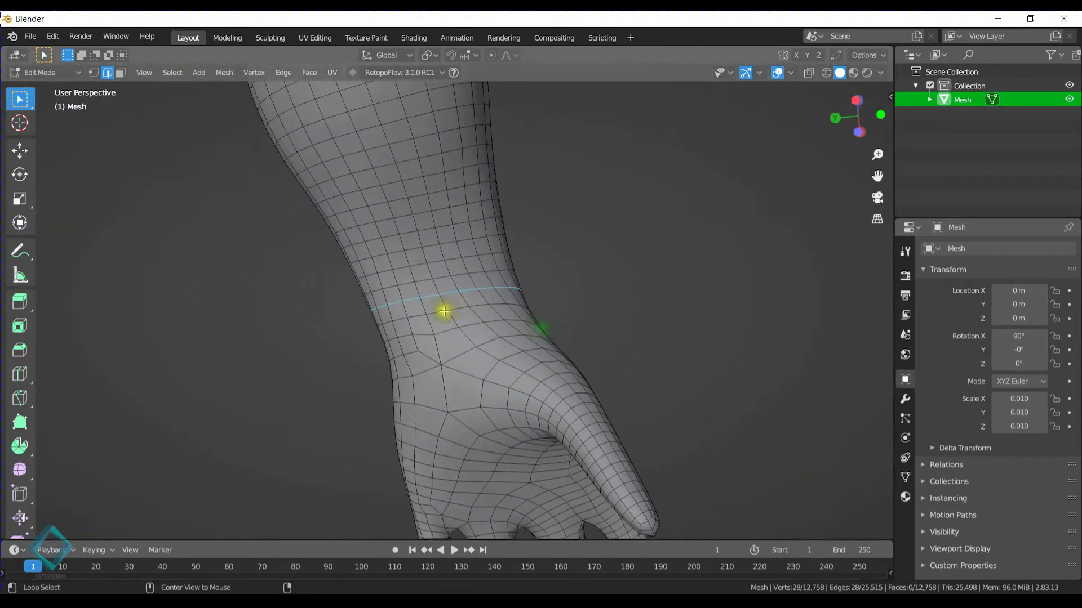
pyautogui.moveTo(716, 311); pyautogui.dragTo(540, 384, button='middle')
pyautogui.moveTo(479, 364); pyautogui.dragTo(519, 358, button='middle')
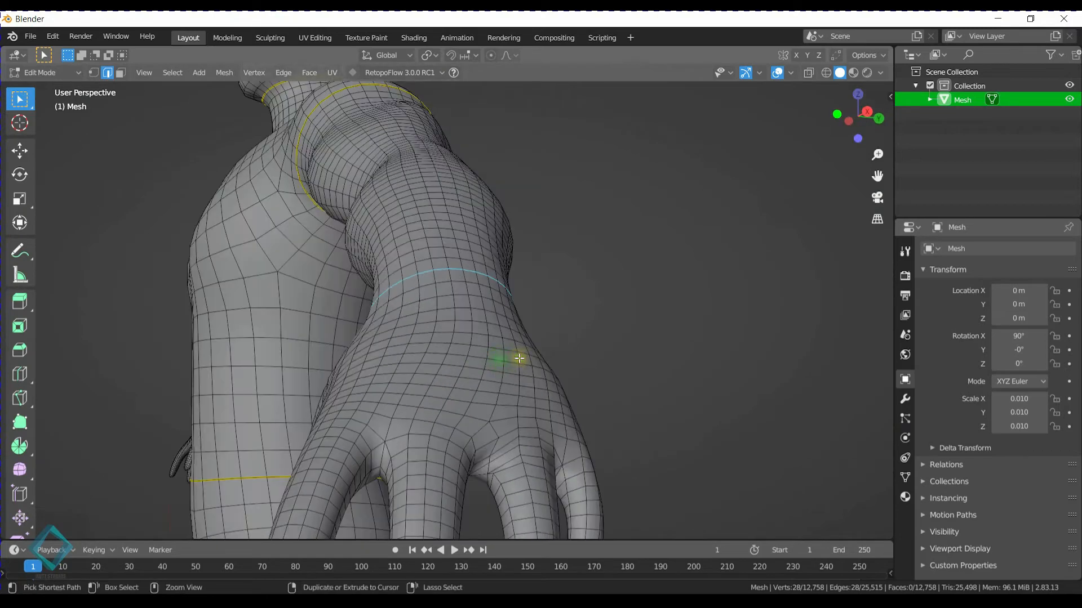
pyautogui.hotkey('ctrl', 'e')
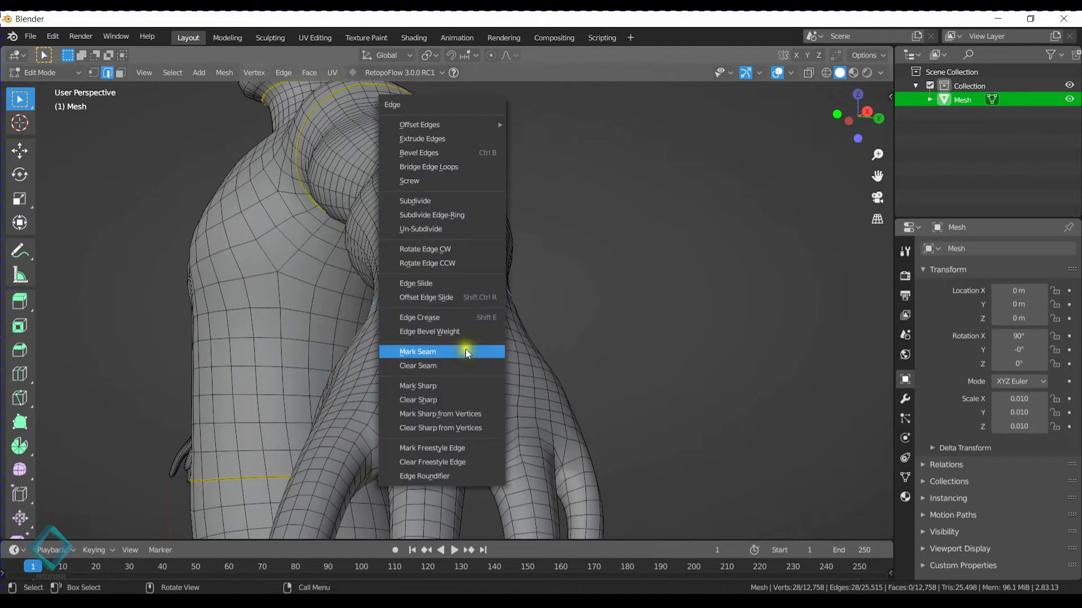
pyautogui.click(465, 349)
# Examine the arm between the shoulder and wrist seams from several sides to choose a route for a lengthwise seam.
pyautogui.scroll(-4, 466, 350)
pyautogui.moveTo(464, 349); pyautogui.dragTo(588, 345, button='middle')
pyautogui.scroll(-2, 581, 342)
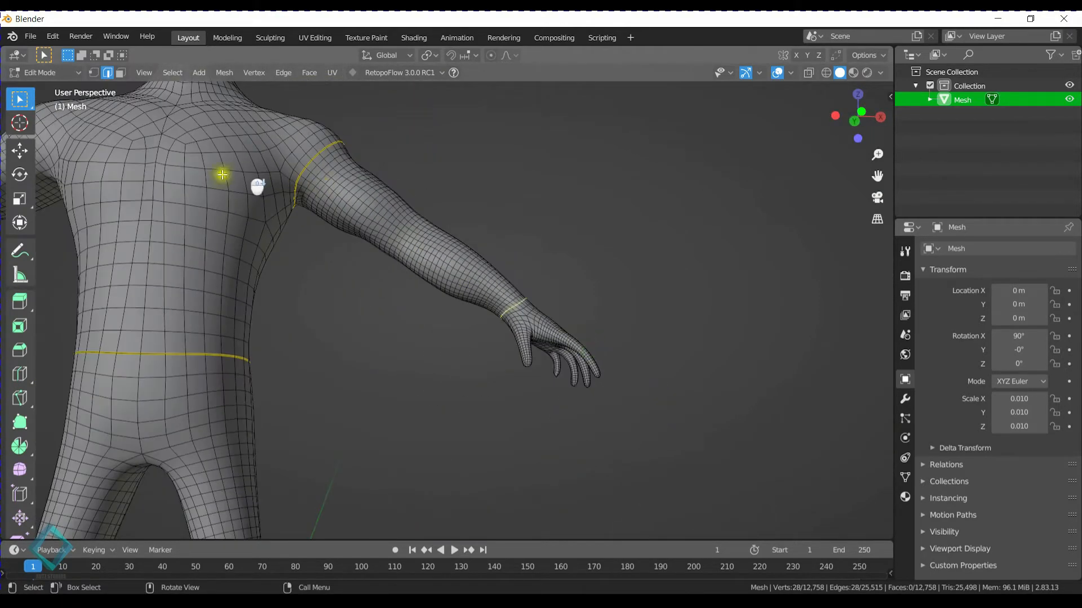
pyautogui.keyDown('shift'); pyautogui.moveTo(222, 175); pyautogui.dragTo(426, 178, button='middle'); pyautogui.keyUp('shift')
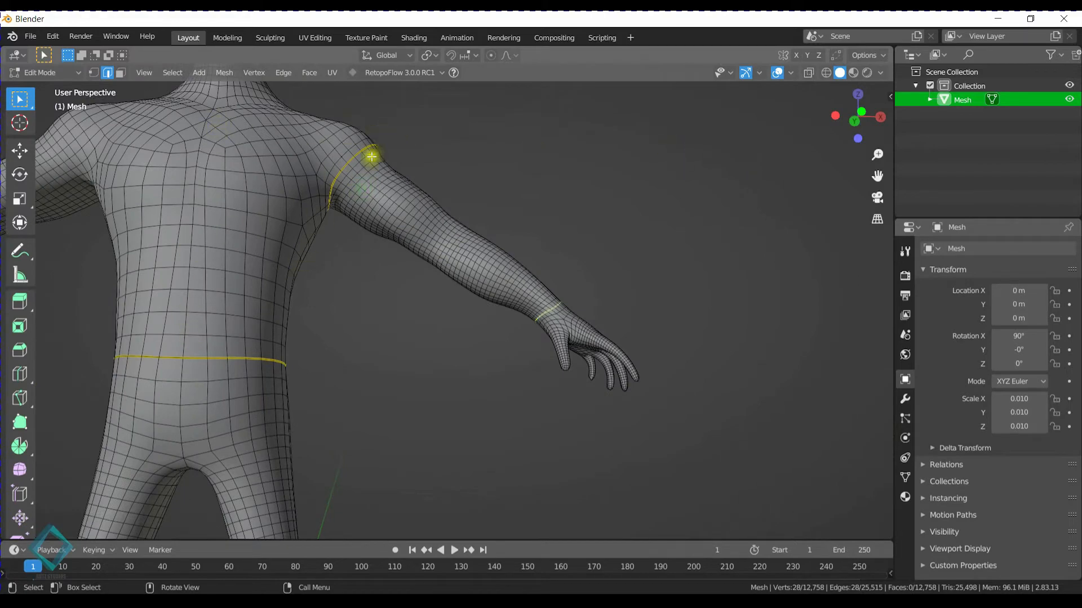
pyautogui.keyDown('shift'); pyautogui.moveTo(372, 157); pyautogui.dragTo(517, 258, button='middle'); pyautogui.keyUp('shift')
pyautogui.keyDown('shift'); pyautogui.moveTo(582, 349); pyautogui.dragTo(349, 169, button='middle'); pyautogui.keyUp('shift')
pyautogui.moveTo(529, 272); pyautogui.dragTo(477, 290, button='middle')
pyautogui.scroll(3, 476, 290)
pyautogui.keyDown('shift'); pyautogui.moveTo(377, 228); pyautogui.dragTo(498, 202, button='middle'); pyautogui.keyUp('shift')
pyautogui.scroll(2, 406, 282)
pyautogui.keyDown('shift'); pyautogui.moveTo(498, 203); pyautogui.dragTo(367, 197, button='middle'); pyautogui.keyUp('shift')
pyautogui.keyDown('shift'); pyautogui.moveTo(367, 197); pyautogui.dragTo(555, 265, button='middle'); pyautogui.keyUp('shift')
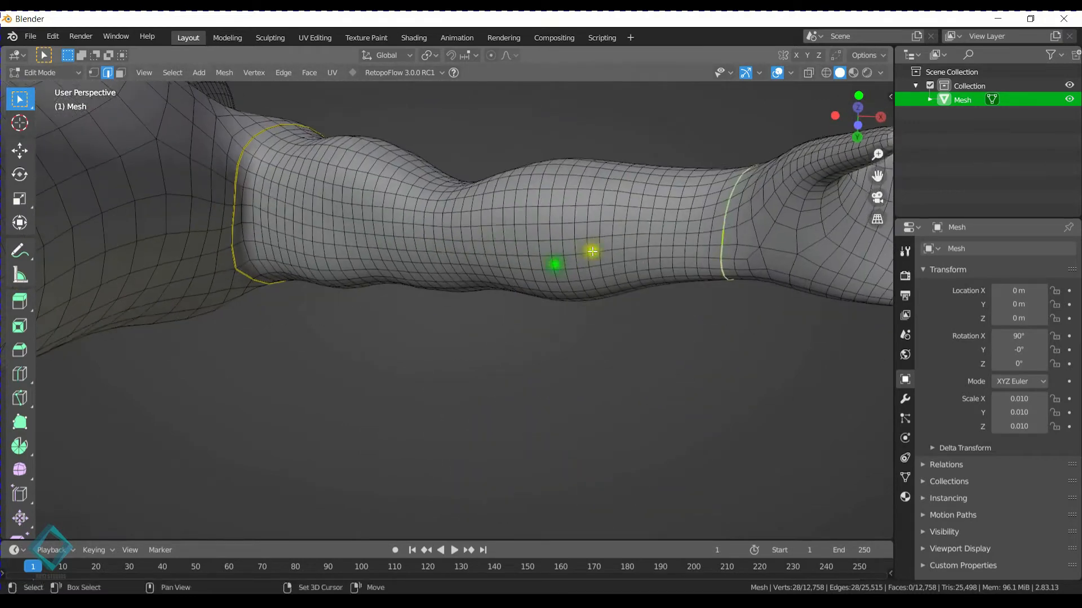
pyautogui.moveTo(449, 248); pyautogui.dragTo(456, 237, button='middle')
pyautogui.moveTo(417, 198); pyautogui.dragTo(413, 322, button='middle')
pyautogui.scroll(-4, 606, 237)
pyautogui.moveTo(580, 211); pyautogui.dragTo(280, 227, button='middle')
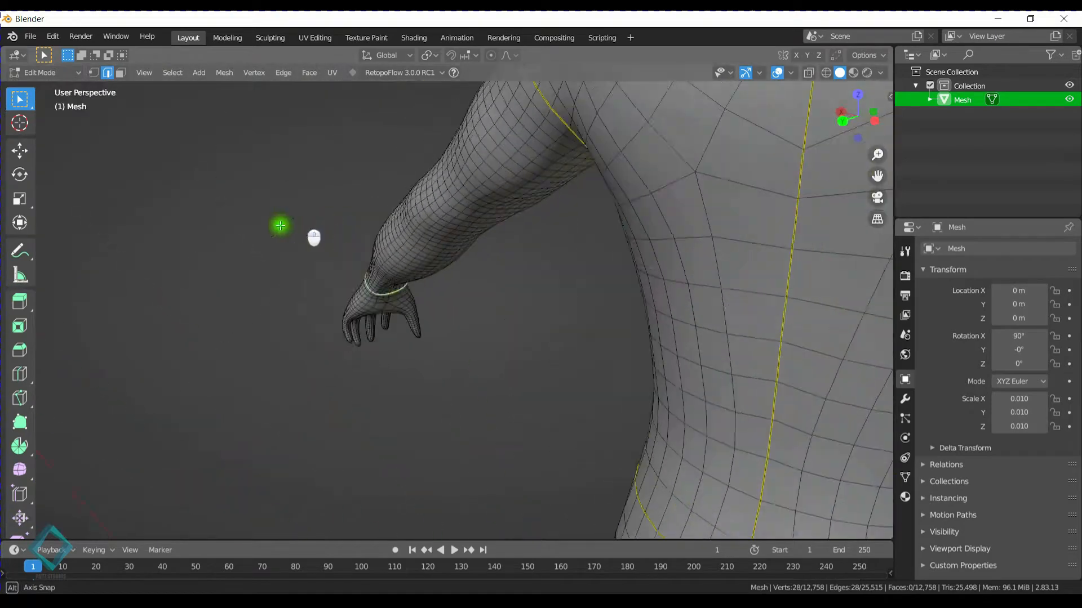
pyautogui.moveTo(405, 282); pyautogui.dragTo(584, 192, button='middle')
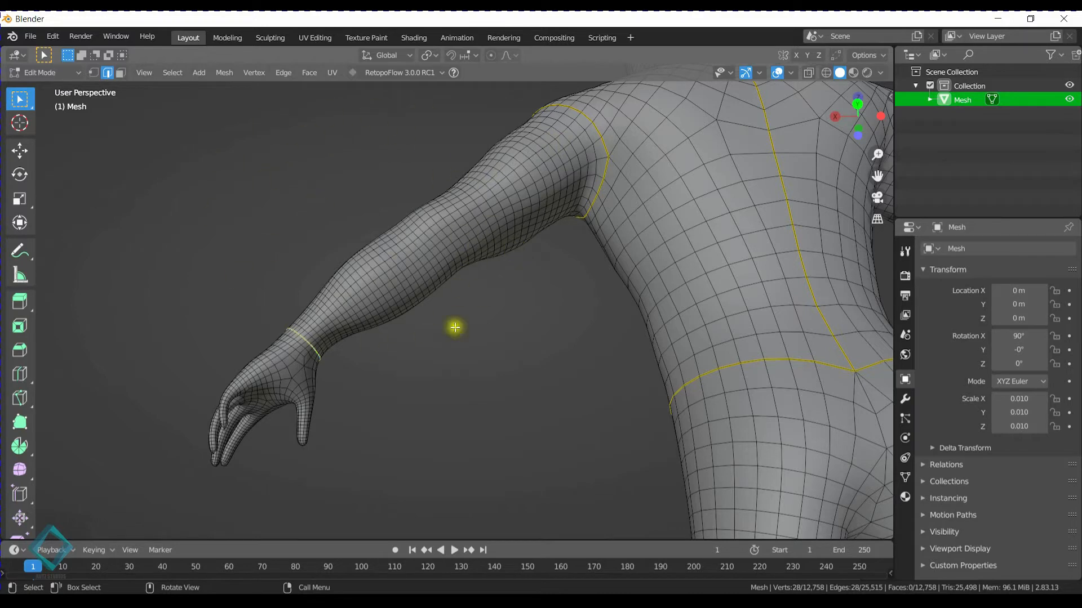
# Select the shortest edge path along the underside of the arm between the shoulder seam and the wrist seam.
pyautogui.moveTo(436, 248); pyautogui.dragTo(406, 241, button='middle')
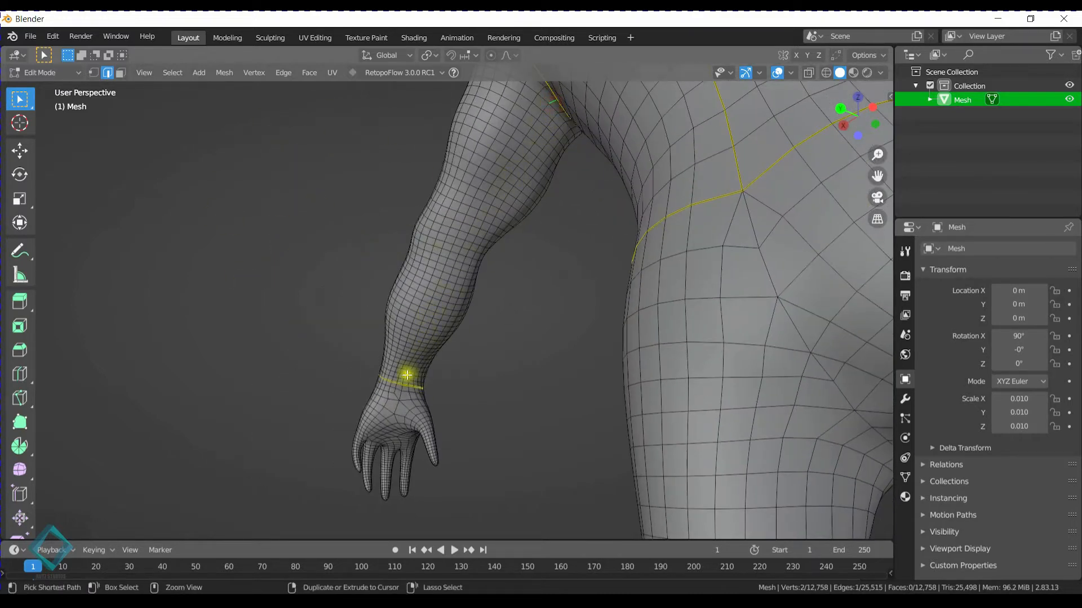
pyautogui.moveTo(407, 375); pyautogui.dragTo(437, 319, button='middle')
pyautogui.scroll(4, 396, 355)
pyautogui.moveTo(397, 355); pyautogui.dragTo(426, 334, button='middle')
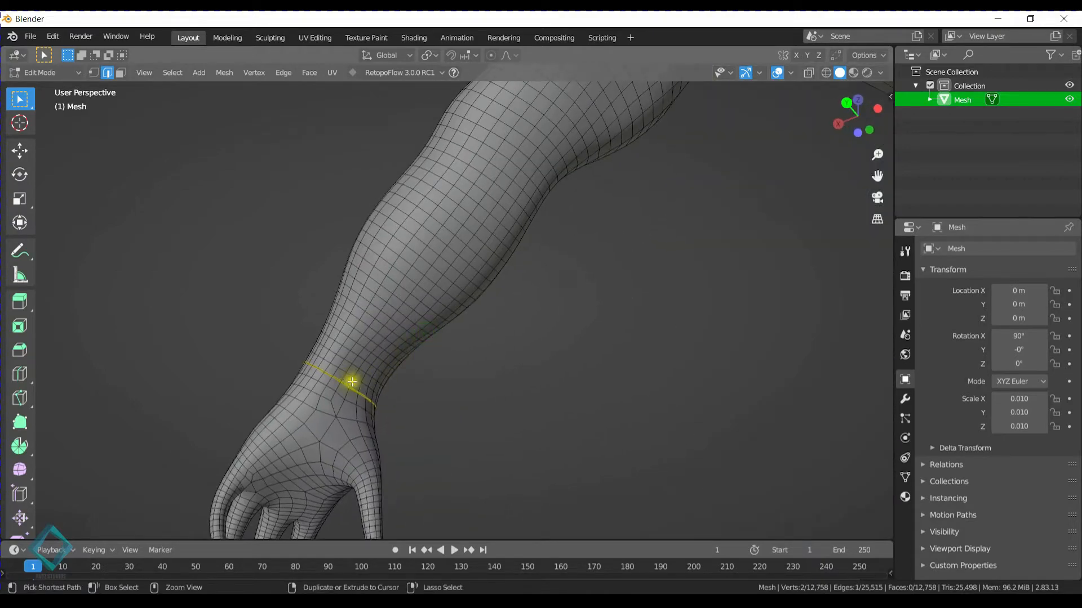
pyautogui.keyDown('ctrl'); pyautogui.click(351, 382); pyautogui.keyUp('ctrl')
pyautogui.moveTo(471, 272); pyautogui.dragTo(421, 190, button='middle')
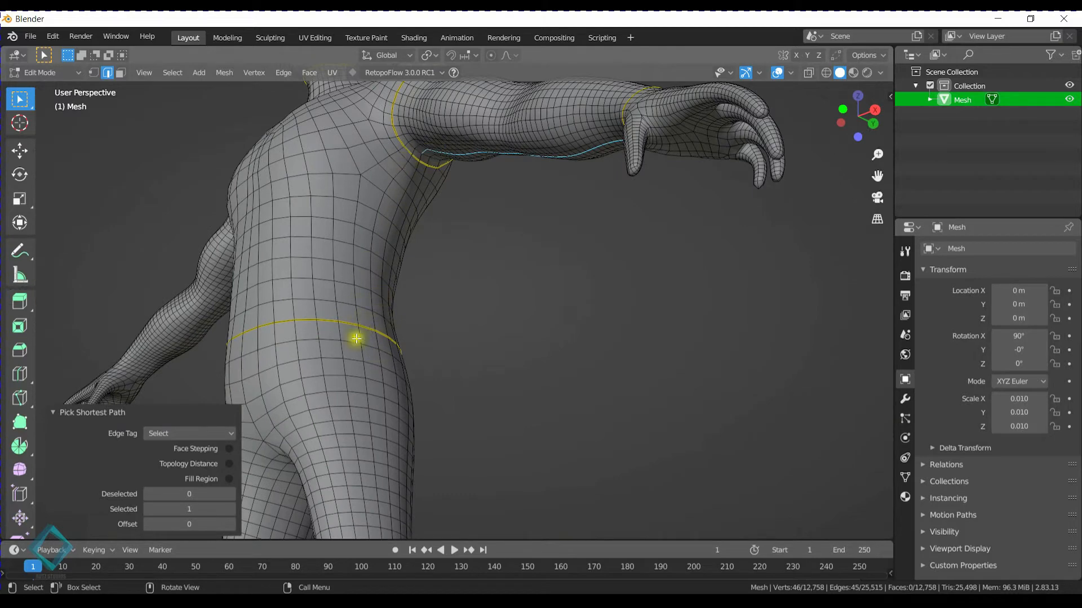
pyautogui.moveTo(396, 205); pyautogui.dragTo(431, 223, button='middle')
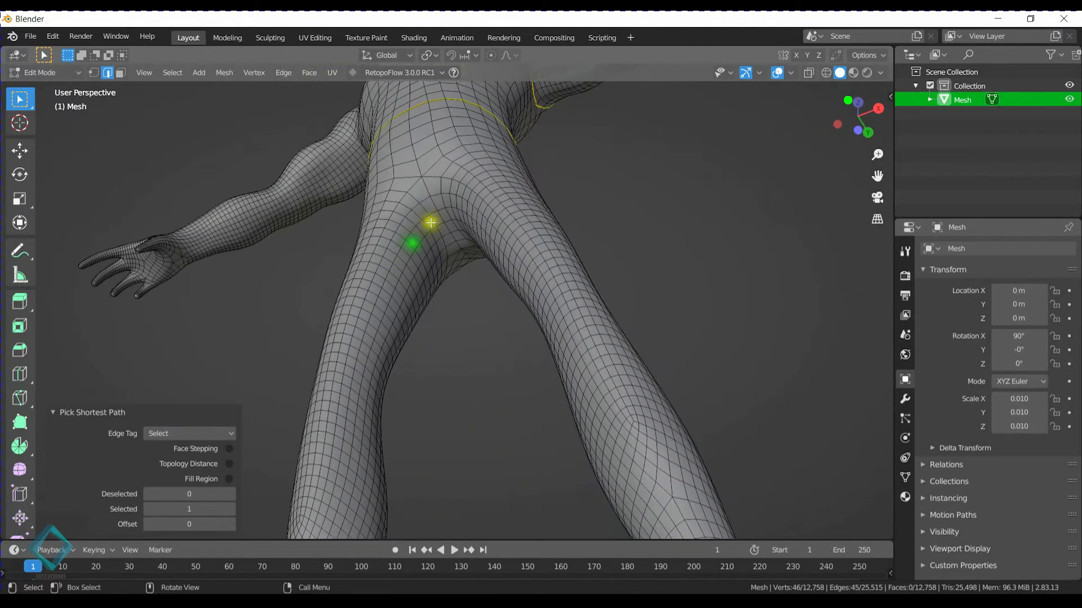
pyautogui.moveTo(512, 179); pyautogui.dragTo(468, 423, button='middle')
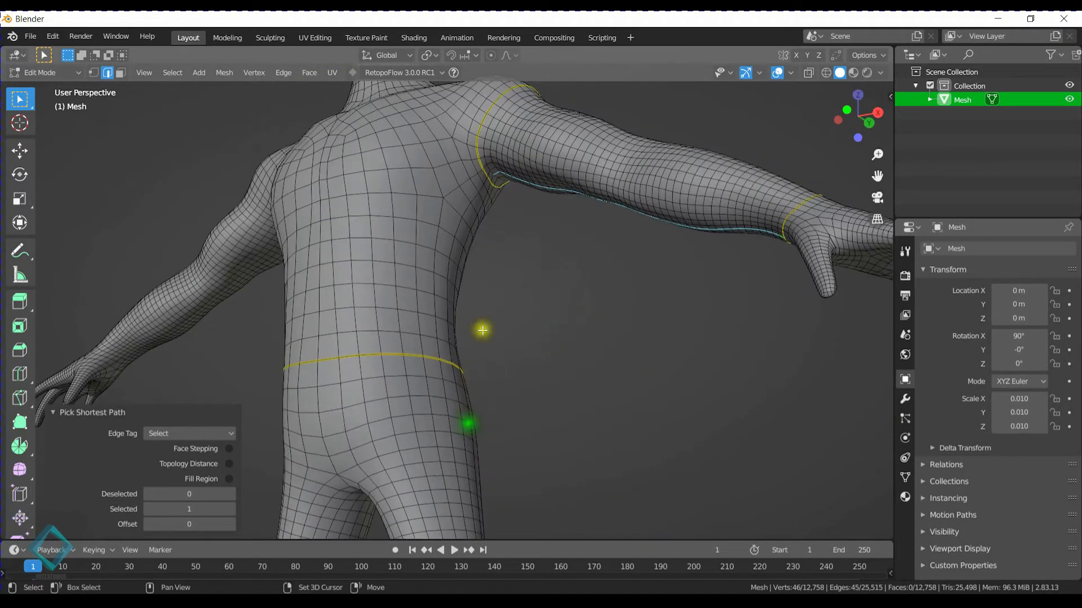
# Add the missing edge at the shoulder end to the arm path selection and mark the whole path as a seam.
pyautogui.keyDown('shift'); pyautogui.moveTo(483, 331); pyautogui.dragTo(420, 417, button='middle'); pyautogui.keyUp('shift')
pyautogui.scroll(5, 440, 371)
pyautogui.keyDown('shift'); pyautogui.click(379, 282); pyautogui.keyUp('shift')
pyautogui.moveTo(517, 380); pyautogui.dragTo(434, 225, button='middle')
pyautogui.hotkey('ctrl', 'e')
pyautogui.click(499, 311)
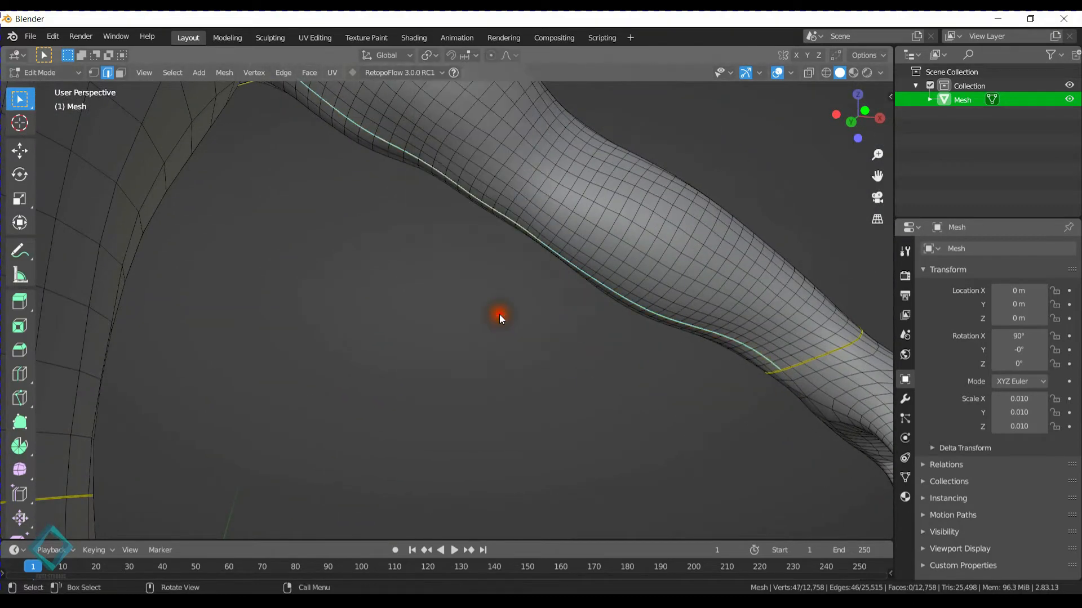
# Frame the hand and examine the edge flow of its palm, thumb and fingers to plan the hand seam.
pyautogui.scroll(-5, 563, 366)
pyautogui.moveTo(627, 415); pyautogui.dragTo(486, 398, button='middle')
pyautogui.scroll(4, 462, 362)
pyautogui.keyDown('shift'); pyautogui.moveTo(485, 398); pyautogui.dragTo(447, 344, button='middle'); pyautogui.keyUp('shift')
pyautogui.click(471, 374)
pyautogui.press('KP_Decimal')
pyautogui.scroll(-5, 468, 379)
pyautogui.scroll(6, 393, 311)
pyautogui.moveTo(394, 312); pyautogui.dragTo(437, 283, button='middle')
pyautogui.keyDown('shift'); pyautogui.moveTo(317, 235); pyautogui.dragTo(386, 245, button='middle'); pyautogui.keyUp('shift')
pyautogui.keyDown('shift'); pyautogui.moveTo(518, 327); pyautogui.dragTo(473, 231, button='middle'); pyautogui.keyUp('shift')
pyautogui.moveTo(464, 226); pyautogui.dragTo(435, 96, button='middle')
pyautogui.keyDown('shift'); pyautogui.moveTo(499, 218); pyautogui.dragTo(496, 147, button='middle'); pyautogui.keyUp('shift')
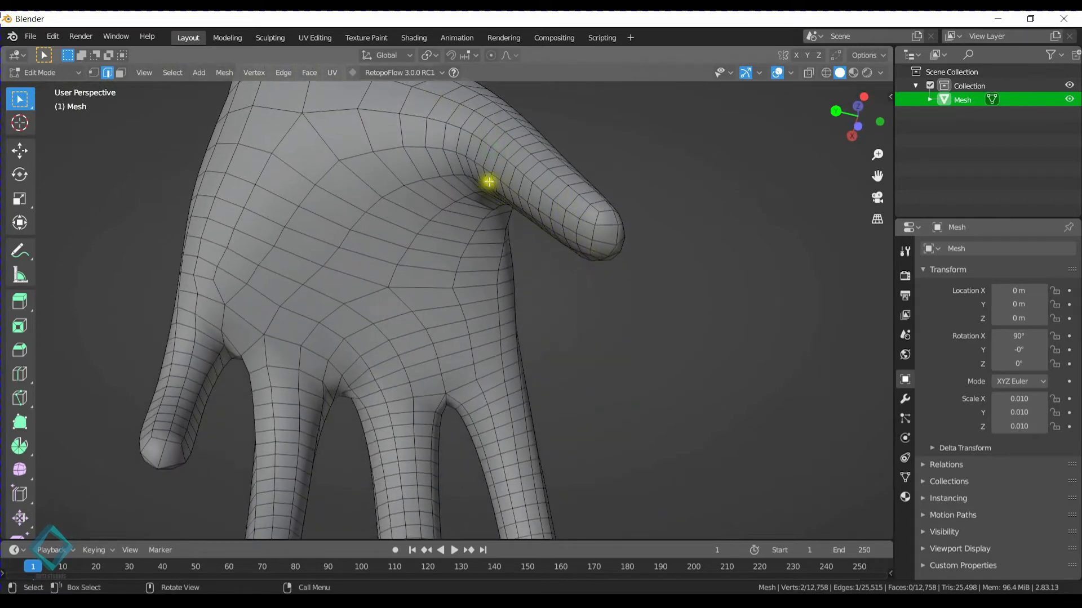
pyautogui.keyDown('shift'); pyautogui.moveTo(503, 390); pyautogui.dragTo(533, 240, button='middle'); pyautogui.keyUp('shift')
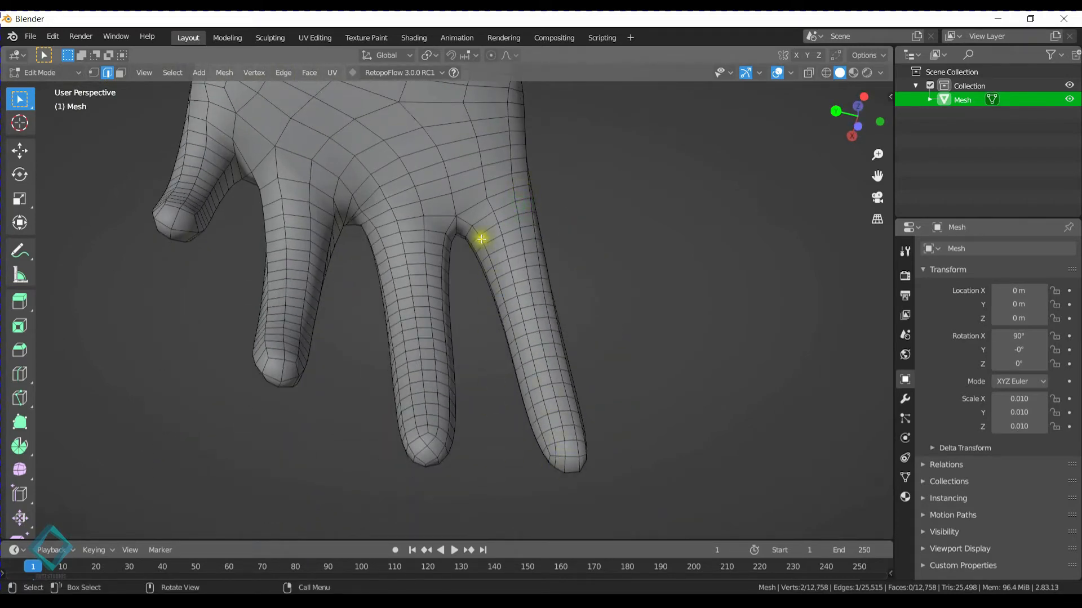
pyautogui.keyDown('shift'); pyautogui.moveTo(471, 128); pyautogui.dragTo(489, 308, button='middle'); pyautogui.keyUp('shift')
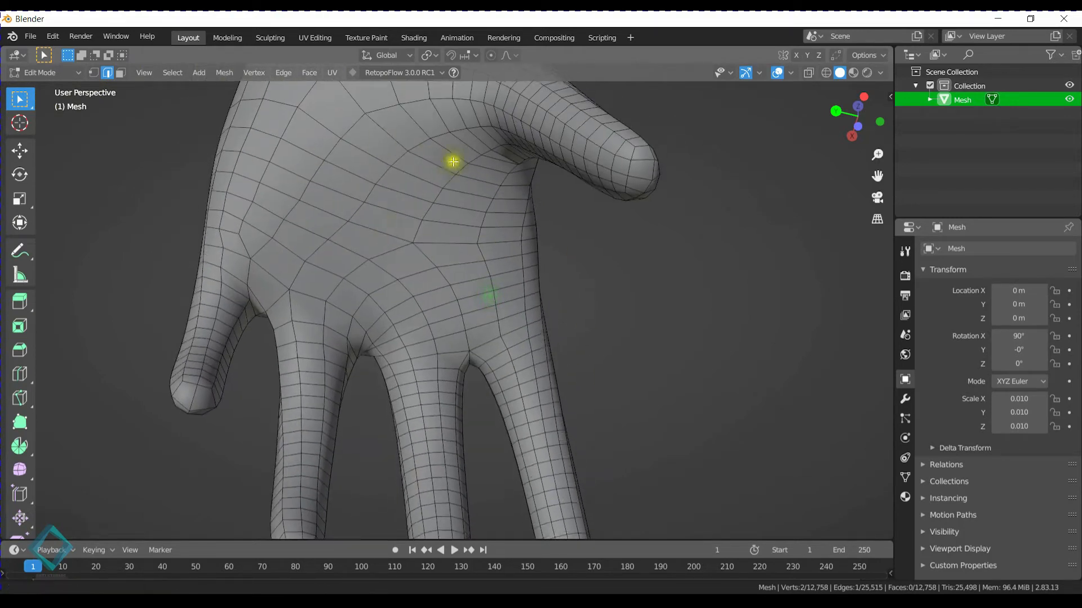
pyautogui.moveTo(451, 162); pyautogui.dragTo(402, 273, button='middle')
pyautogui.moveTo(518, 265); pyautogui.dragTo(439, 282, button='middle')
pyautogui.moveTo(586, 175); pyautogui.dragTo(594, 237, button='middle')
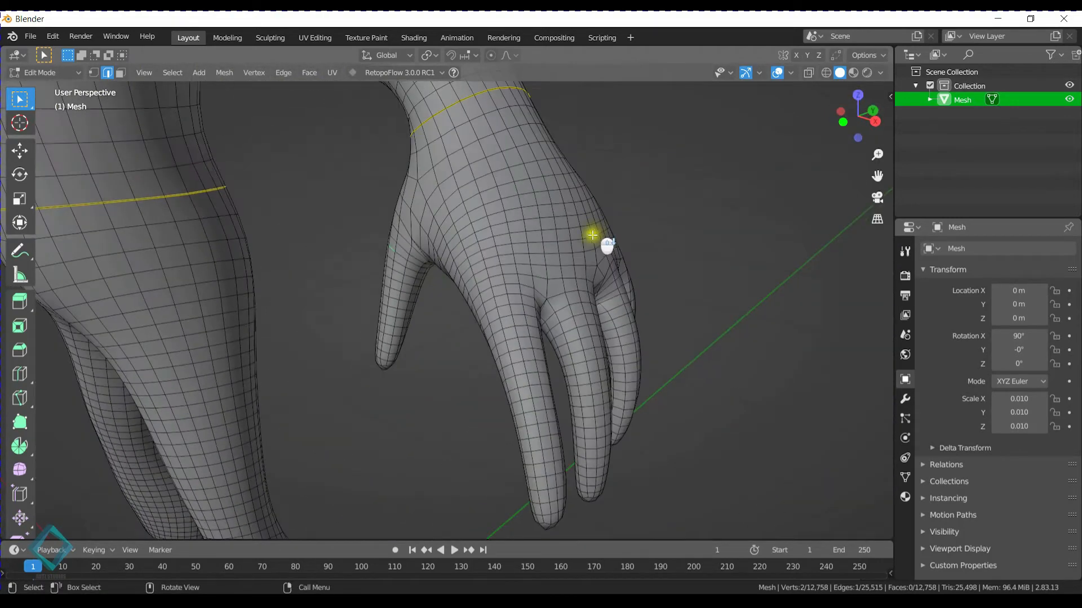
pyautogui.moveTo(443, 235); pyautogui.dragTo(549, 227, button='middle')
pyautogui.moveTo(424, 199); pyautogui.dragTo(428, 125, button='middle')
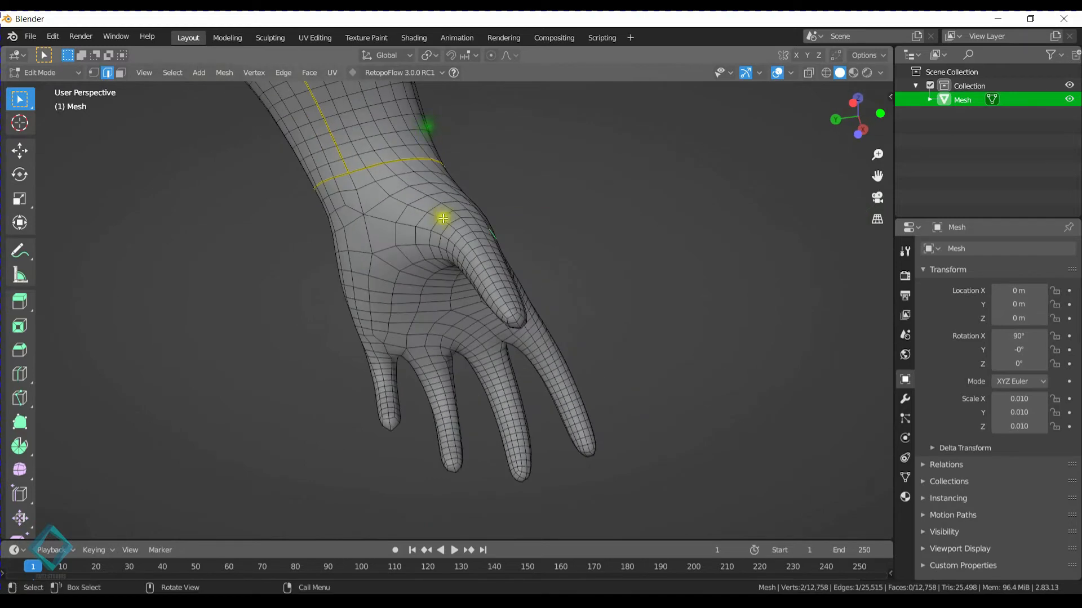
# Try selecting the continuous edge loop that runs from the forearm over the thumb and along the index finger.
pyautogui.moveTo(442, 217); pyautogui.dragTo(410, 207, button='middle')
pyautogui.scroll(3, 491, 255)
pyautogui.moveTo(492, 255); pyautogui.dragTo(500, 217, button='middle')
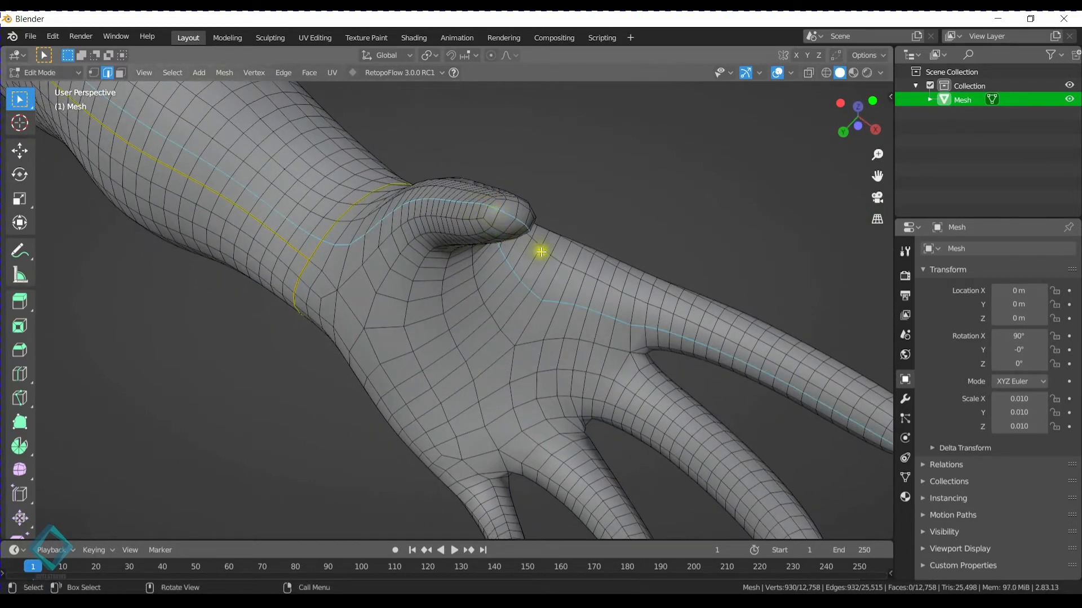
pyautogui.moveTo(541, 252); pyautogui.dragTo(428, 267, button='middle')
pyautogui.scroll(4, 443, 267)
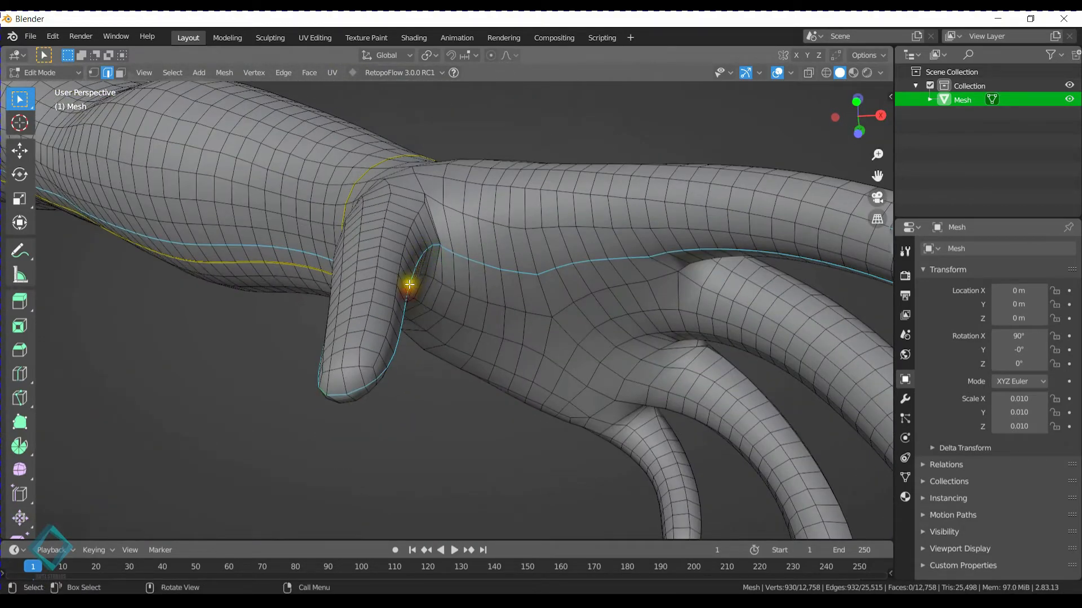
pyautogui.scroll(-3, 473, 232)
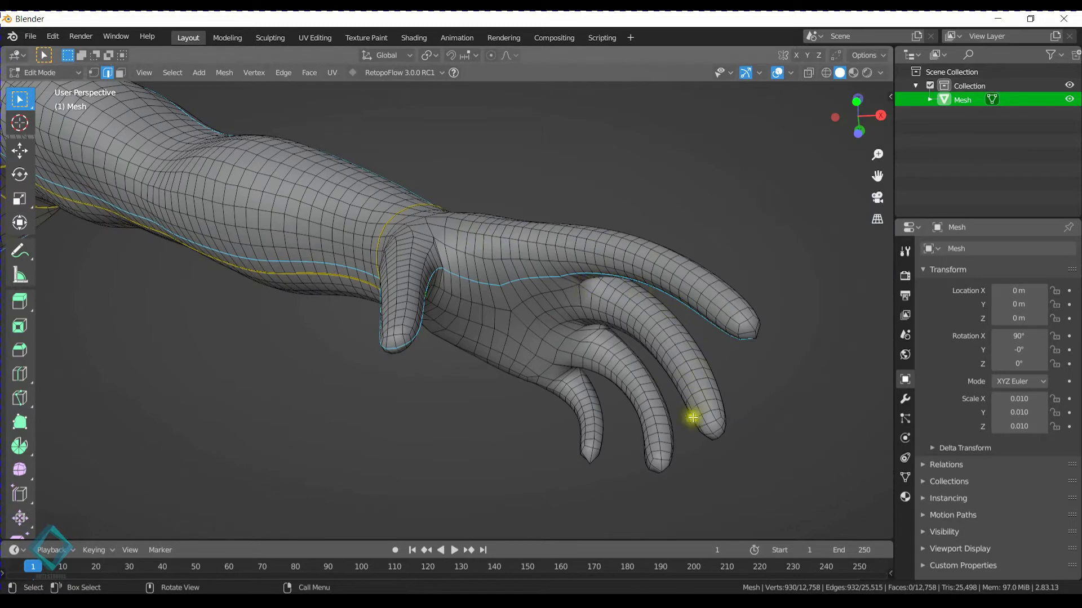
pyautogui.moveTo(667, 451); pyautogui.dragTo(728, 417, button='middle')
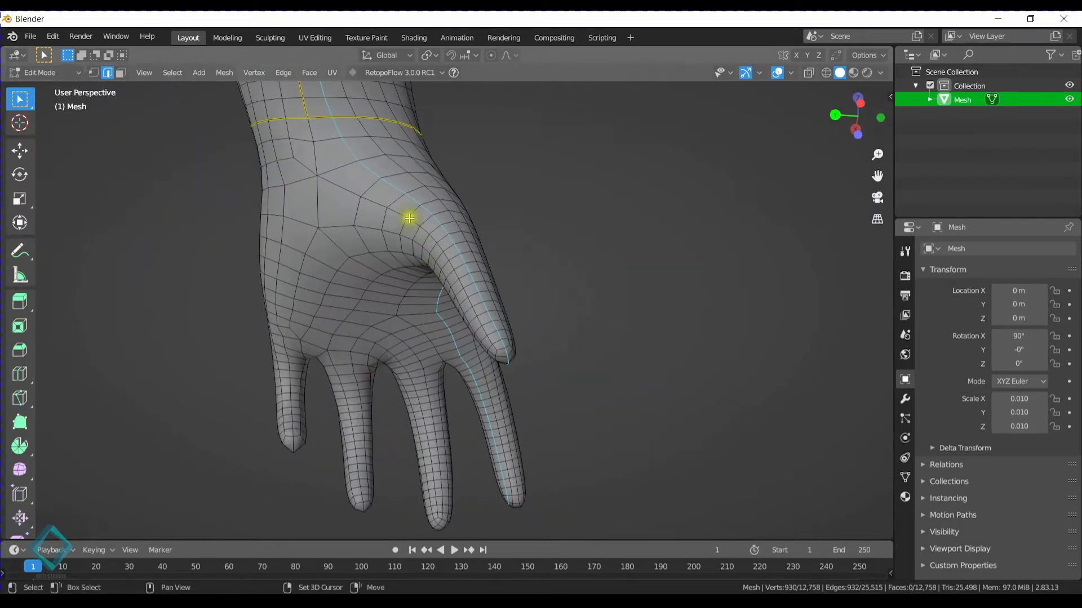
pyautogui.keyDown('shift'); pyautogui.moveTo(409, 218); pyautogui.dragTo(448, 235, button='middle'); pyautogui.keyUp('shift')
# Select a shortest edge path from the wrist seam down the thumb, around its tip and back up to the thumb base.
pyautogui.click(376, 136)
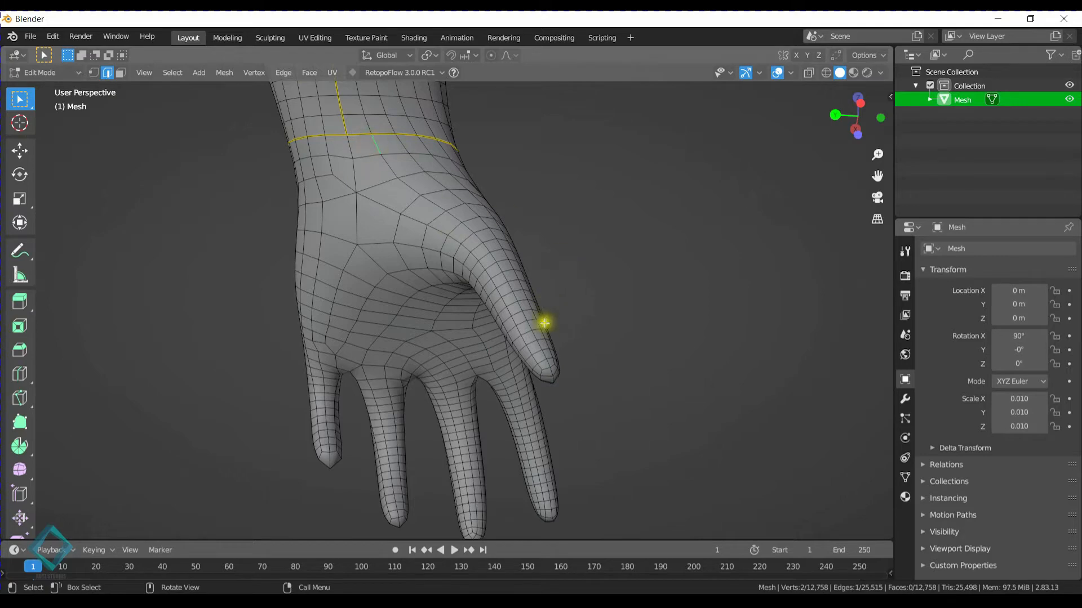
pyautogui.moveTo(545, 323); pyautogui.dragTo(471, 380, button='middle')
pyautogui.keyDown('ctrl'); pyautogui.click(502, 309); pyautogui.keyUp('ctrl')
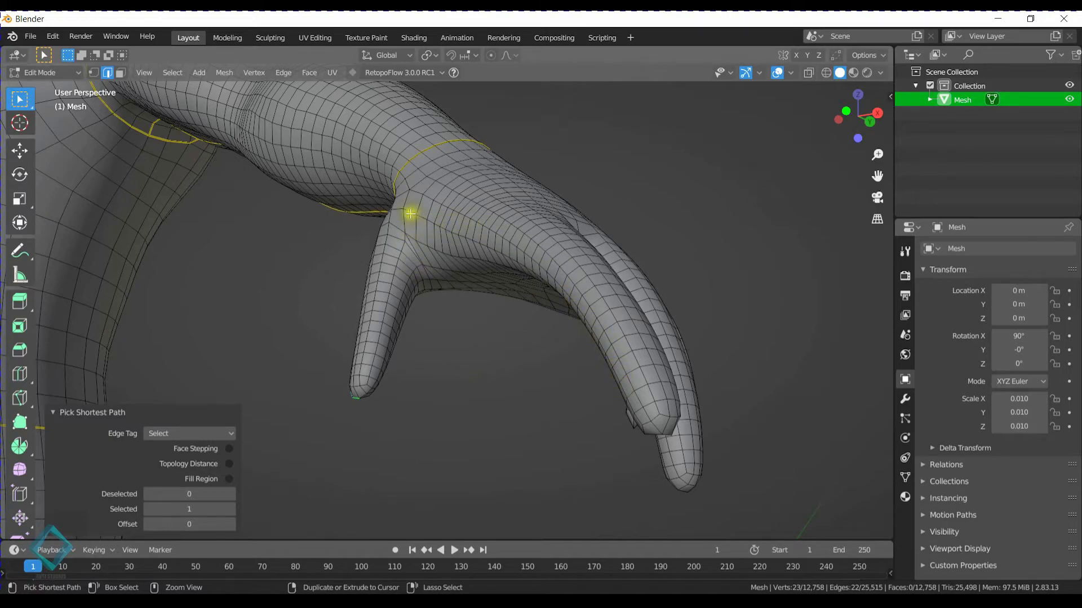
pyautogui.moveTo(410, 233)
pyautogui.mouseDown(button='middle')
pyautogui.moveTo(422, 215)
pyautogui.moveTo(425, 230)
pyautogui.mouseUp(button='middle')
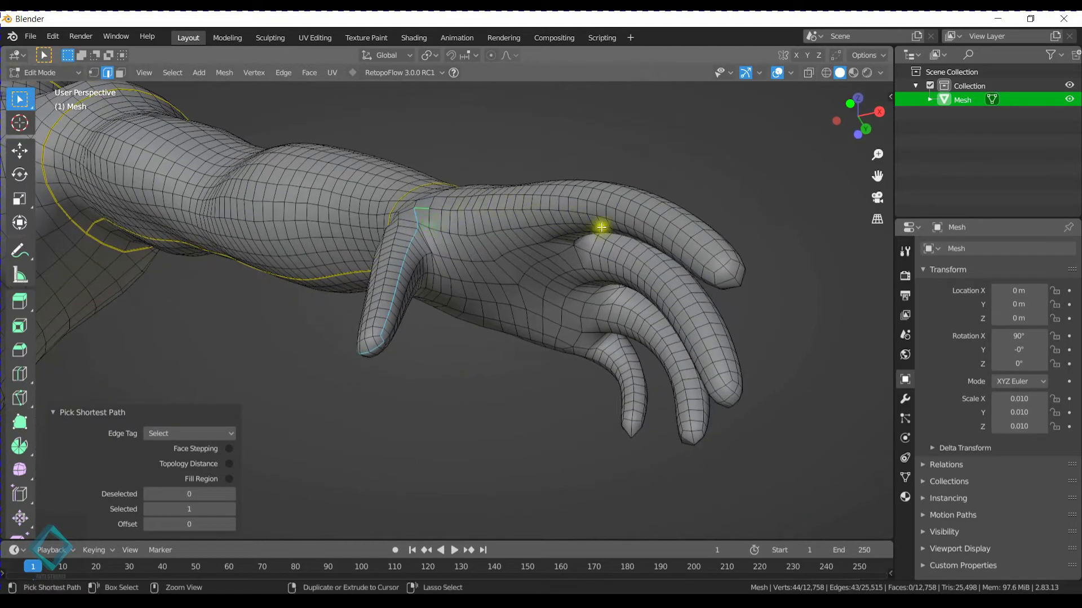
pyautogui.moveTo(617, 202); pyautogui.dragTo(563, 234, button='middle')
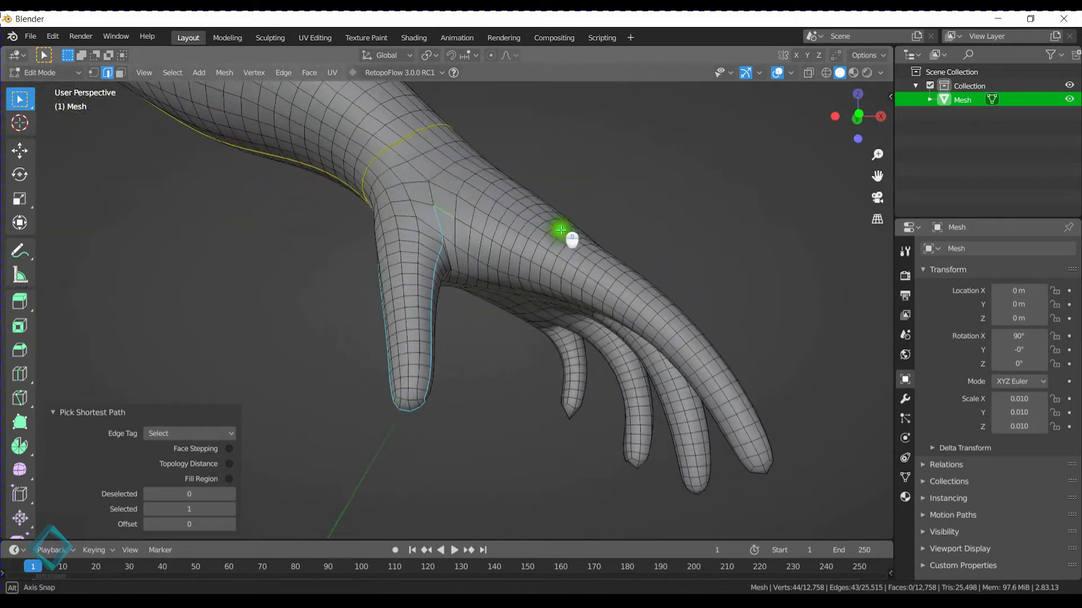
pyautogui.keyDown('ctrl'); pyautogui.click(434, 199); pyautogui.keyUp('ctrl')
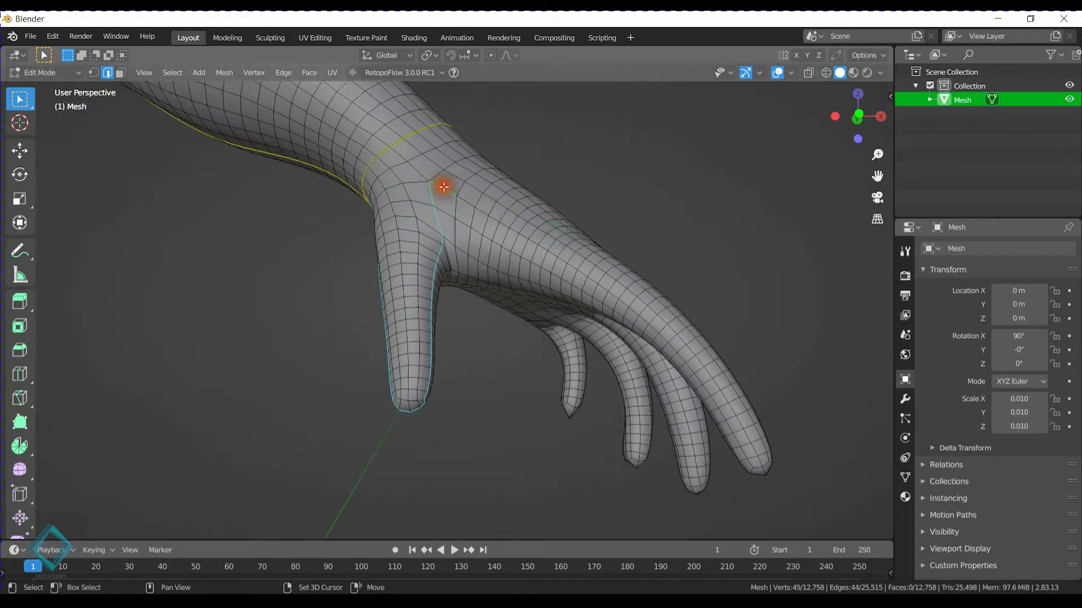
# Extend the edge path along the index finger, around its tip and back to the gap beside the middle finger.
pyautogui.moveTo(444, 186); pyautogui.dragTo(637, 392, button='middle')
pyautogui.keyDown('ctrl'); pyautogui.click(512, 222); pyautogui.keyUp('ctrl')
pyautogui.hotkey('ctrl', 'z')
pyautogui.keyDown('ctrl'); pyautogui.click(596, 317); pyautogui.keyUp('ctrl')
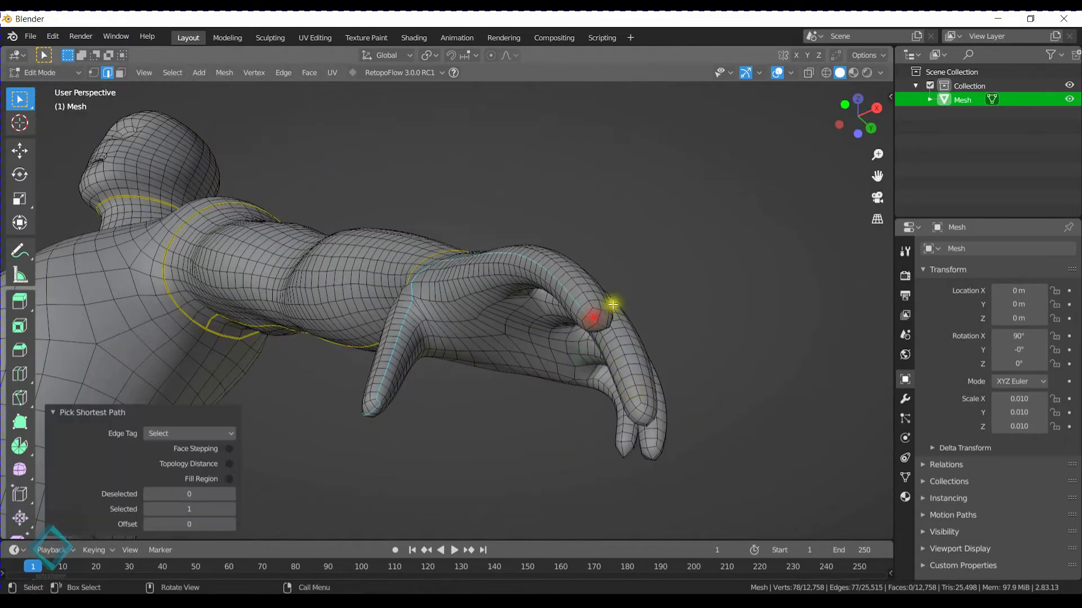
pyautogui.moveTo(611, 307); pyautogui.dragTo(505, 261, button='middle')
pyautogui.keyDown('ctrl'); pyautogui.click(467, 241); pyautogui.keyUp('ctrl')
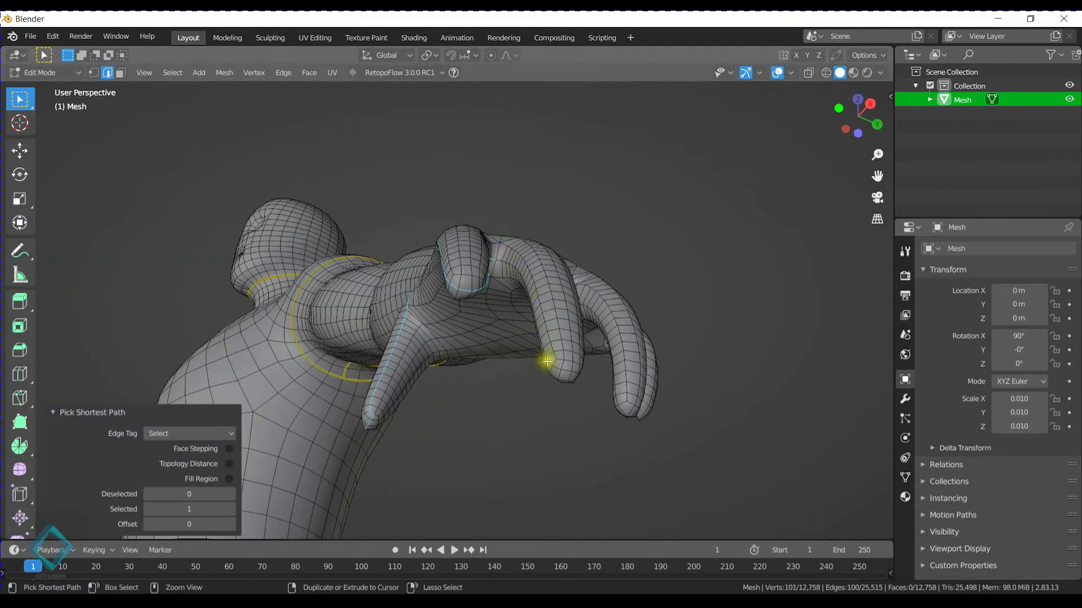
# Continue the edge path along the middle finger, around its tip and back to the gap beside the ring finger.
pyautogui.moveTo(582, 369); pyautogui.dragTo(531, 366, button='middle')
pyautogui.moveTo(466, 244); pyautogui.dragTo(374, 327, button='middle')
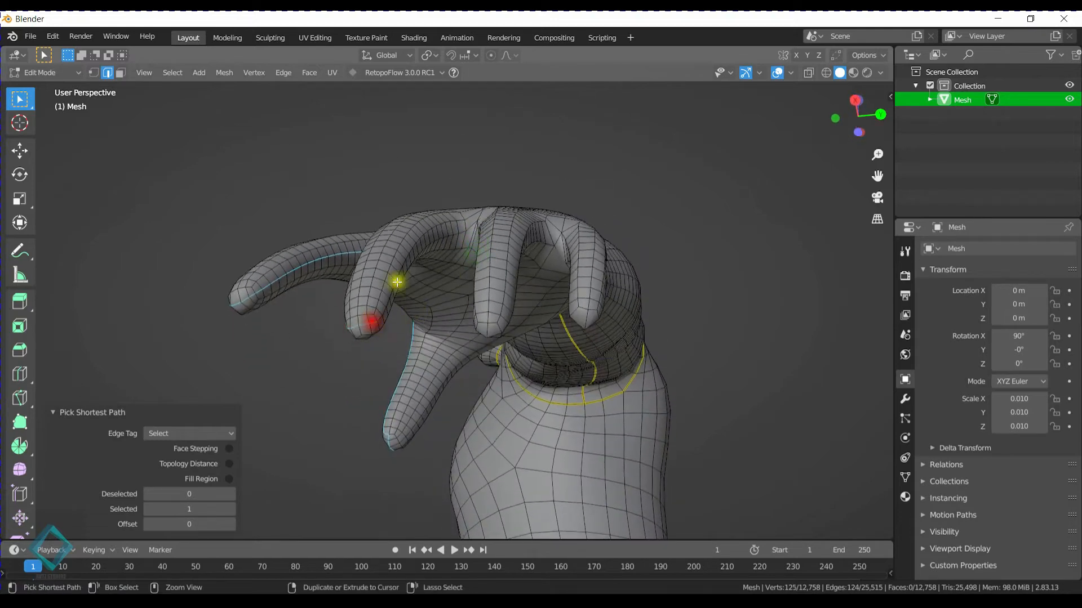
pyautogui.moveTo(435, 224)
pyautogui.mouseDown(button='middle')
pyautogui.moveTo(459, 257)
pyautogui.moveTo(451, 295)
pyautogui.moveTo(550, 307)
pyautogui.moveTo(486, 282)
pyautogui.mouseUp(button='middle')
pyautogui.moveTo(570, 353); pyautogui.dragTo(550, 282, button='middle')
pyautogui.moveTo(537, 355); pyautogui.dragTo(514, 299, button='middle')
# Continue the edge path around the ring fingertip and back up to the gap beside the little finger.
pyautogui.keyDown('ctrl'); pyautogui.click(539, 303); pyautogui.keyUp('ctrl')
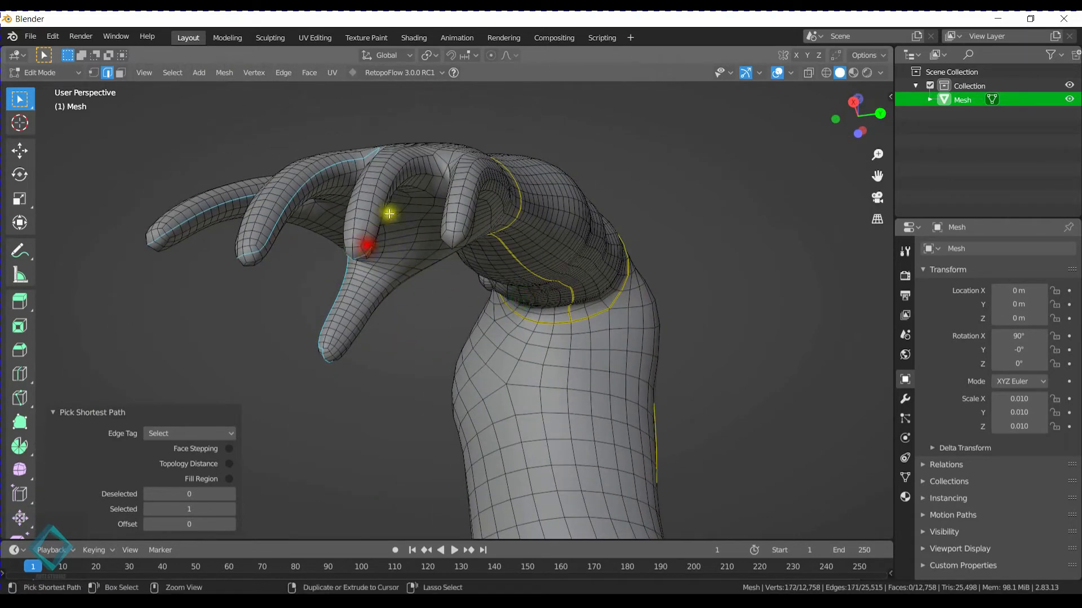
pyautogui.moveTo(389, 213); pyautogui.dragTo(445, 186, button='middle')
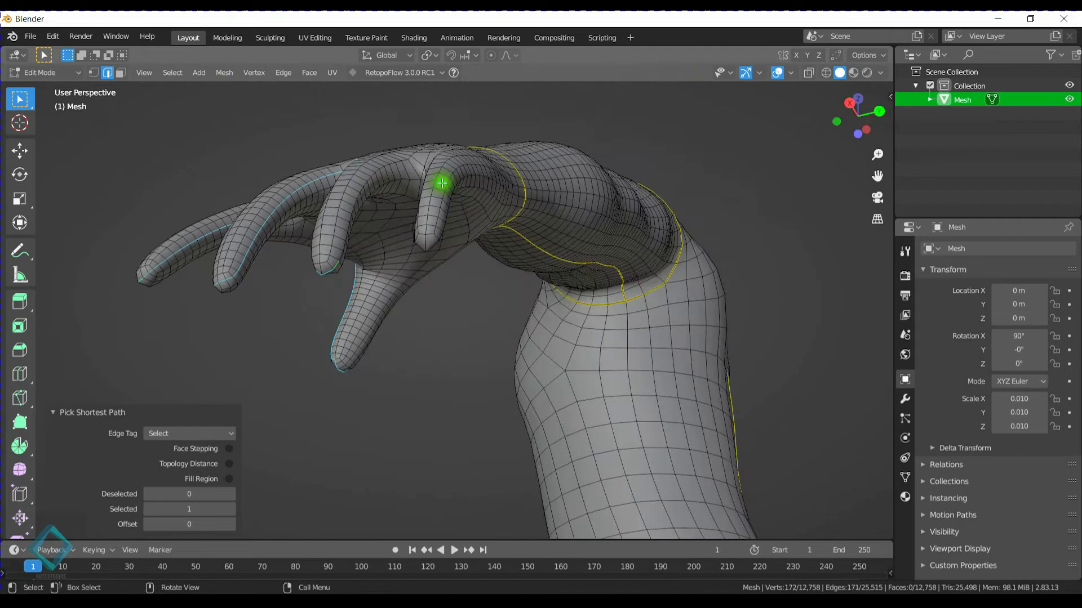
pyautogui.keyDown('ctrl'); pyautogui.click(409, 179); pyautogui.keyUp('ctrl')
pyautogui.moveTo(363, 198); pyautogui.dragTo(520, 192, button='middle')
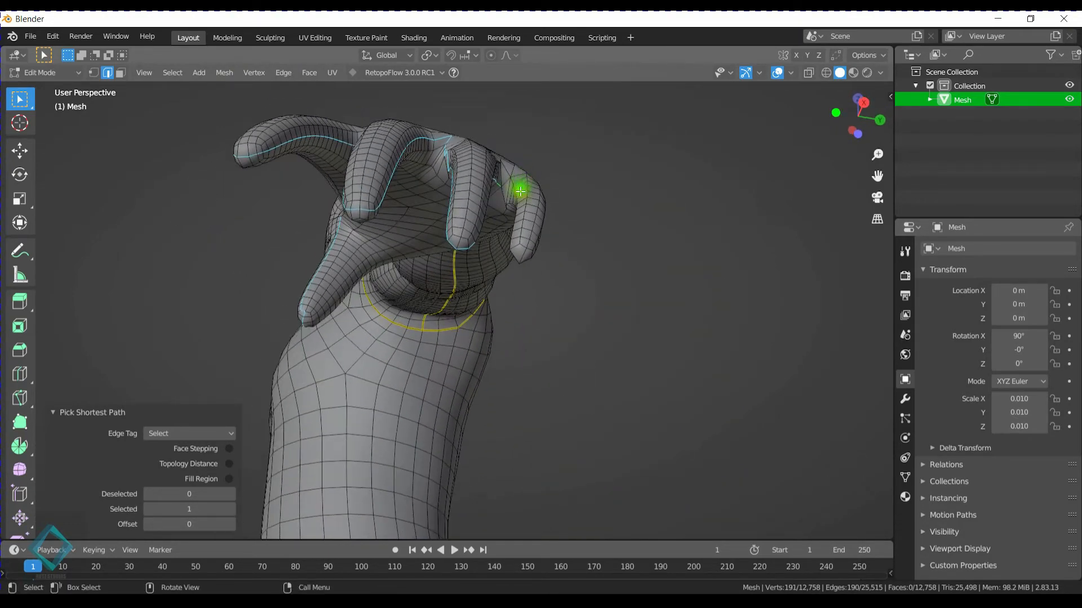
# Complete the edge path around the little finger and along the outer edge of the hand to the wrist seam.
pyautogui.moveTo(595, 231); pyautogui.dragTo(495, 265, button='middle')
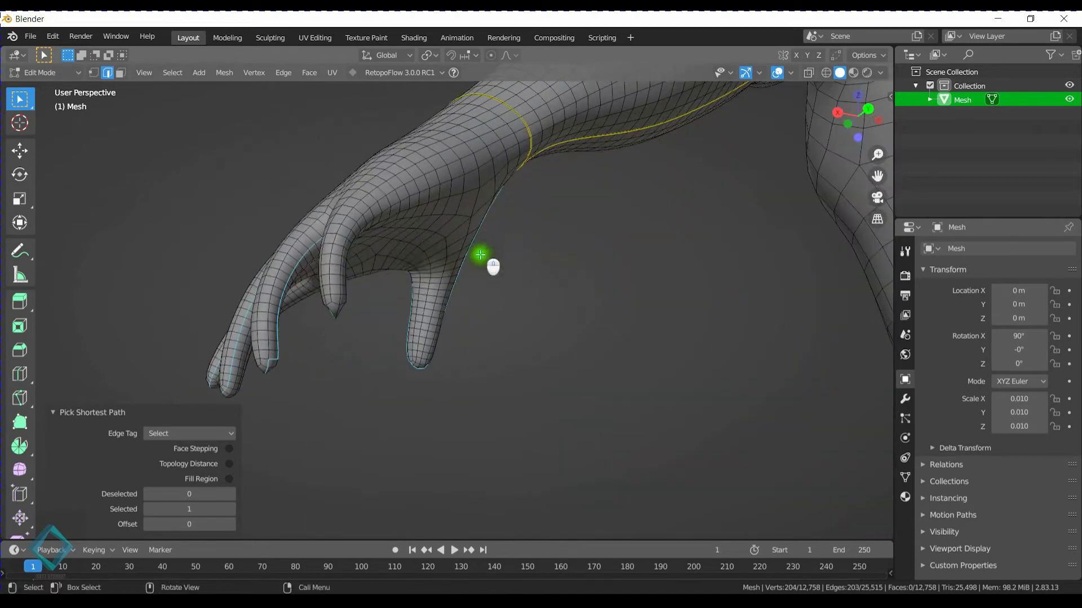
pyautogui.keyDown('ctrl'); pyautogui.click(339, 265); pyautogui.keyUp('ctrl')
pyautogui.hotkey('ctrl', 'z')
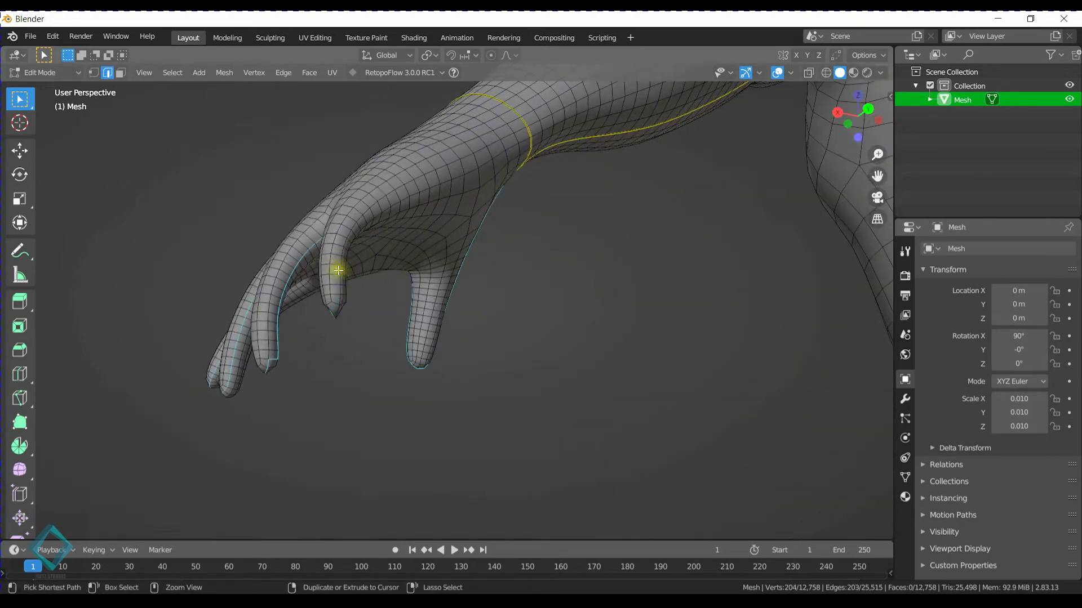
pyautogui.keyDown('ctrl'); pyautogui.click(338, 271); pyautogui.keyUp('ctrl')
pyautogui.moveTo(429, 195); pyautogui.dragTo(431, 203, button='middle')
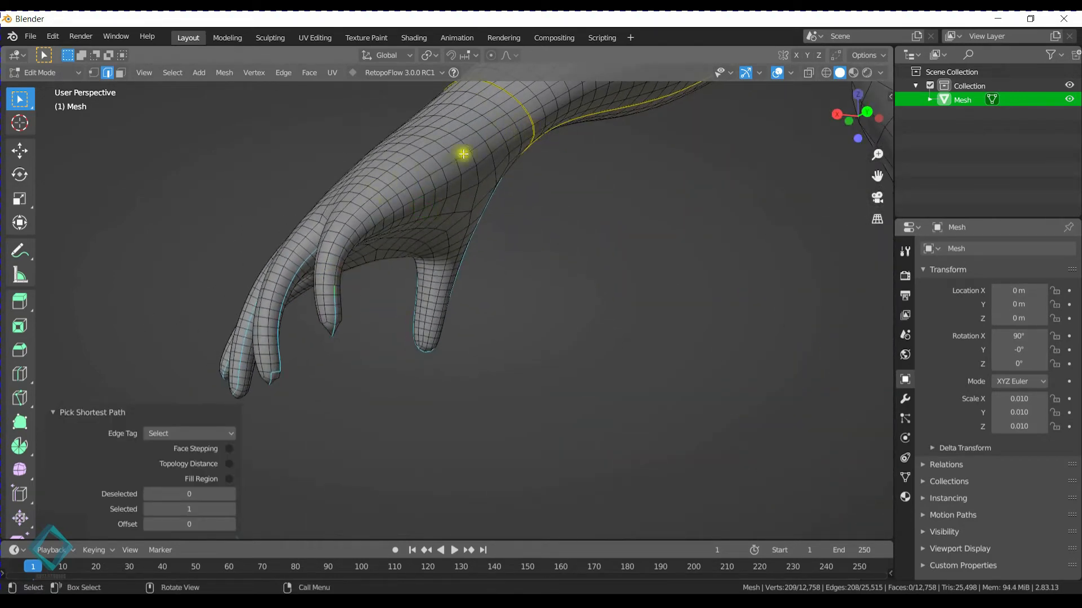
pyautogui.moveTo(463, 154); pyautogui.dragTo(498, 142, button='middle')
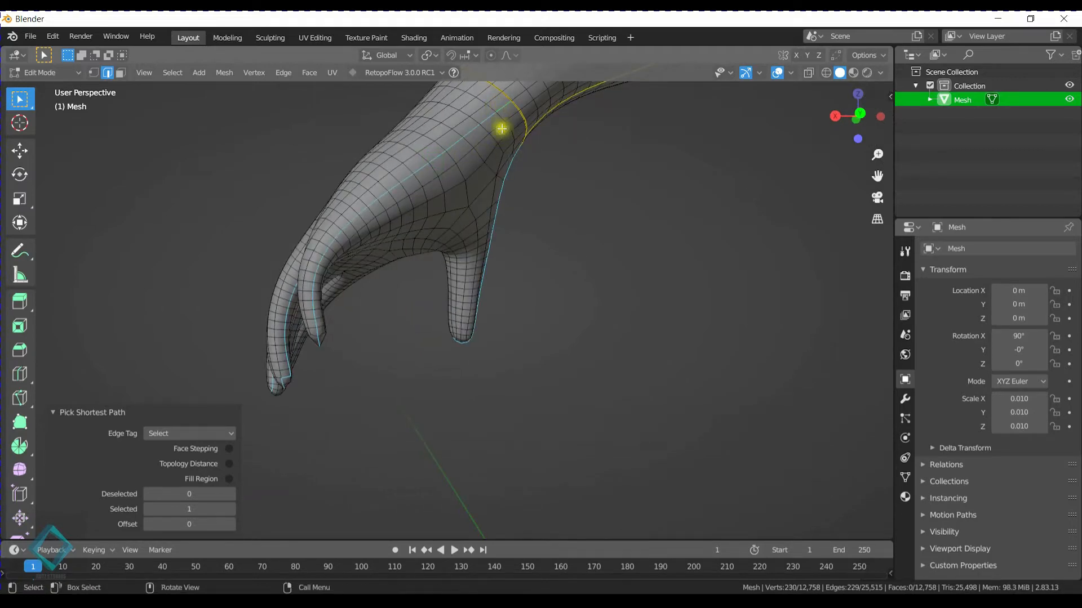
pyautogui.moveTo(546, 166); pyautogui.dragTo(515, 224, button='middle')
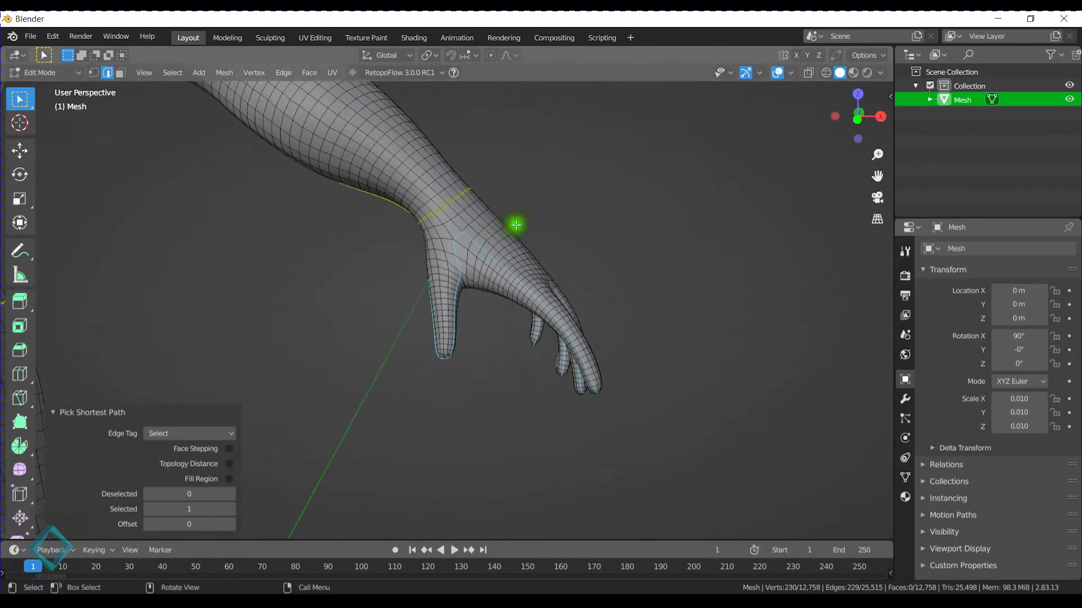
# Mark the edge path around the thumb and fingers as a seam and check it up close.
pyautogui.hotkey('ctrl', 'e')
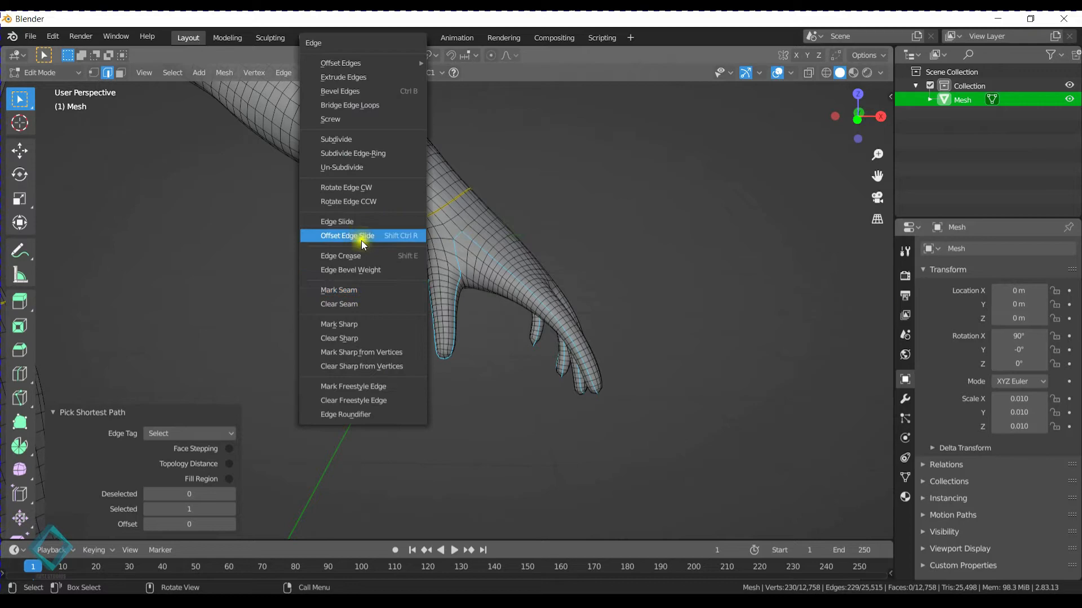
pyautogui.click(360, 293)
pyautogui.moveTo(507, 316); pyautogui.dragTo(483, 313, button='middle')
pyautogui.scroll(4, 476, 317)
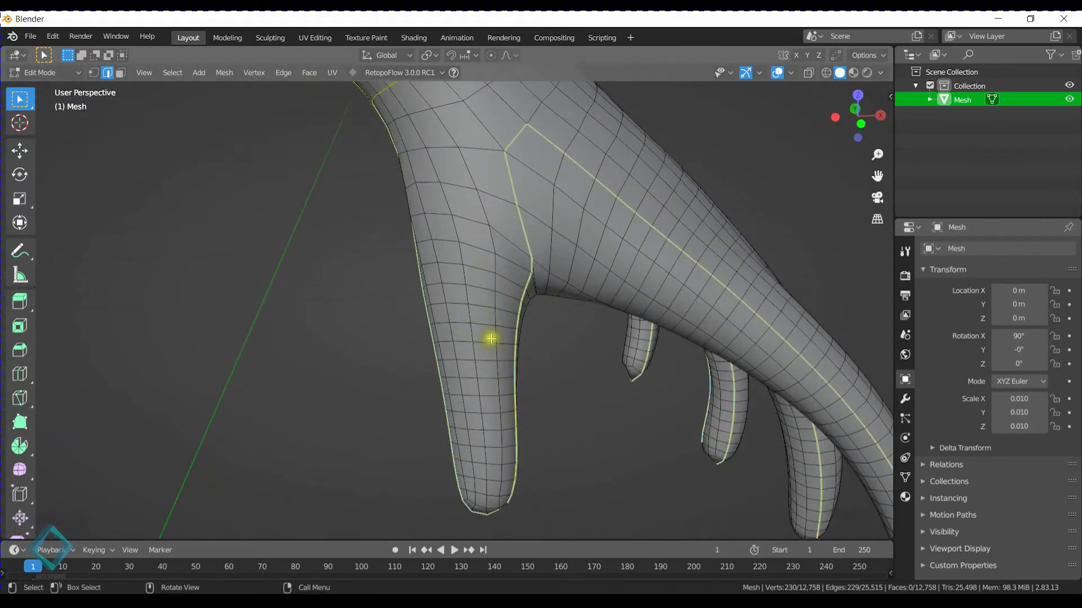
# Select the shortest edge path from the waist seam down the centre line of the pelvis towards the crotch.
pyautogui.scroll(-5, 452, 282)
pyautogui.moveTo(452, 282); pyautogui.dragTo(532, 176, button='middle')
pyautogui.scroll(-4, 551, 340)
pyautogui.moveTo(551, 339); pyautogui.dragTo(529, 232, button='middle')
pyautogui.scroll(3, 619, 345)
pyautogui.keyDown('shift'); pyautogui.moveTo(515, 110); pyautogui.dragTo(507, 209, button='middle'); pyautogui.keyUp('shift')
pyautogui.scroll(4, 507, 217)
pyautogui.keyDown('shift'); pyautogui.moveTo(582, 107); pyautogui.dragTo(529, 127, button='middle'); pyautogui.keyUp('shift')
pyautogui.moveTo(546, 194); pyautogui.dragTo(545, 149, button='middle')
pyautogui.keyDown('ctrl'); pyautogui.click(541, 263); pyautogui.keyUp('ctrl')
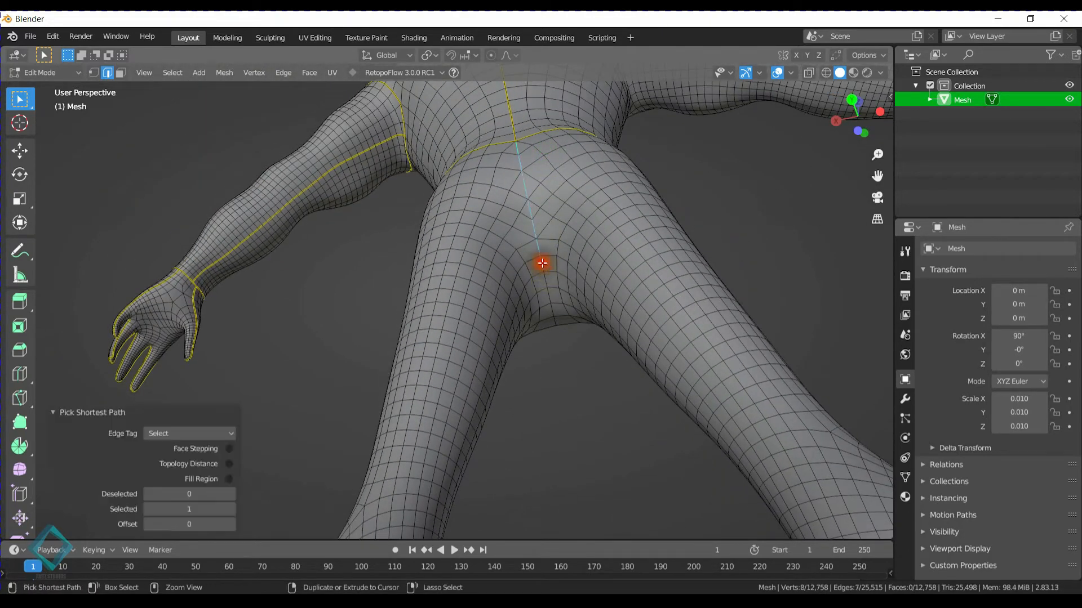
# Add the edge loop running through the crotch and down the inner sides of both legs to the selection.
pyautogui.moveTo(539, 254); pyautogui.dragTo(541, 198, button='middle')
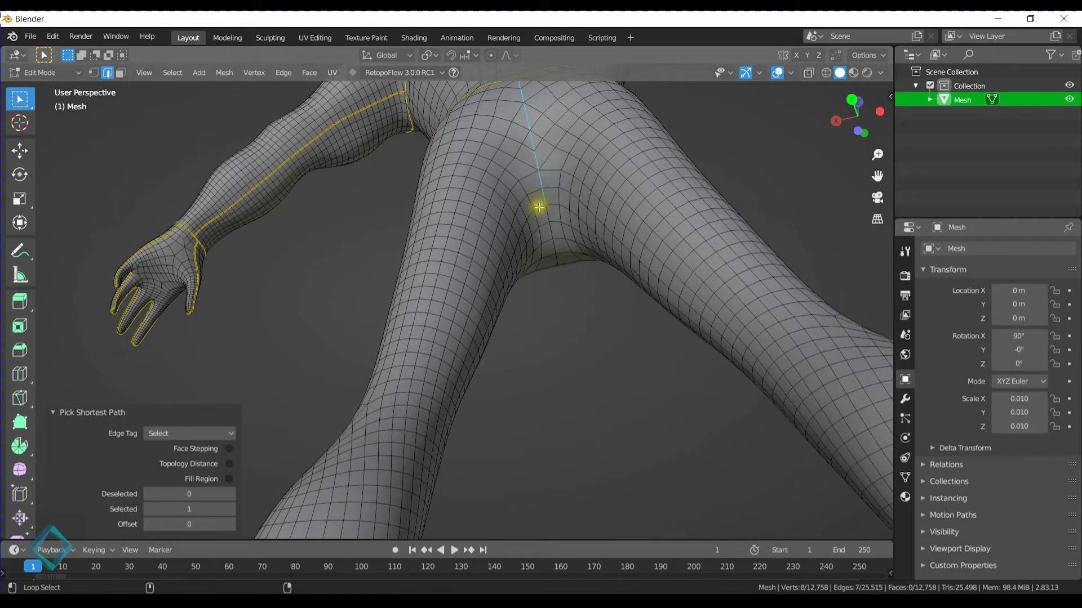
pyautogui.keyDown('alt'); pyautogui.keyDown('shift'); pyautogui.click(539, 207); pyautogui.keyUp('shift'); pyautogui.keyUp('alt')
pyautogui.scroll(-4, 541, 209)
pyautogui.moveTo(546, 307)
pyautogui.keyDown('shift'); pyautogui.mouseDown(button='middle')
pyautogui.moveTo(539, 200)
pyautogui.moveTo(541, 270)
pyautogui.moveTo(652, 309)
pyautogui.moveTo(404, 266)
pyautogui.moveTo(413, 287)
pyautogui.moveTo(459, 266)
pyautogui.moveTo(380, 255)
pyautogui.moveTo(591, 249)
pyautogui.moveTo(623, 287)
pyautogui.moveTo(515, 282)
pyautogui.moveTo(606, 259)
pyautogui.moveTo(663, 186)
pyautogui.moveTo(579, 295)
pyautogui.moveTo(515, 314)
pyautogui.moveTo(512, 265)
pyautogui.moveTo(535, 313)
pyautogui.moveTo(530, 295)
pyautogui.moveTo(596, 312)
pyautogui.moveTo(490, 309)
pyautogui.moveTo(544, 289)
pyautogui.mouseUp(button='middle'); pyautogui.keyUp('shift')
pyautogui.moveTo(356, 167); pyautogui.dragTo(378, 288, button='middle')
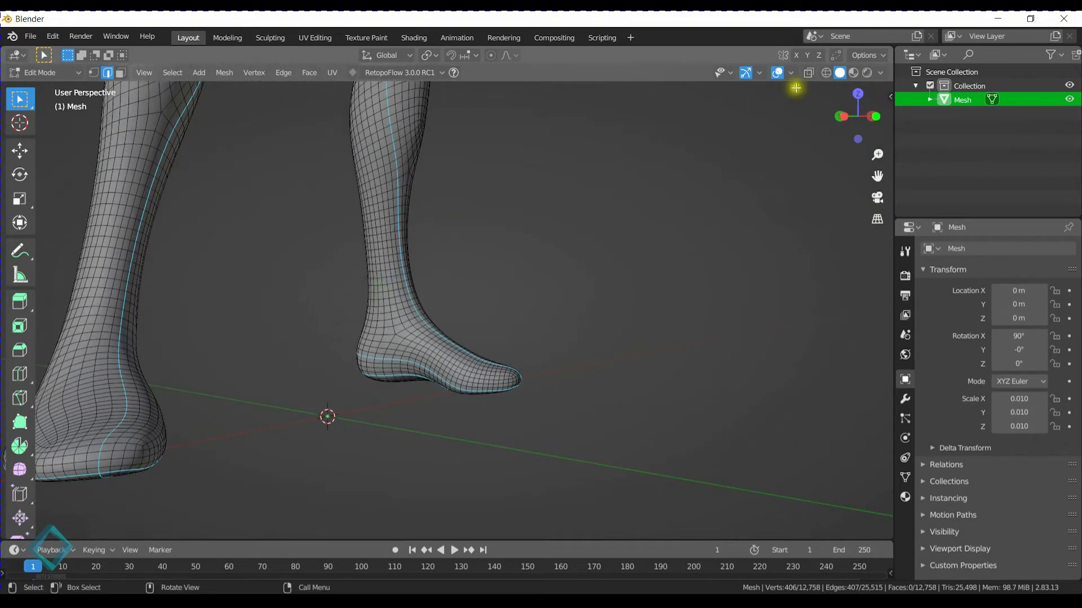
# Turn on X-ray and box-deselect the loop edges on both feet and ankles.
pyautogui.click(809, 72)
pyautogui.moveTo(495, 258); pyautogui.dragTo(466, 309, button='middle')
pyautogui.keyDown('ctrl'); pyautogui.moveTo(153, 259); pyautogui.dragTo(673, 498); pyautogui.keyUp('ctrl')
pyautogui.keyDown('shift'); pyautogui.moveTo(558, 266); pyautogui.dragTo(558, 349, button='middle'); pyautogui.keyUp('shift')
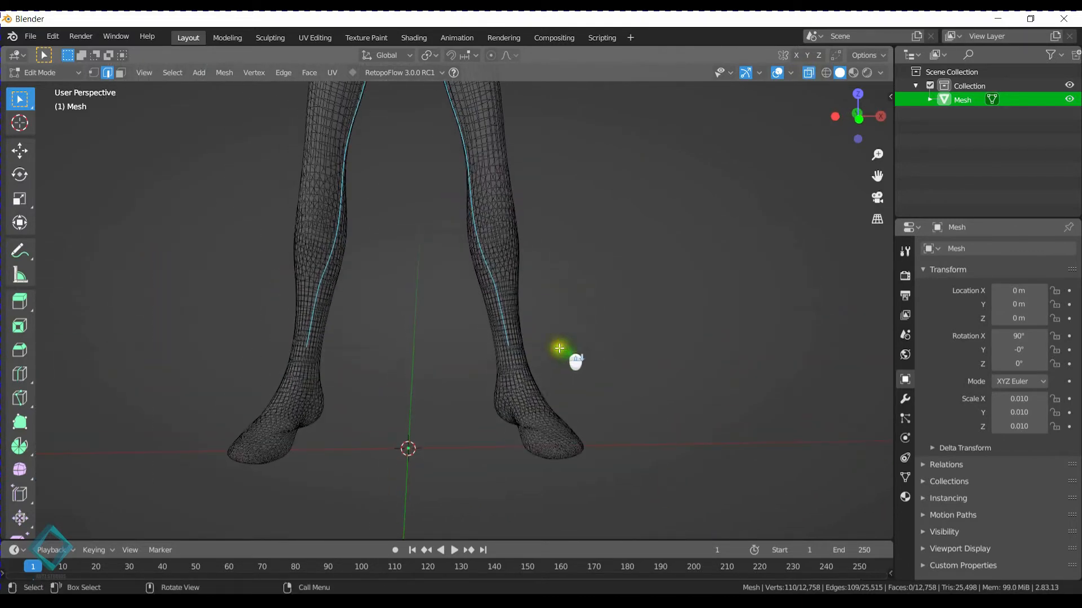
# Extend the inner-leg edge selection down to the ankle and mark the whole selection as a seam.
pyautogui.moveTo(412, 335); pyautogui.dragTo(626, 355, button='middle')
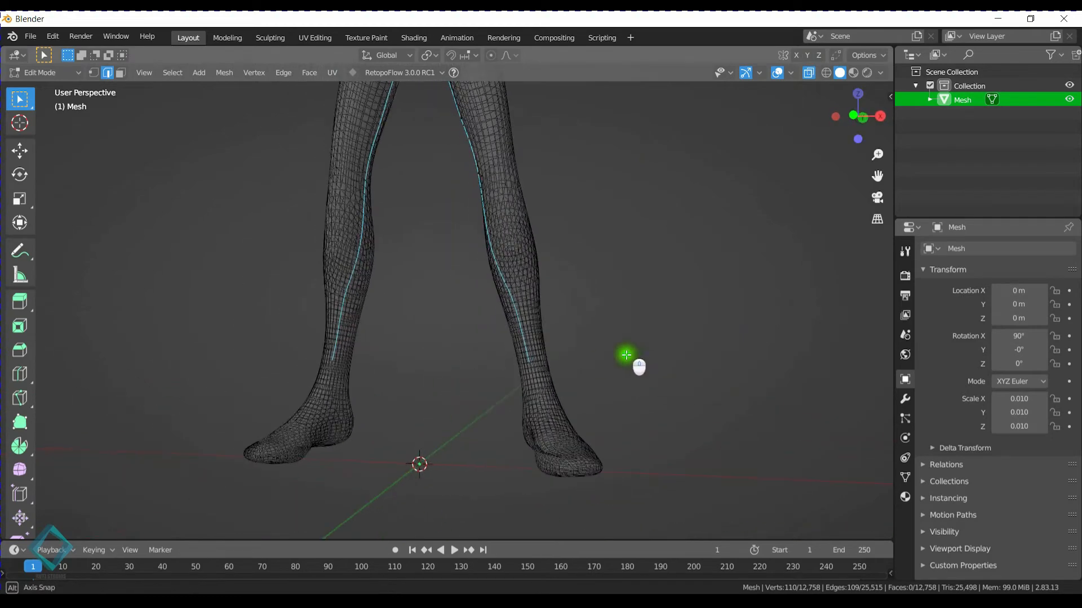
pyautogui.scroll(5, 594, 447)
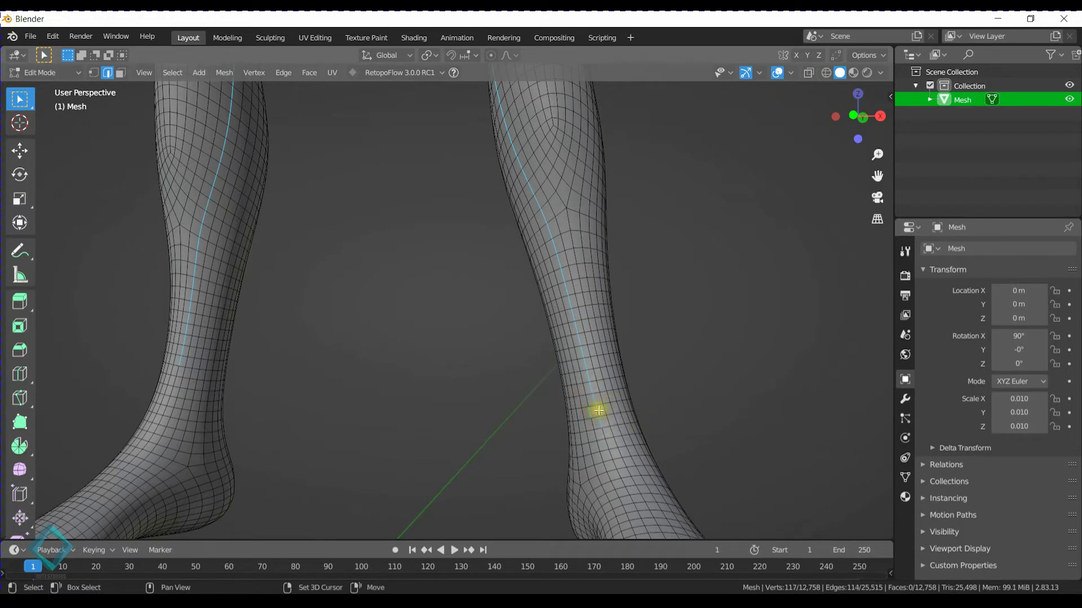
pyautogui.moveTo(591, 413); pyautogui.dragTo(479, 401, button='middle')
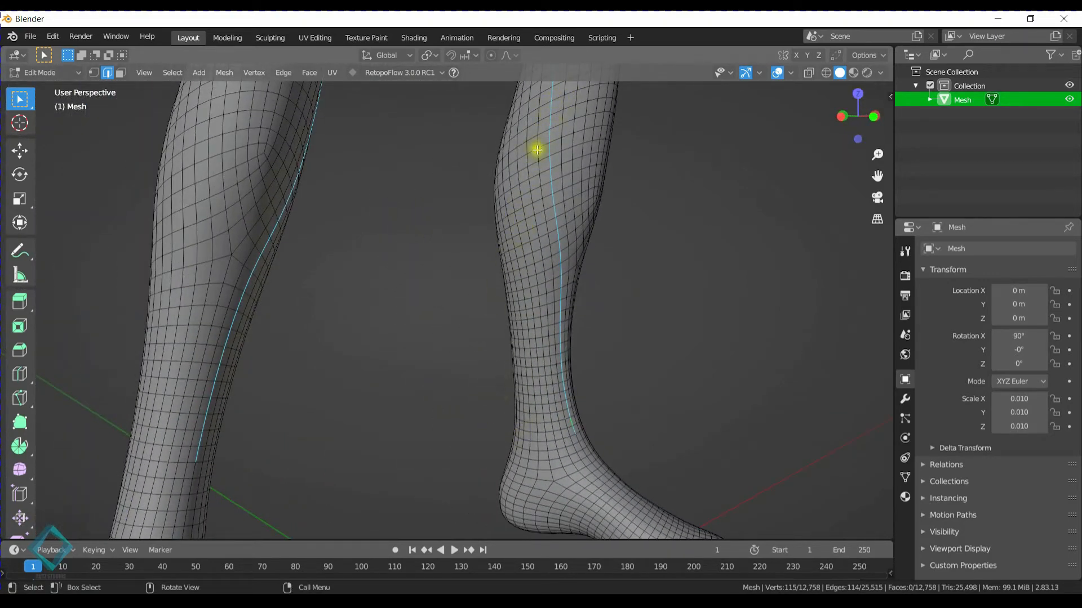
pyautogui.moveTo(522, 443); pyautogui.dragTo(469, 377, button='middle')
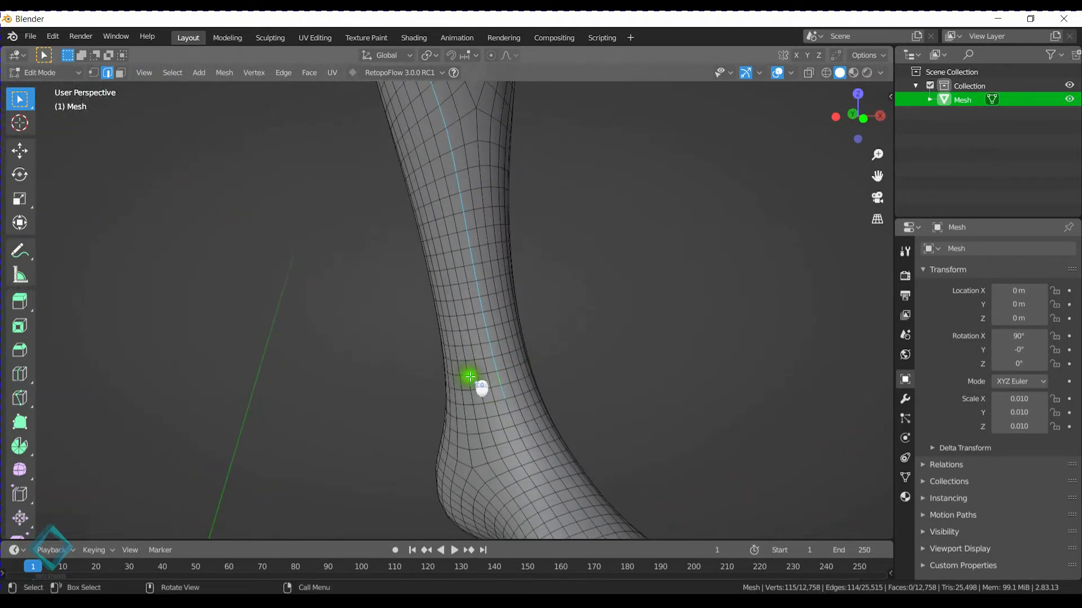
pyautogui.hotkey('ctrl', 'e')
pyautogui.click(499, 383)
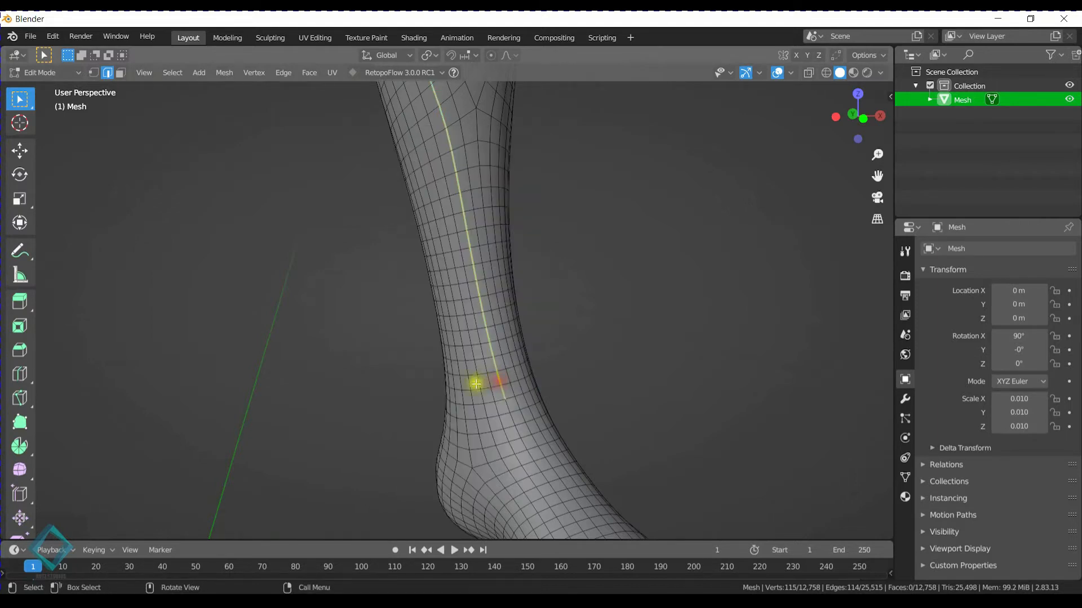
# Select the edge loop around the ankle at the end of the leg seam and mark it as a seam.
pyautogui.keyDown('alt'); pyautogui.click(486, 399); pyautogui.keyUp('alt')
pyautogui.moveTo(634, 398); pyautogui.dragTo(470, 347, button='middle')
pyautogui.hotkey('ctrl', 'e')
pyautogui.click(412, 374)
# Select an edge path from the ankle seam down the back of the heel.
pyautogui.click(472, 339)
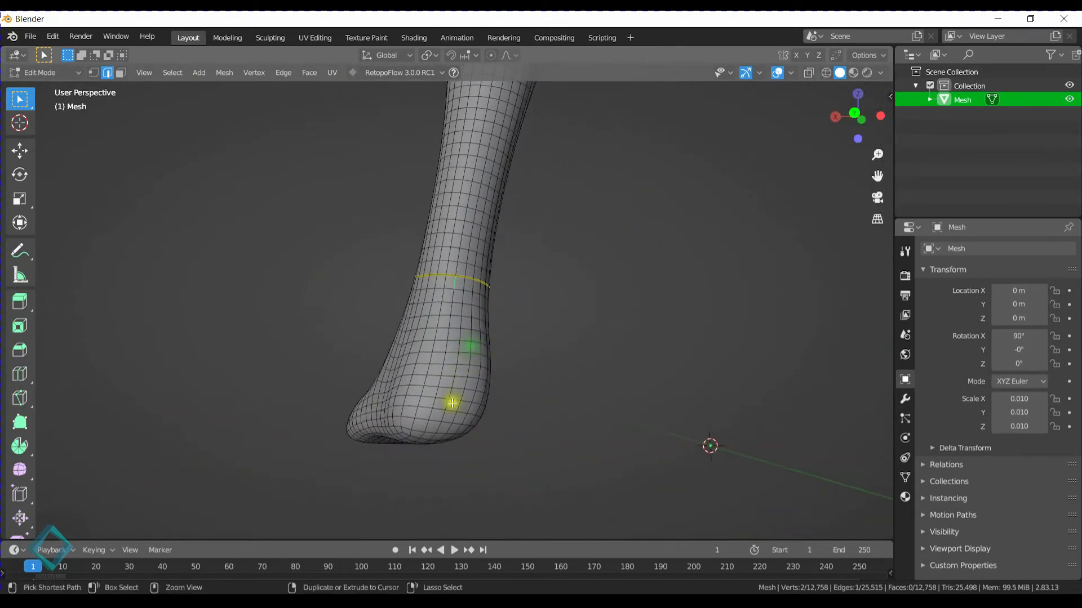
pyautogui.keyDown('ctrl'); pyautogui.click(426, 422); pyautogui.keyUp('ctrl')
pyautogui.moveTo(423, 427); pyautogui.dragTo(437, 376, button='middle')
pyautogui.moveTo(412, 428); pyautogui.dragTo(569, 339, button='middle')
pyautogui.keyDown('shift'); pyautogui.click(488, 326); pyautogui.keyUp('shift')
# Extend the heel path along the outer side of the foot to the toe, replacing the jagged section.
pyautogui.keyDown('ctrl'); pyautogui.click(469, 370); pyautogui.keyUp('ctrl')
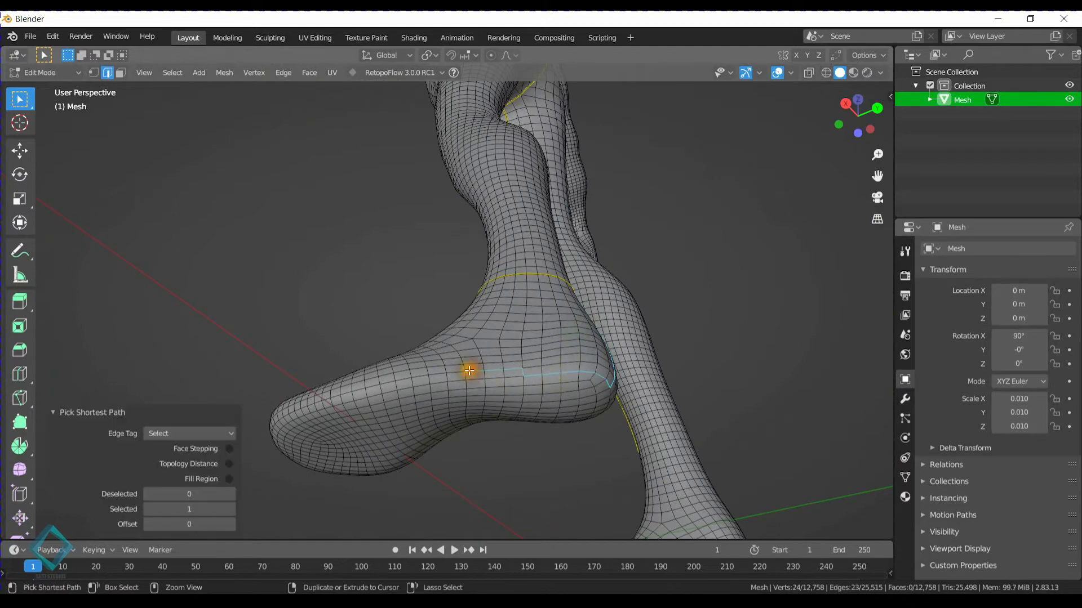
pyautogui.hotkey('ctrl', 'z')
pyautogui.keyDown('ctrl'); pyautogui.click(517, 377); pyautogui.keyUp('ctrl')
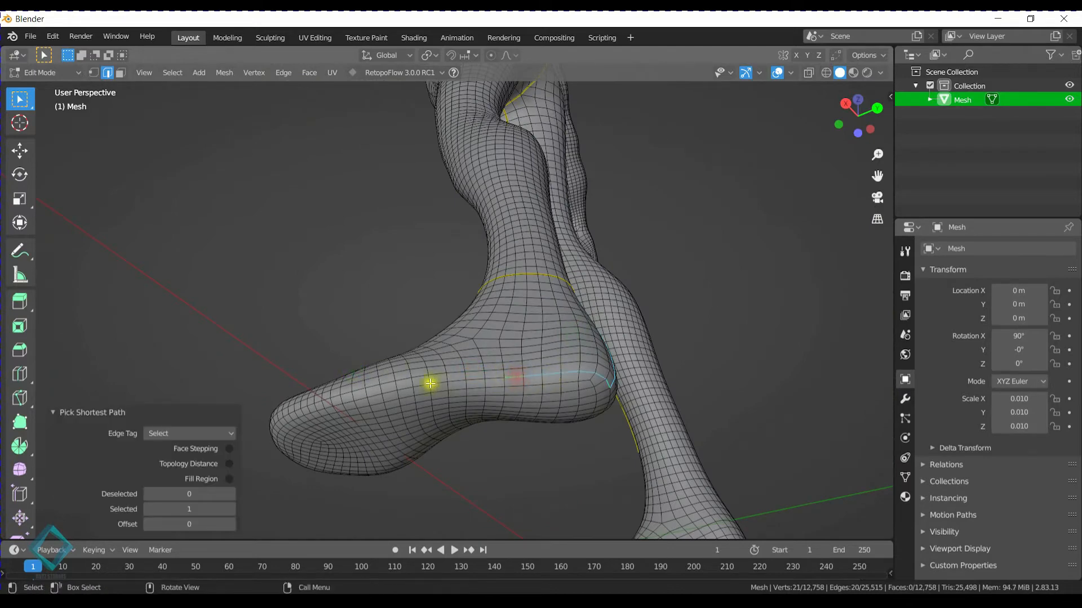
pyautogui.keyDown('ctrl'); pyautogui.click(367, 394); pyautogui.keyUp('ctrl')
pyautogui.moveTo(367, 393); pyautogui.dragTo(569, 379, button='middle')
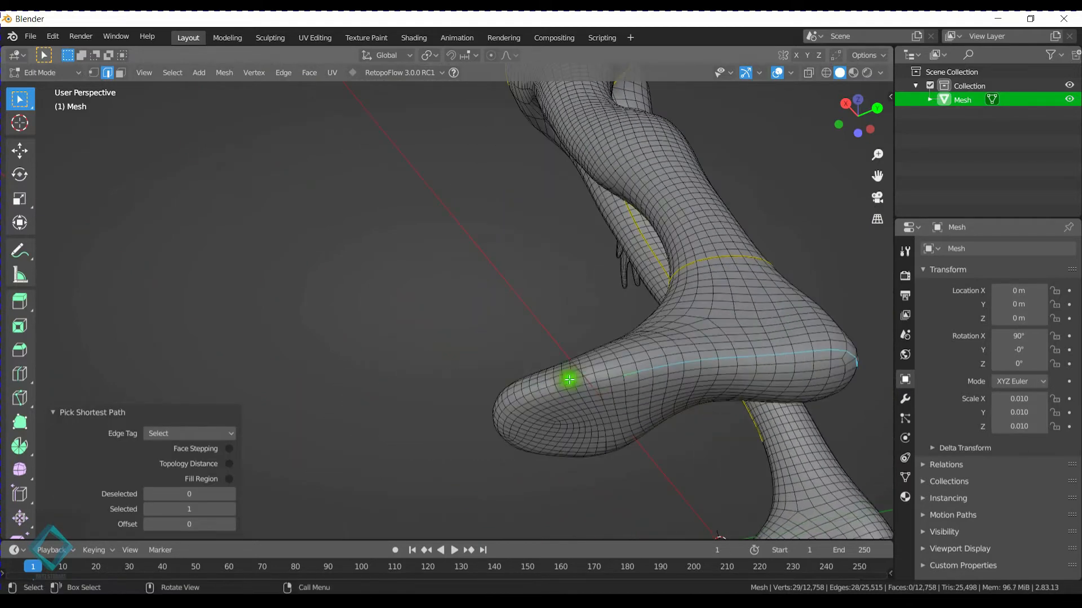
pyautogui.keyDown('ctrl'); pyautogui.click(505, 413); pyautogui.keyUp('ctrl')
# Extend the foot's edge path around the tip of the toe, dropping the stray edges and the misrouted path across the sole.
pyautogui.moveTo(476, 442); pyautogui.dragTo(475, 281, button='middle')
pyautogui.keyDown('ctrl'); pyautogui.click(474, 283); pyautogui.keyUp('ctrl')
pyautogui.keyDown('shift'); pyautogui.click(472, 282); pyautogui.keyUp('shift')
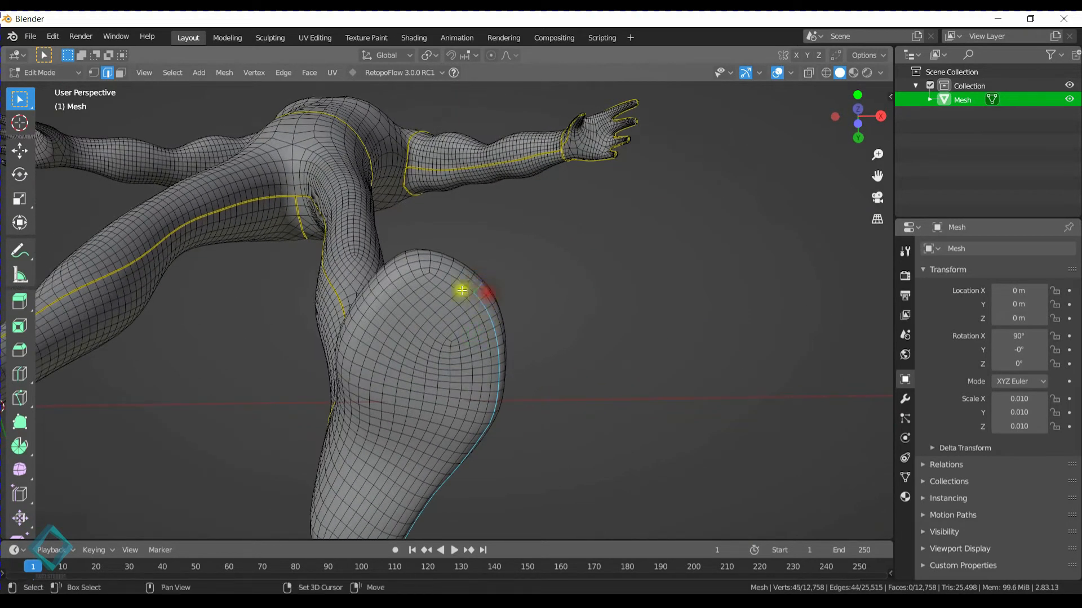
pyautogui.keyDown('shift'); pyautogui.click(483, 288); pyautogui.keyUp('shift')
pyautogui.keyDown('shift'); pyautogui.click(483, 296); pyautogui.keyUp('shift')
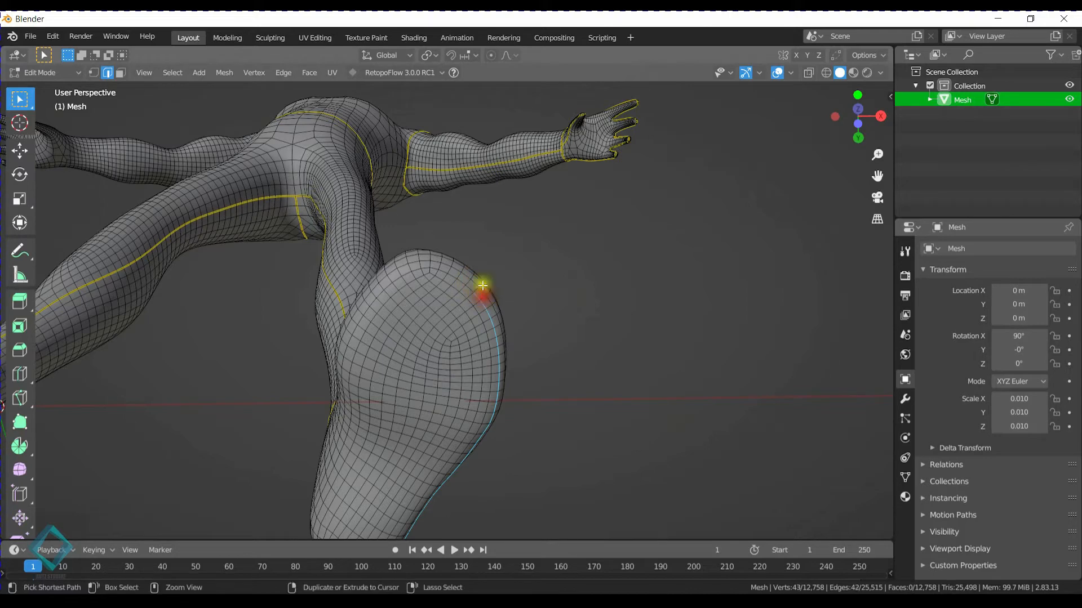
pyautogui.keyDown('ctrl'); pyautogui.click(404, 272); pyautogui.keyUp('ctrl')
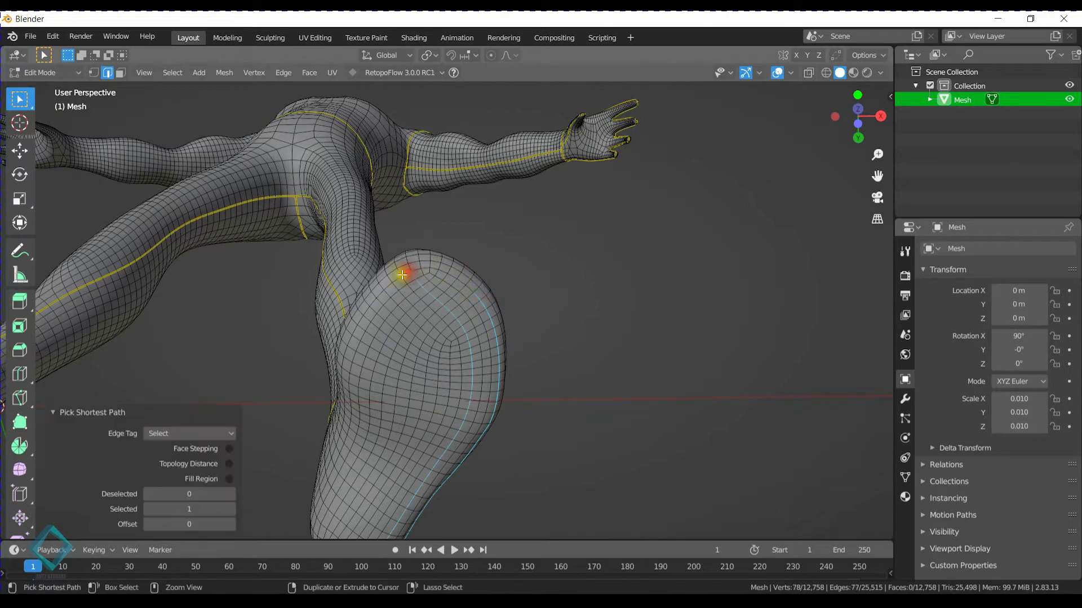
pyautogui.hotkey('ctrl', 'z')
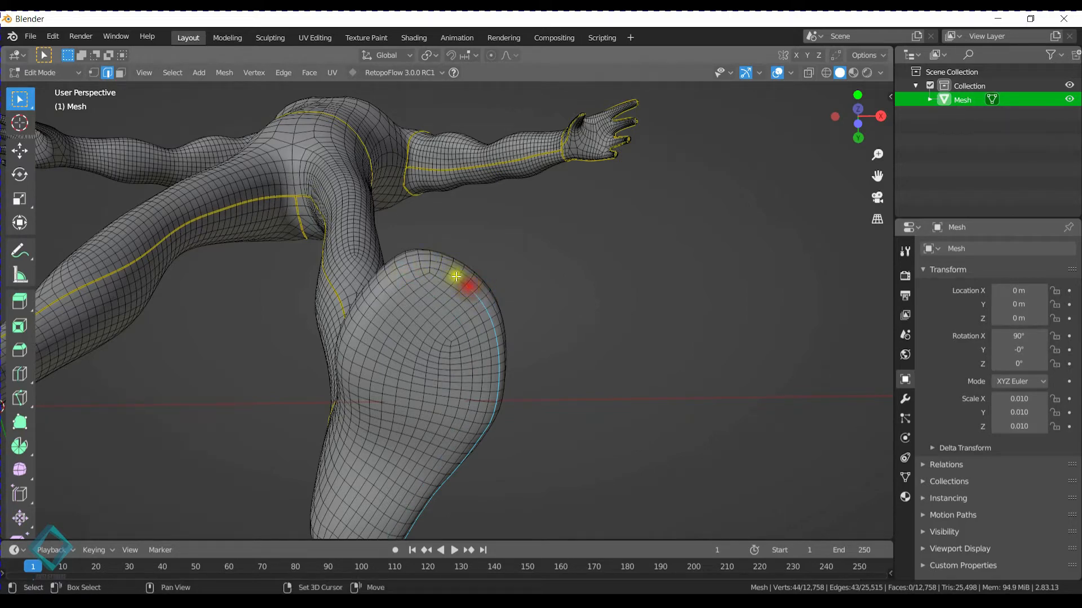
pyautogui.keyDown('ctrl'); pyautogui.click(402, 274); pyautogui.keyUp('ctrl')
# Close the edge path along the foot's inner side and around the heel, and mark the sole outline as a seam.
pyautogui.moveTo(401, 274); pyautogui.dragTo(525, 439, button='middle')
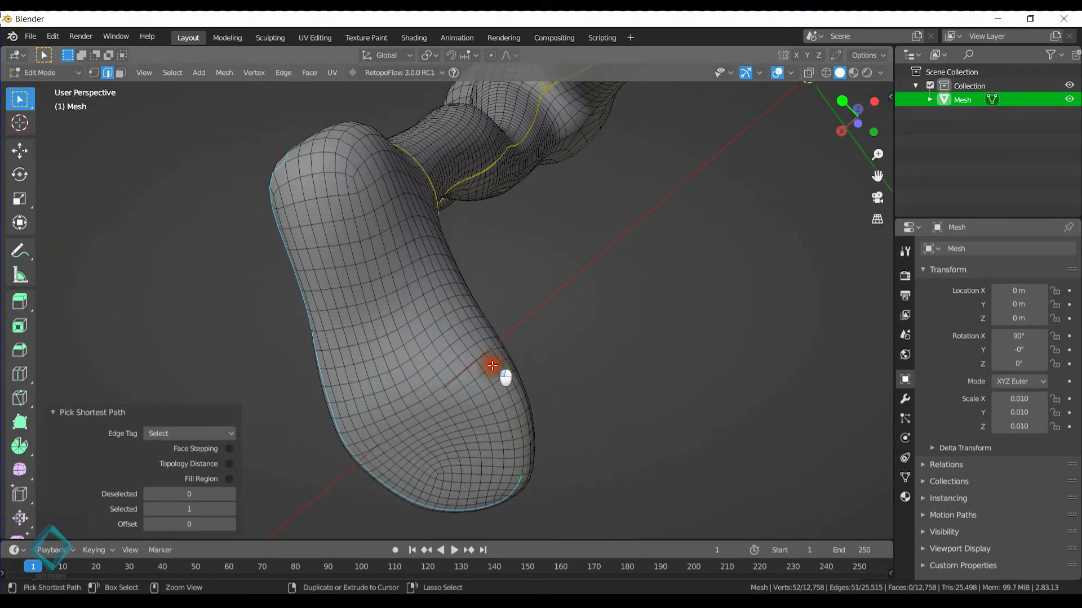
pyautogui.keyDown('ctrl'); pyautogui.click(385, 170); pyautogui.keyUp('ctrl')
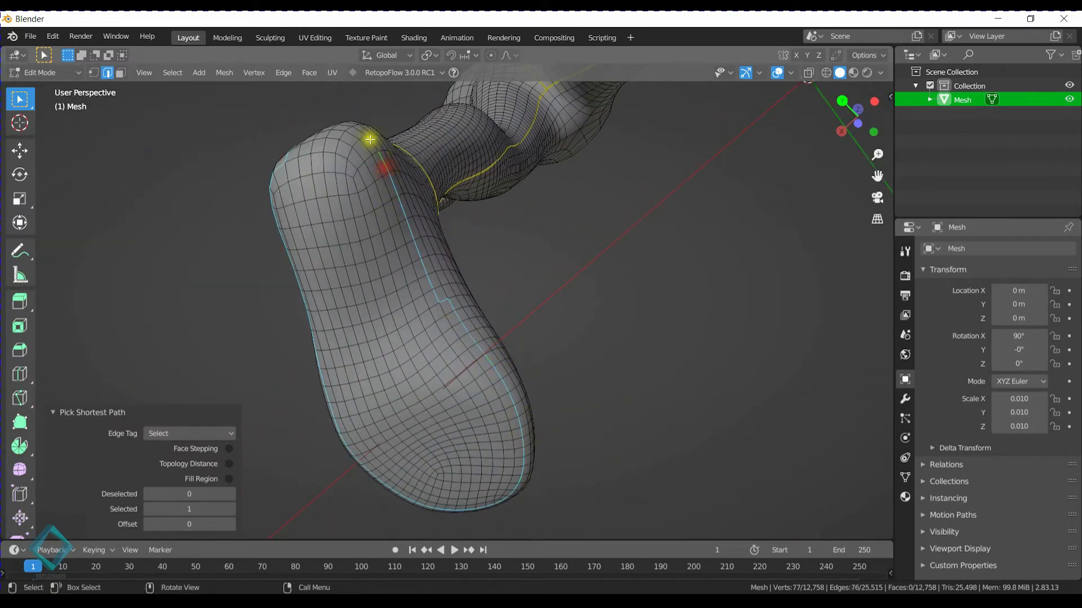
pyautogui.moveTo(374, 140); pyautogui.dragTo(357, 164, button='middle')
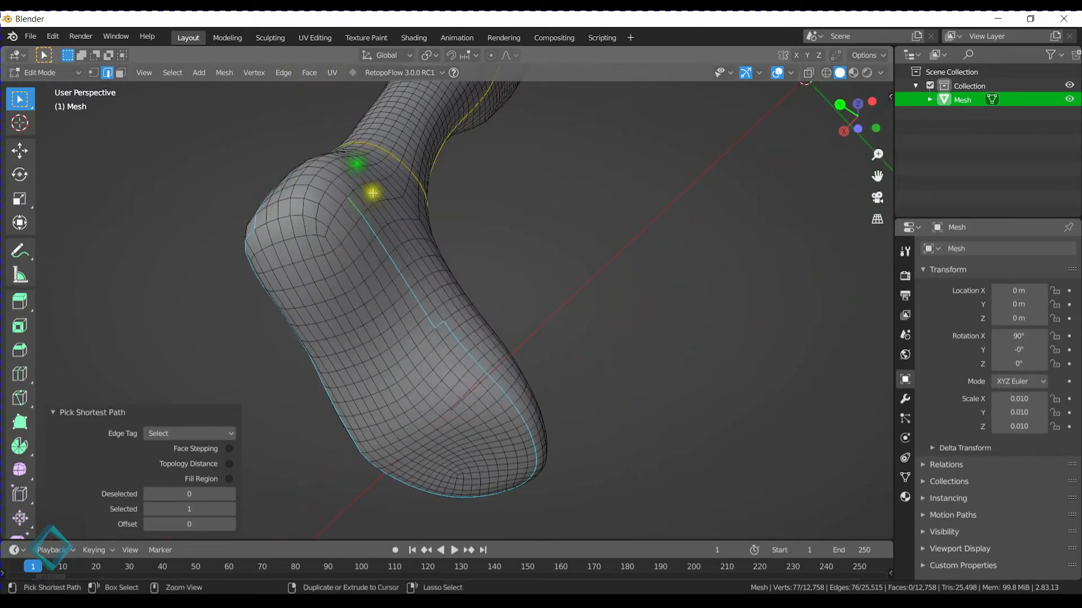
pyautogui.keyDown('ctrl'); pyautogui.moveTo(355, 169); pyautogui.dragTo(525, 416); pyautogui.keyUp('ctrl')
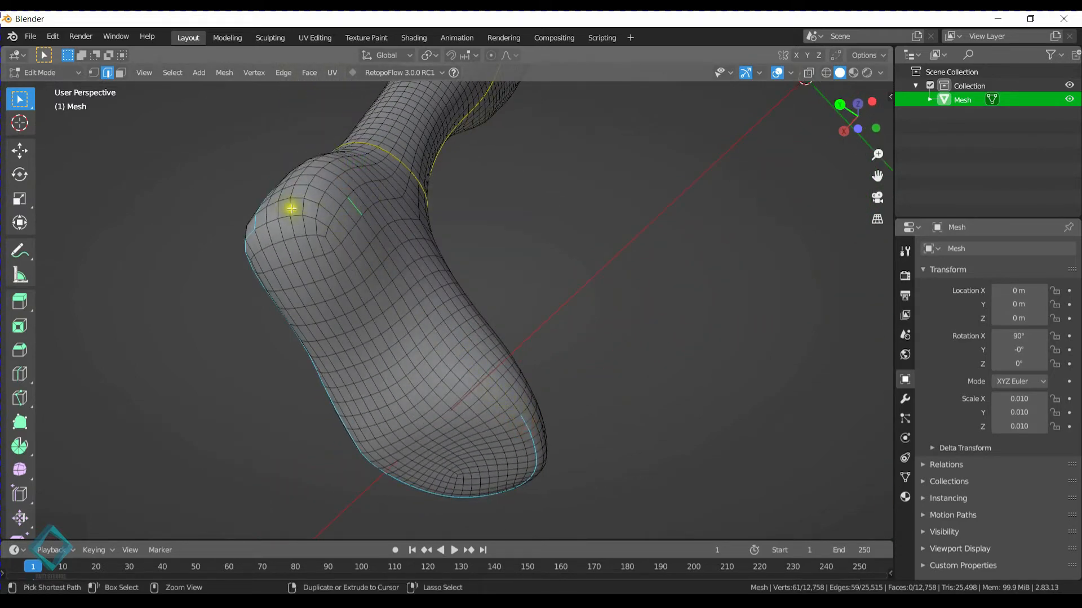
pyautogui.keyDown('ctrl'); pyautogui.click(469, 356); pyautogui.keyUp('ctrl')
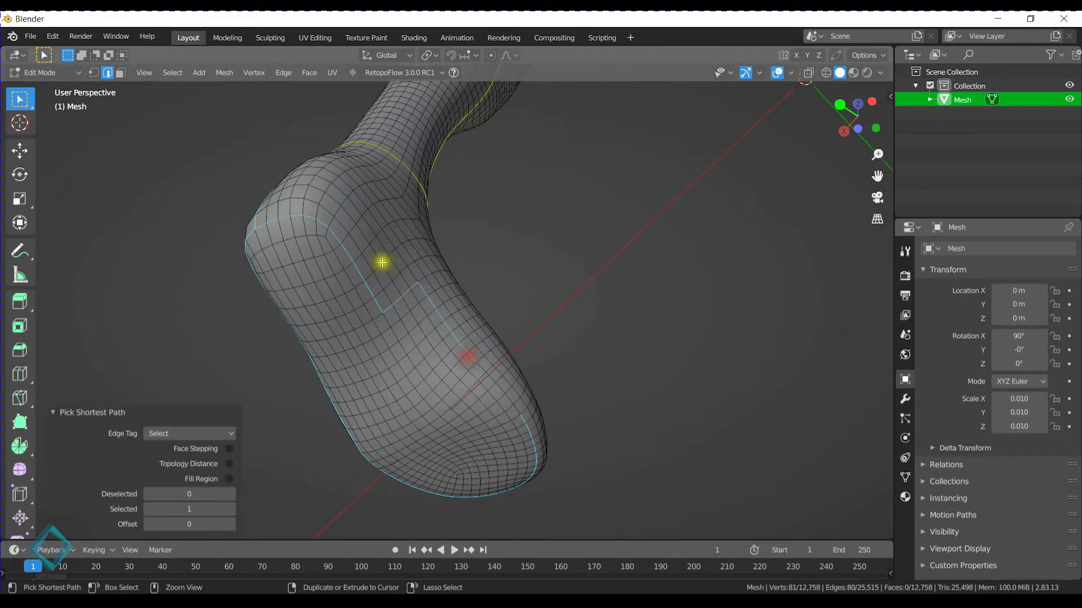
pyautogui.keyDown('ctrl'); pyautogui.click(493, 370); pyautogui.keyUp('ctrl')
pyautogui.moveTo(493, 369); pyautogui.dragTo(617, 305, button='middle')
pyautogui.hotkey('ctrl', 'e')
pyautogui.click(494, 361)
# Examine the marked seams on the feet, legs, waist, back, arm and neck from several sides.
pyautogui.scroll(-2, 544, 265)
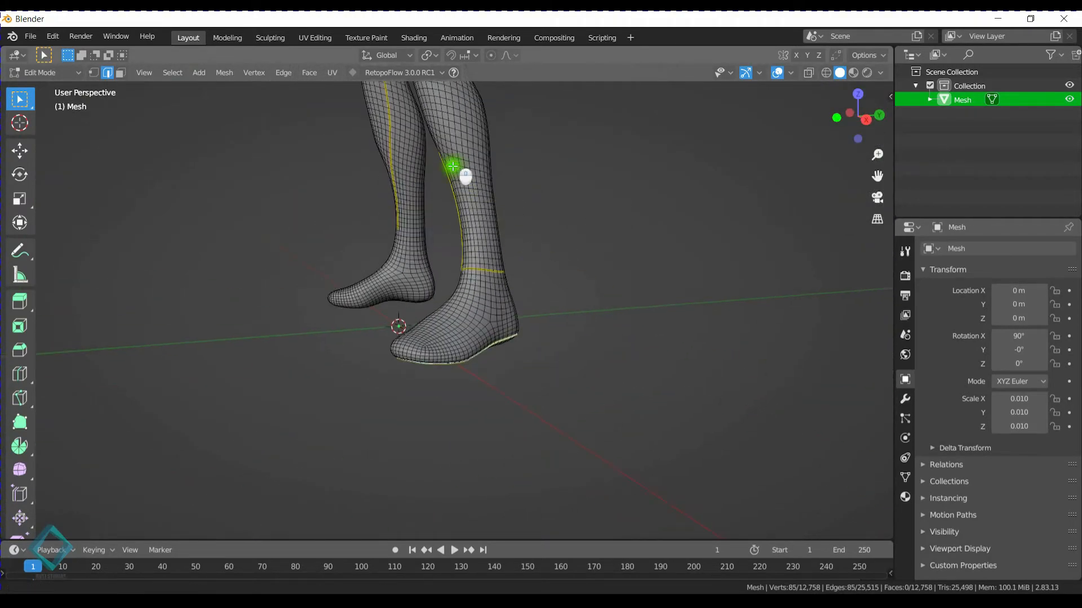
pyautogui.moveTo(394, 174); pyautogui.dragTo(510, 299, button='middle')
pyautogui.keyDown('shift'); pyautogui.moveTo(468, 230); pyautogui.dragTo(450, 423, button='middle'); pyautogui.keyUp('shift')
pyautogui.keyDown('shift'); pyautogui.moveTo(428, 206); pyautogui.dragTo(490, 423, button='middle'); pyautogui.keyUp('shift')
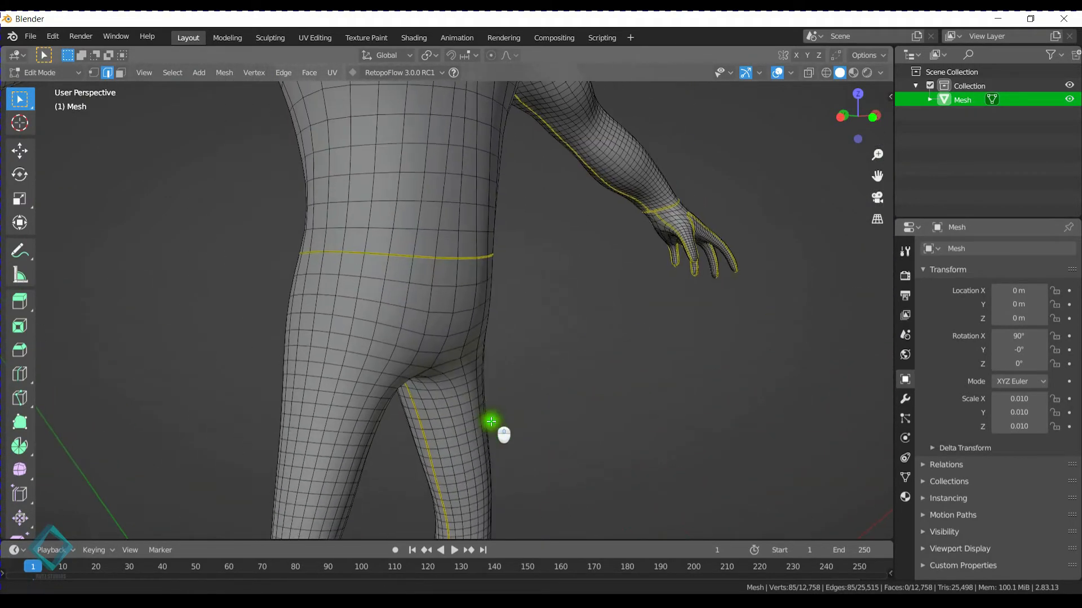
pyautogui.moveTo(538, 304); pyautogui.dragTo(473, 299, button='middle')
pyautogui.moveTo(597, 310); pyautogui.dragTo(538, 329, button='middle')
pyautogui.keyDown('shift'); pyautogui.moveTo(548, 234); pyautogui.dragTo(521, 394, button='middle'); pyautogui.keyUp('shift')
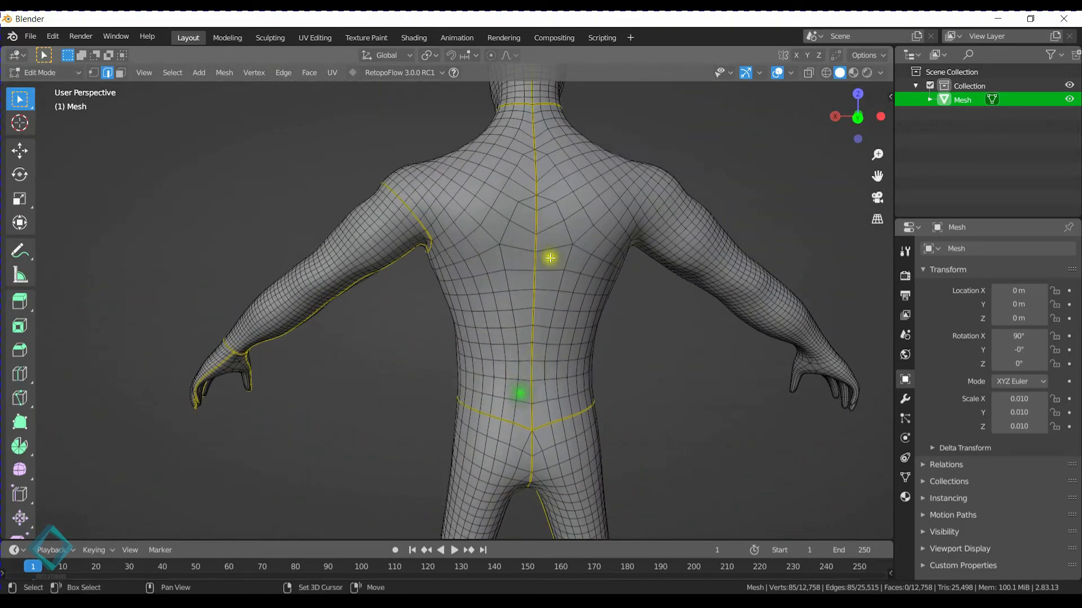
pyautogui.keyDown('shift'); pyautogui.moveTo(550, 258); pyautogui.dragTo(528, 391, button='middle'); pyautogui.keyUp('shift')
pyautogui.moveTo(307, 304); pyautogui.dragTo(517, 343, button='middle')
pyautogui.moveTo(330, 343); pyautogui.dragTo(391, 307, button='middle')
pyautogui.keyDown('shift'); pyautogui.moveTo(471, 364); pyautogui.dragTo(471, 335, button='middle'); pyautogui.keyUp('shift')
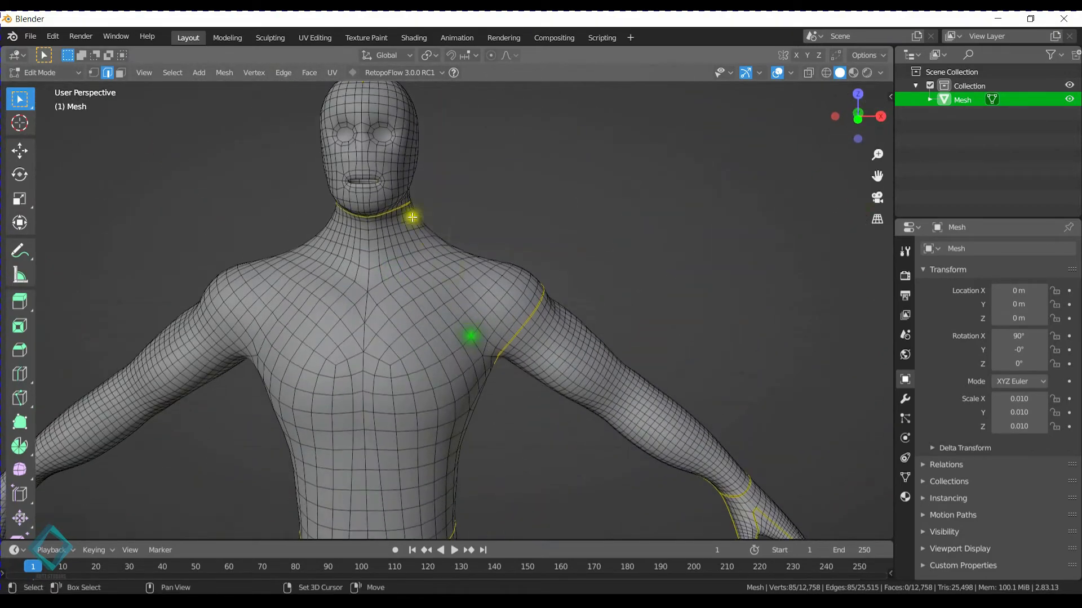
pyautogui.keyDown('shift'); pyautogui.moveTo(410, 219); pyautogui.dragTo(432, 296, button='middle'); pyautogui.keyUp('shift')
pyautogui.keyDown('shift'); pyautogui.moveTo(512, 314); pyautogui.dragTo(510, 210, button='middle'); pyautogui.keyUp('shift')
pyautogui.keyDown('shift'); pyautogui.moveTo(538, 284); pyautogui.dragTo(525, 225, button='middle'); pyautogui.keyUp('shift')
pyautogui.scroll(-3, 563, 311)
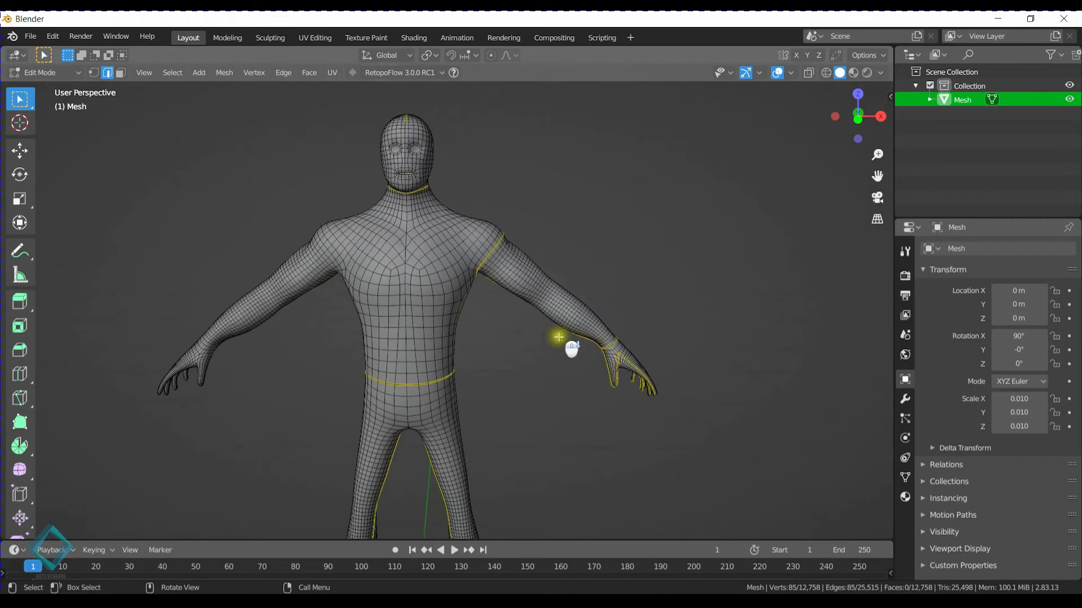
# Select the edge loops around the mouth and both eyes and mark them as seams.
pyautogui.keyDown('shift'); pyautogui.moveTo(548, 358); pyautogui.dragTo(587, 440, button='middle'); pyautogui.keyUp('shift')
pyautogui.scroll(8, 556, 381)
pyautogui.keyDown('shift'); pyautogui.moveTo(490, 147); pyautogui.dragTo(535, 344, button='middle'); pyautogui.keyUp('shift')
pyautogui.scroll(-3, 535, 343)
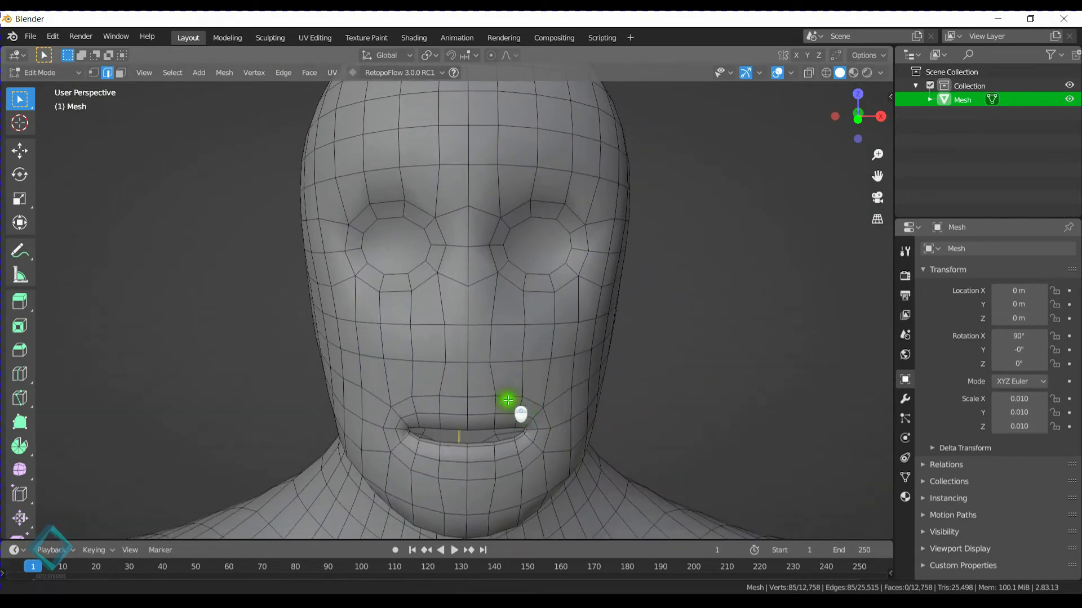
pyautogui.keyDown('shift'); pyautogui.moveTo(507, 400); pyautogui.dragTo(503, 377, button='middle'); pyautogui.keyUp('shift')
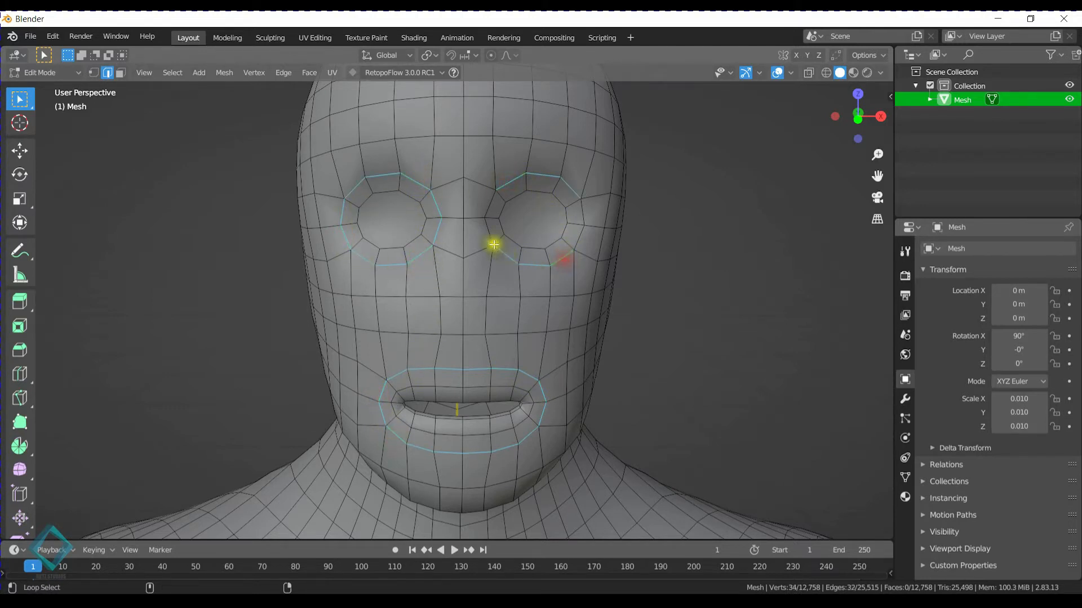
pyautogui.keyDown('shift'); pyautogui.click(583, 214); pyautogui.keyUp('shift')
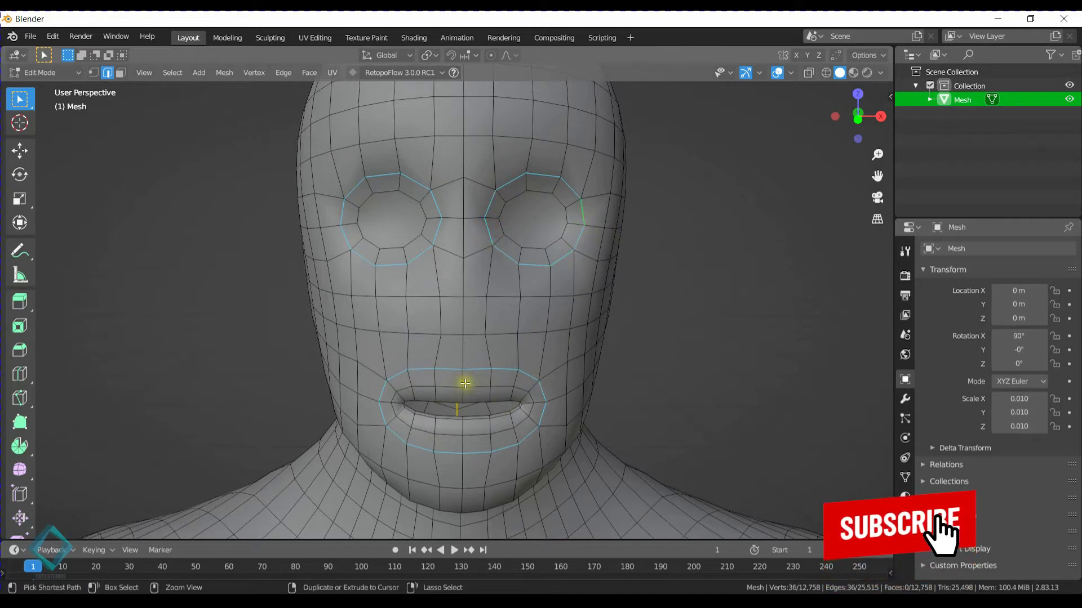
pyautogui.hotkey('ctrl', 'e')
pyautogui.click(465, 383)
# Undo the seams around the eyes and mouth.
pyautogui.moveTo(459, 380); pyautogui.dragTo(434, 295, button='middle')
pyautogui.scroll(-3, 401, 280)
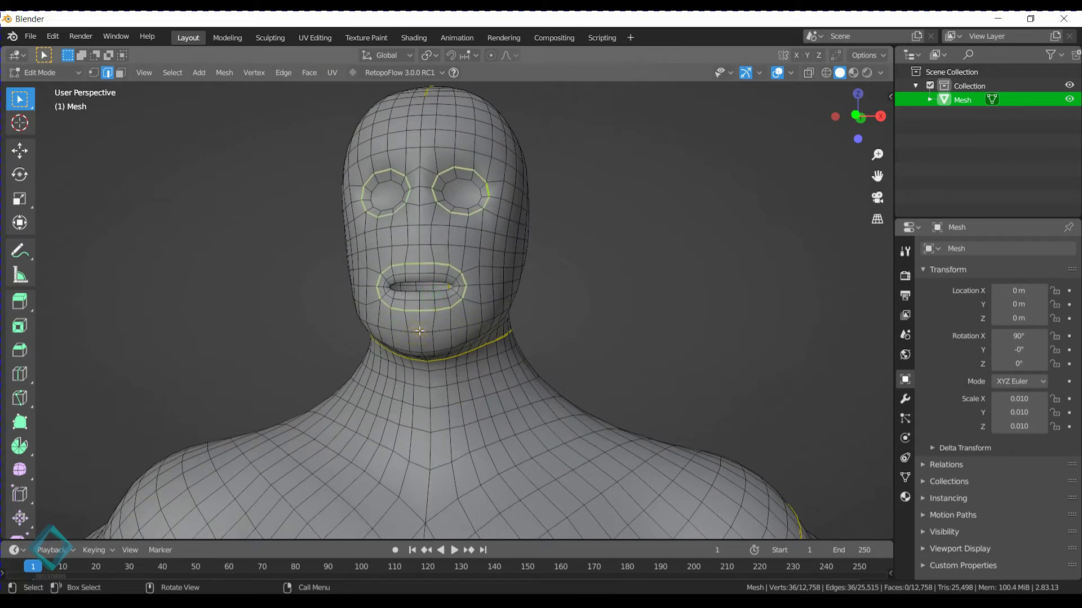
pyautogui.hotkey('ctrl', 'z')
pyautogui.click(462, 253)
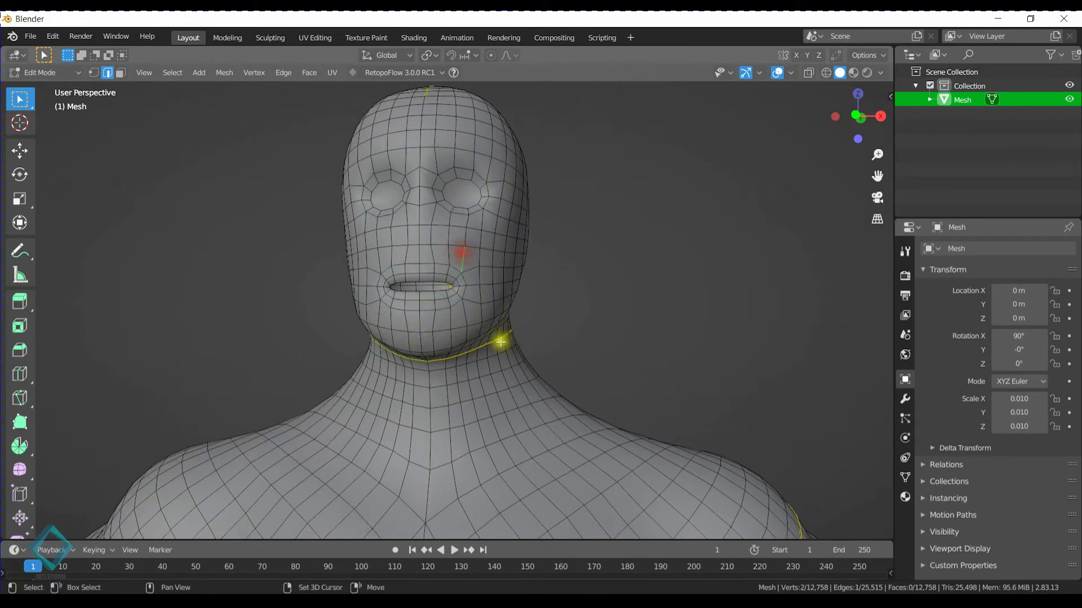
# Switch to Object Mode and run AutoMirror on the character mesh across the X axis with Positive orientation.
pyautogui.keyDown('shift'); pyautogui.moveTo(500, 342); pyautogui.dragTo(492, 299, button='middle'); pyautogui.keyUp('shift')
pyautogui.keyDown('shift'); pyautogui.moveTo(488, 344); pyautogui.dragTo(475, 256, button='middle'); pyautogui.keyUp('shift')
pyautogui.scroll(-3, 498, 287)
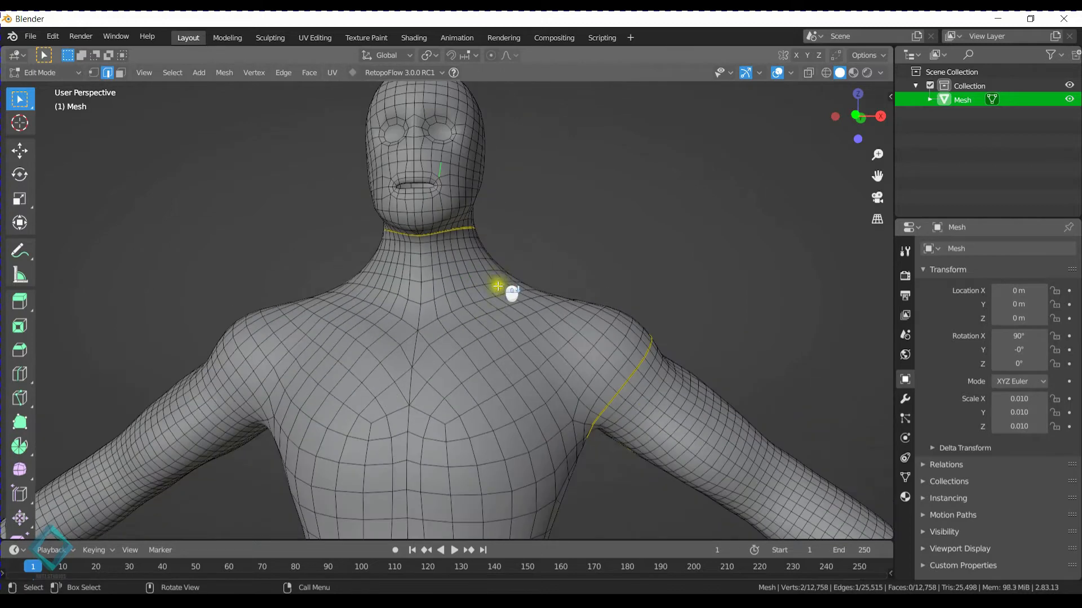
pyautogui.moveTo(490, 322); pyautogui.dragTo(553, 303, button='middle')
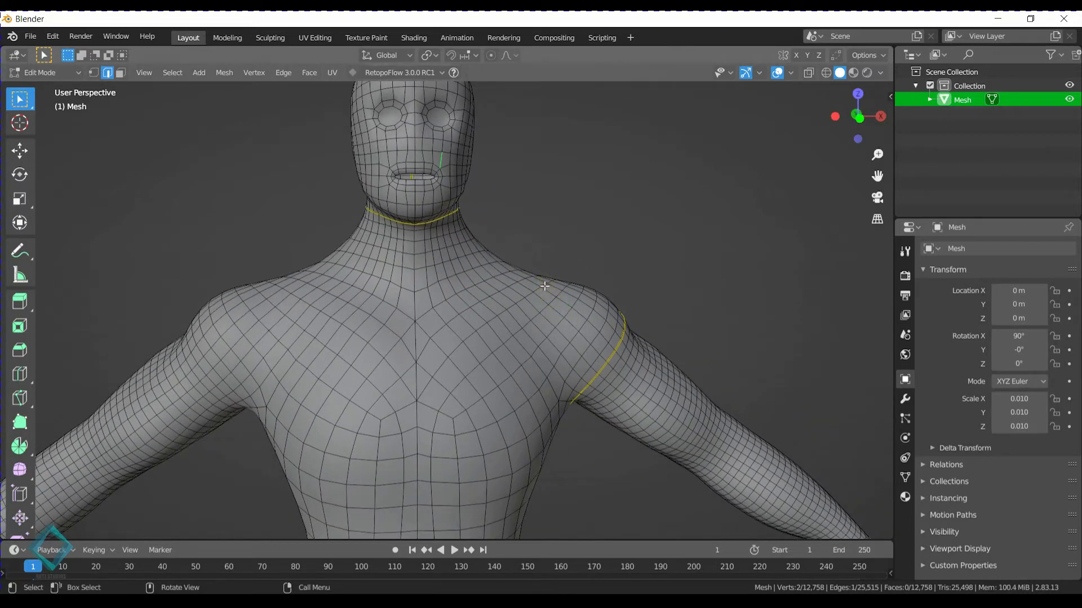
pyautogui.moveTo(588, 317); pyautogui.dragTo(587, 265, button='middle')
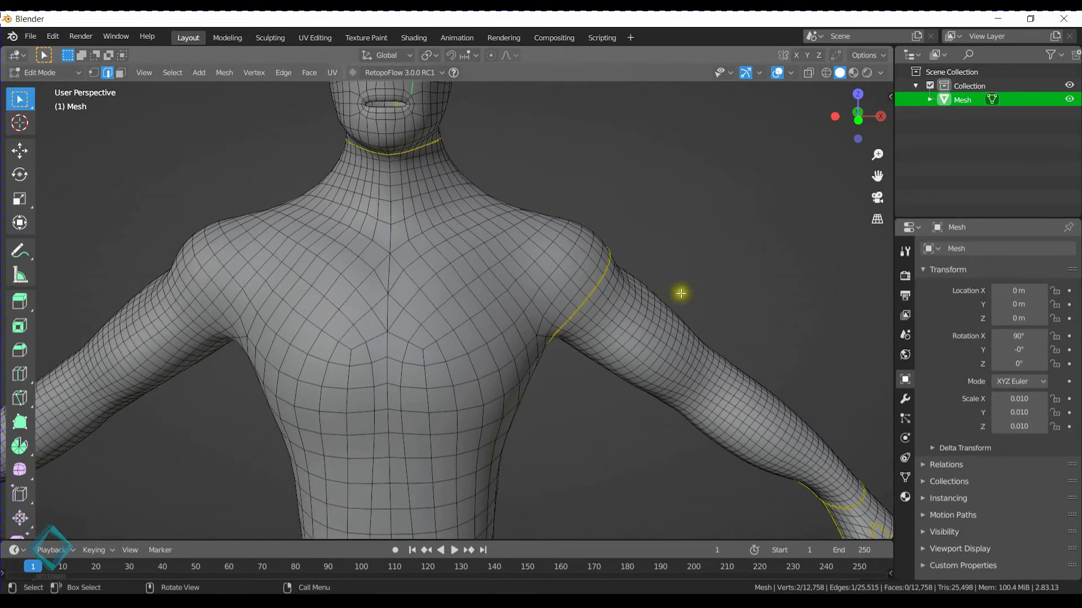
pyautogui.press('n')
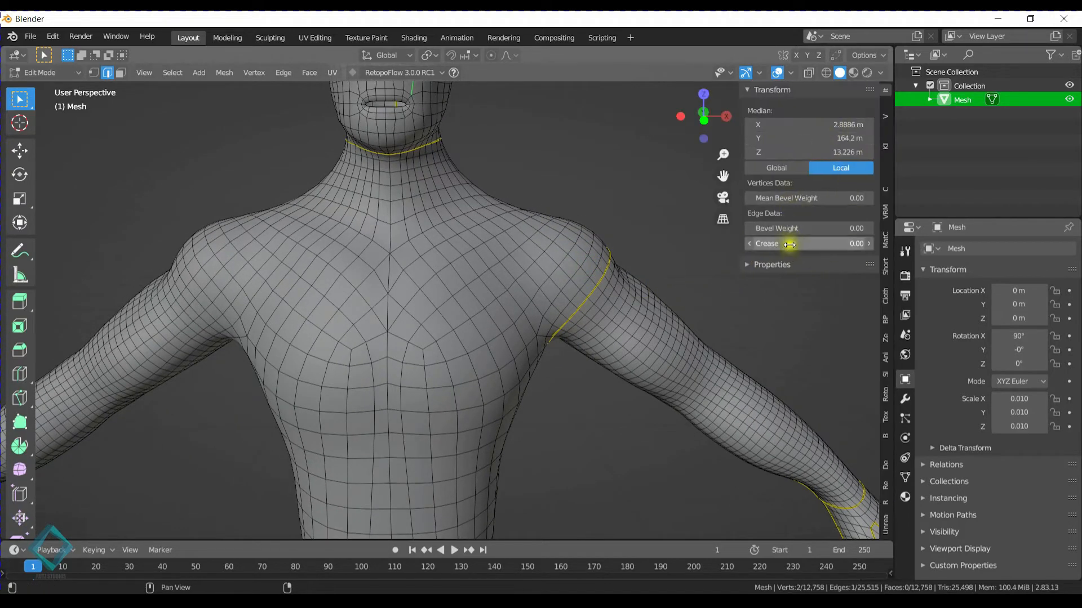
pyautogui.click(884, 116)
pyautogui.click(885, 129)
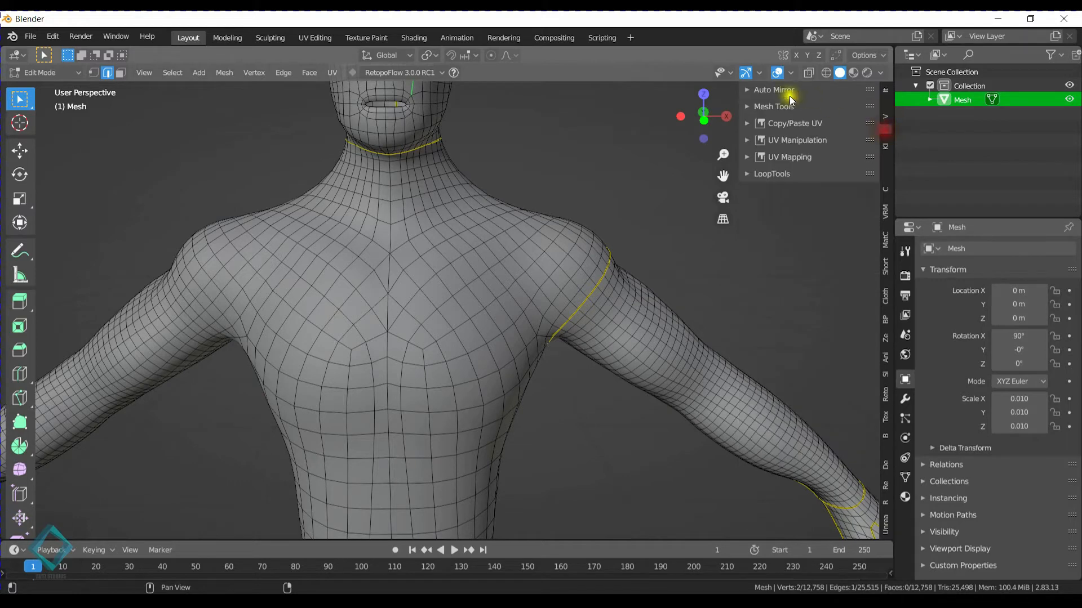
pyautogui.click(773, 91)
pyautogui.press('Tab')
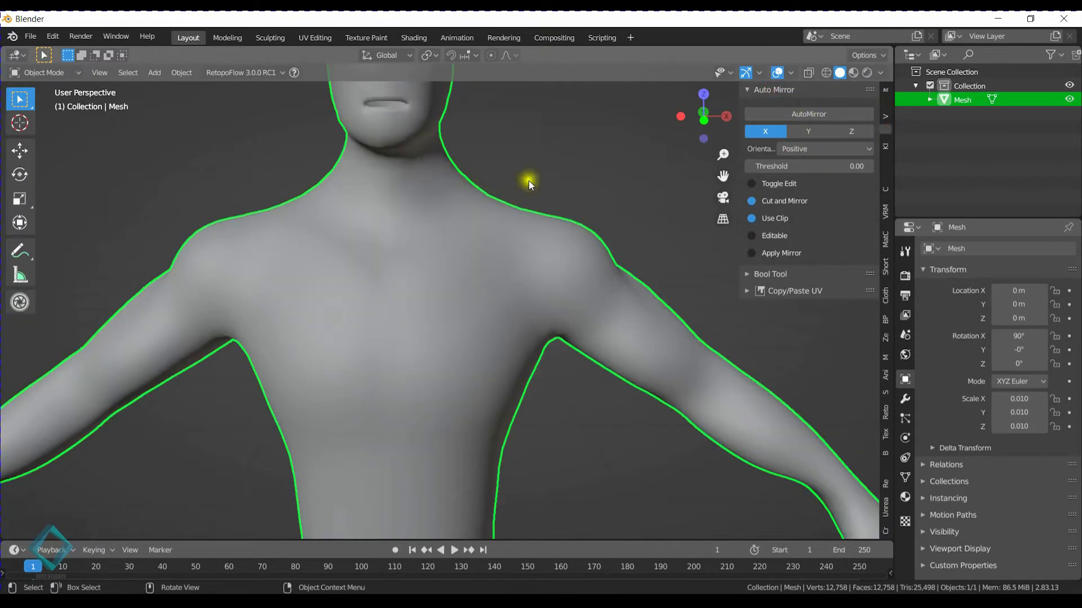
pyautogui.click(818, 115)
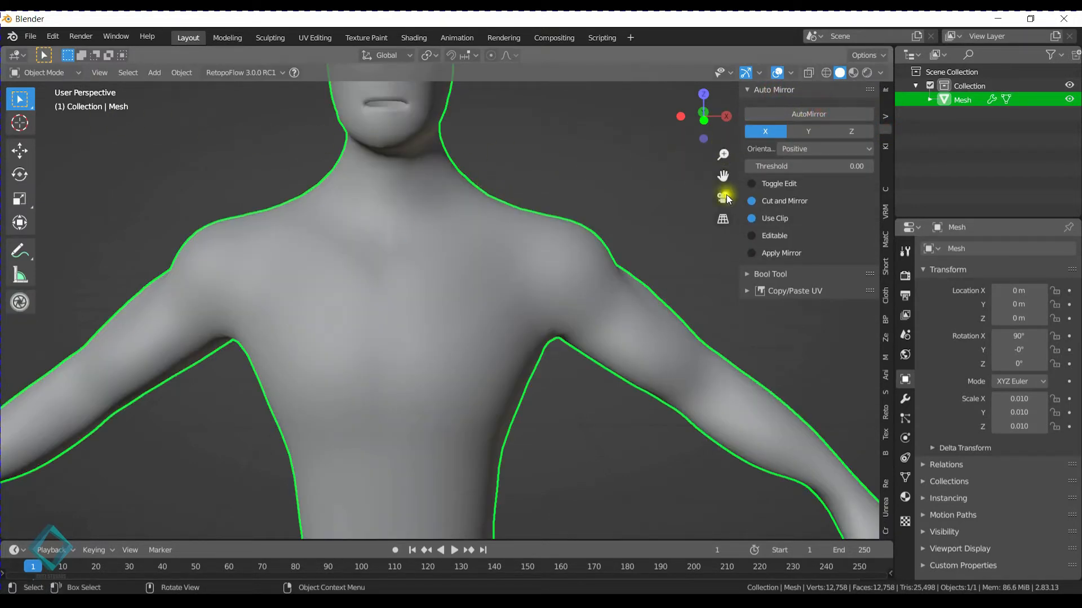
# Apply the mesh's mirror modifier and return to Edit Mode to check the seams on both halves of the body.
pyautogui.click(906, 400)
pyautogui.click(961, 290)
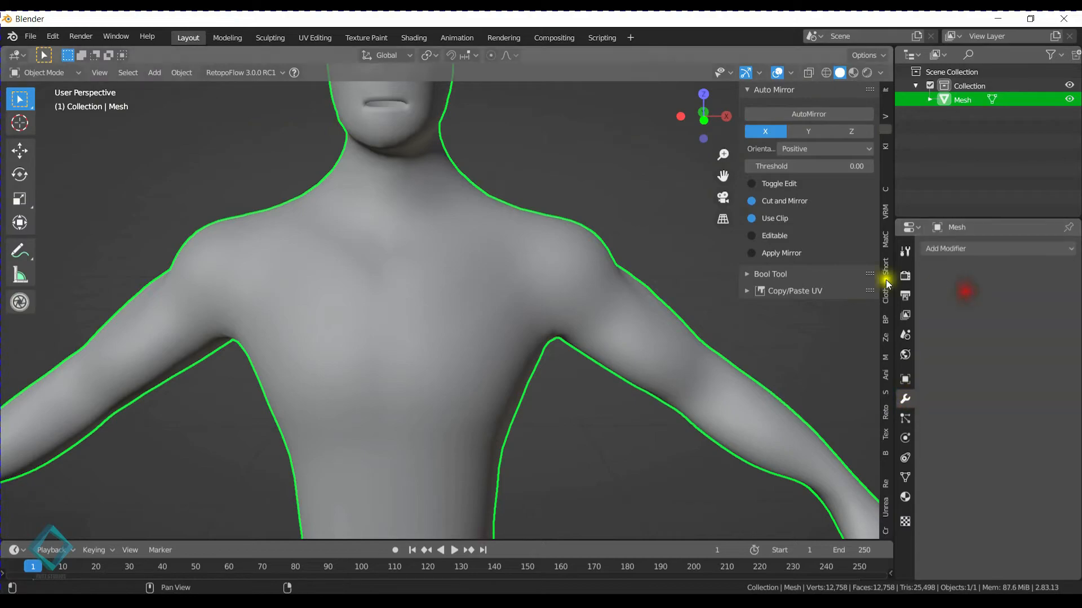
pyautogui.press('Tab')
pyautogui.scroll(-5, 539, 226)
pyautogui.moveTo(419, 321); pyautogui.dragTo(378, 319, button='middle')
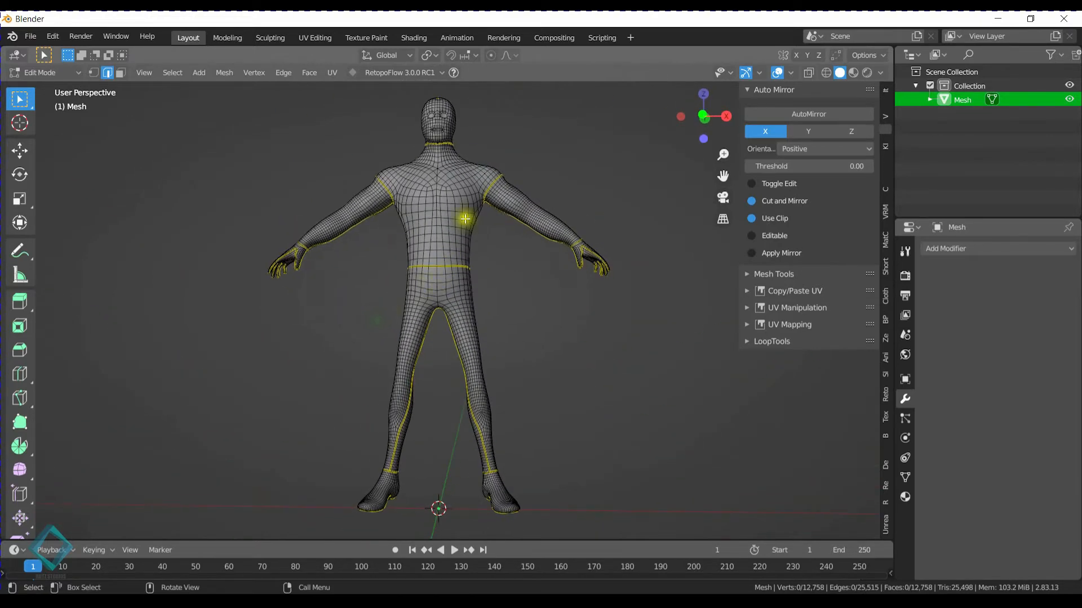
# Switch to the UV Editing workspace, select the whole mesh and unwrap it.
pyautogui.click(314, 37)
pyautogui.press('a')
pyautogui.press('u')
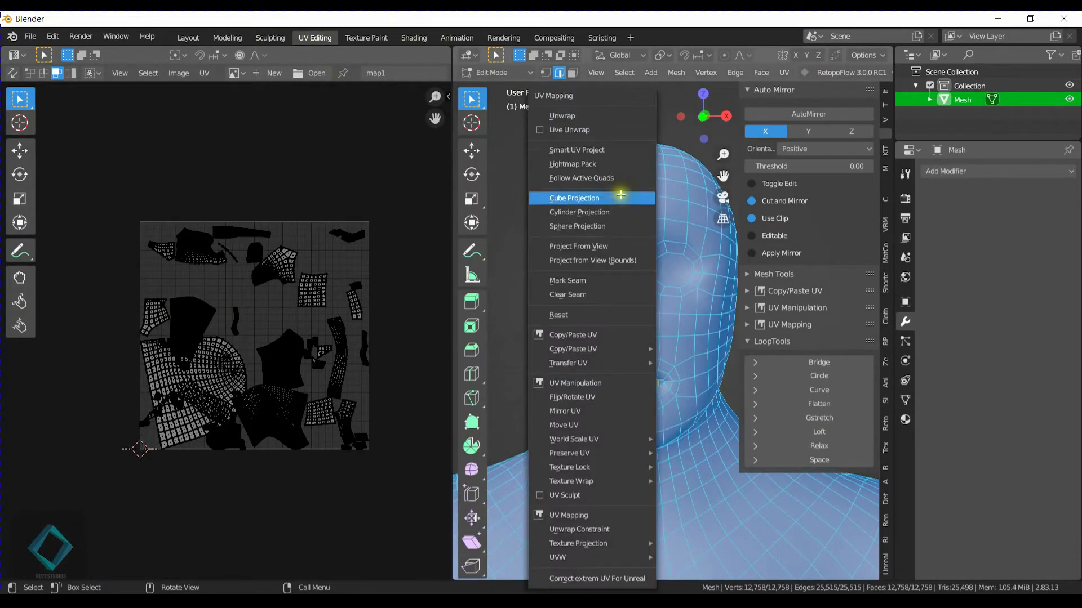
# Inspect the unwrapped UV islands of the torso, head, arms, legs, hands and feet for their shape and layout.
pyautogui.moveTo(313, 357); pyautogui.dragTo(254, 350, button='middle')
pyautogui.scroll(5, 287, 324)
pyautogui.moveTo(189, 308); pyautogui.dragTo(338, 287, button='middle')
pyautogui.moveTo(144, 310); pyautogui.dragTo(289, 285, button='middle')
pyautogui.moveTo(135, 292); pyautogui.dragTo(214, 244, button='middle')
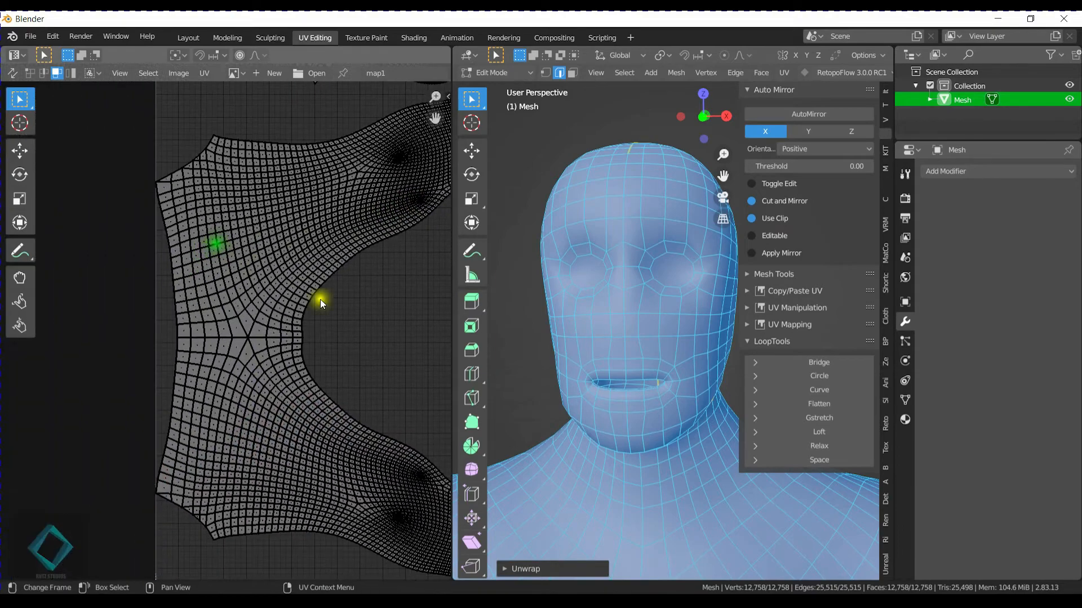
pyautogui.moveTo(320, 299); pyautogui.dragTo(177, 328, button='middle')
pyautogui.moveTo(284, 402); pyautogui.dragTo(109, 271, button='middle')
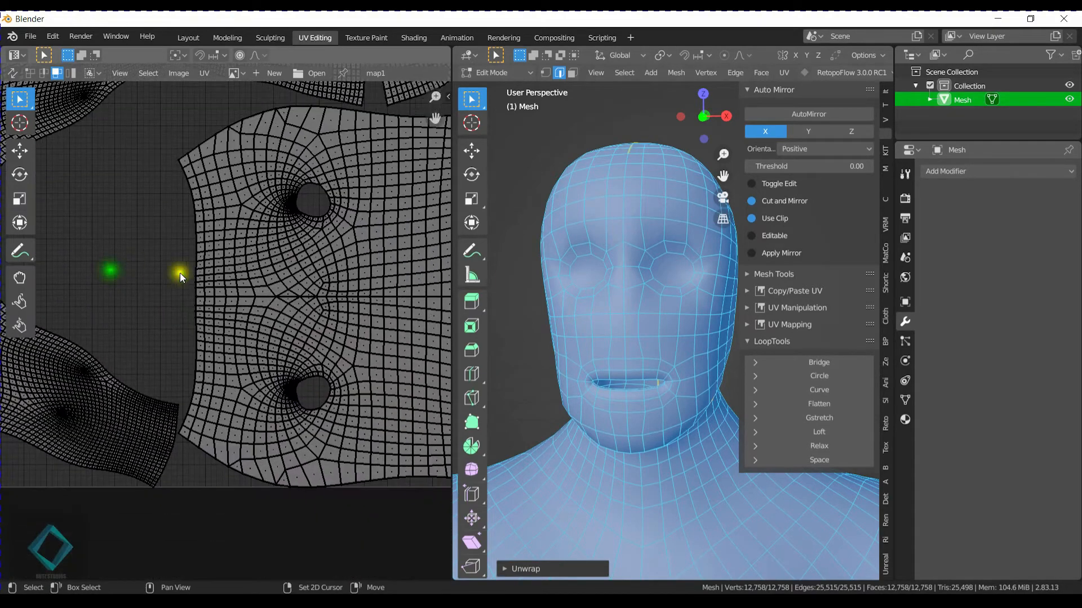
pyautogui.moveTo(366, 286); pyautogui.dragTo(284, 330, button='middle')
pyautogui.moveTo(354, 317); pyautogui.dragTo(229, 229, button='middle')
pyautogui.scroll(3, 295, 363)
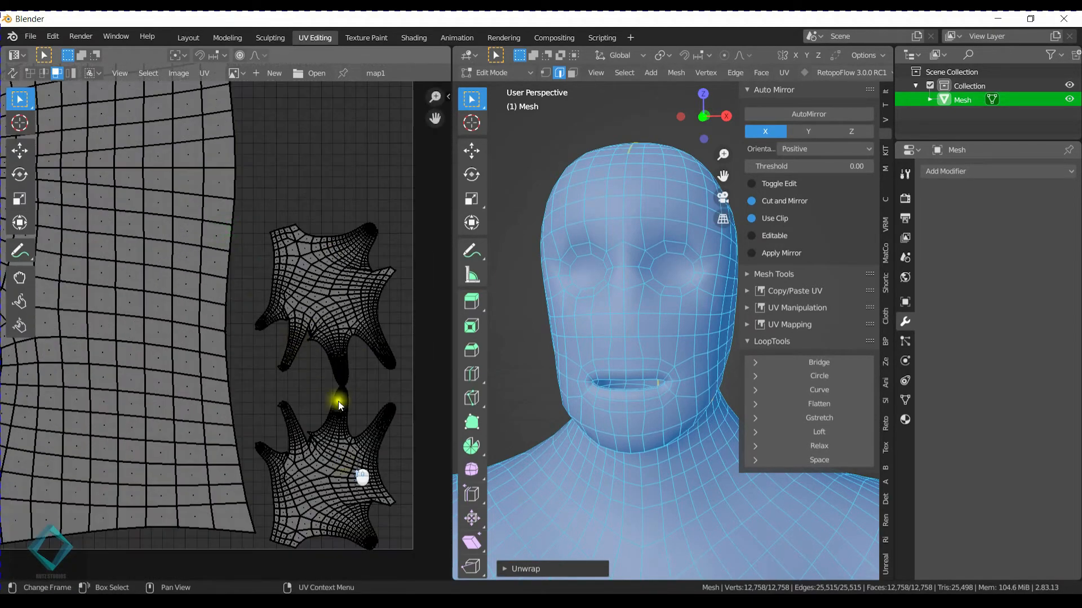
pyautogui.moveTo(323, 162); pyautogui.dragTo(319, 396, button='middle')
pyautogui.scroll(-4, 304, 286)
pyautogui.moveTo(205, 96); pyautogui.dragTo(267, 335, button='middle')
pyautogui.scroll(4, 267, 335)
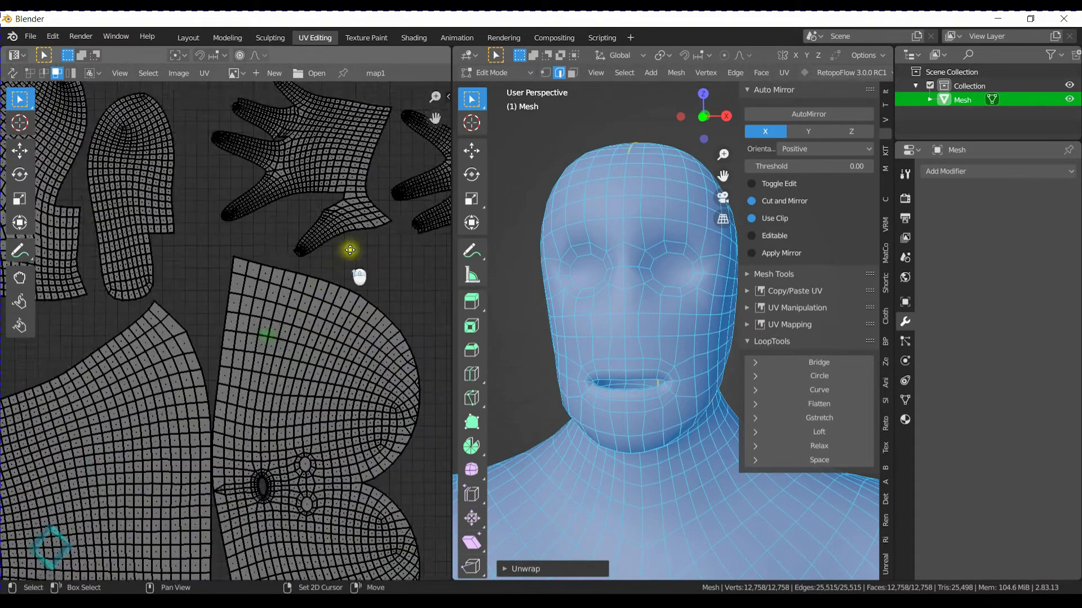
pyautogui.scroll(-3, 350, 250)
pyautogui.scroll(4, 302, 300)
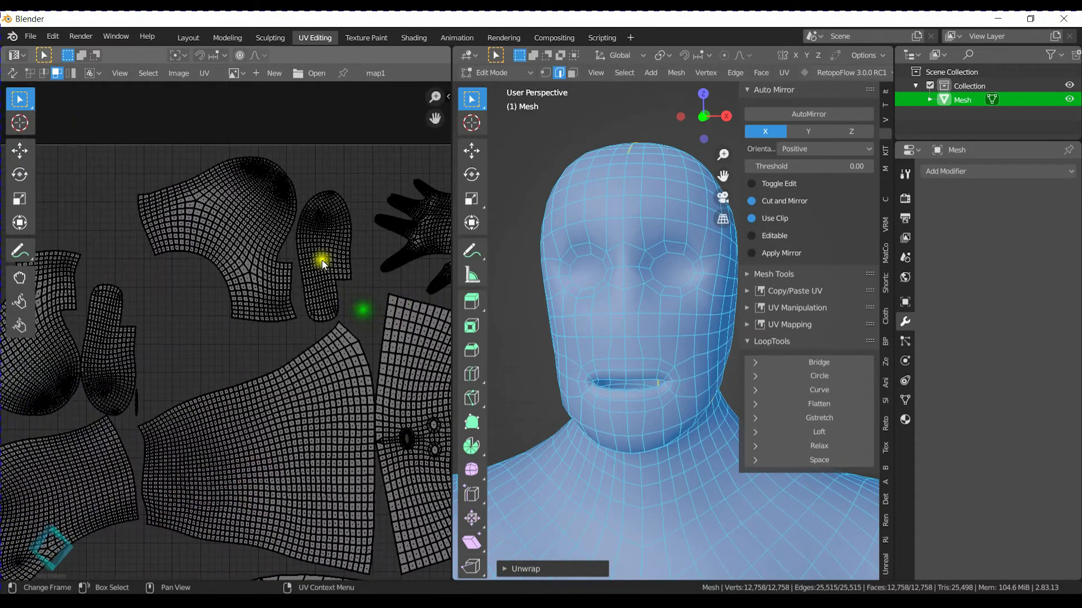
pyautogui.moveTo(210, 231); pyautogui.dragTo(314, 236, button='middle')
pyautogui.moveTo(314, 294); pyautogui.dragTo(182, 283, button='middle')
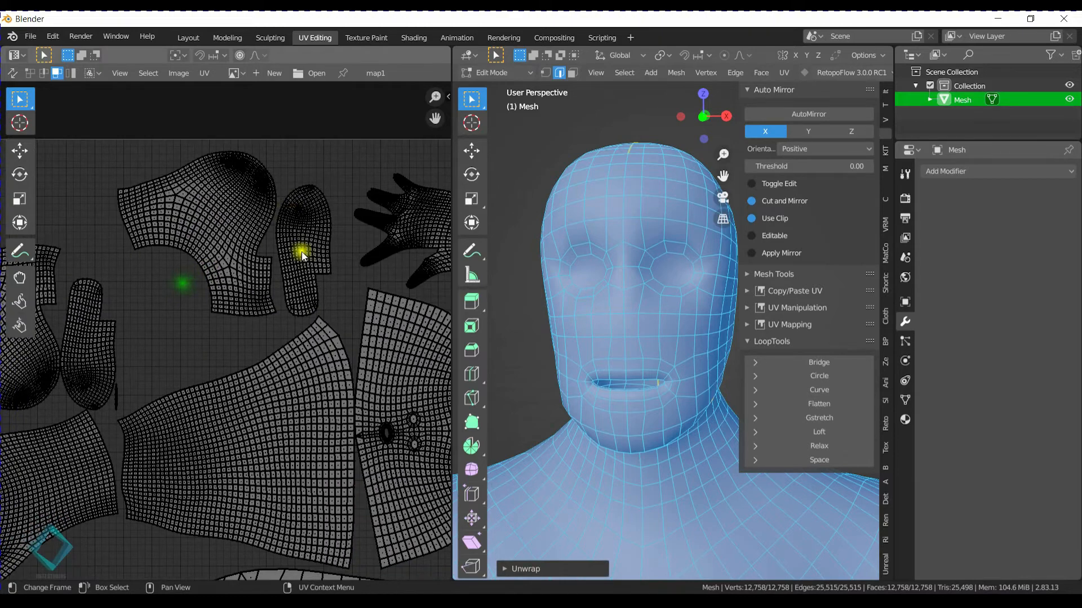
# Examine the leg, arm, foot, hand, head and torso UV islands up close and compare their size, shape and packing.
pyautogui.moveTo(93, 301); pyautogui.dragTo(367, 285, button='middle')
pyautogui.scroll(3, 211, 237)
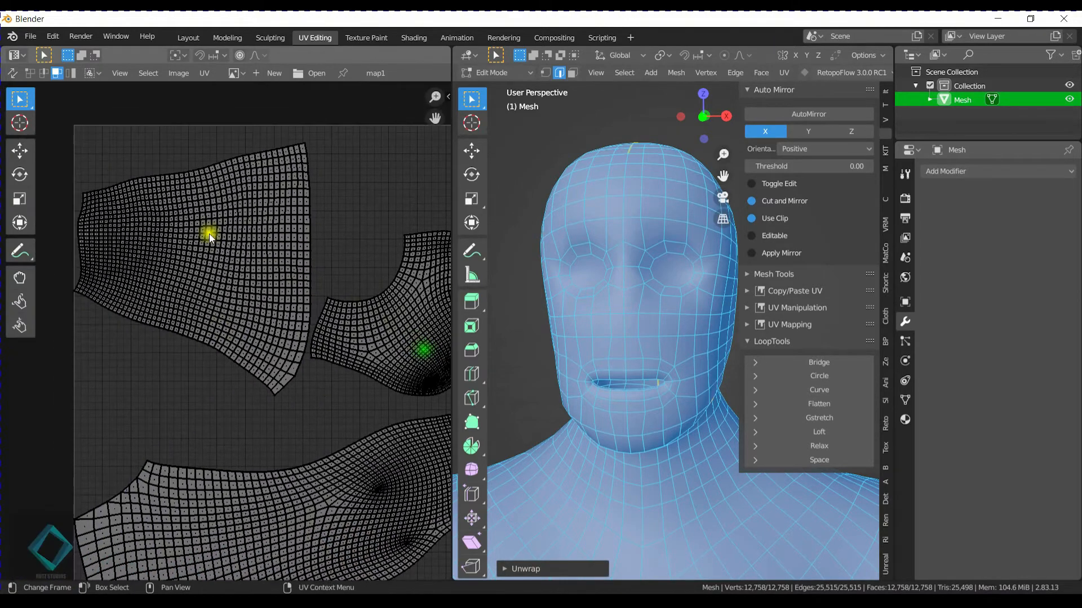
pyautogui.scroll(-3, 186, 287)
pyautogui.moveTo(195, 299); pyautogui.dragTo(274, 310, button='middle')
pyautogui.scroll(3, 273, 306)
pyautogui.moveTo(286, 225); pyautogui.dragTo(343, 330, button='middle')
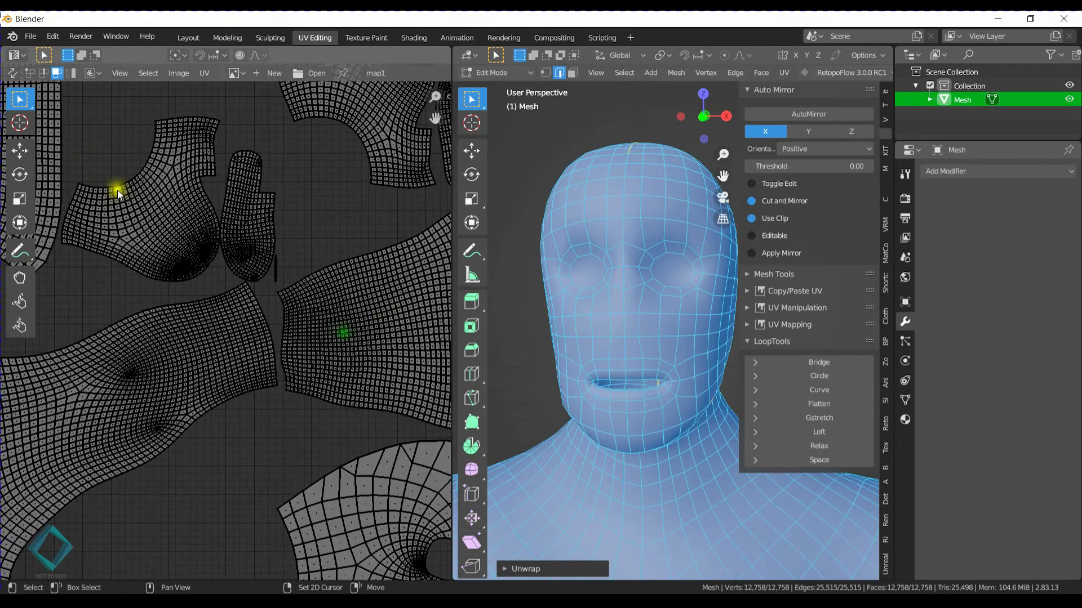
pyautogui.moveTo(236, 285); pyautogui.dragTo(354, 322, button='middle')
pyautogui.moveTo(117, 169); pyautogui.dragTo(150, 267, button='middle')
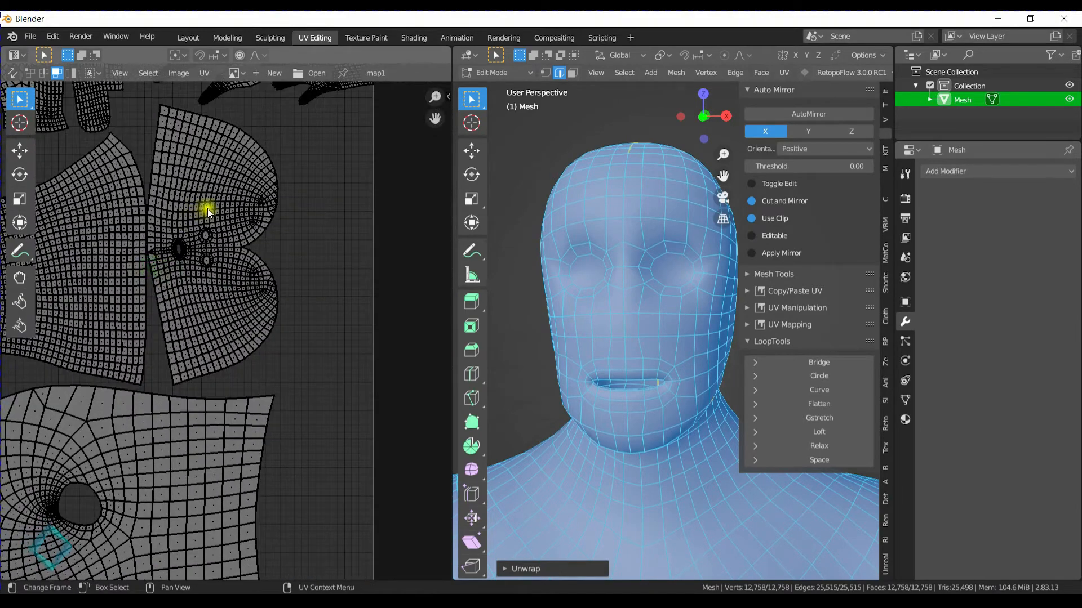
pyautogui.moveTo(208, 211); pyautogui.dragTo(343, 174, button='middle')
pyautogui.scroll(3, 338, 167)
pyautogui.scroll(-5, 276, 265)
pyautogui.moveTo(251, 236); pyautogui.dragTo(265, 329, button='middle')
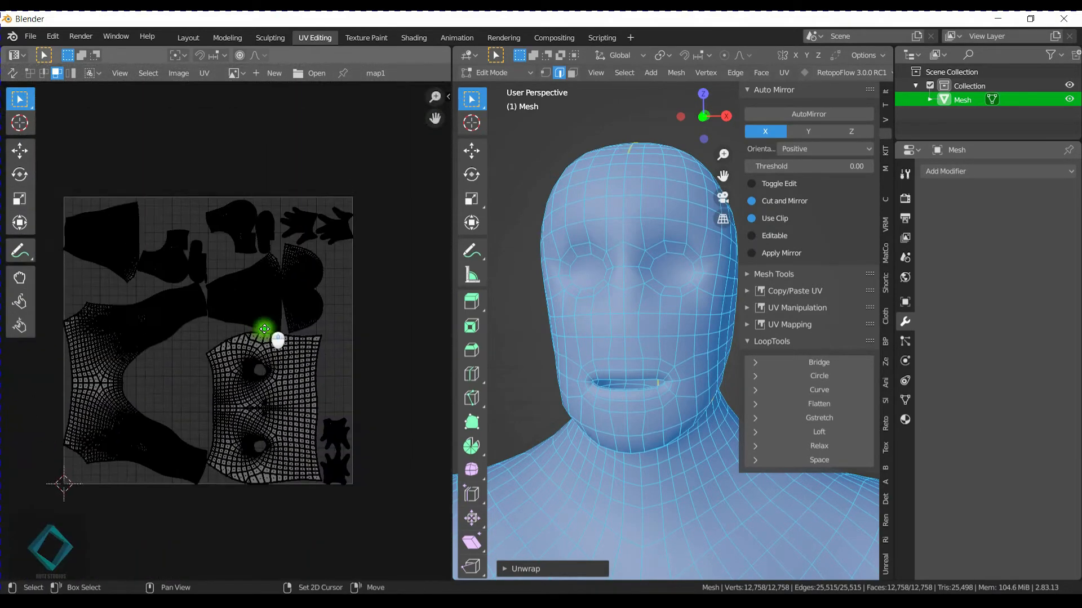
pyautogui.scroll(4, 264, 310)
pyautogui.scroll(-3, 242, 303)
pyautogui.moveTo(316, 287); pyautogui.dragTo(285, 253, button='middle')
pyautogui.scroll(2, 237, 304)
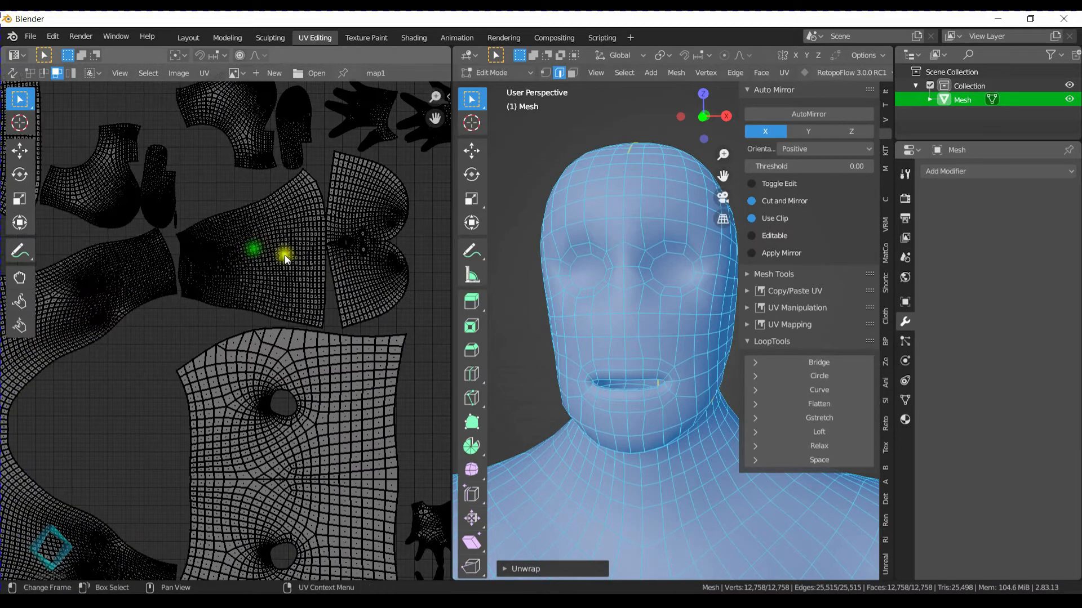
# Widen the UV editor, hide the 3D viewport's sidebar, and fit the UV layout in view.
pyautogui.moveTo(452, 292); pyautogui.dragTo(594, 291)
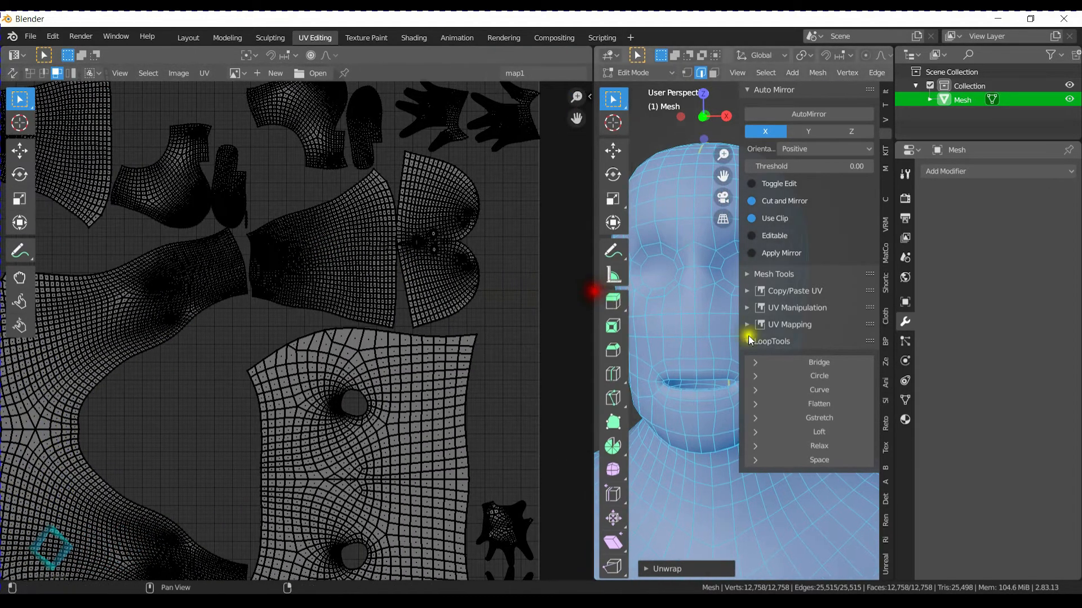
pyautogui.press('n')
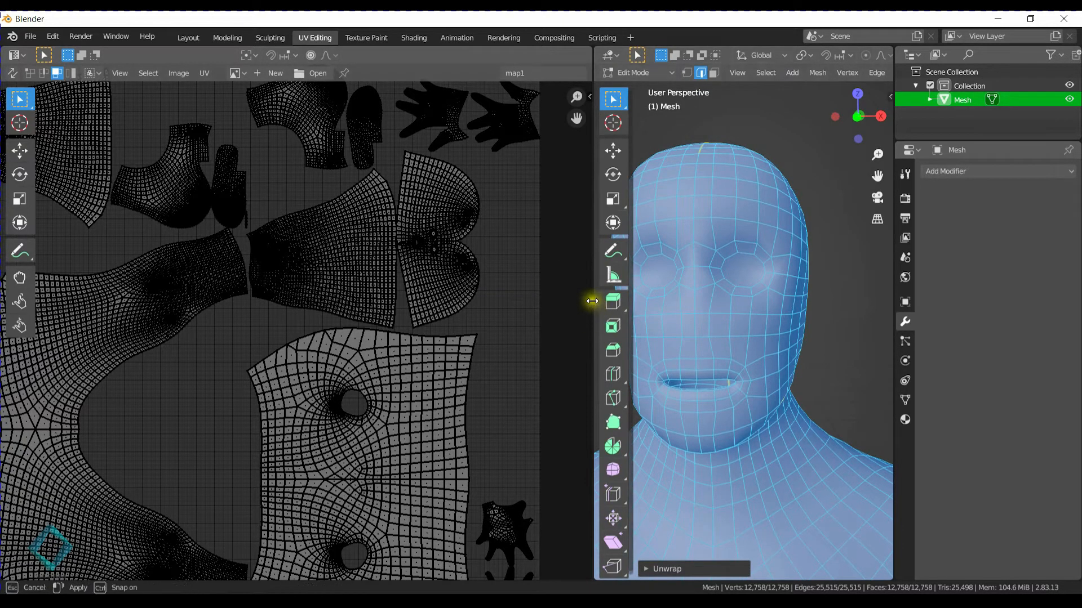
pyautogui.moveTo(594, 303); pyautogui.dragTo(528, 304)
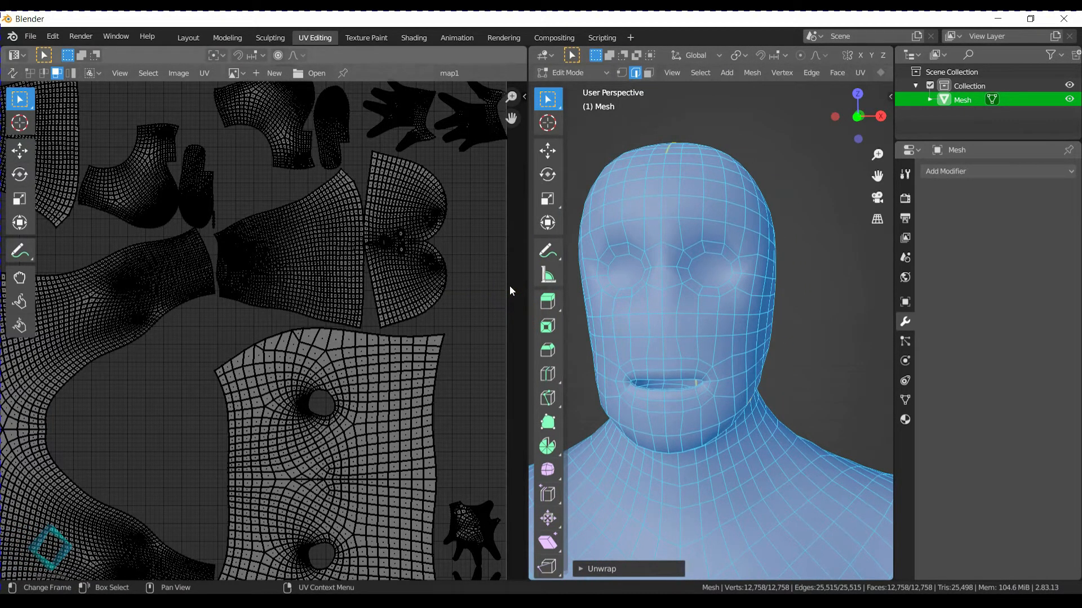
pyautogui.scroll(-5, 336, 347)
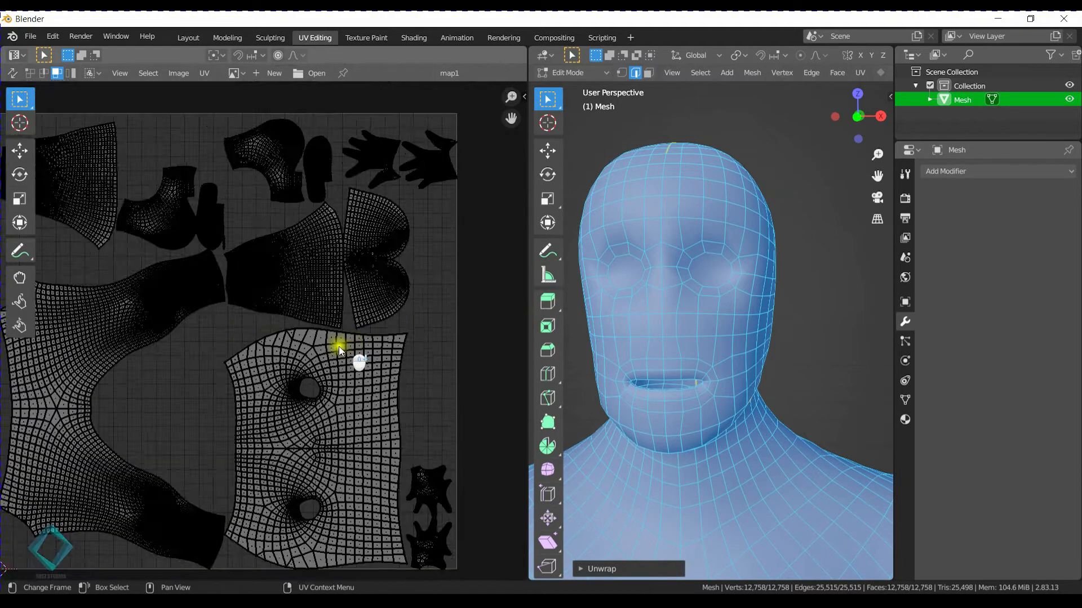
pyautogui.scroll(2, 313, 333)
# Select all UV islands, review the UVPackmaster2 packing options, then deselect the islands and hide the UV editor's sidebar.
pyautogui.press('a')
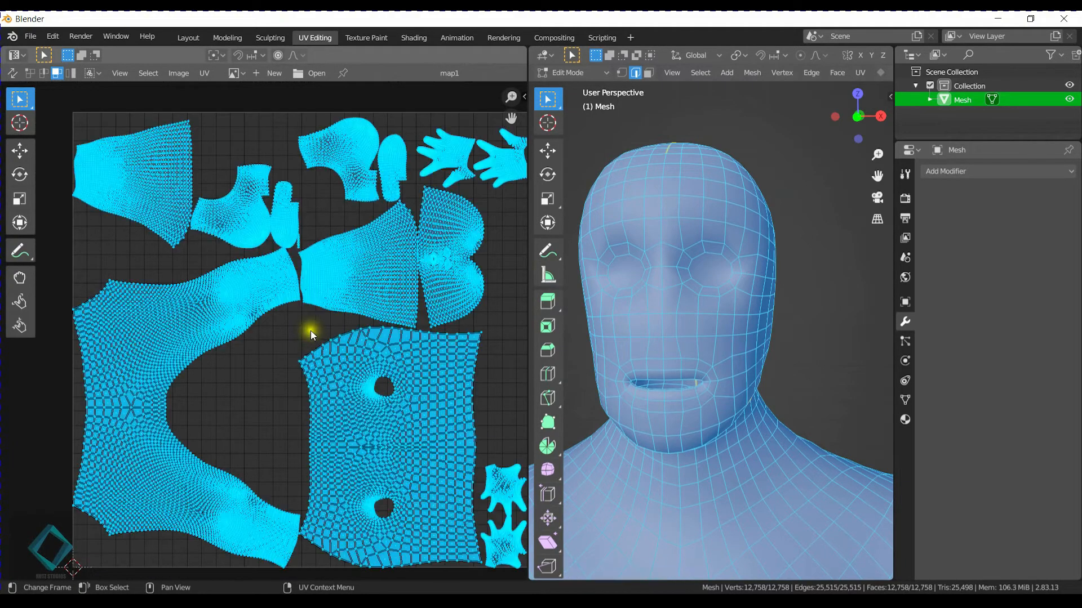
pyautogui.press('Tab')
pyautogui.press('Tab')
pyautogui.press('n')
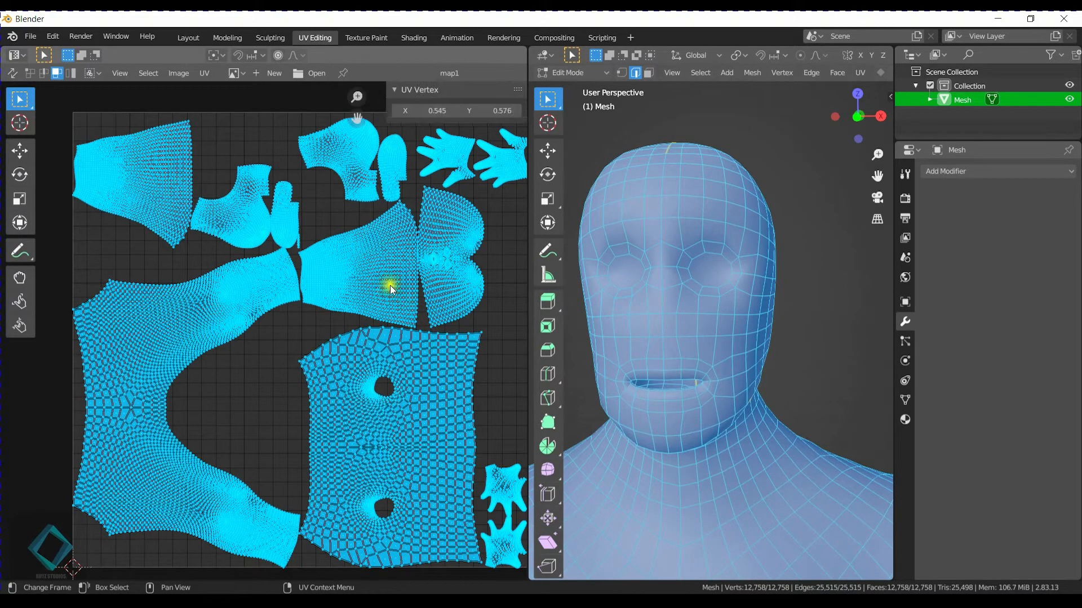
pyautogui.click(517, 194)
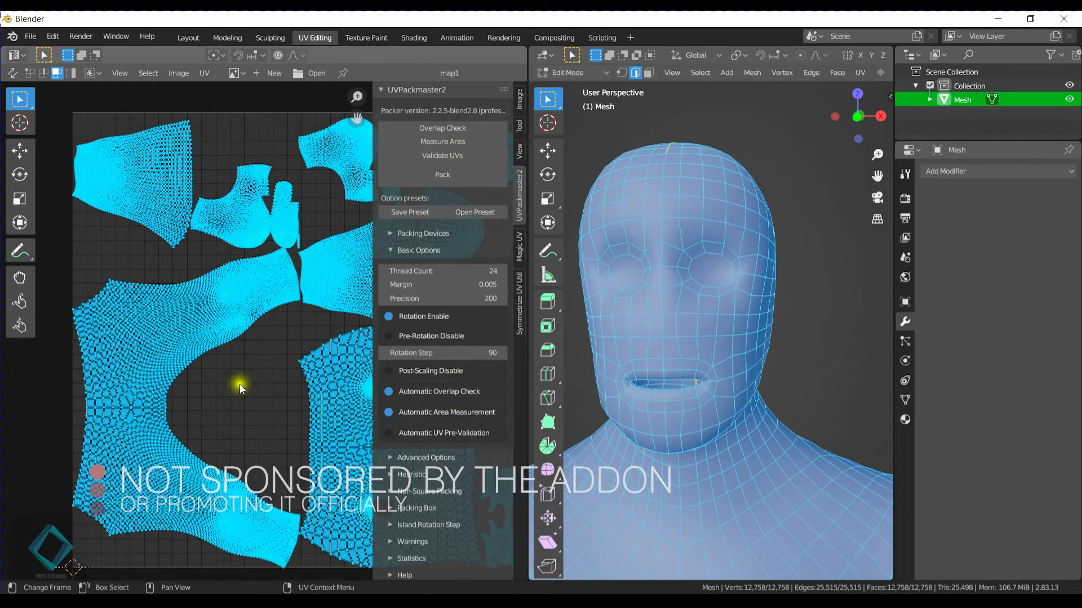
pyautogui.click(221, 377)
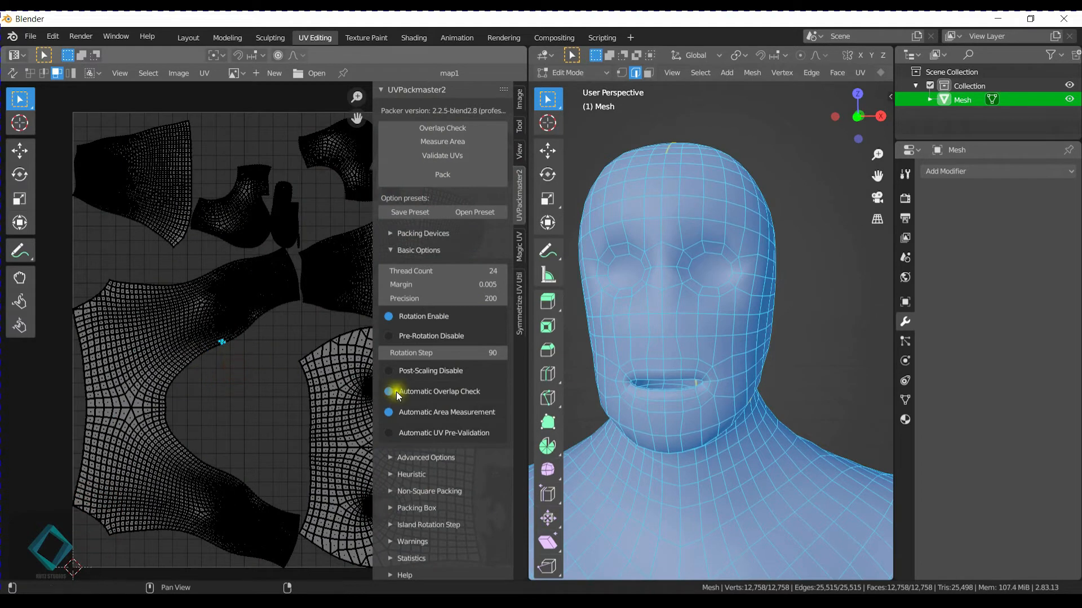
pyautogui.press('n')
# Select the torso's UV island, rotate it roughly a quarter turn and reposition it within the UV space.
pyautogui.press('l')
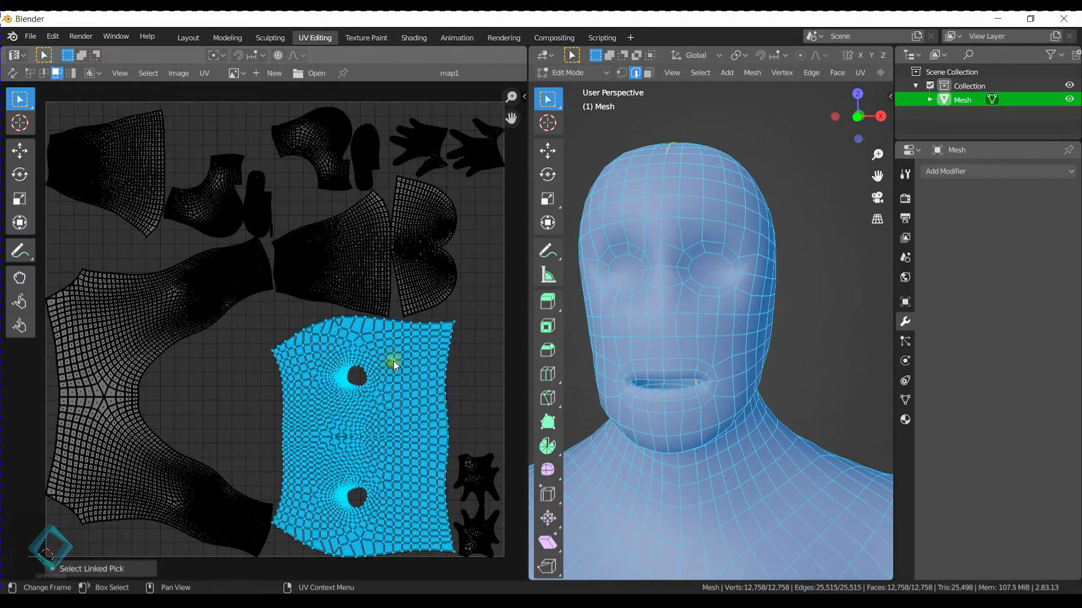
pyautogui.press('g')
pyautogui.press('r')
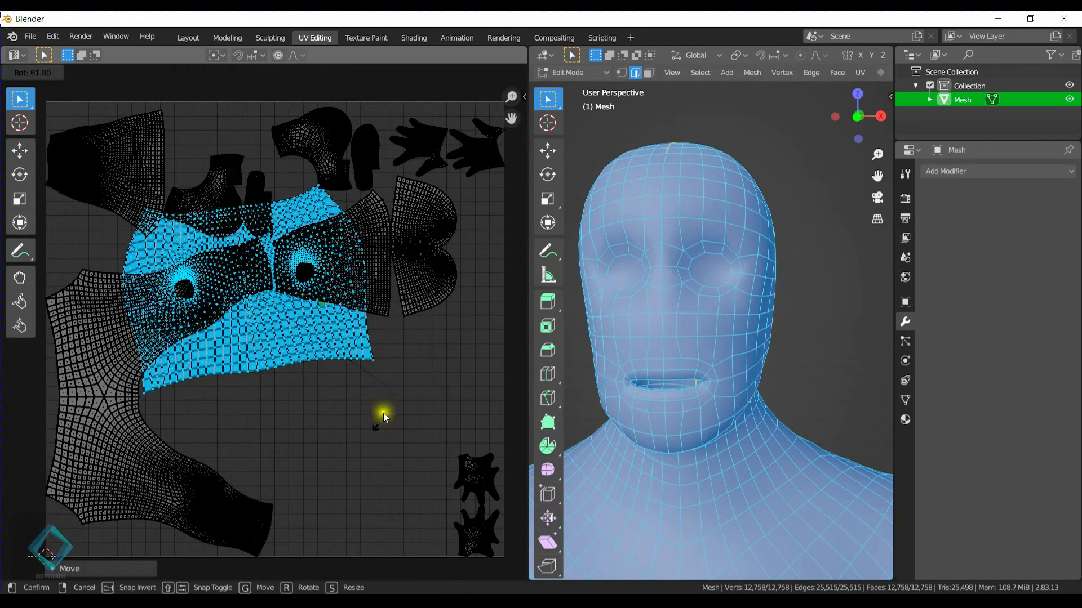
pyautogui.click(366, 437)
pyautogui.press('g')
pyautogui.click(420, 499)
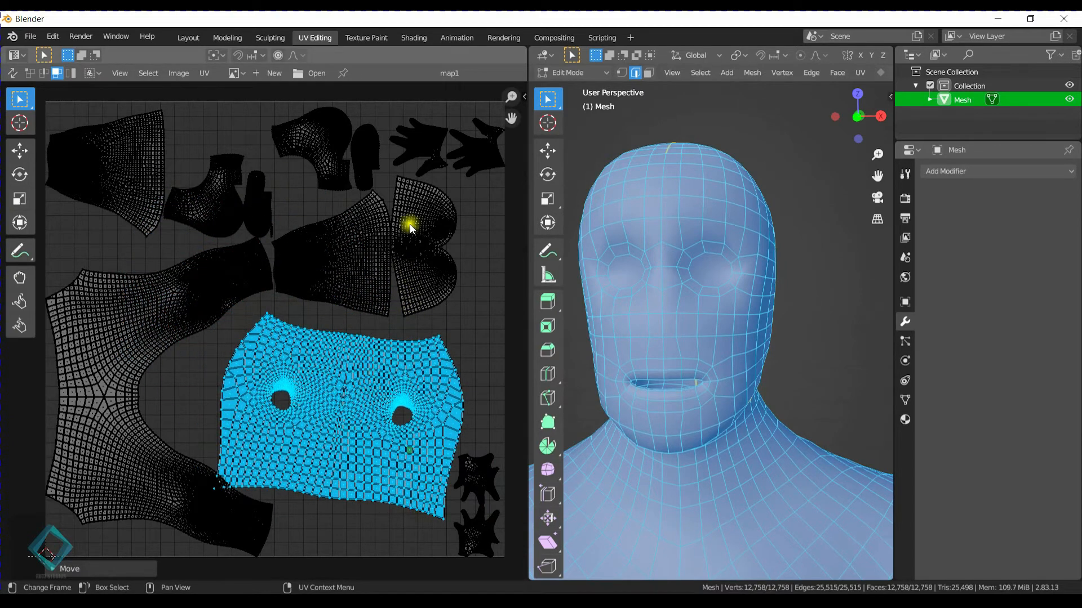
# Select only the head's UV island, move it over the leg islands, scale it up about 2.8 times, and tilt it slightly.
pyautogui.hotkey('alt', 'a')
pyautogui.press('l')
pyautogui.press('g')
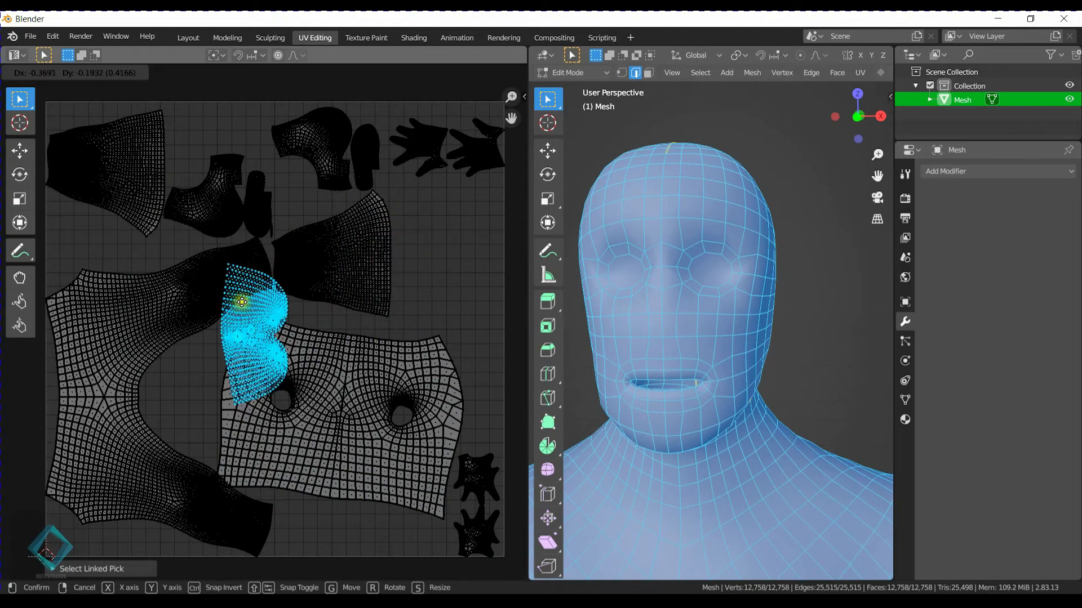
pyautogui.click(248, 301)
pyautogui.press('s')
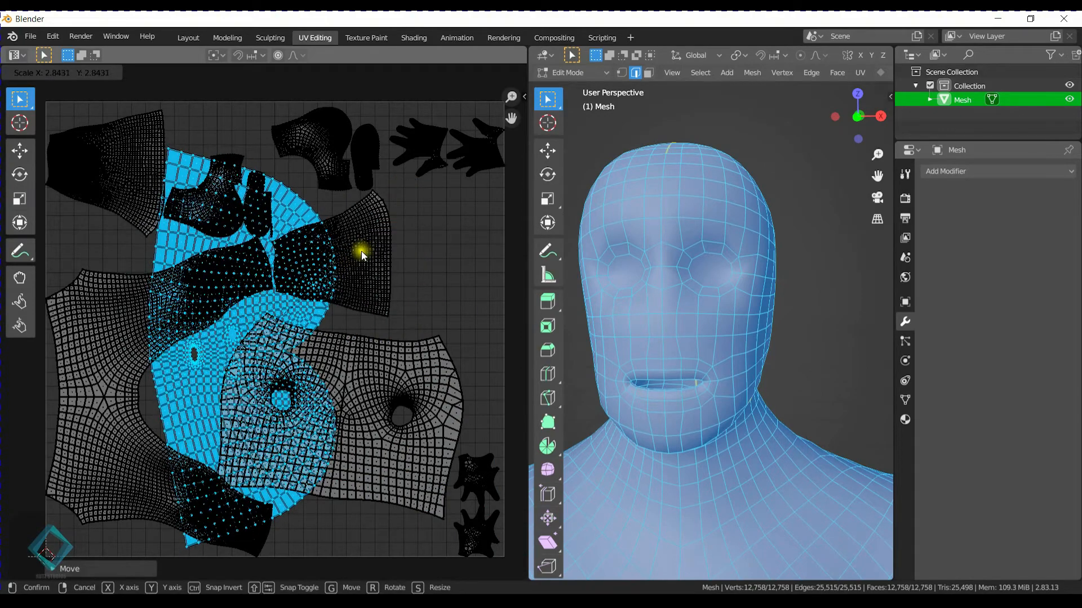
pyautogui.click(361, 251)
pyautogui.press('g')
pyautogui.click(279, 221)
pyautogui.press('g')
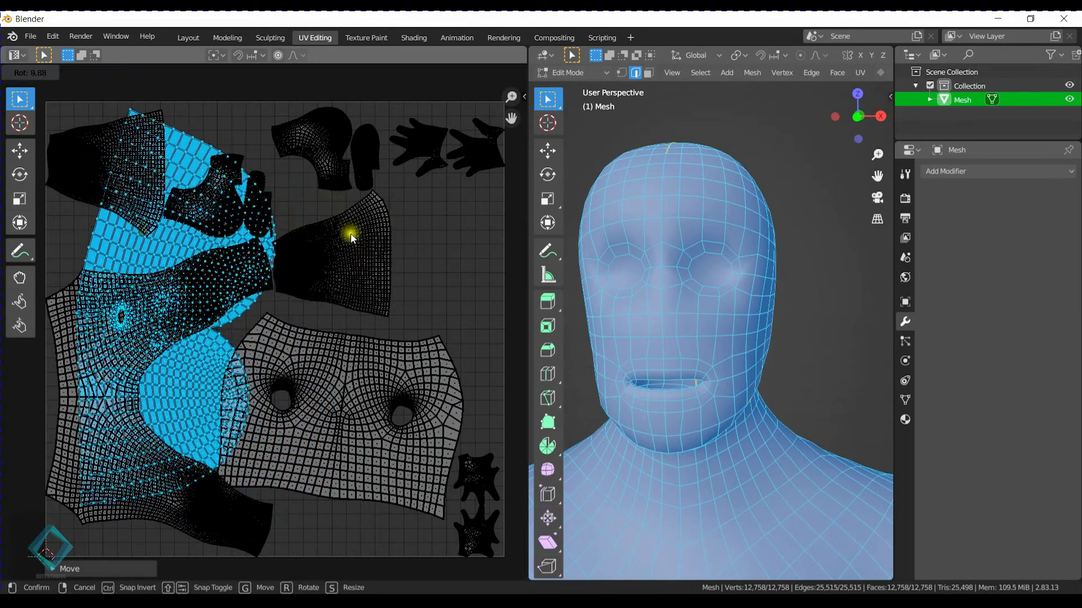
pyautogui.click(343, 222)
pyautogui.press('g')
pyautogui.click(339, 237)
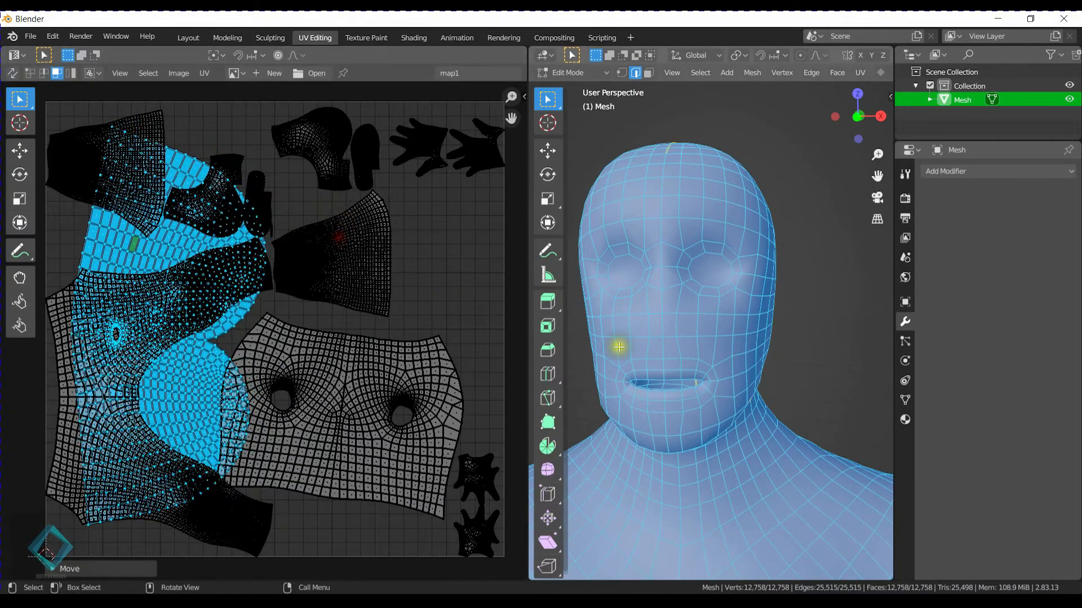
# Isolate the head's linked faces on the mesh to examine the enlarged head UV island on its own.
pyautogui.scroll(3, 355, 289)
pyautogui.scroll(2, 414, 293)
pyautogui.moveTo(414, 293); pyautogui.dragTo(349, 261, button='middle')
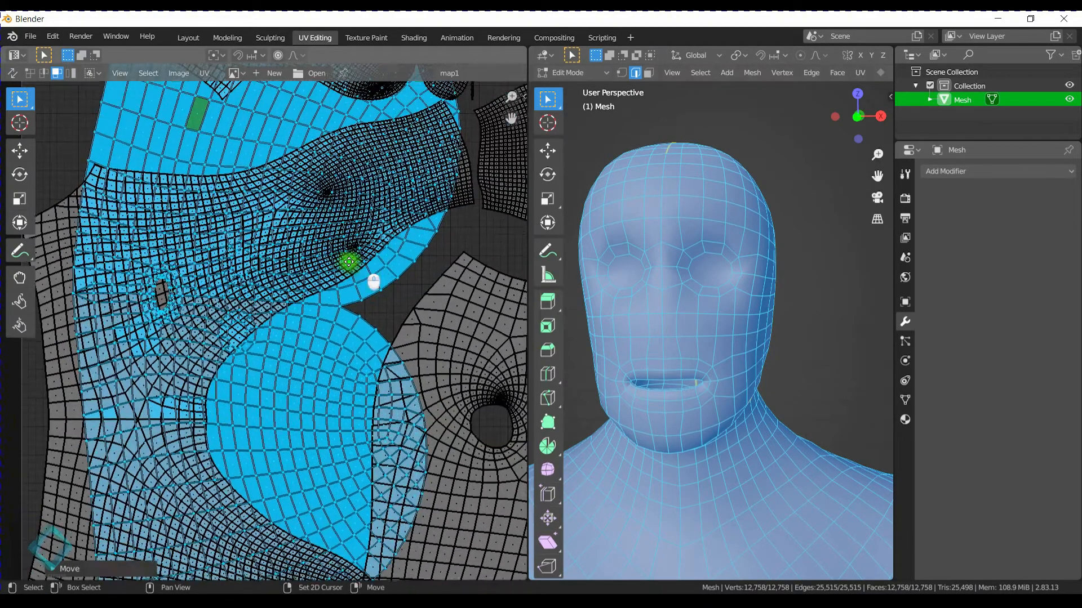
pyautogui.scroll(-2, 360, 307)
pyautogui.moveTo(360, 306); pyautogui.dragTo(332, 308, button='middle')
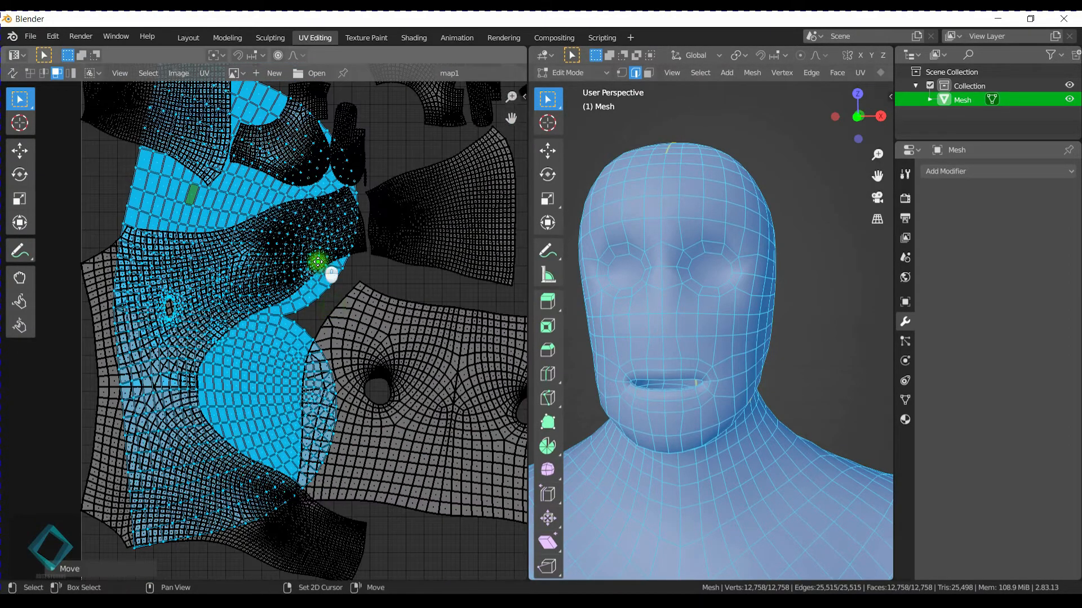
pyautogui.moveTo(314, 261); pyautogui.dragTo(317, 293, button='middle')
pyautogui.click(724, 304)
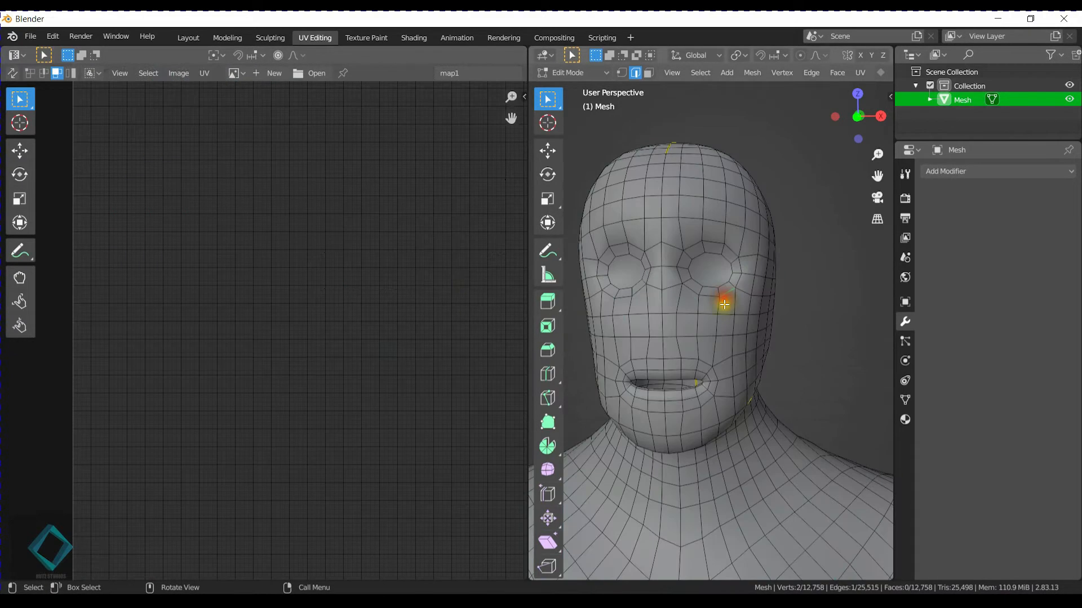
pyautogui.press('l')
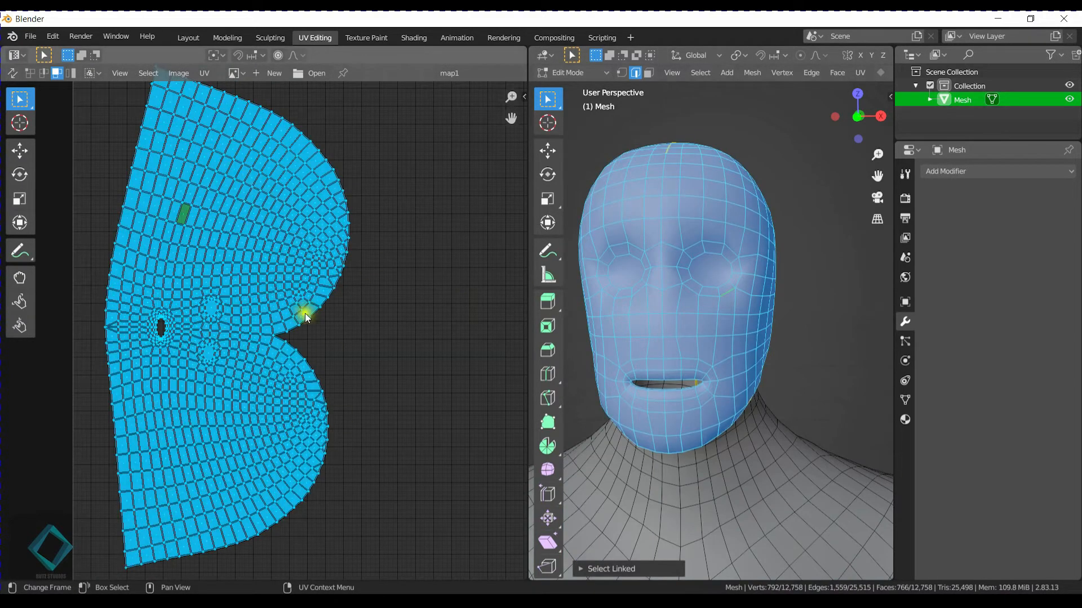
# Reselect the whole mesh, unwrap it again, and expand the Unwrap operator's settings.
pyautogui.press('a')
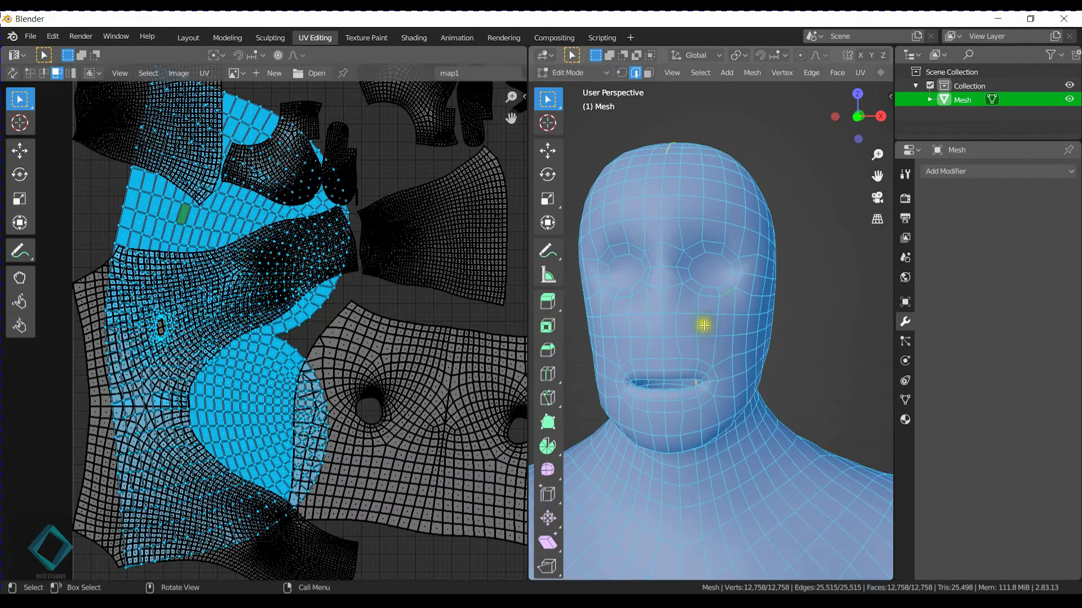
pyautogui.press('u')
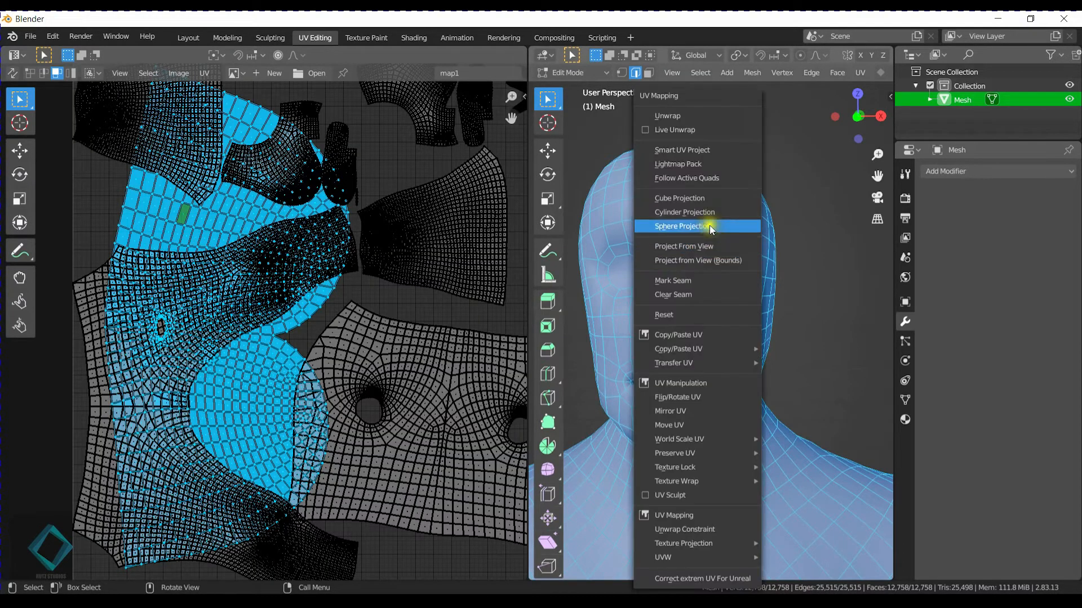
pyautogui.click(708, 117)
pyautogui.click(617, 568)
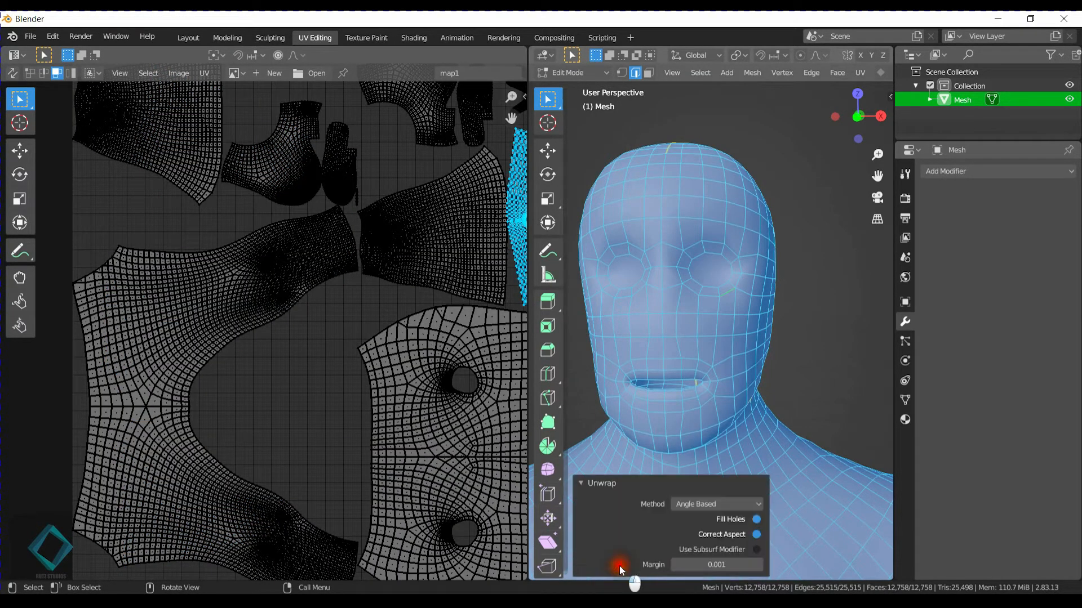
pyautogui.scroll(-3, 385, 336)
pyautogui.scroll(2, 385, 337)
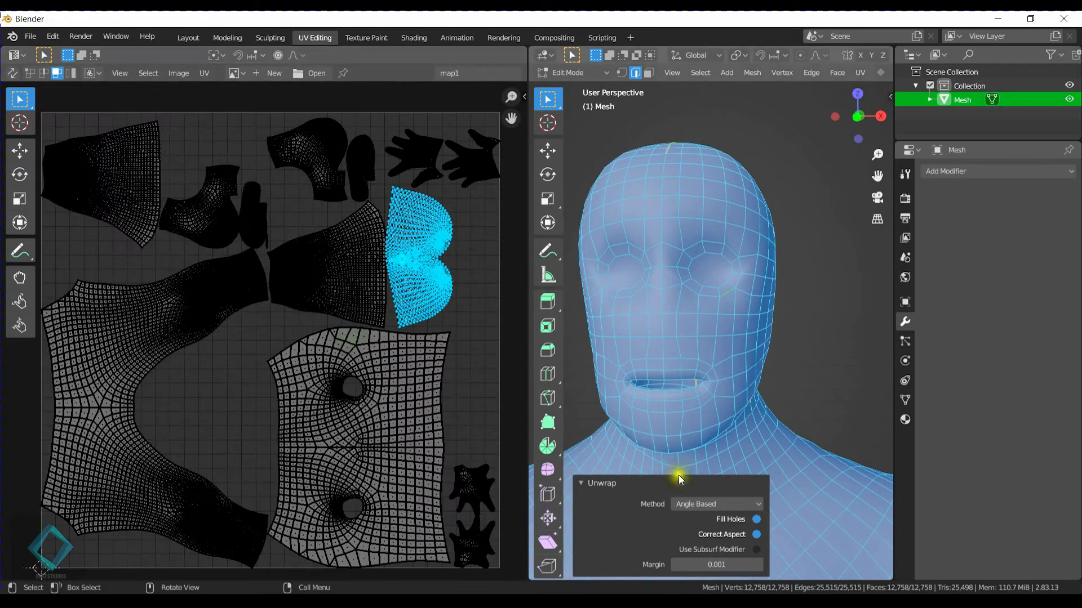
# Try the Conformal unwrap method and examine how it lays out the torso, leg and head islands.
pyautogui.click(701, 504)
pyautogui.click(700, 536)
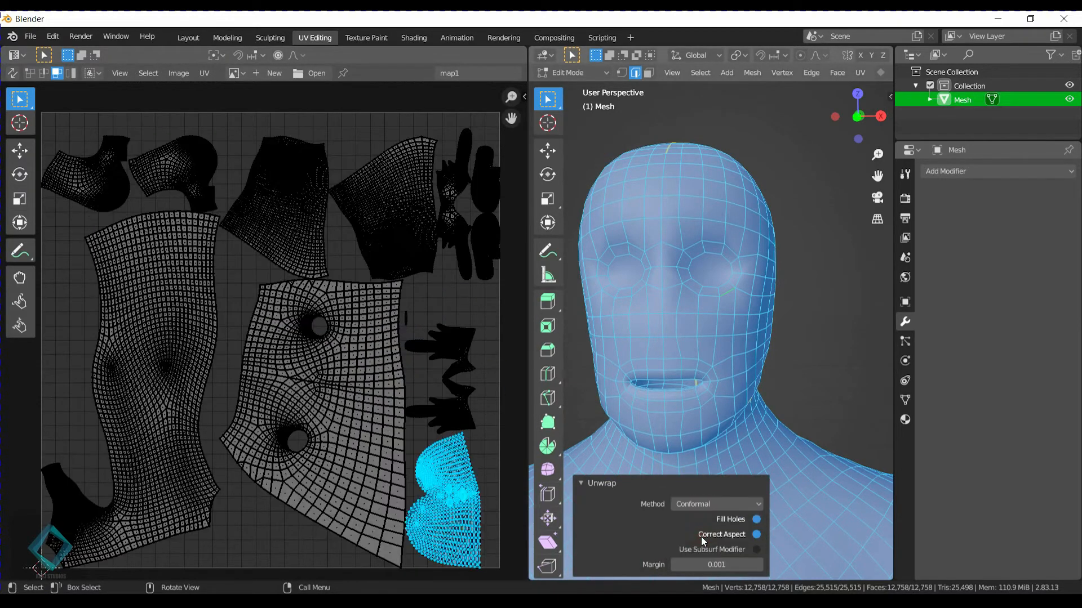
pyautogui.moveTo(421, 435); pyautogui.dragTo(375, 343, button='middle')
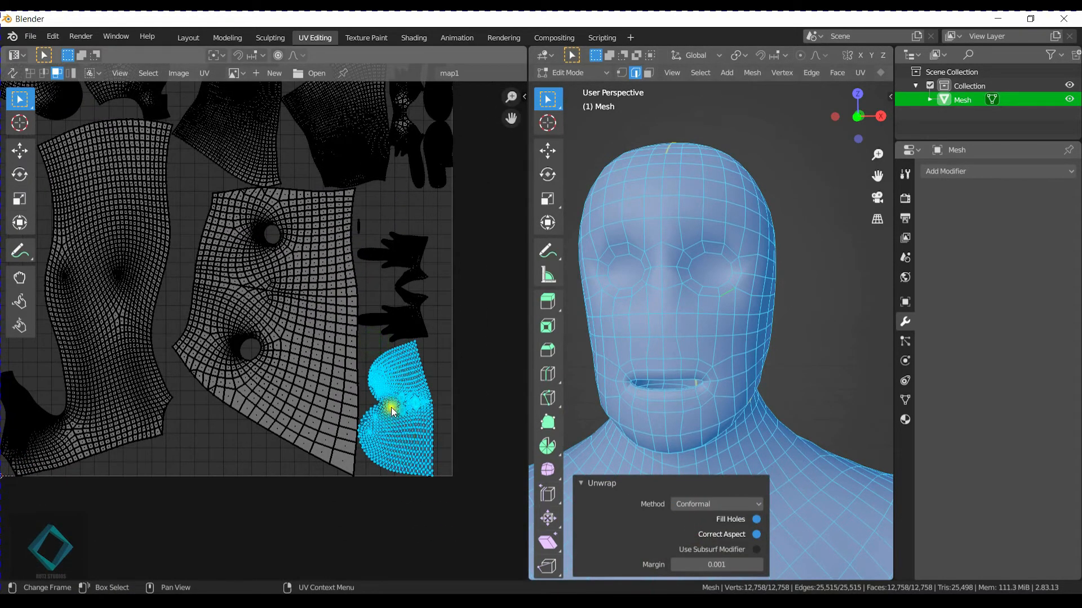
pyautogui.moveTo(291, 355); pyautogui.dragTo(319, 359, button='middle')
pyautogui.moveTo(258, 261); pyautogui.dragTo(276, 312, button='middle')
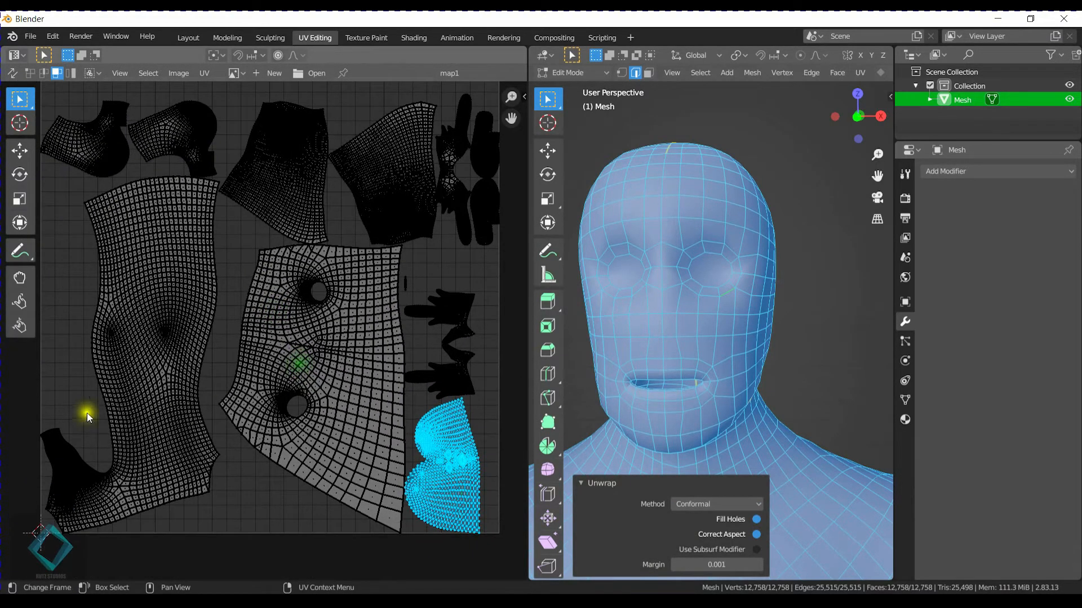
# Set the unwrap method to Angle Based and the island margin to about 0.10.
pyautogui.click(702, 503)
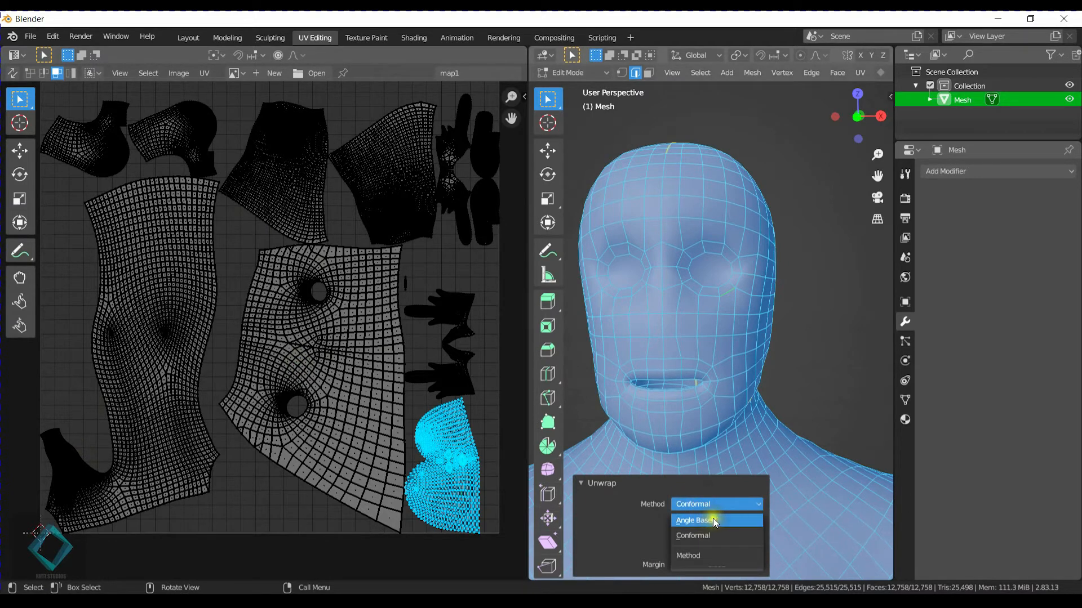
pyautogui.click(712, 519)
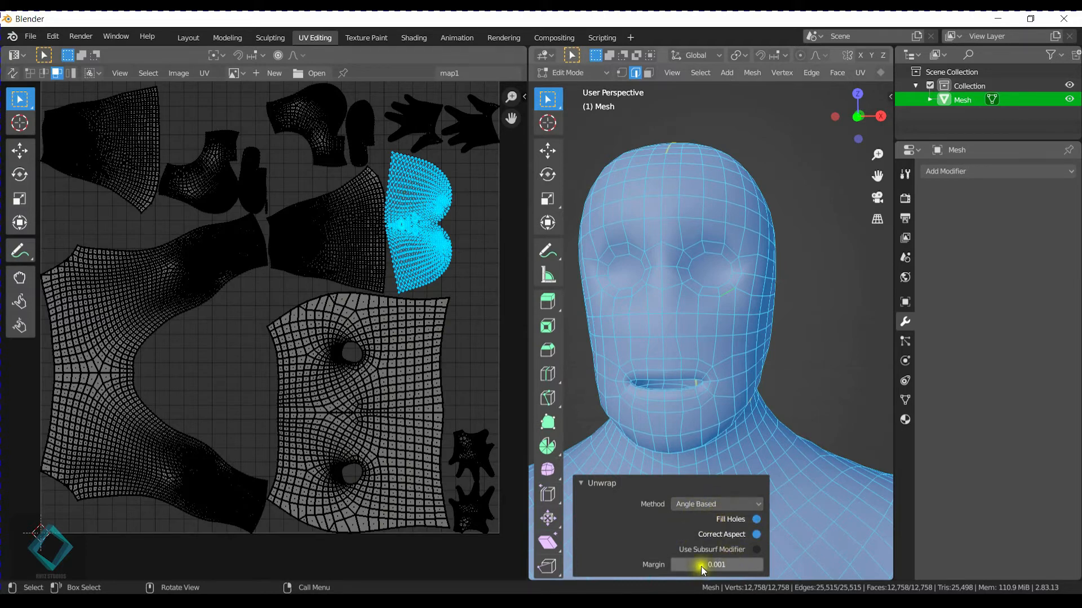
pyautogui.moveTo(745, 574); pyautogui.dragTo(699, 565)
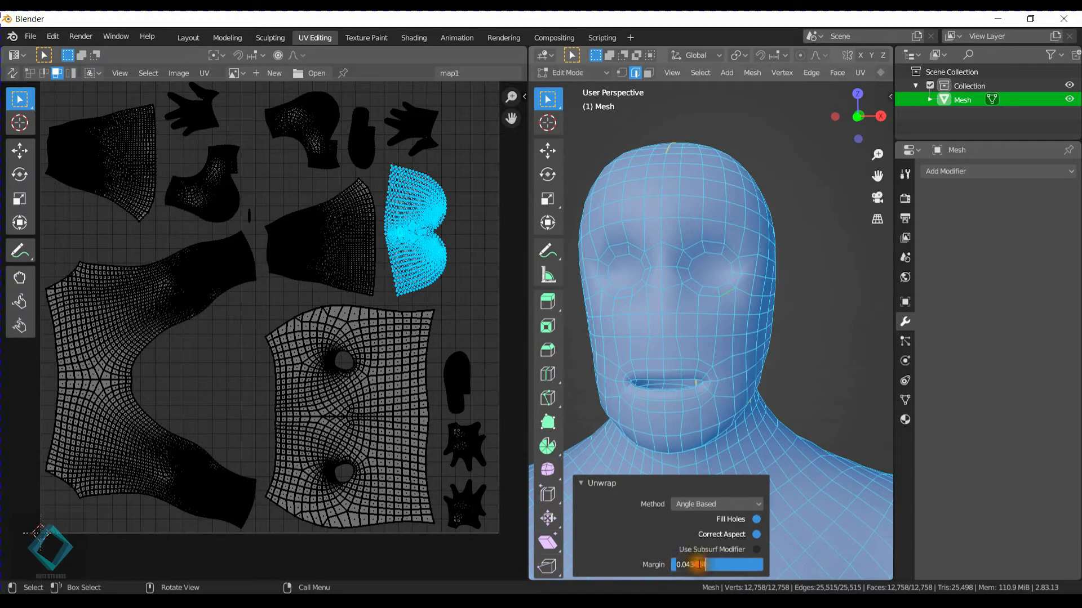
pyautogui.press('Return')
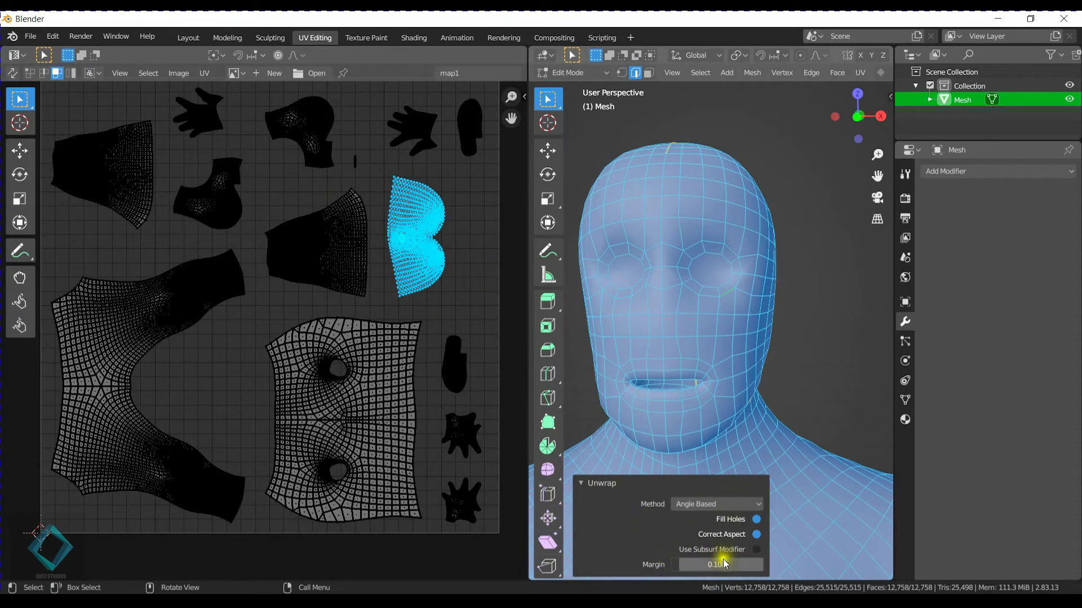
# Set the unwrap island margin to 0.01 and keep the whole mesh selected.
pyautogui.write('.01')
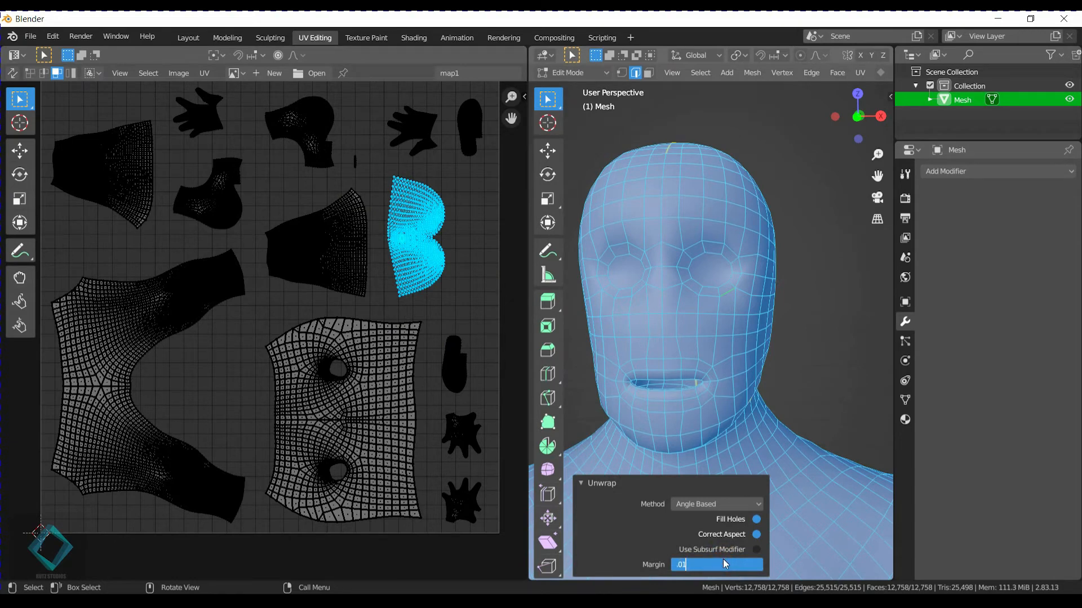
pyautogui.press('Return')
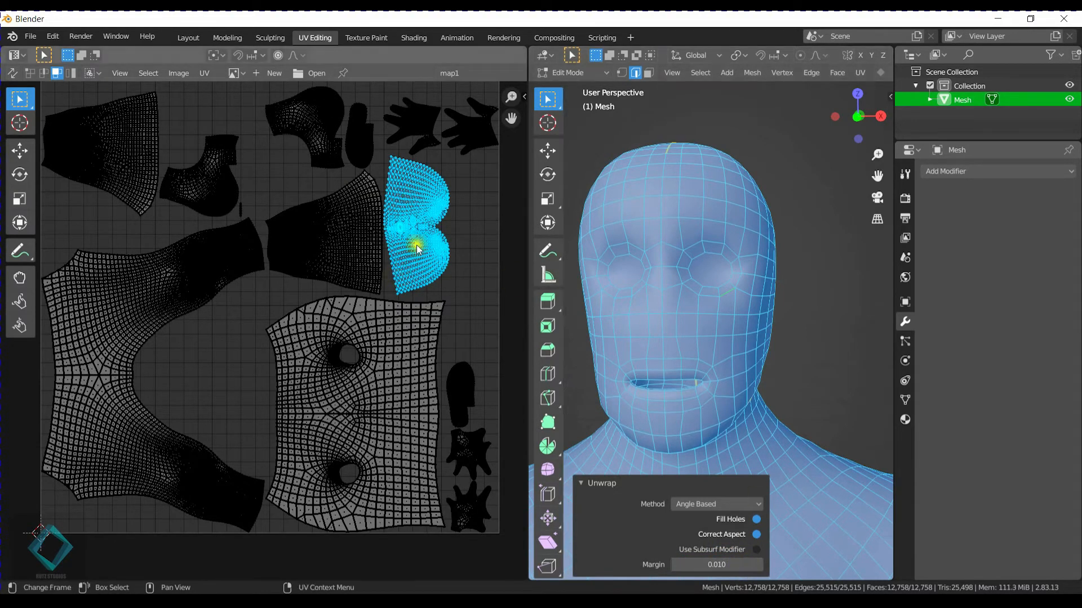
pyautogui.click(701, 296)
pyautogui.press('a')
# Select only the head's UV island, enlarge it substantially, and place it over the leg and torso islands.
pyautogui.click(429, 208)
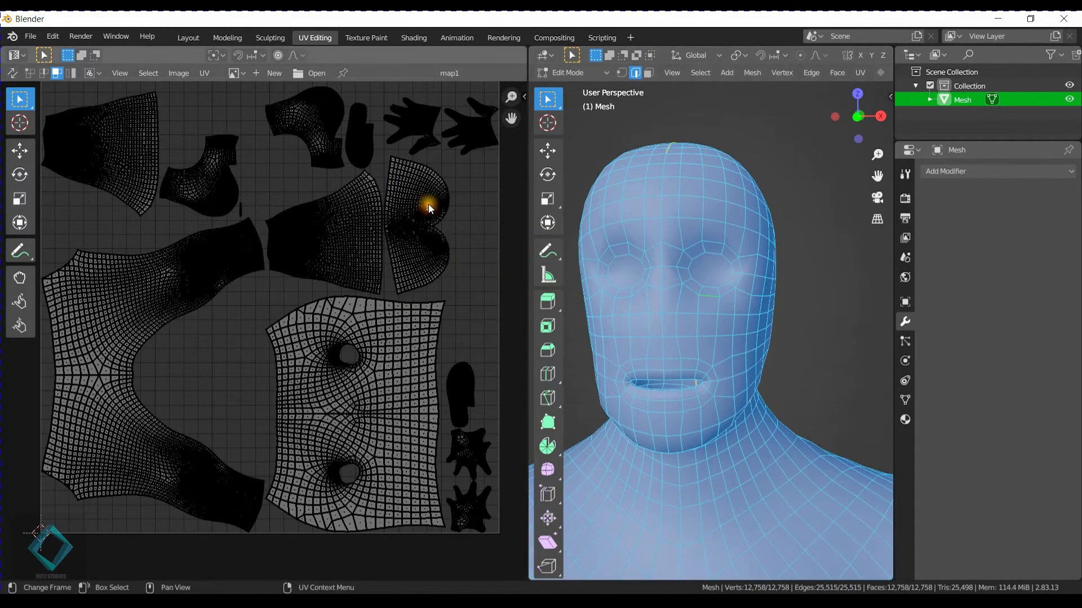
pyautogui.press('l')
pyautogui.press('g')
pyautogui.click(240, 252)
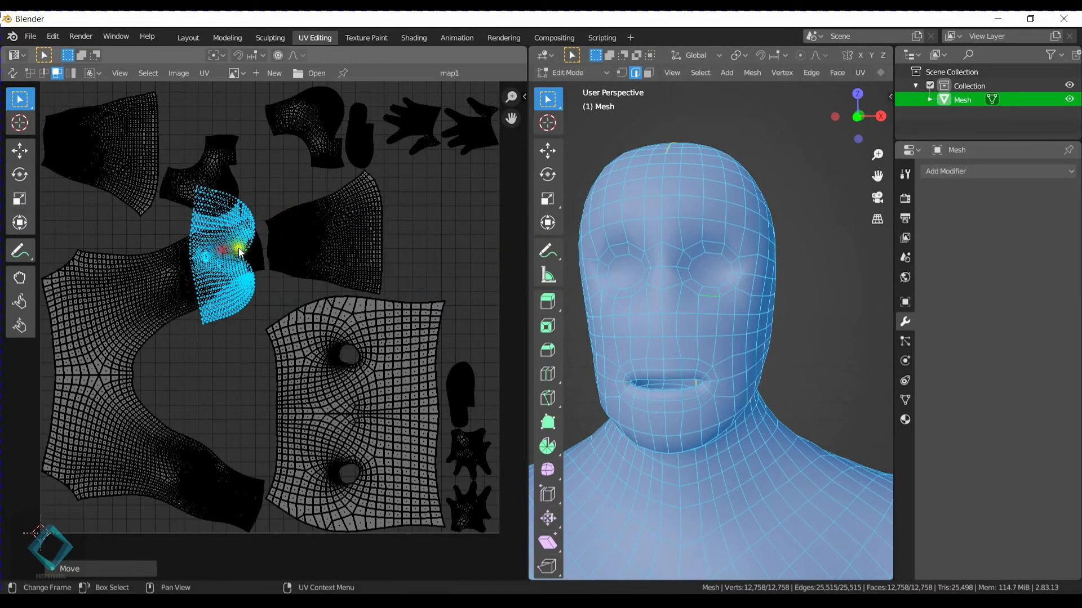
pyautogui.press('s')
pyautogui.click(290, 257)
pyautogui.press('g')
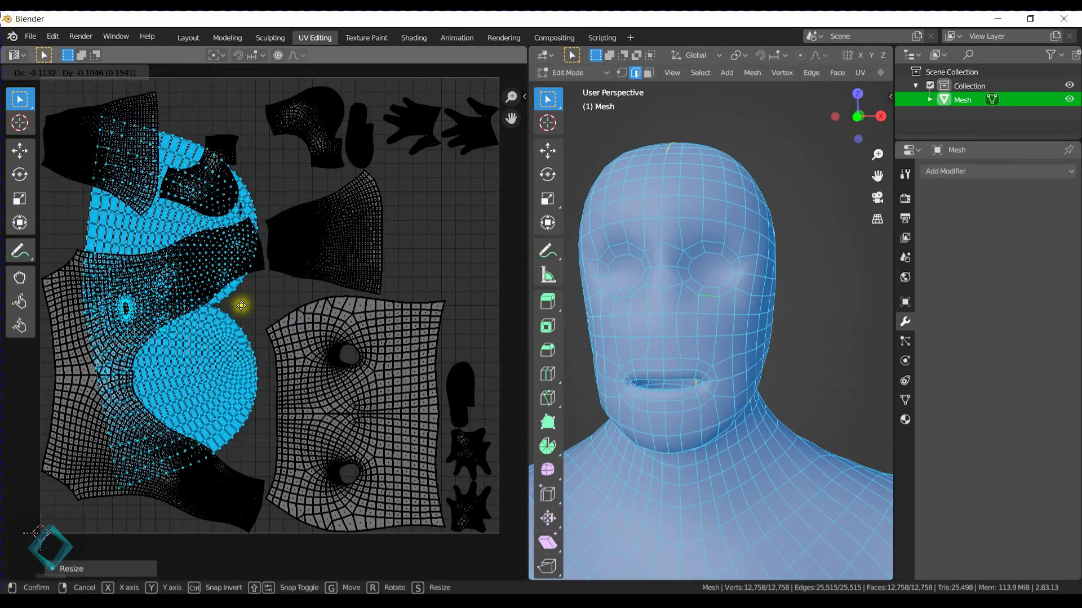
pyautogui.click(231, 303)
pyautogui.press('r')
pyautogui.click(303, 255)
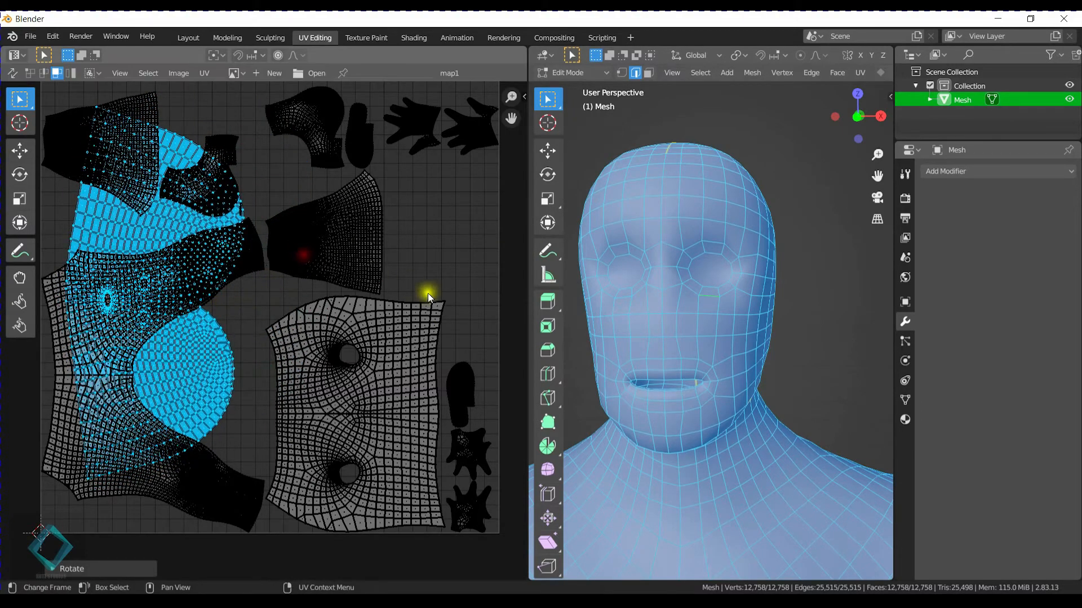
# Select all UV islands and pack them into the UV square with UVPackmaster2.
pyautogui.scroll(-1, 417, 307)
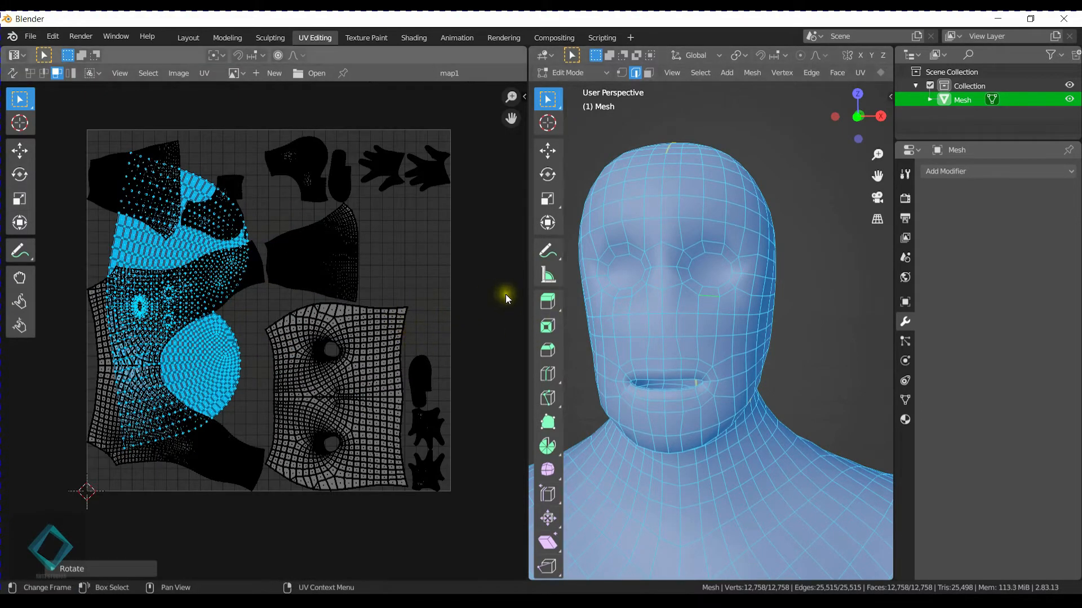
pyautogui.press('n')
pyautogui.press('a')
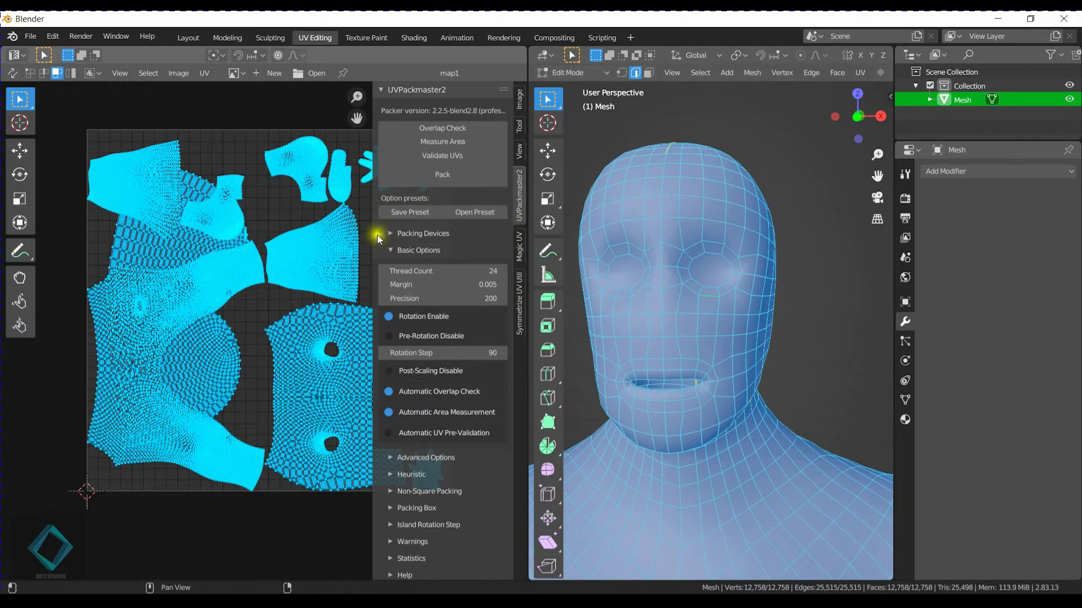
pyautogui.click(490, 174)
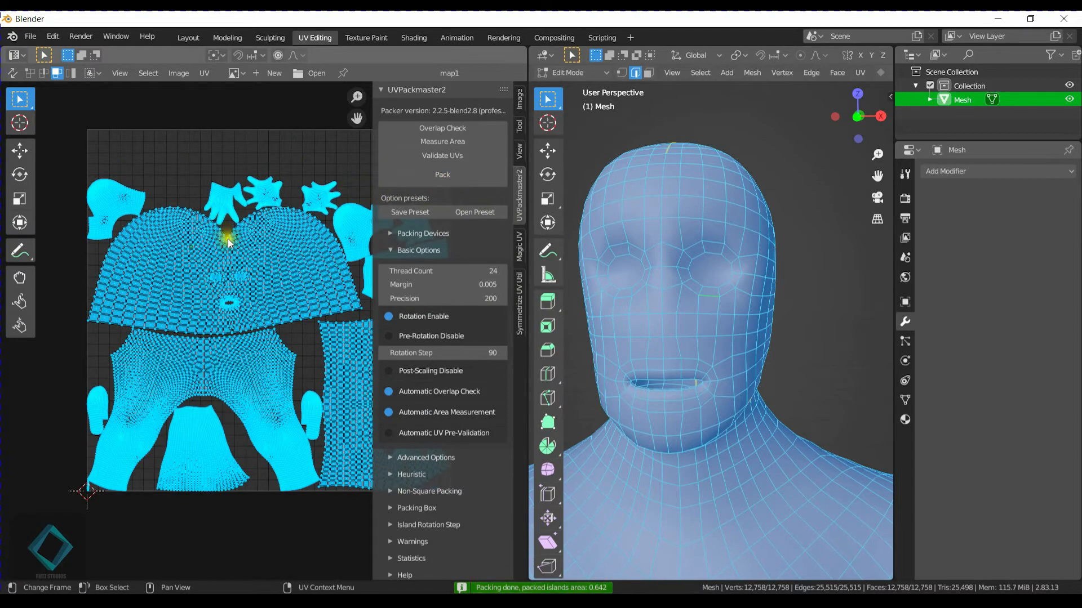
pyautogui.press('n')
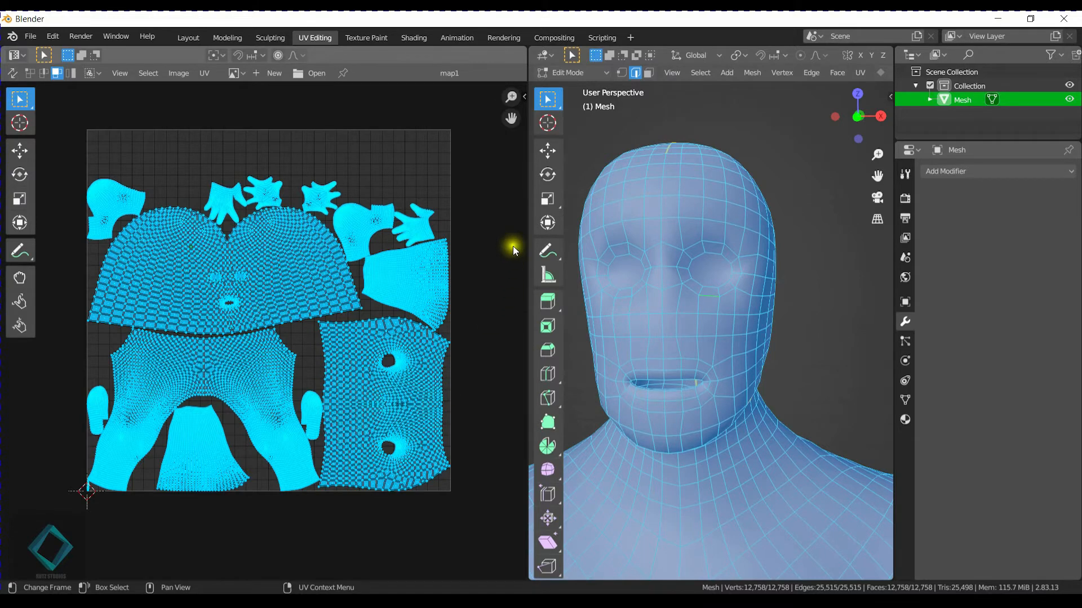
# Set the UVPackmaster2 margin to 0.035 and repack the UV islands.
pyautogui.press('n')
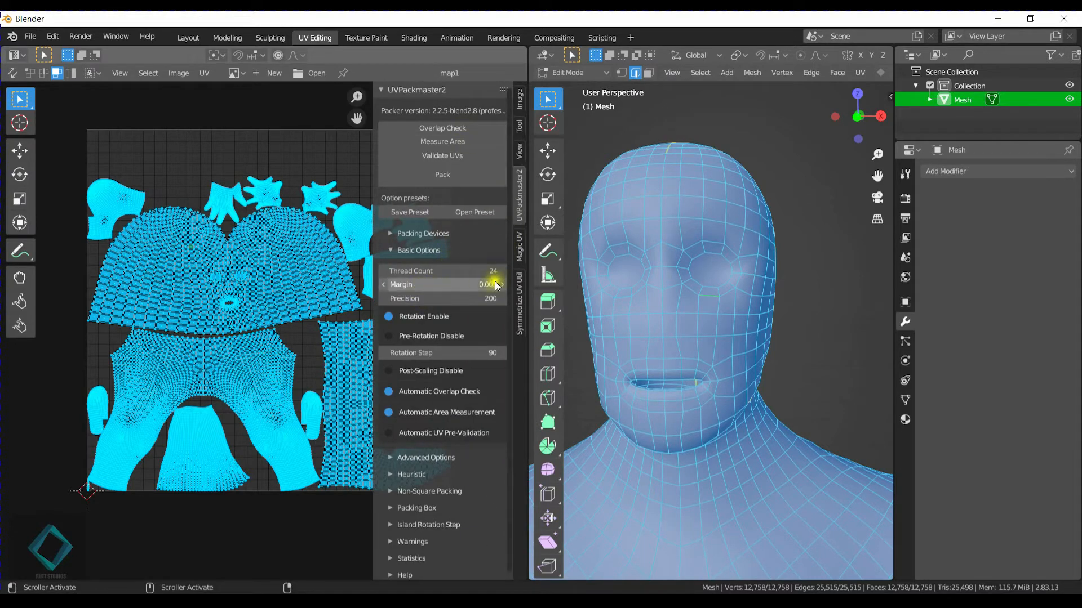
pyautogui.moveTo(496, 286); pyautogui.dragTo(501, 290)
pyautogui.click(471, 174)
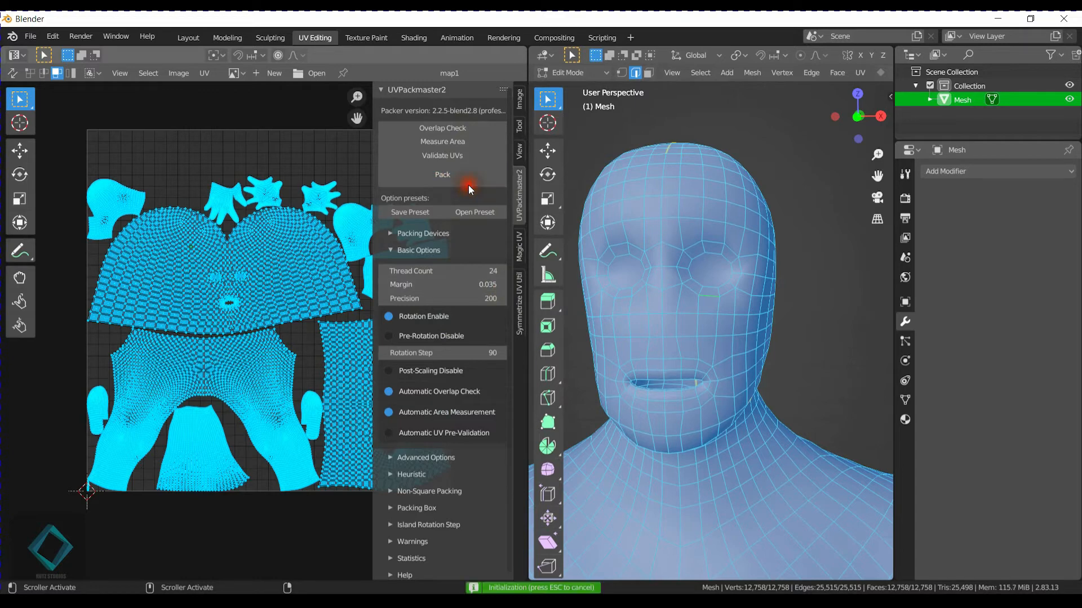
pyautogui.click(289, 521)
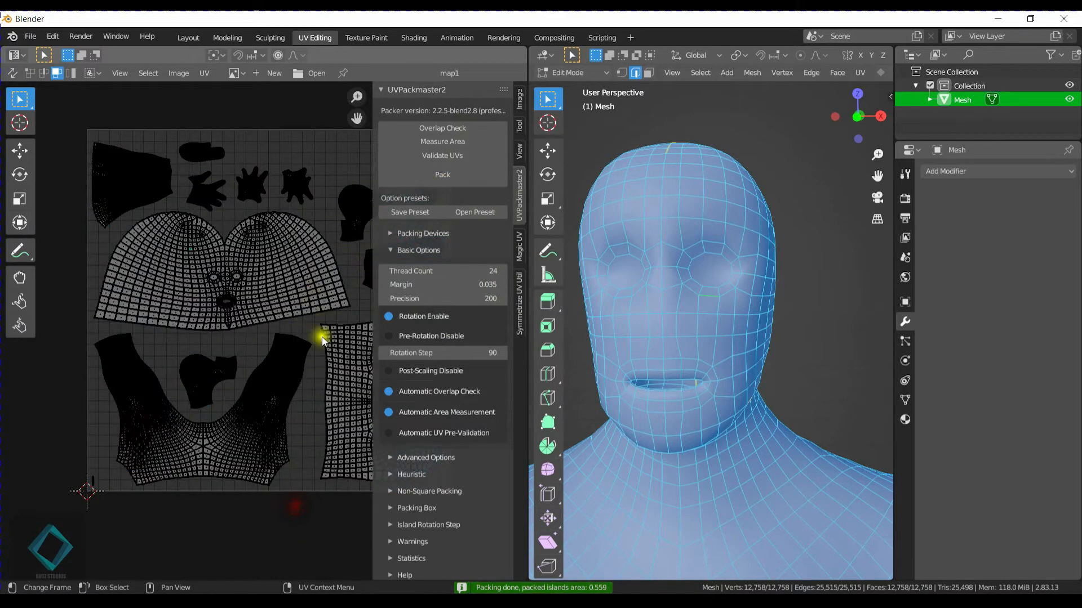
pyautogui.press('n')
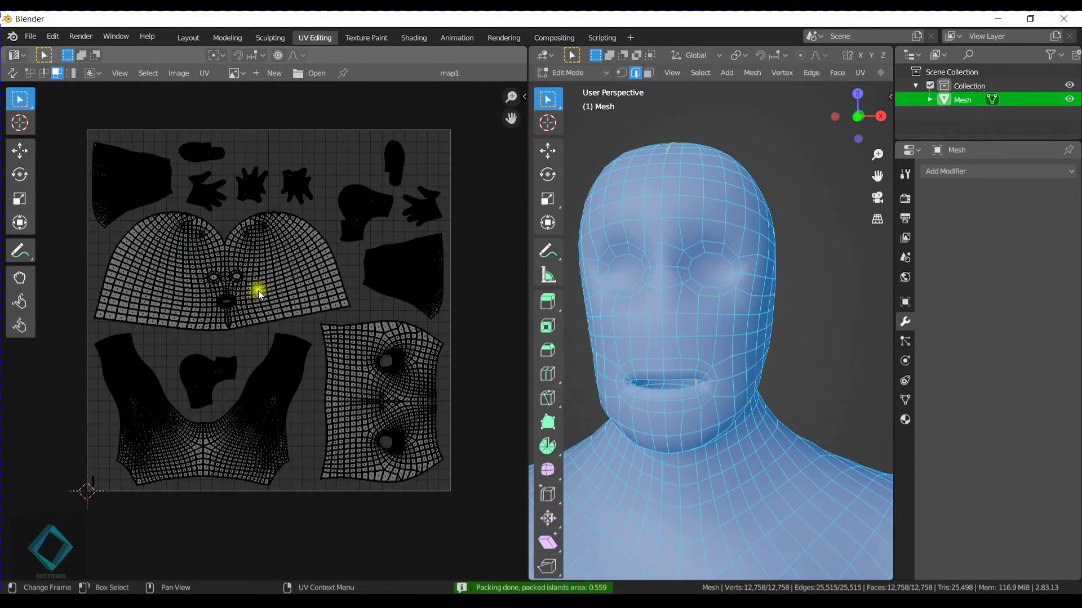
# Examine the repacked head, limb, hand and torso UV islands for spacing and compare them with the full body mesh.
pyautogui.click(298, 408)
pyautogui.press('Tab')
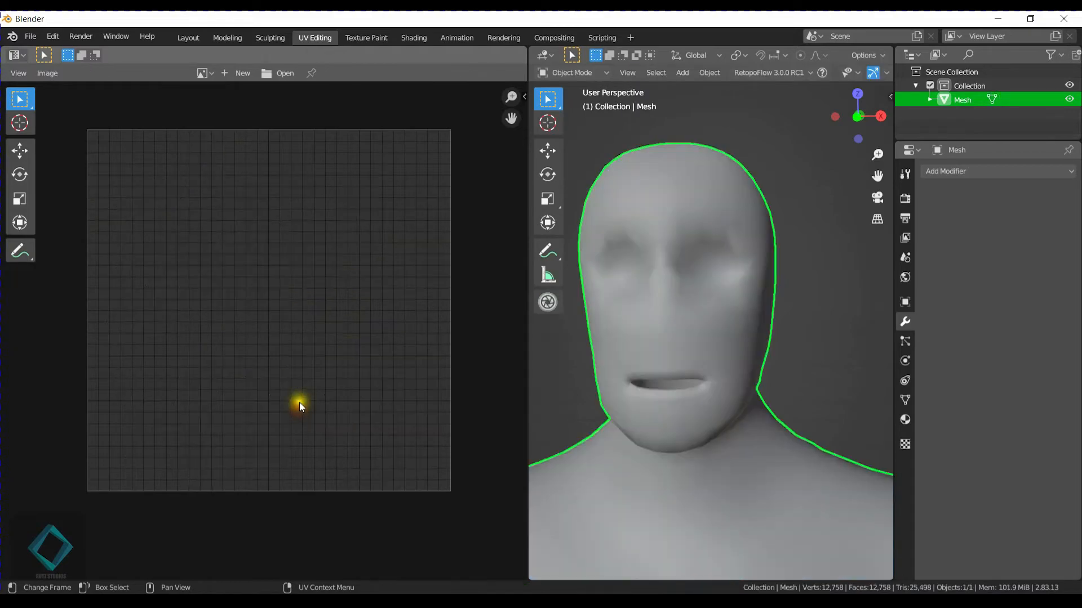
pyautogui.press('Tab')
pyautogui.scroll(5, 303, 397)
pyautogui.moveTo(303, 397); pyautogui.dragTo(376, 217, button='middle')
pyautogui.scroll(-2, 401, 336)
pyautogui.moveTo(390, 365); pyautogui.dragTo(364, 369, button='middle')
pyautogui.moveTo(447, 276); pyautogui.dragTo(355, 441, button='middle')
pyautogui.moveTo(437, 341); pyautogui.dragTo(288, 429, button='middle')
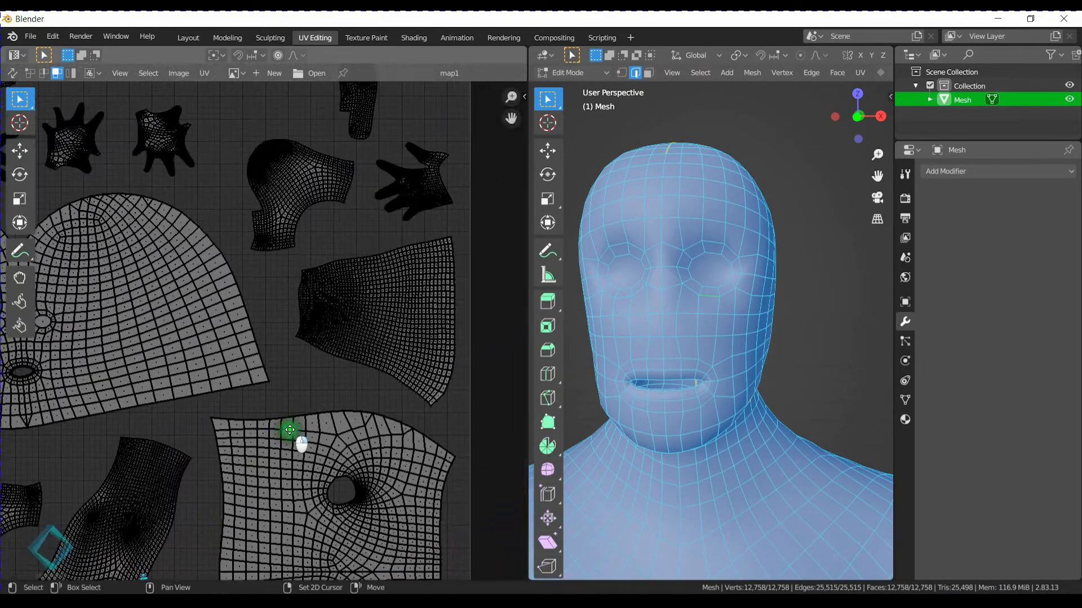
pyautogui.moveTo(341, 270); pyautogui.dragTo(351, 409, button='middle')
pyautogui.moveTo(221, 283); pyautogui.dragTo(413, 333, button='middle')
pyautogui.scroll(6, 263, 328)
pyautogui.scroll(-5, 263, 329)
pyautogui.moveTo(206, 369); pyautogui.dragTo(467, 355, button='middle')
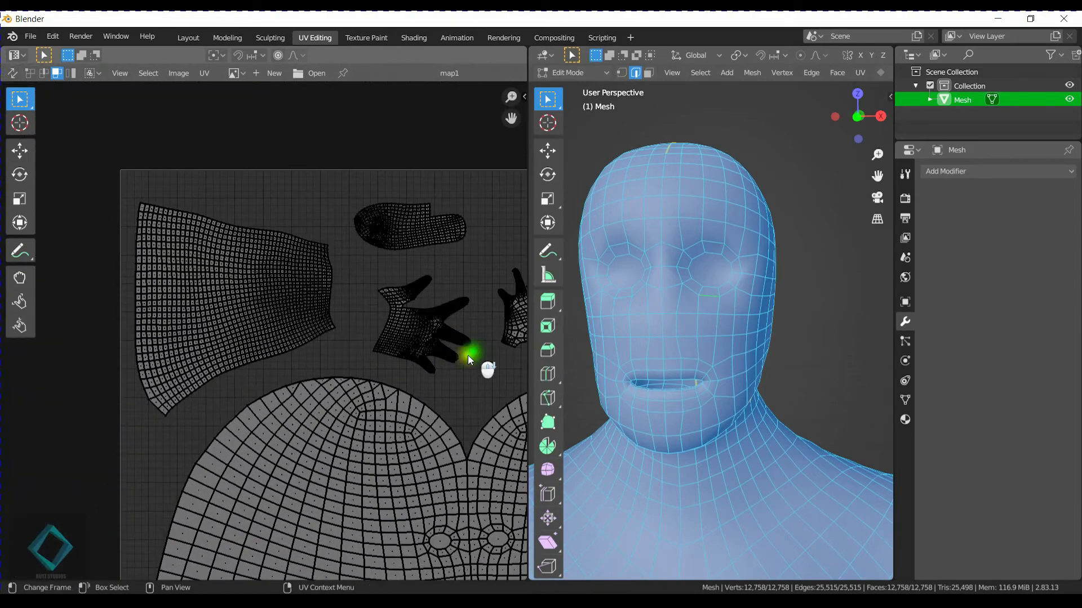
pyautogui.moveTo(330, 369); pyautogui.dragTo(229, 186, button='middle')
pyautogui.moveTo(654, 237); pyautogui.dragTo(684, 337, button='middle')
pyautogui.moveTo(678, 268); pyautogui.dragTo(811, 389, button='middle')
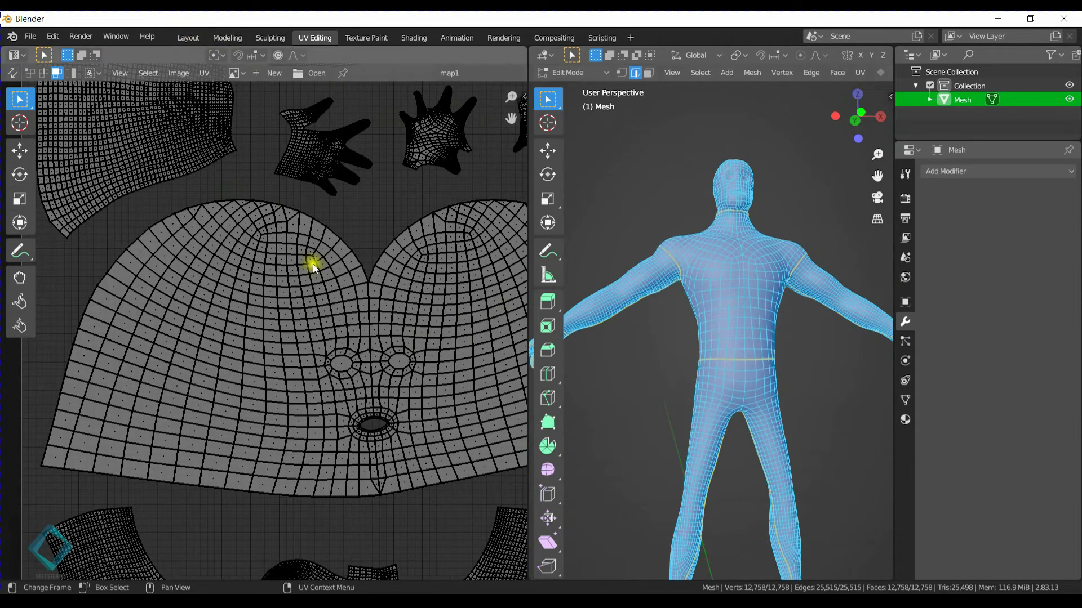
pyautogui.scroll(-3, 385, 363)
pyautogui.scroll(-4, 385, 363)
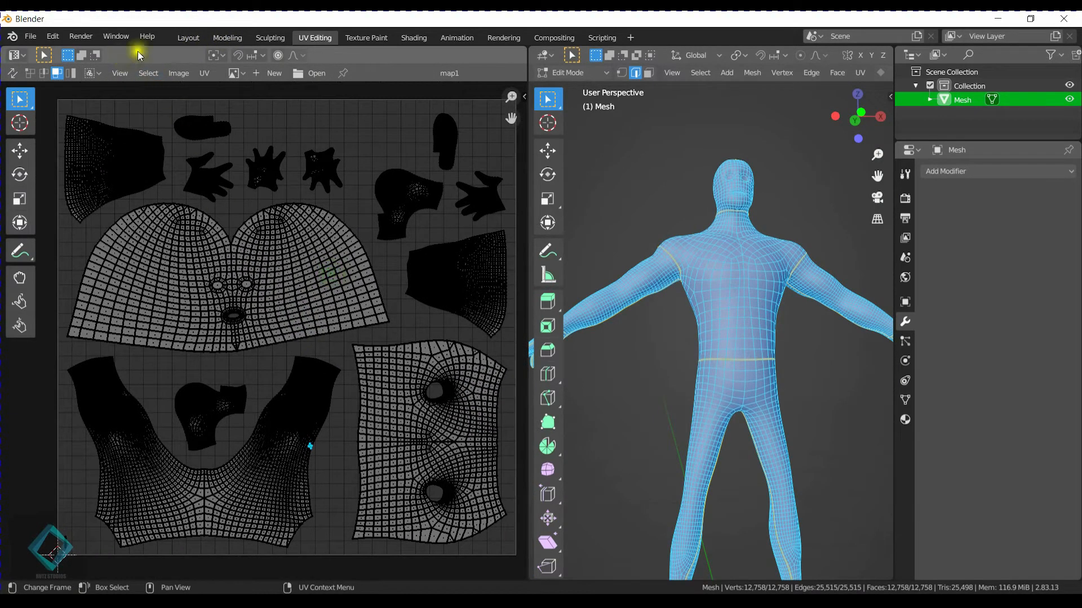
# Switch to the Layout workspace, deselect the character, and view the whole body from the front.
pyautogui.click(202, 38)
pyautogui.moveTo(491, 218); pyautogui.dragTo(434, 226, button='middle')
pyautogui.click(521, 273)
pyautogui.press('n')
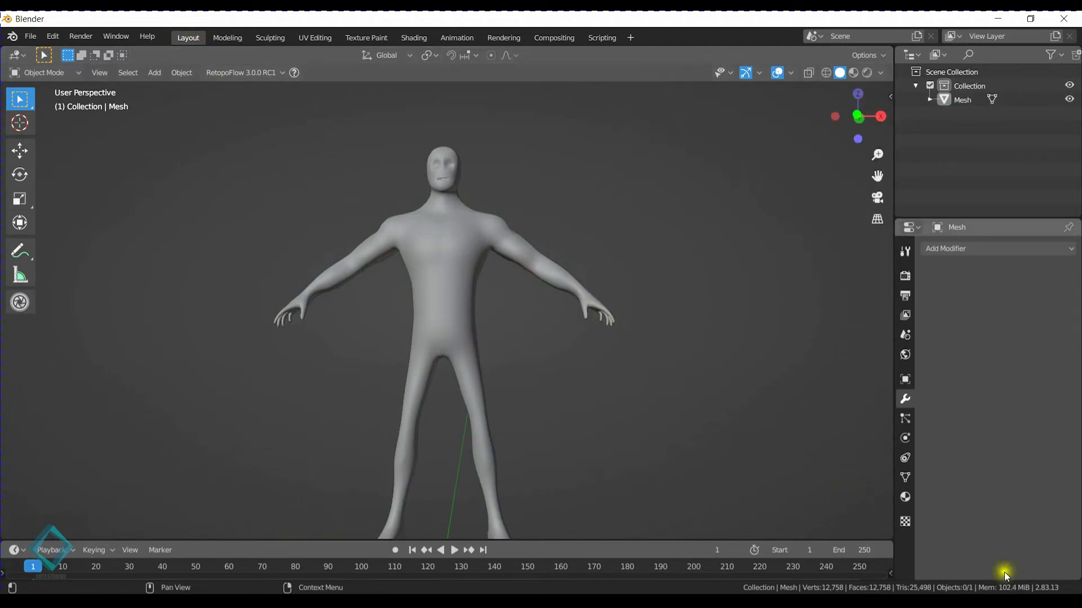
pyautogui.moveTo(614, 304); pyautogui.dragTo(713, 307, button='middle')
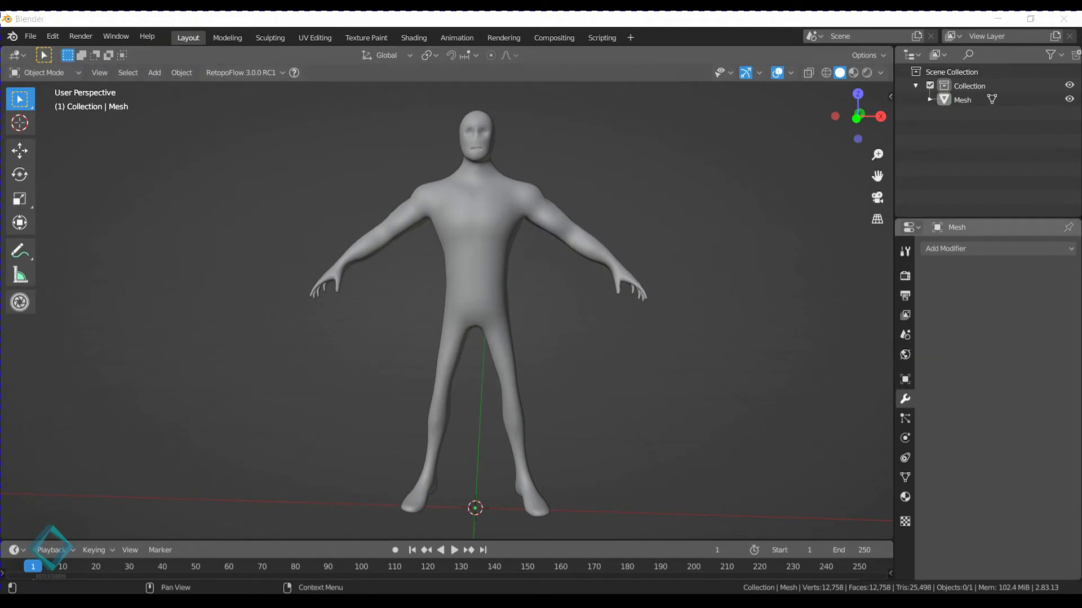
# Switch to the web browser, maximize its window, and search the web for "free textures".
pyautogui.moveTo(1081, 217); pyautogui.dragTo(444, 33)
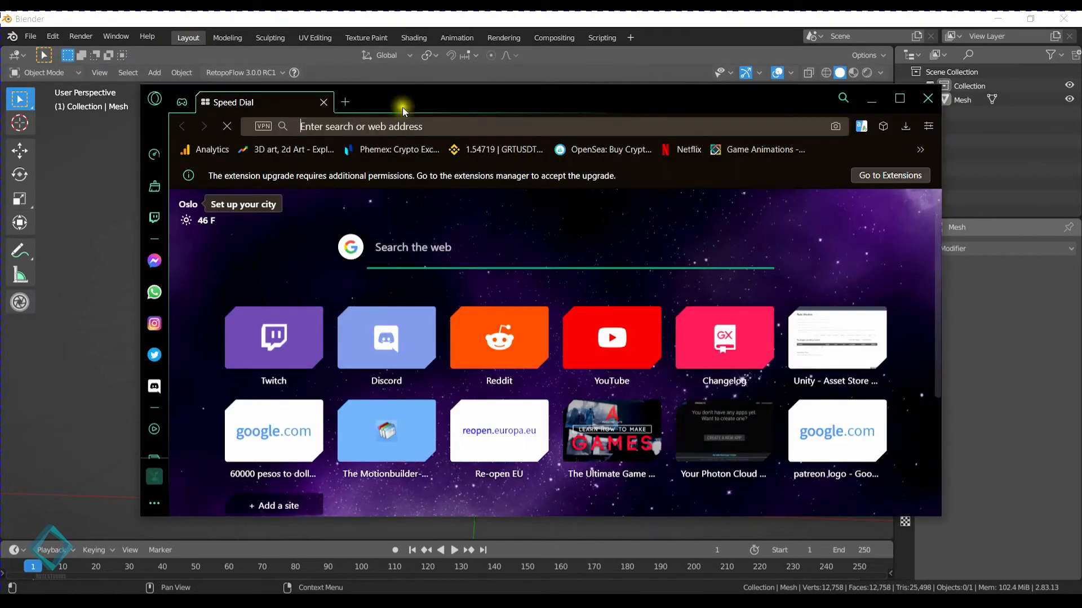
pyautogui.doubleClick(428, 100)
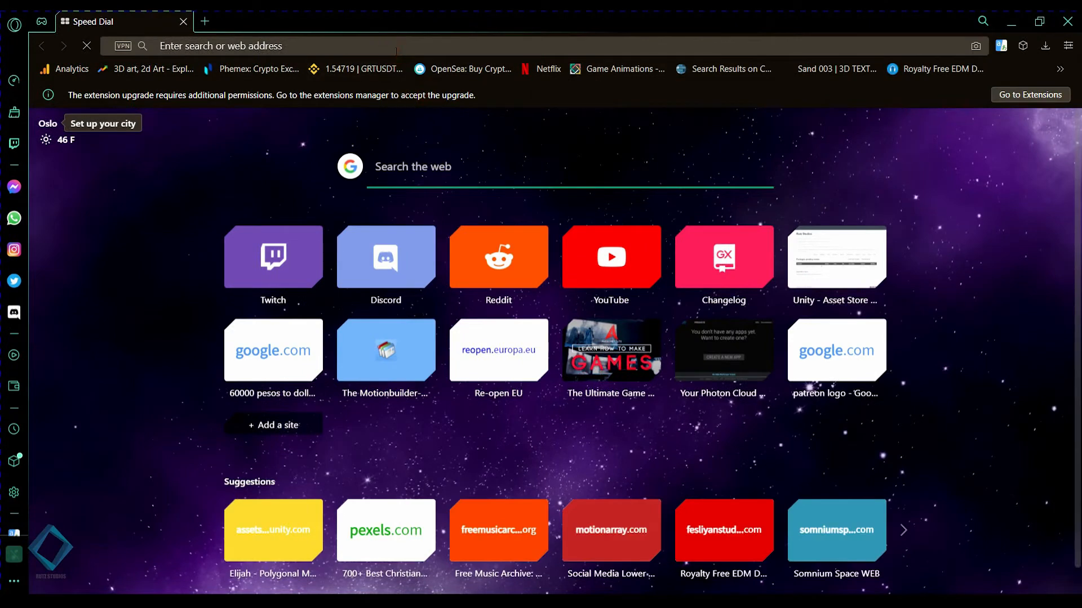
pyautogui.click(396, 51)
pyautogui.write('free')
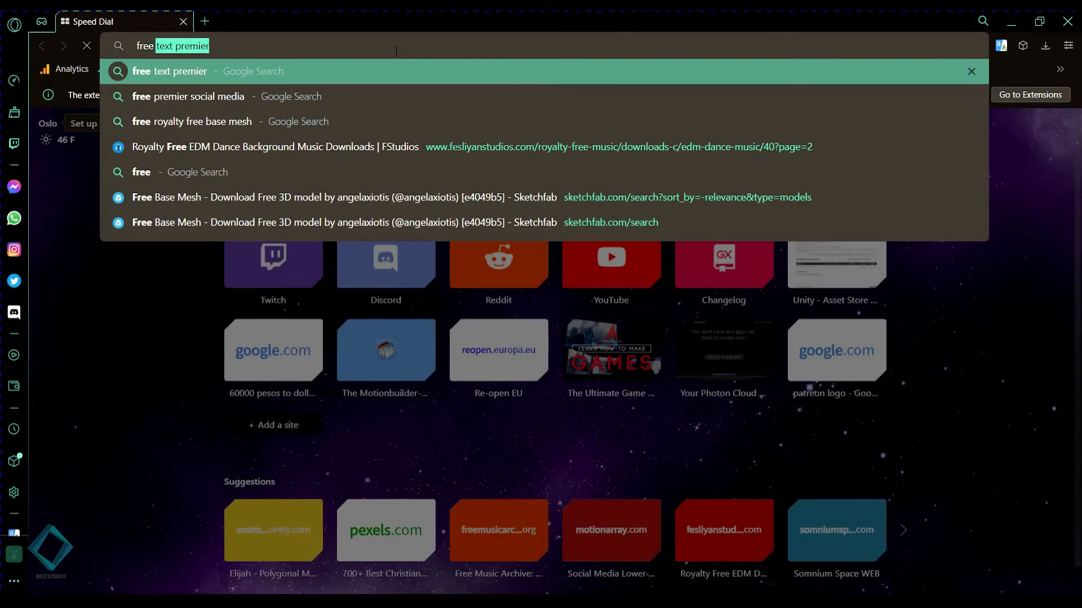
pyautogui.write(' textures')
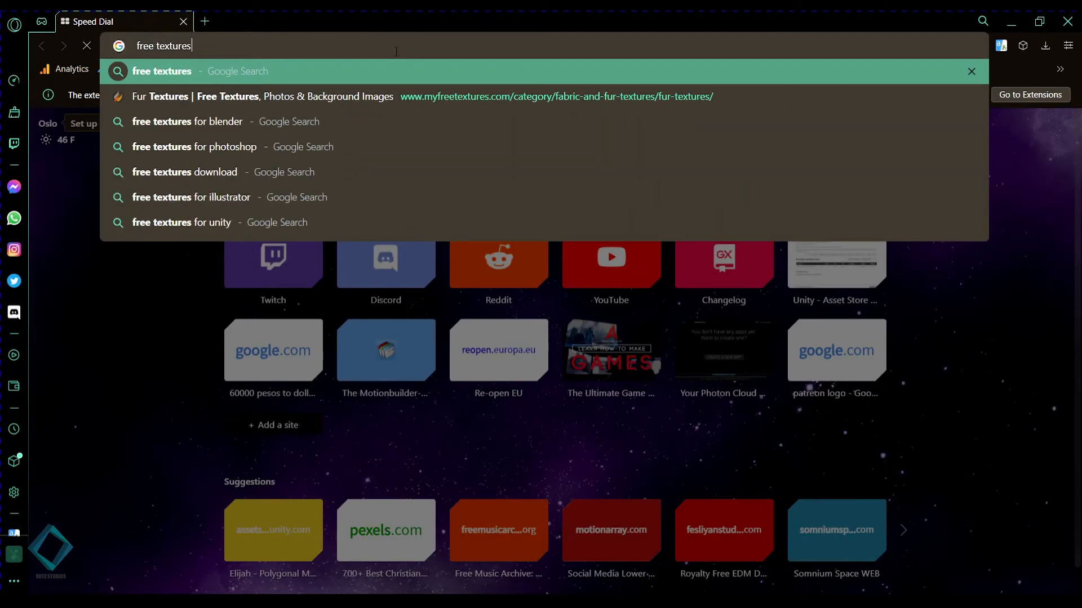
pyautogui.press('Return')
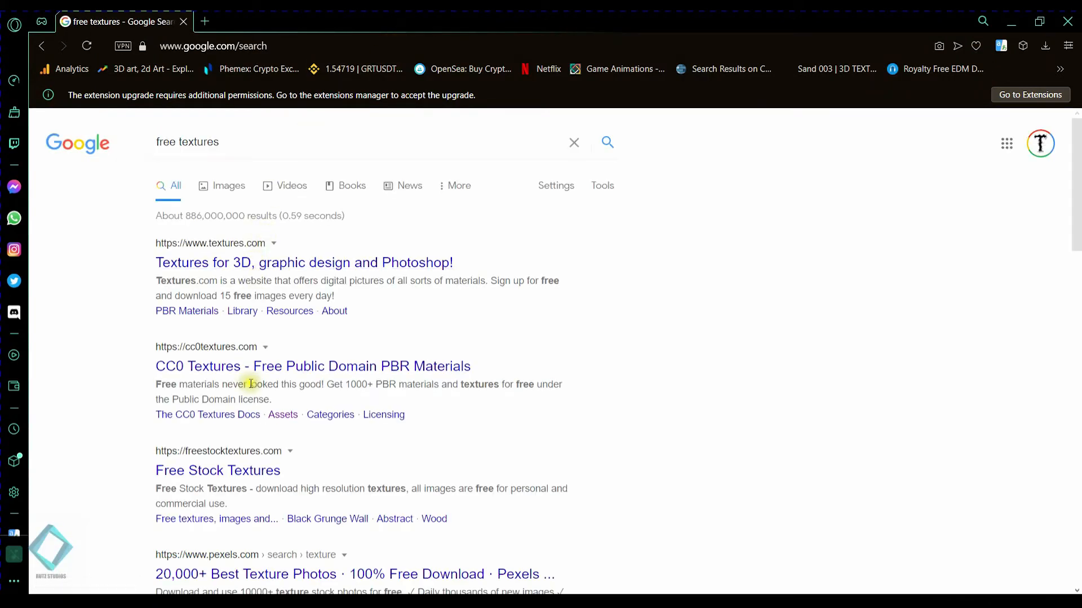
# Open the CC0 Textures site from the search results and bring up its full asset listing.
pyautogui.scroll(-3, 311, 325)
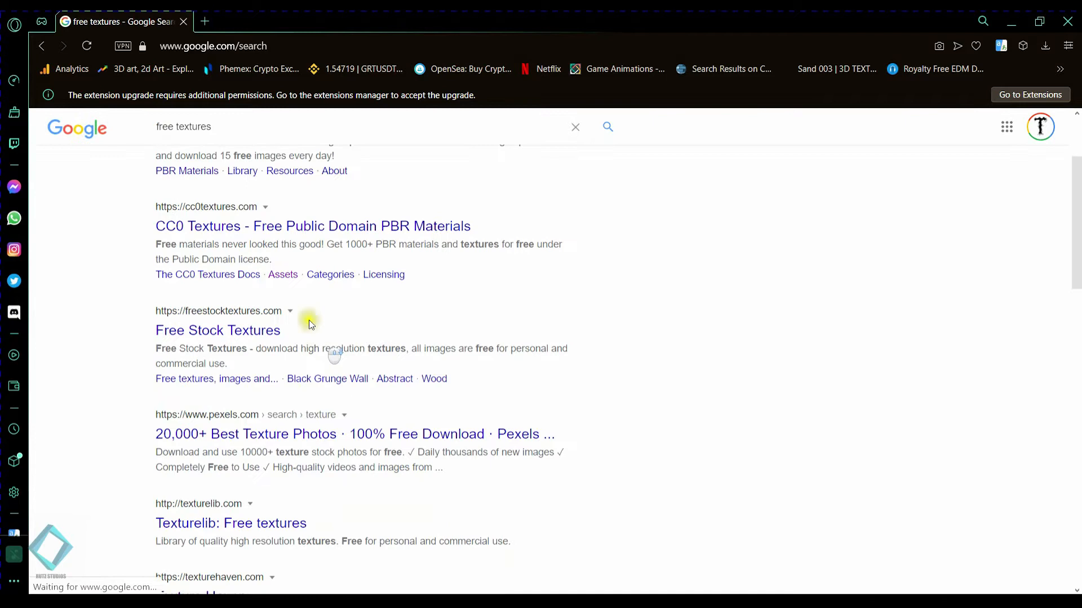
pyautogui.click(310, 228)
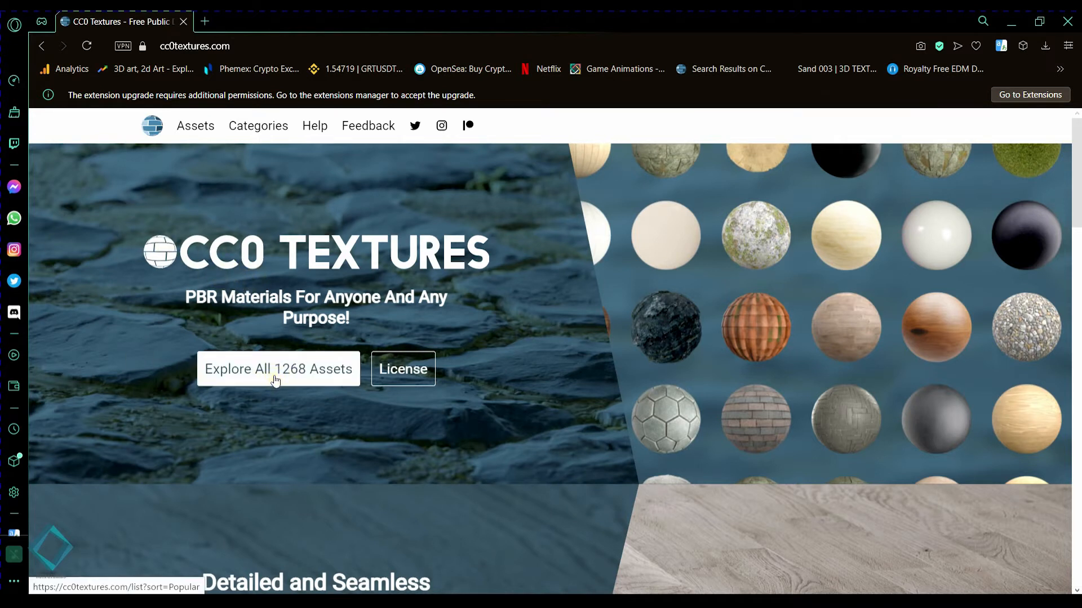
pyautogui.scroll(-15, 527, 373)
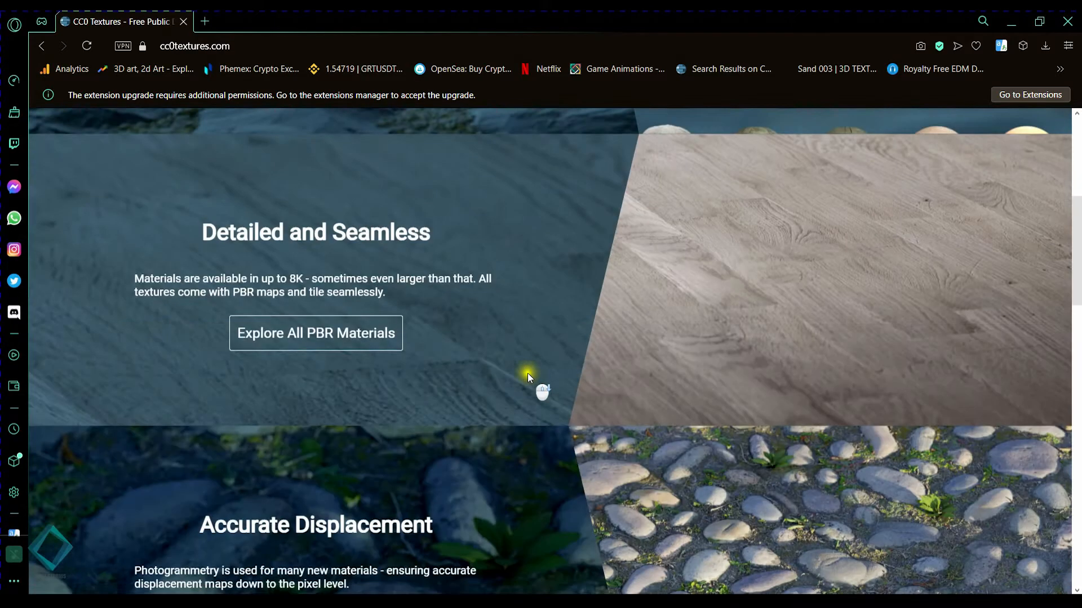
pyautogui.scroll(15, 525, 374)
pyautogui.scroll(1, 516, 371)
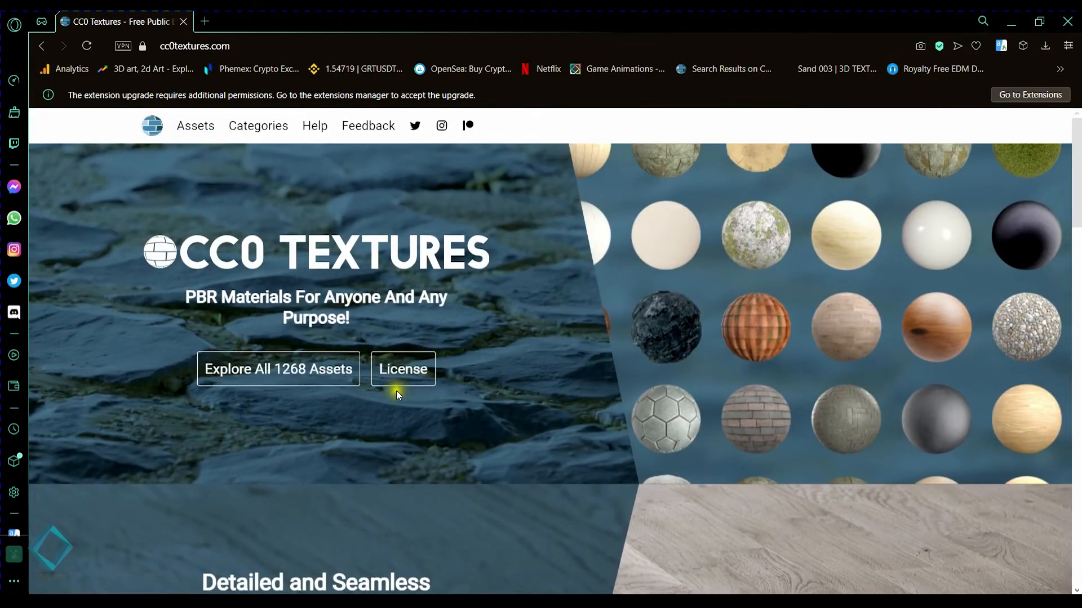
pyautogui.click(314, 376)
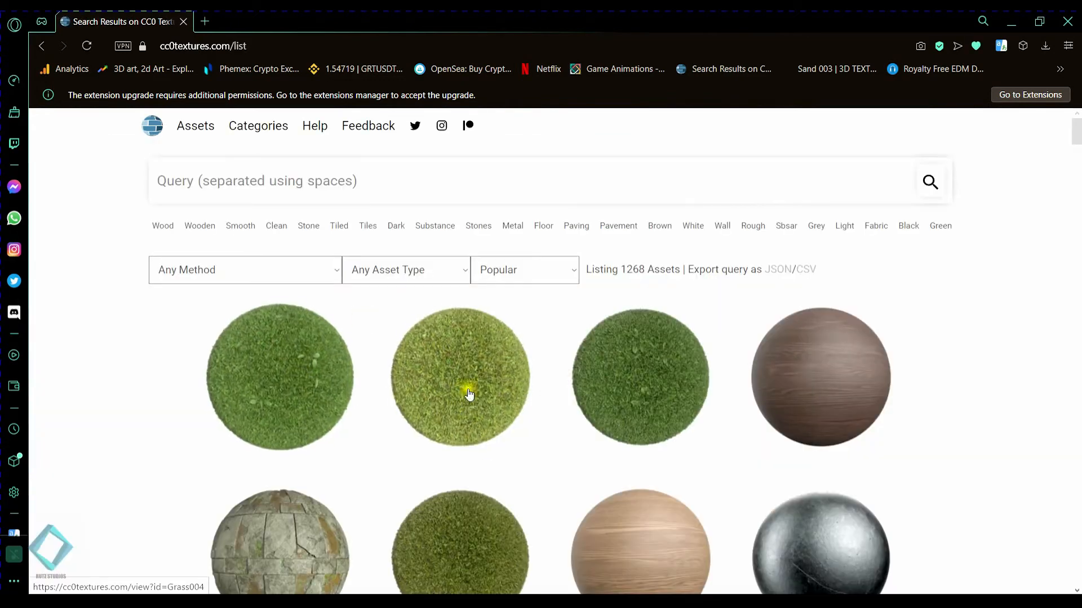
# Search the CC0 Textures assets for "skin" and for "sand", and look through the sand materials.
pyautogui.click(489, 175)
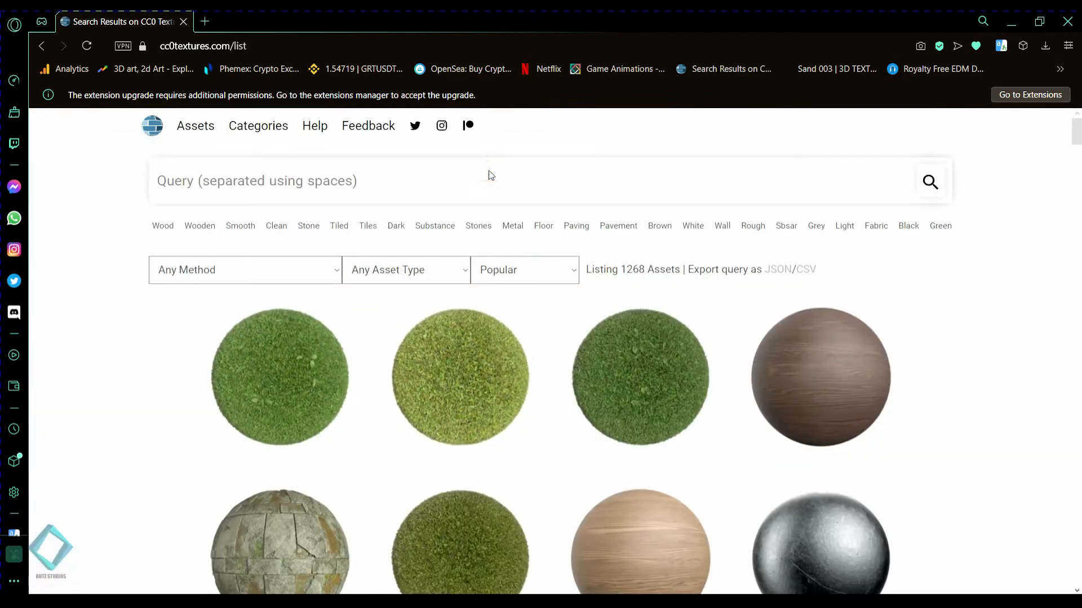
pyautogui.write('skin')
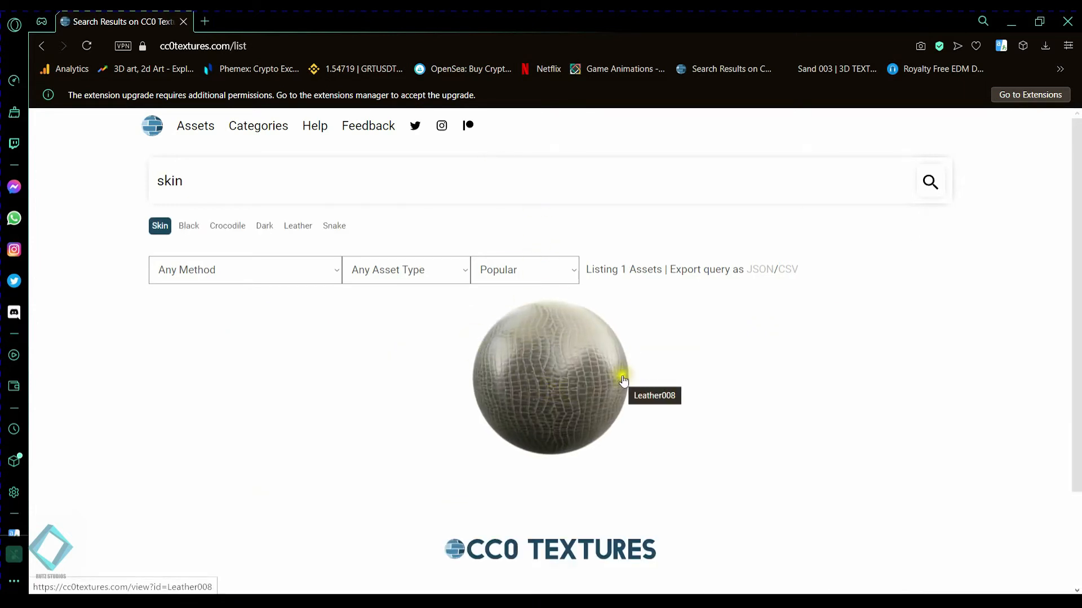
pyautogui.moveTo(293, 176); pyautogui.dragTo(108, 182)
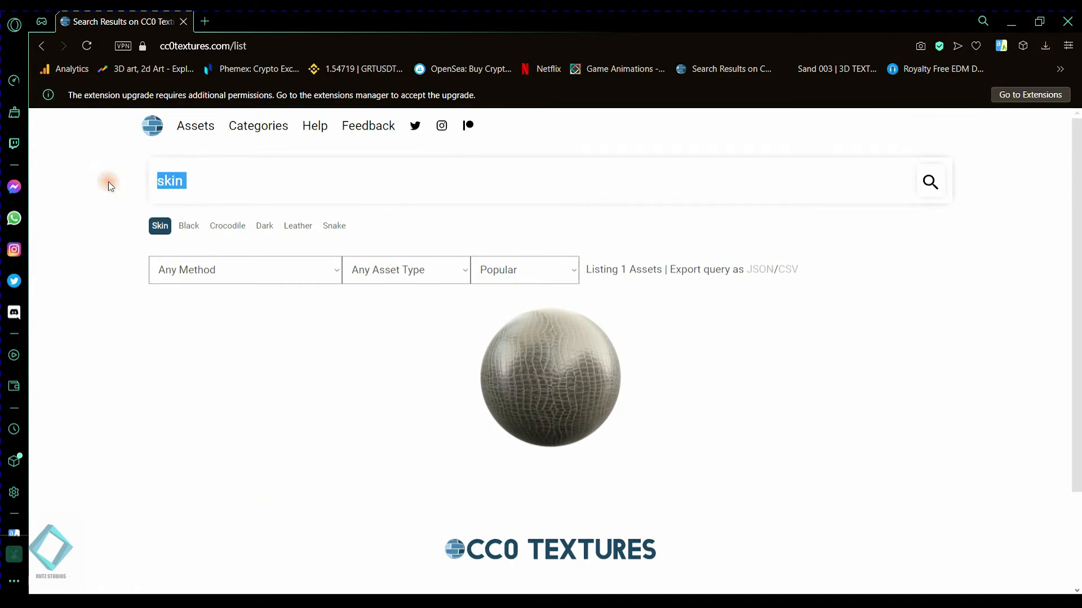
pyautogui.press('BackSpace')
pyautogui.write('sand')
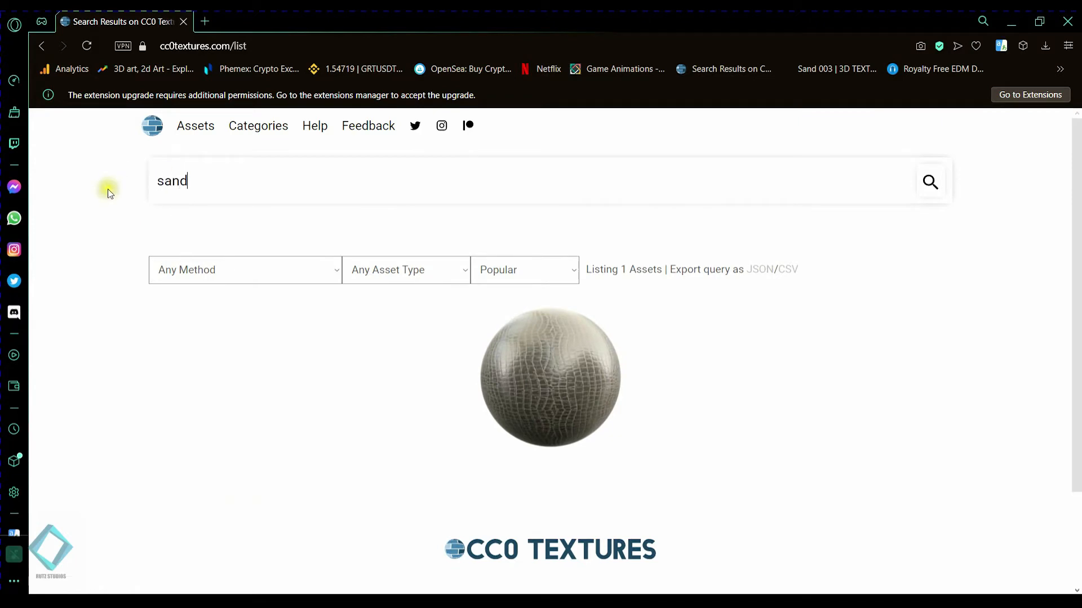
pyautogui.scroll(-3, 648, 369)
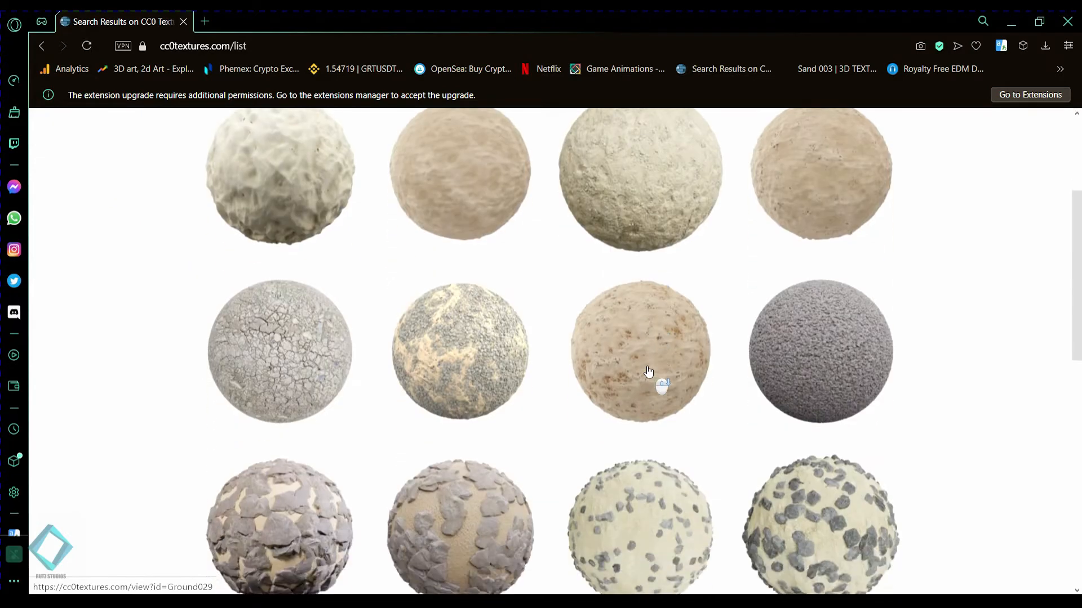
pyautogui.scroll(-9, 648, 372)
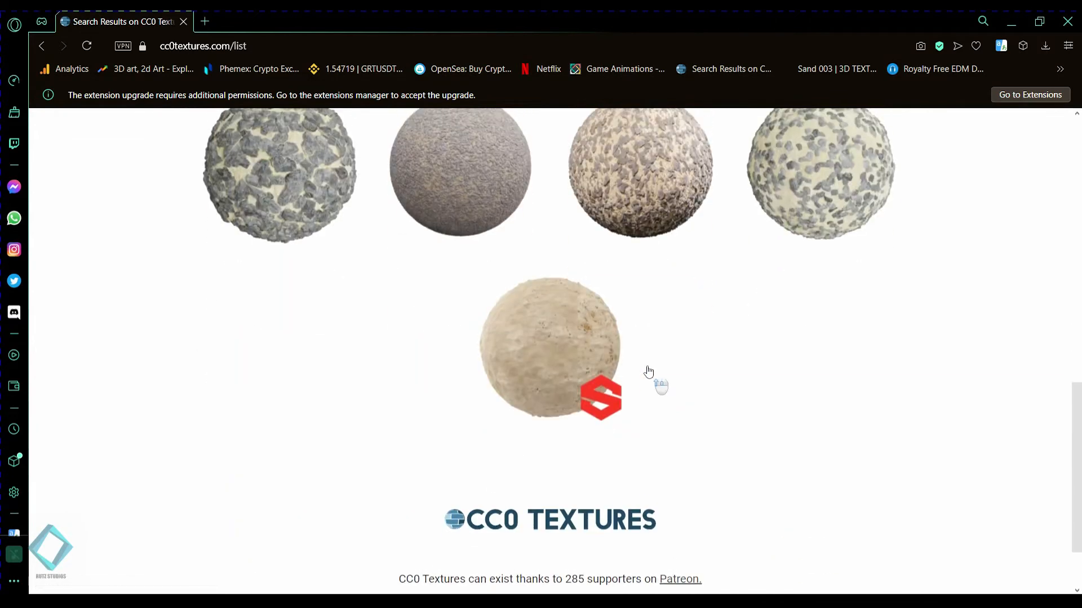
pyautogui.scroll(10, 648, 372)
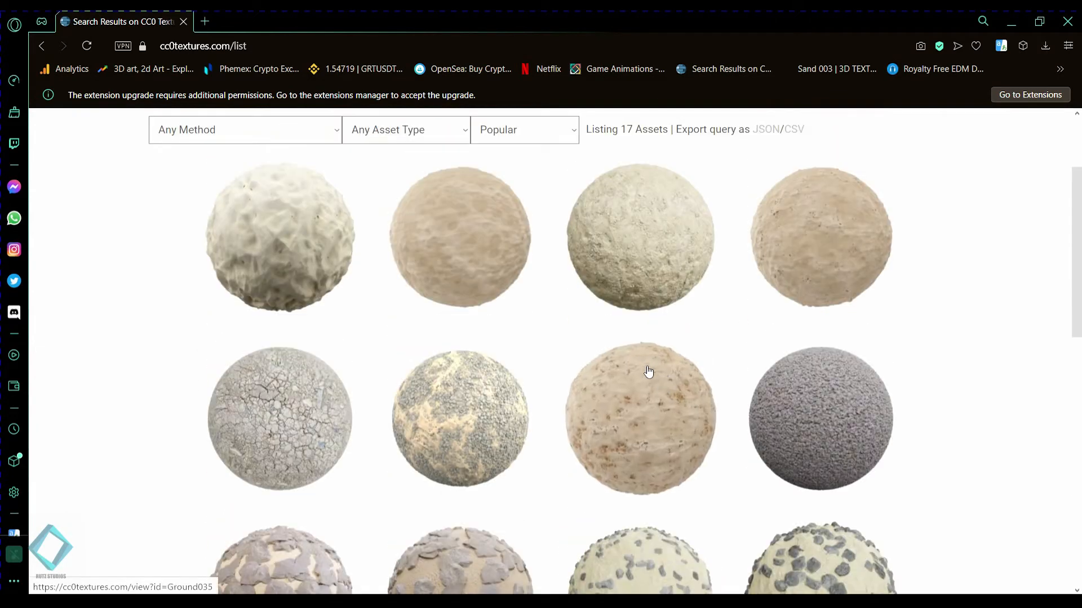
pyautogui.scroll(3, 648, 373)
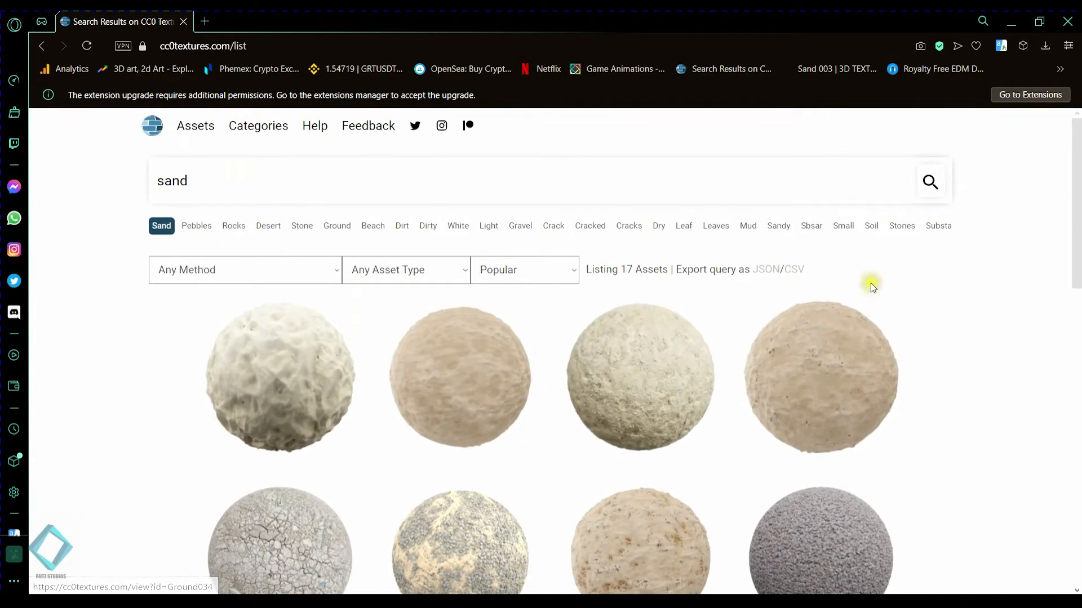
# Return to the "free textures" web search results and open the Textures.com site.
pyautogui.click(41, 47)
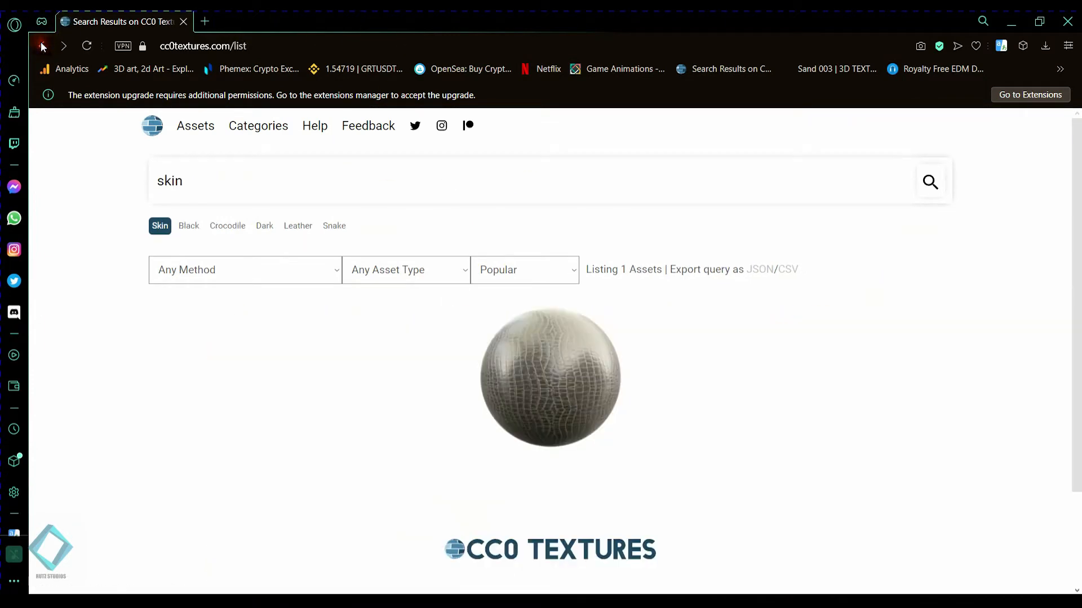
pyautogui.click(41, 48)
pyautogui.click(41, 47)
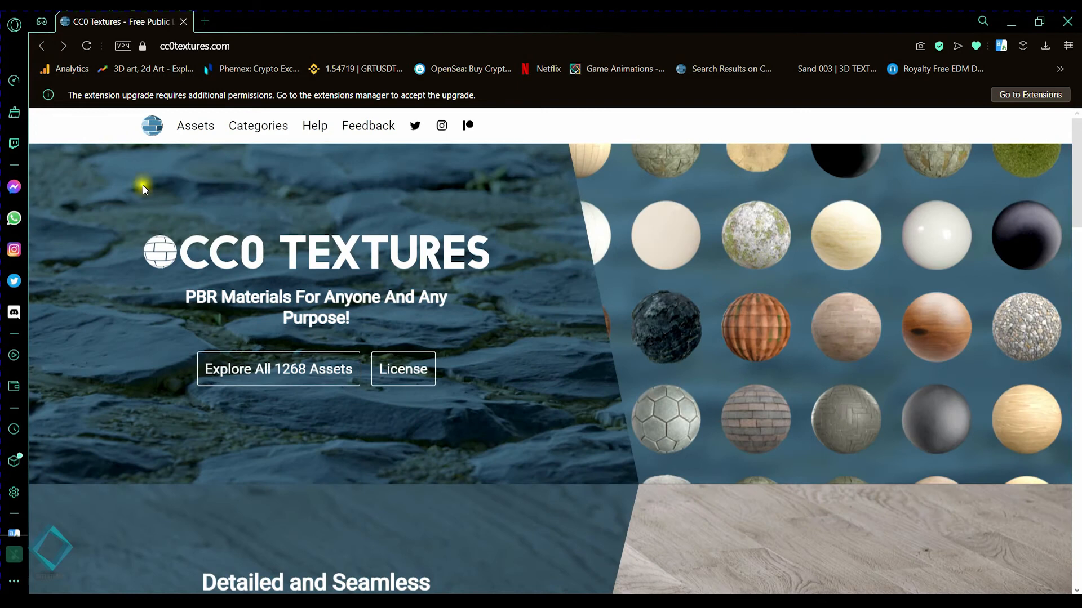
pyautogui.click(41, 46)
pyautogui.scroll(4, 248, 434)
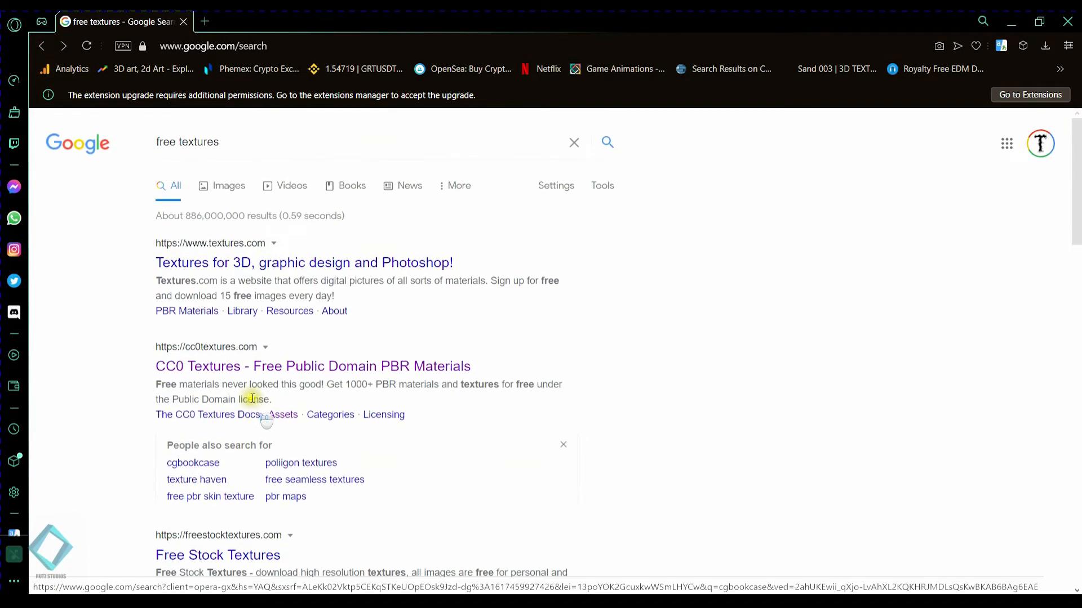
pyautogui.click(261, 261)
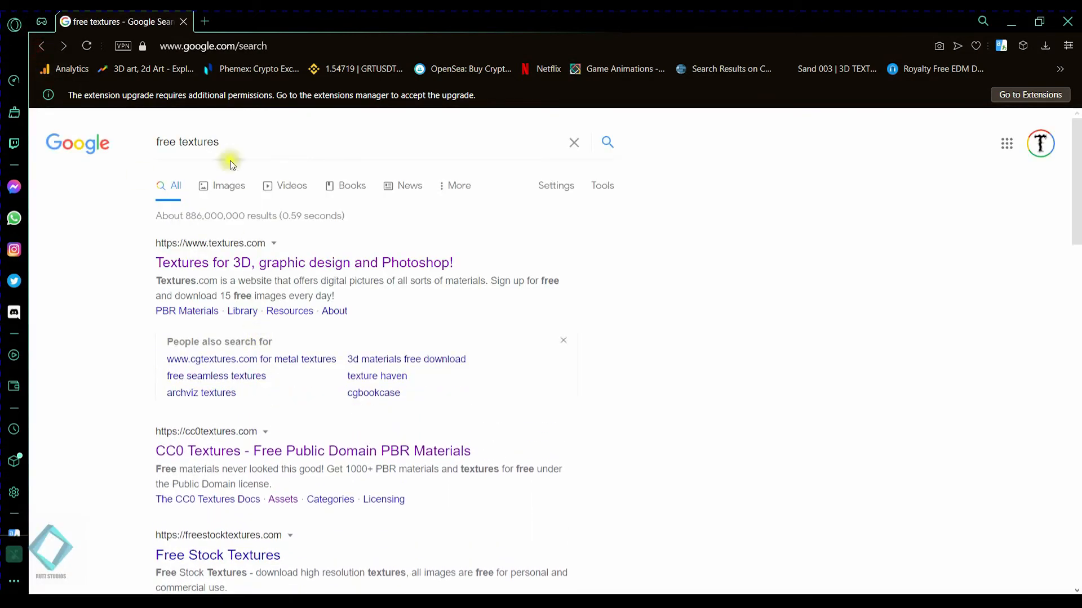
# Look further down the search results, open the Texturelib site to check its categories, and return to the results.
pyautogui.scroll(-8, 253, 345)
pyautogui.scroll(1, 245, 267)
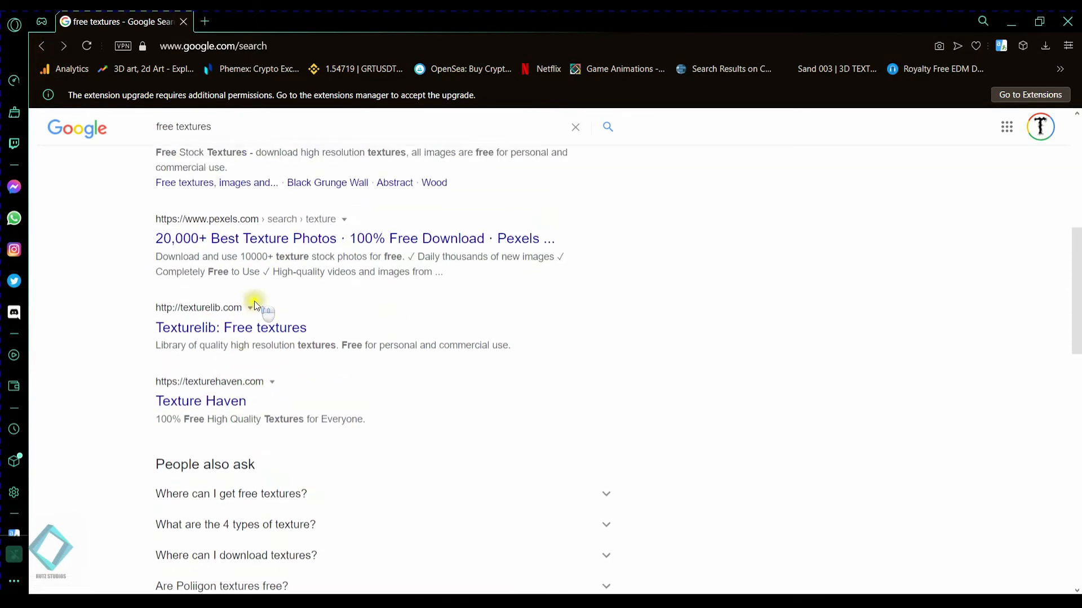
pyautogui.click(254, 326)
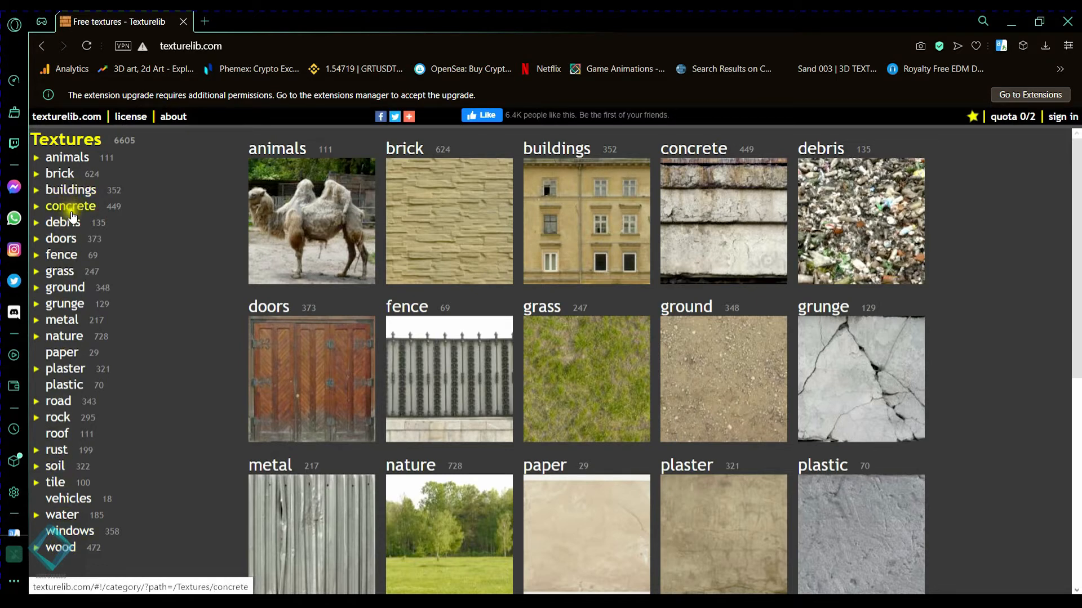
pyautogui.click(41, 46)
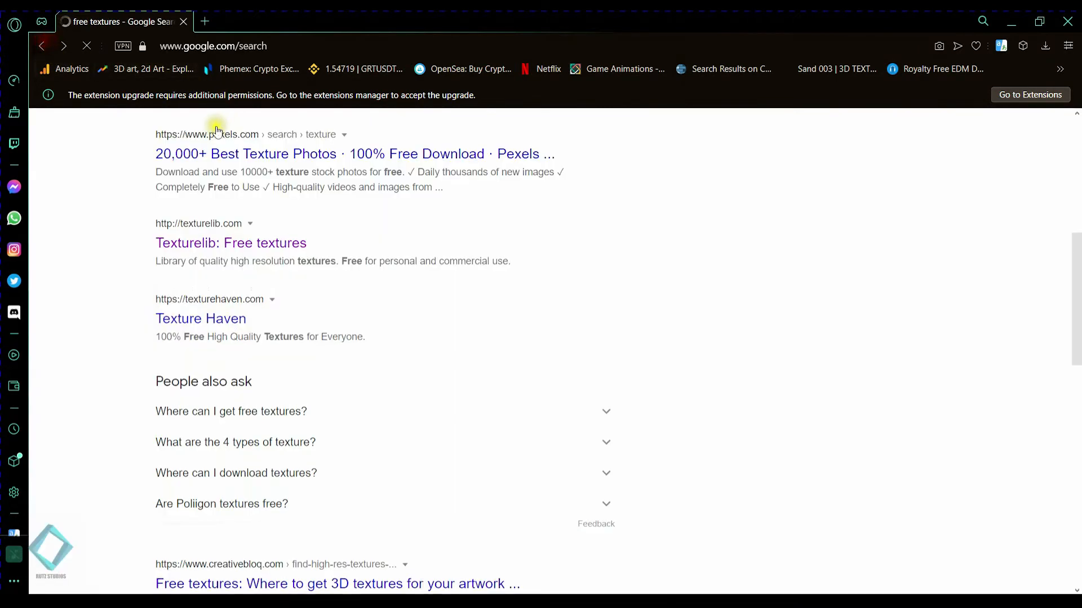
# Search the web for "free skin textures" and open the 3D TEXTURES skin result in a new tab.
pyautogui.click(175, 137)
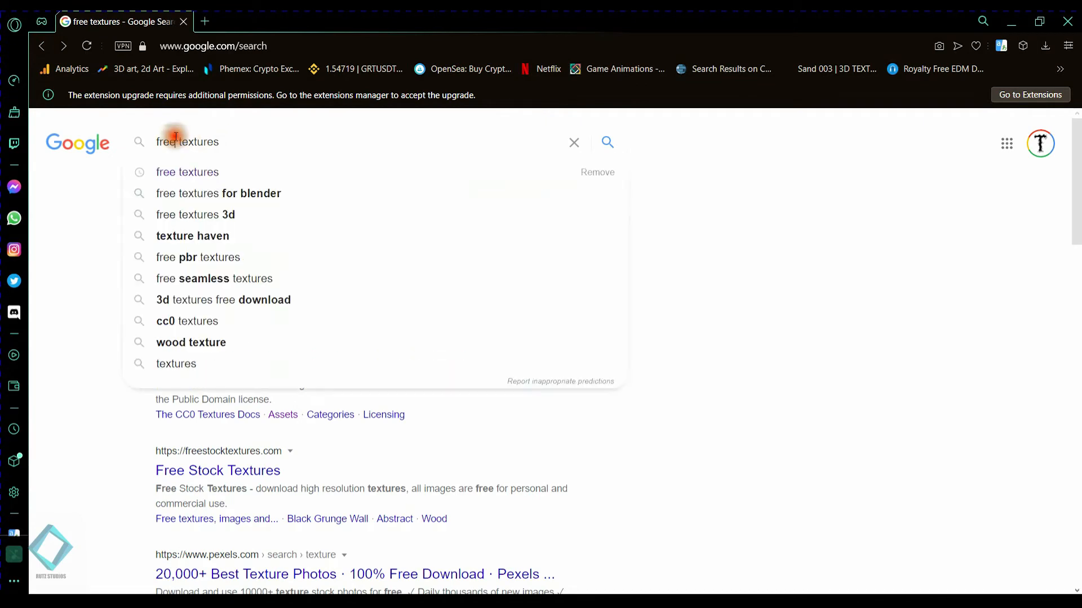
pyautogui.write('skin')
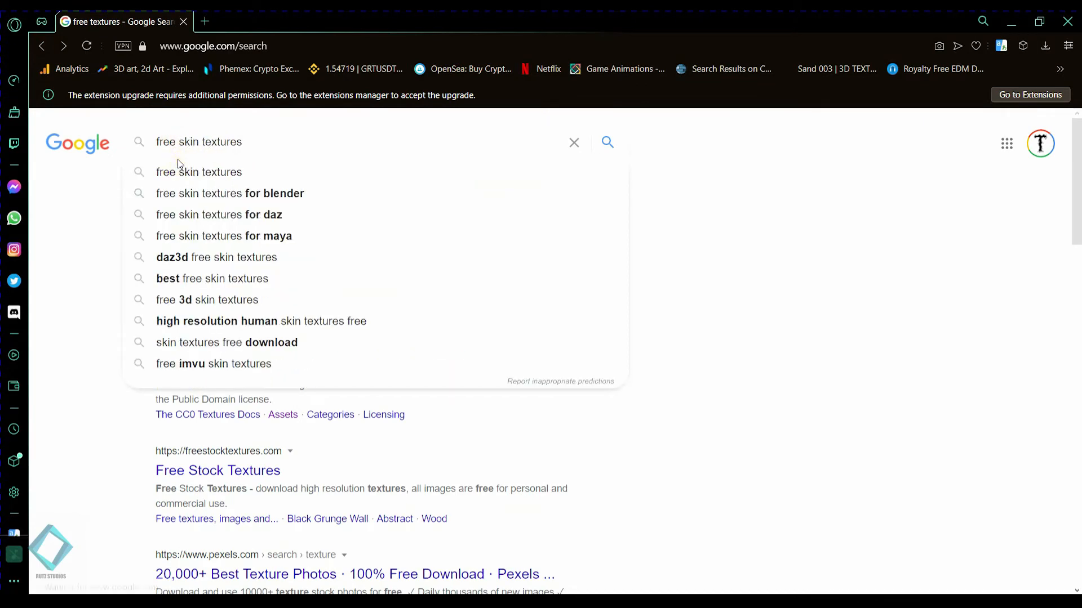
pyautogui.press('Return')
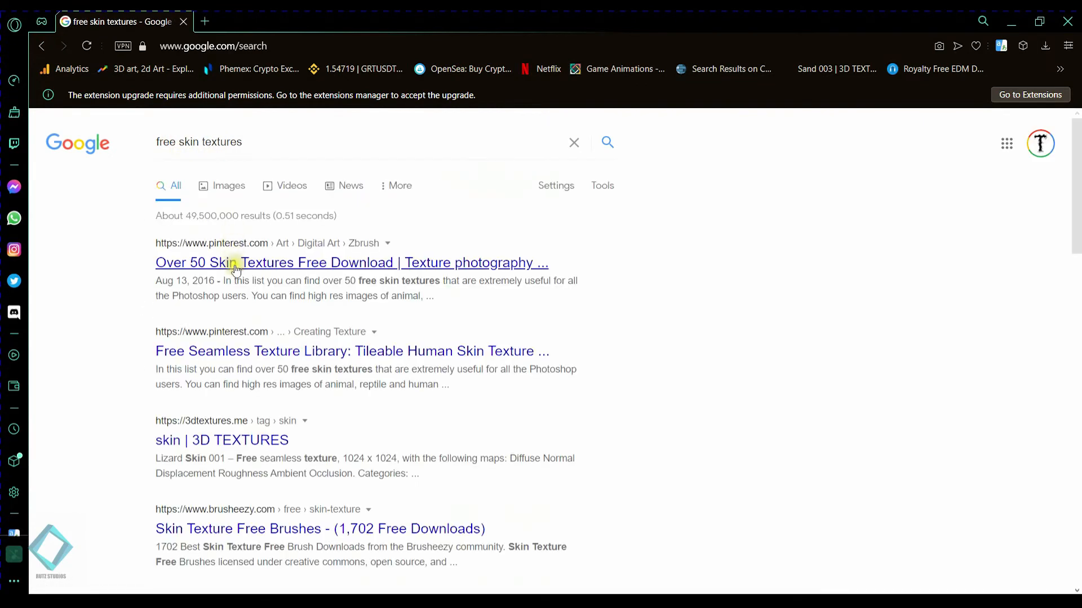
pyautogui.scroll(-3, 248, 350)
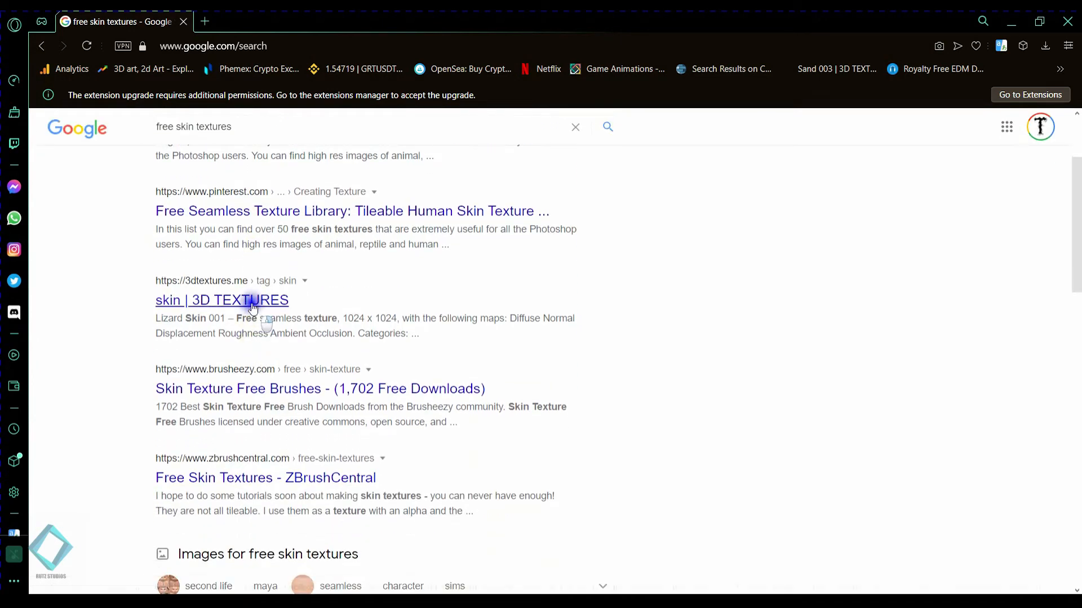
pyautogui.rightClick(252, 307)
pyautogui.click(272, 314)
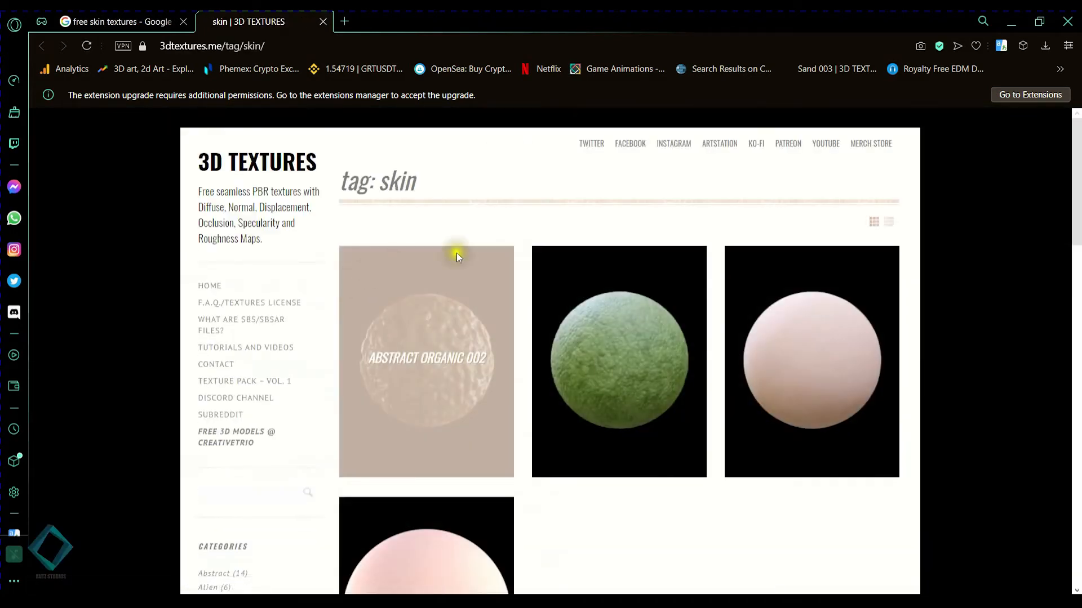
# Open the Human Skin 001 texture from the skin-tagged materials.
pyautogui.scroll(-3, 998, 321)
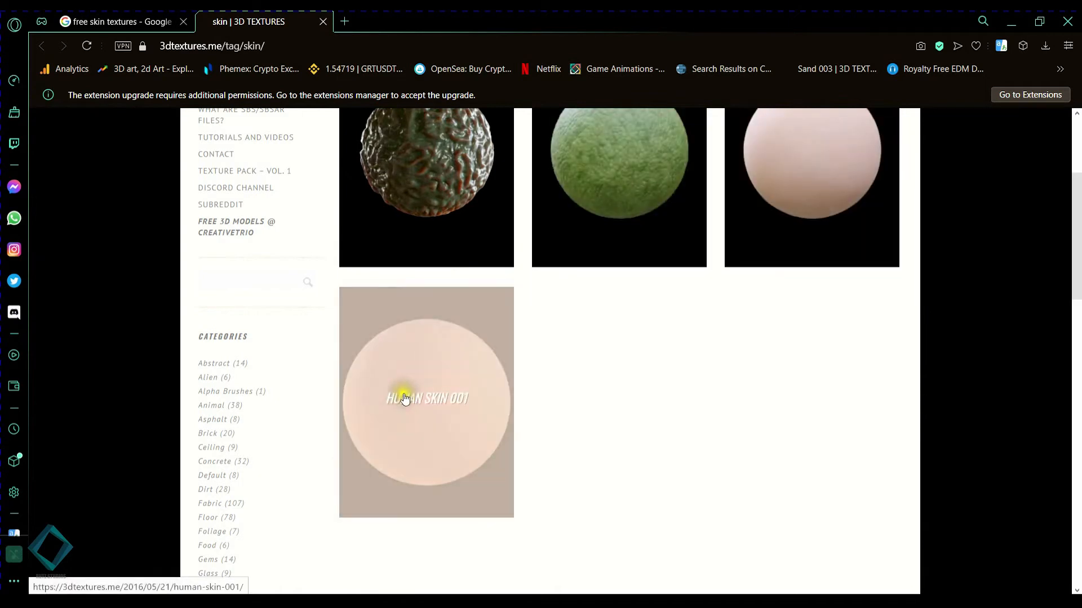
pyautogui.click(405, 399)
pyautogui.scroll(-1, 474, 291)
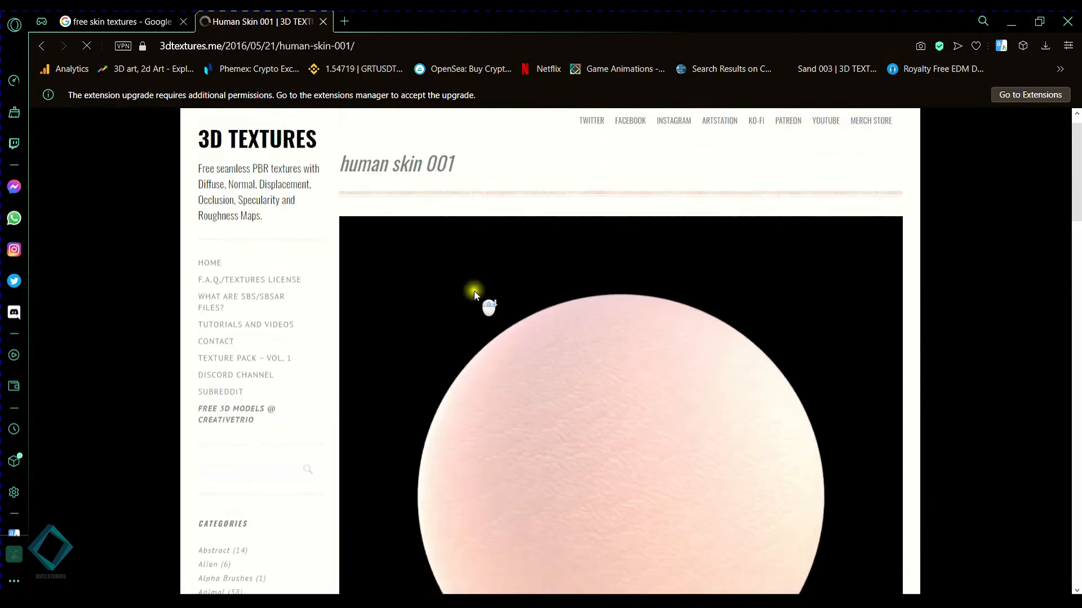
# Review the preview and included maps of Human Skin 001 and open the link for downloading all the maps.
pyautogui.scroll(-10, 474, 294)
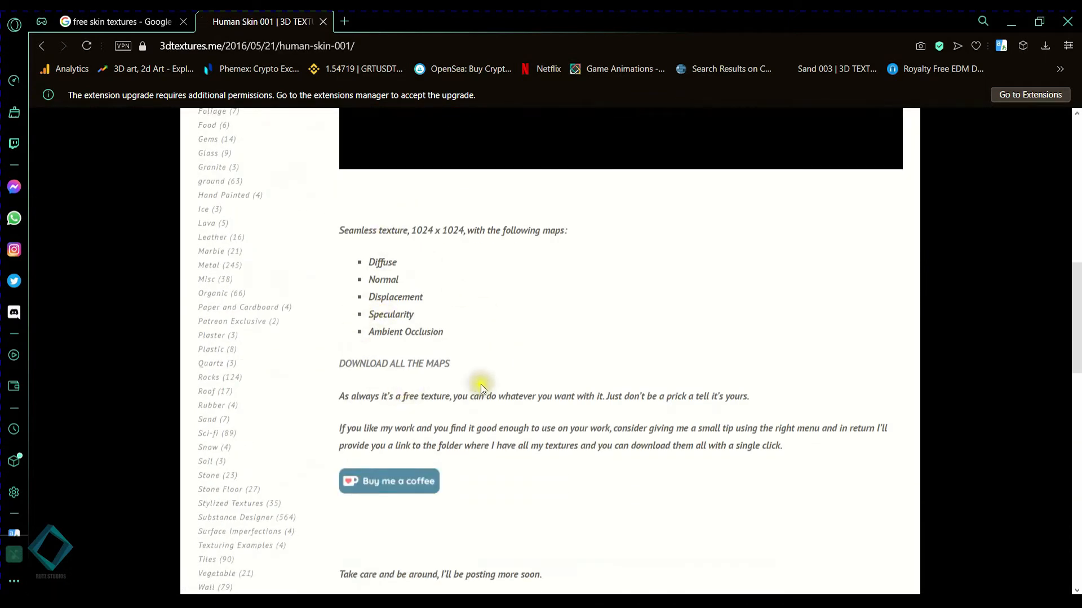
pyautogui.scroll(-4, 504, 344)
pyautogui.scroll(9, 507, 345)
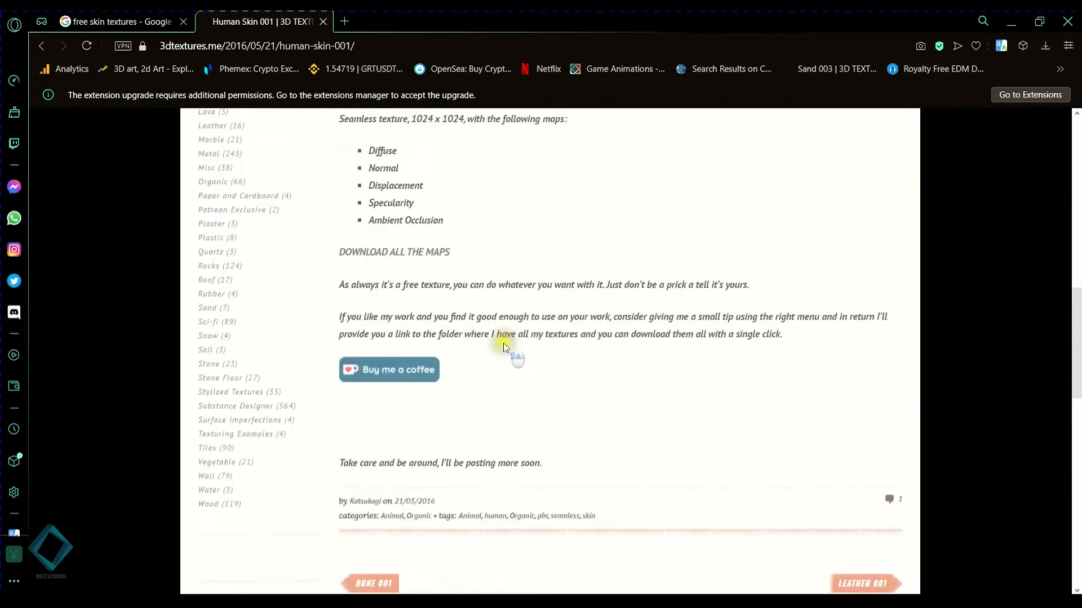
pyautogui.scroll(-4, 429, 458)
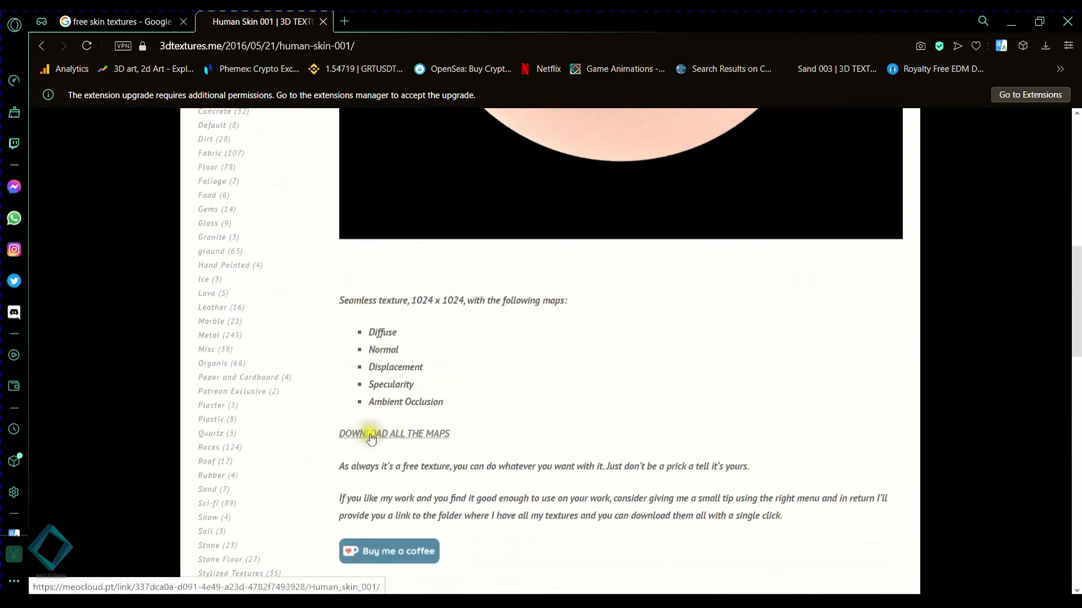
pyautogui.scroll(3, 445, 342)
pyautogui.scroll(6, 444, 342)
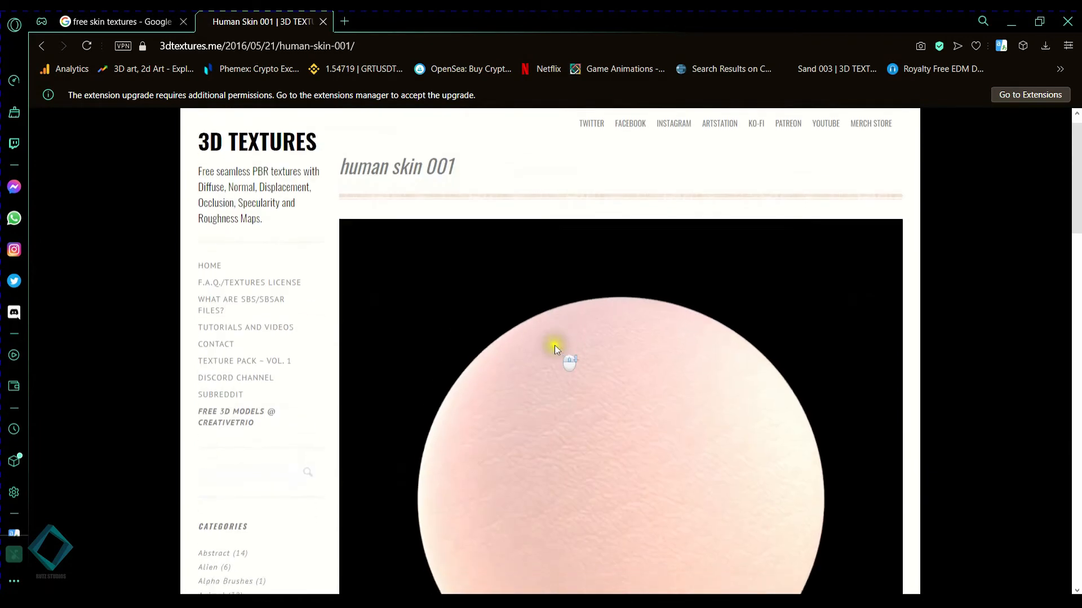
pyautogui.scroll(-12, 554, 345)
pyautogui.click(414, 297)
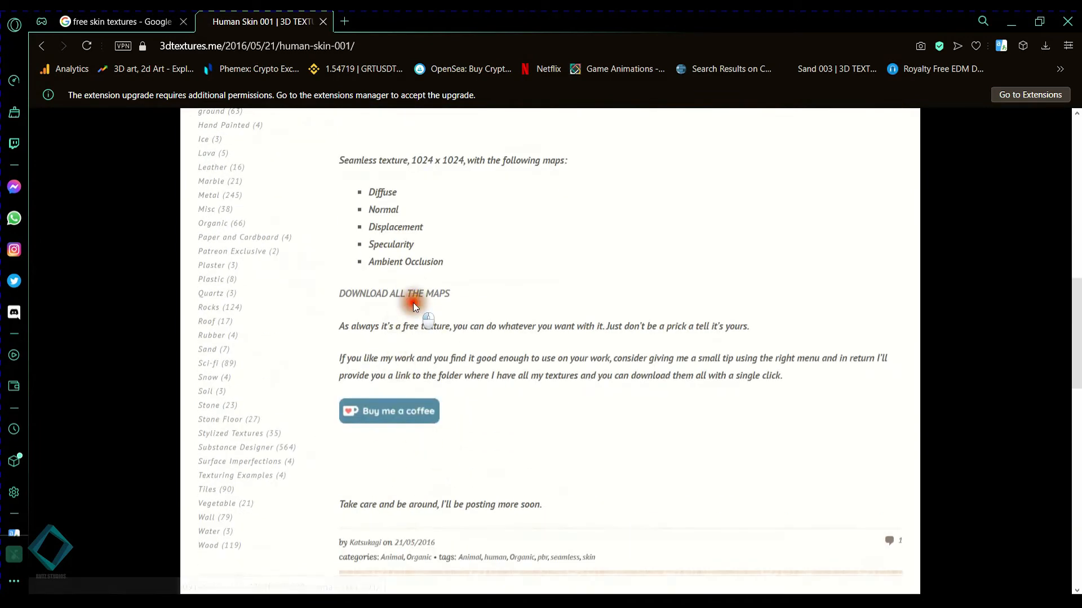
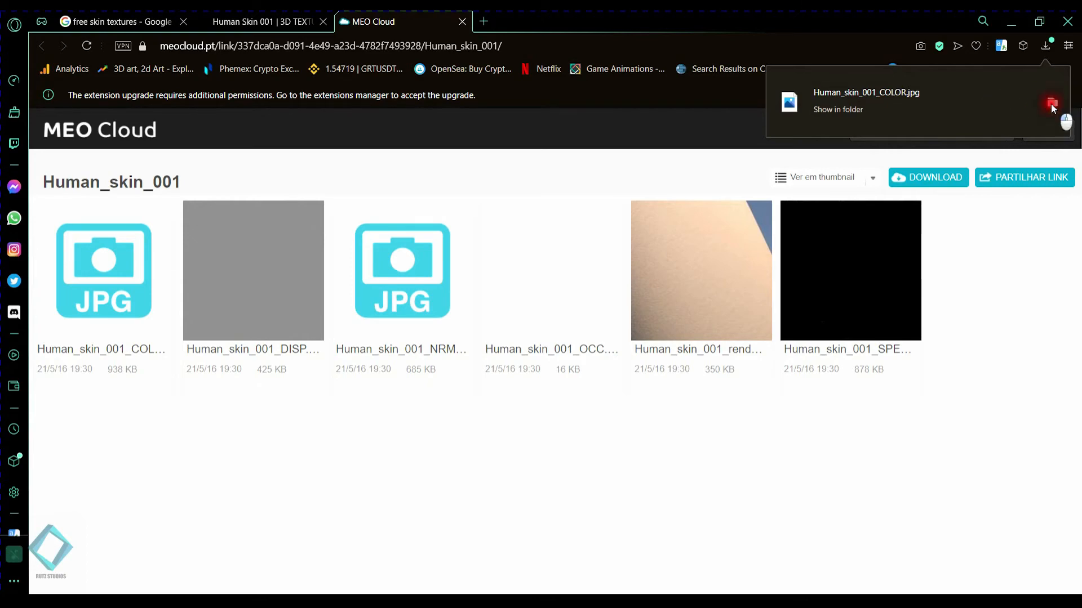
# Show the downloaded Human_skin_001_COLOR image in its folder and move it from Downloads into the 2D subfolder.
pyautogui.click(1050, 104)
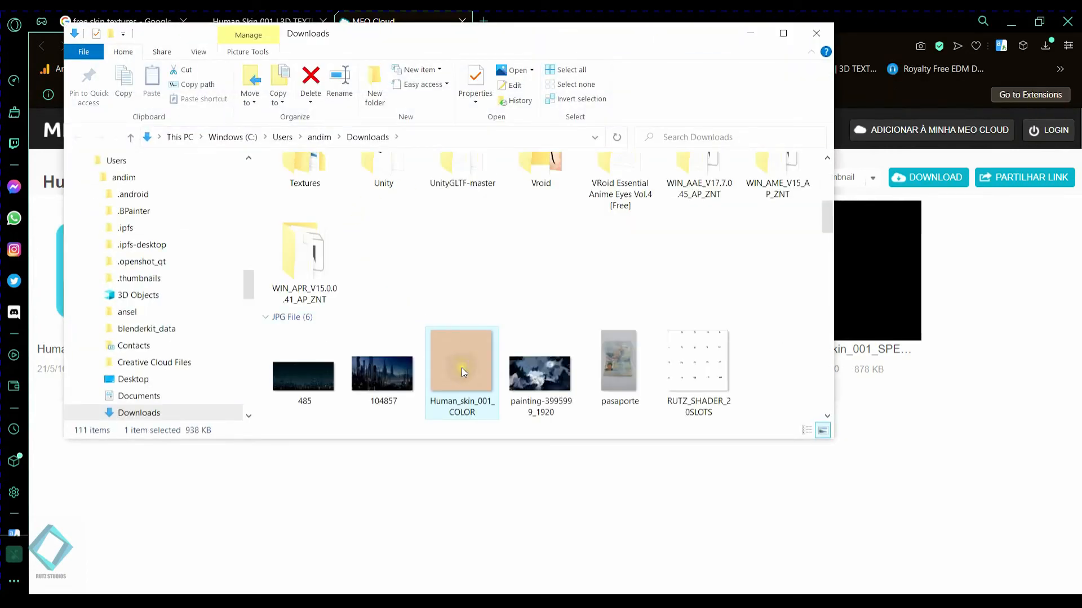
pyautogui.hotkey('ctrl', 'x')
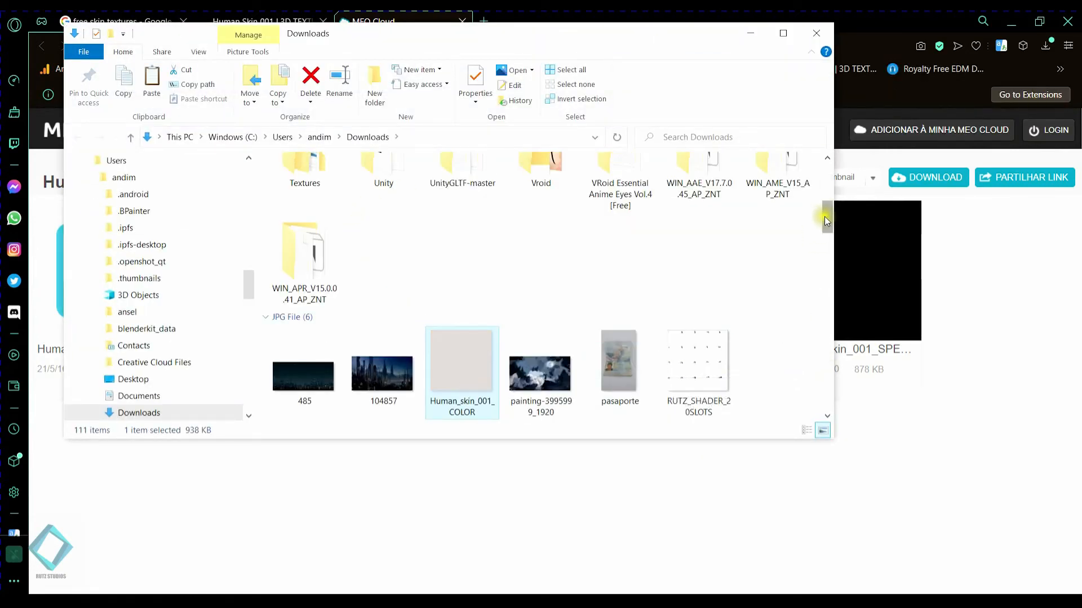
pyautogui.moveTo(824, 217); pyautogui.dragTo(826, 157)
pyautogui.doubleClick(320, 340)
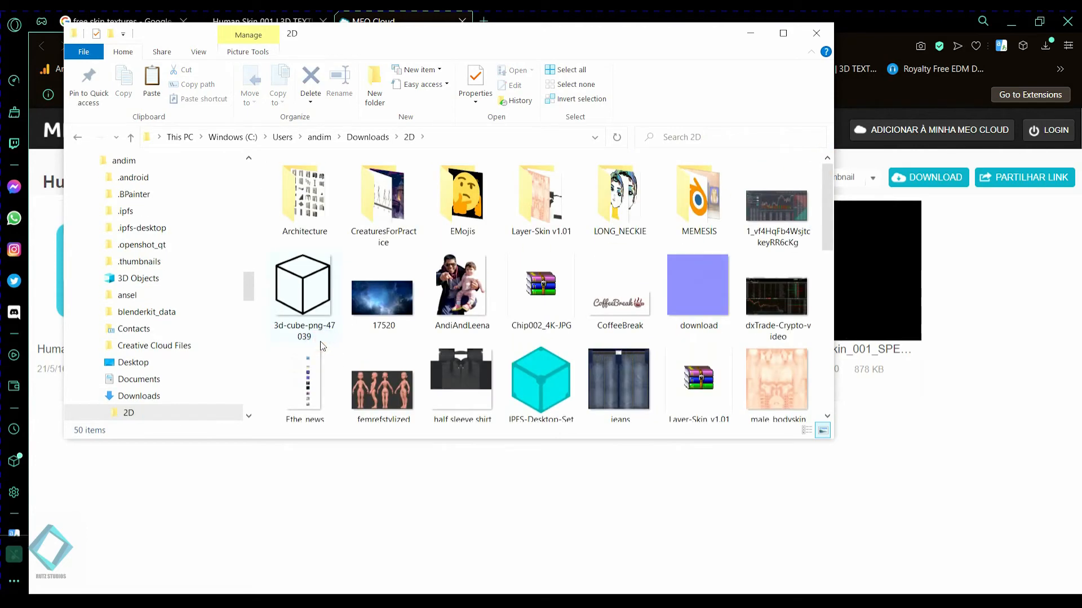
pyautogui.hotkey('ctrl', 'v')
# Switch to Blender, select the character mesh, and set the viewport shading to Material Preview.
pyautogui.click(604, 530)
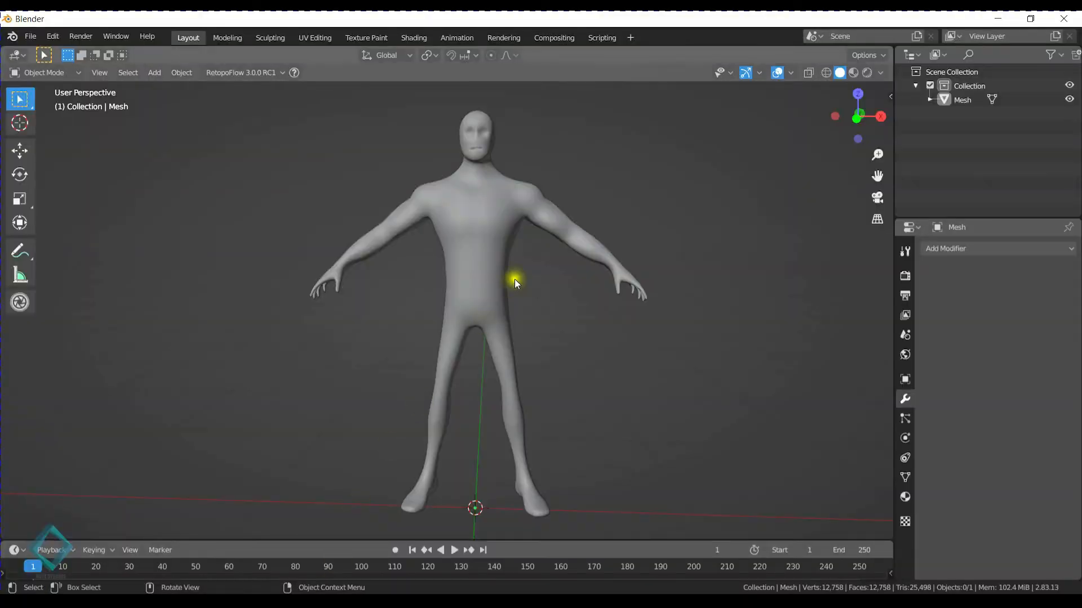
pyautogui.click(506, 226)
pyautogui.click(853, 73)
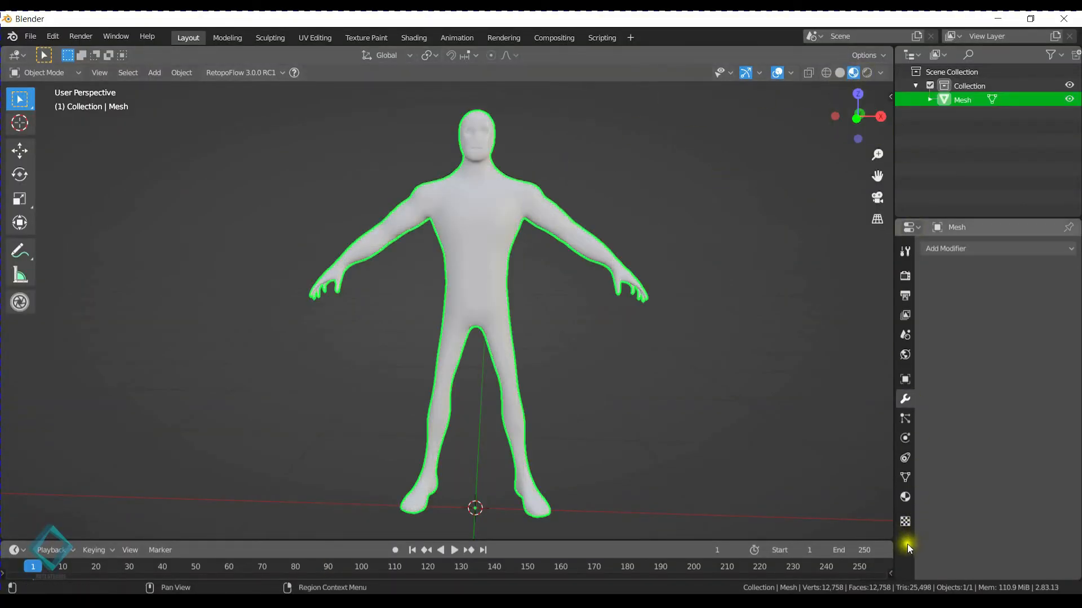
# Rename the character's lambert1.001 material as SKIN.
pyautogui.click(905, 498)
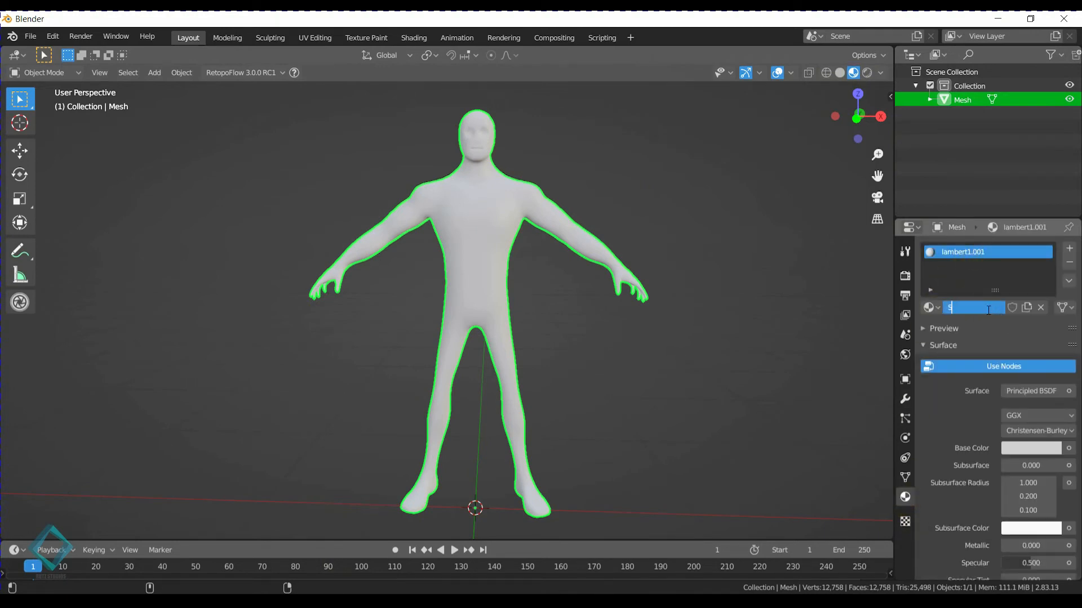
pyautogui.press('Return')
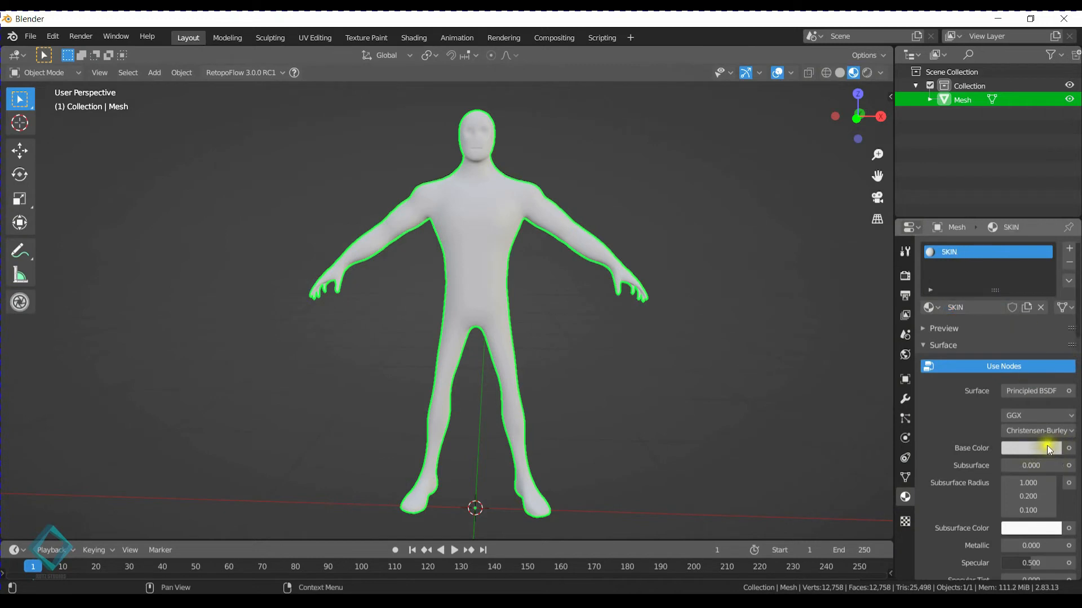
# Assign an Image Texture to the SKIN material's Base Color and load Human_skin_001_COLOR.jpg from the 2D folder.
pyautogui.click(1067, 449)
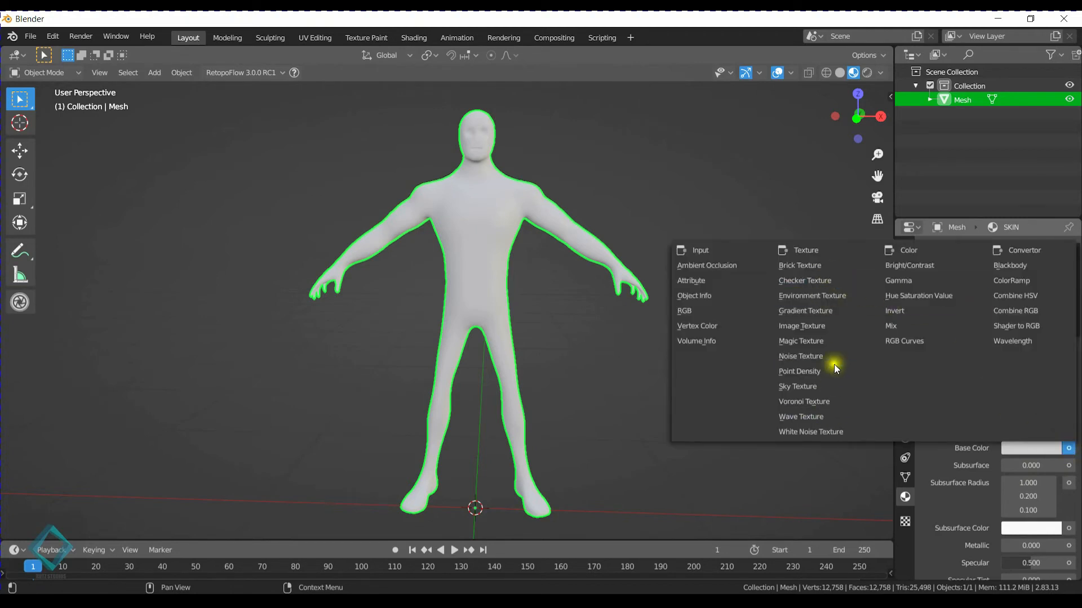
pyautogui.click(1070, 449)
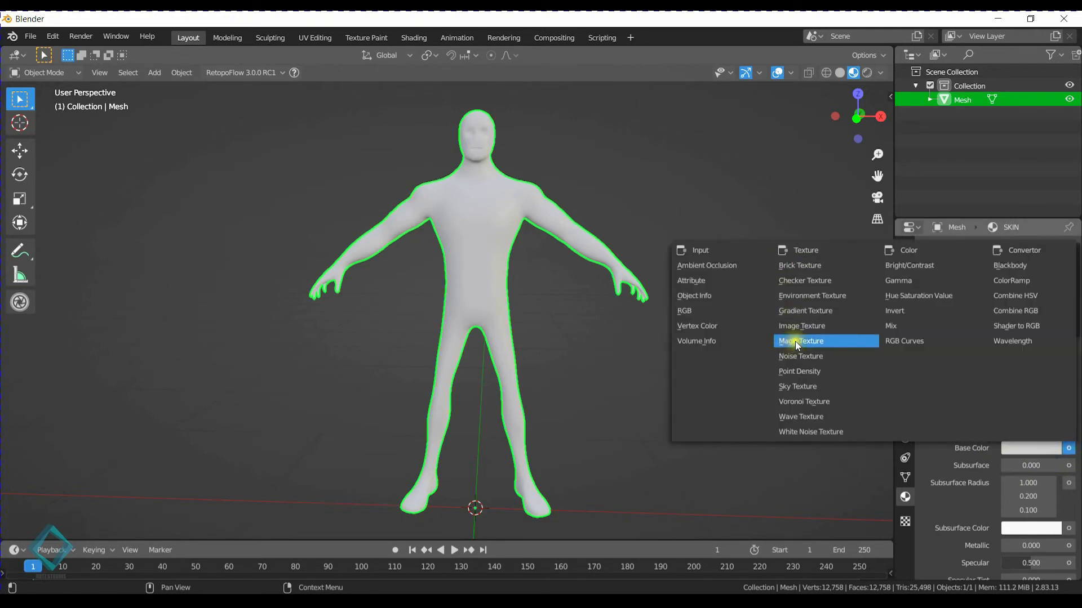
pyautogui.click(805, 327)
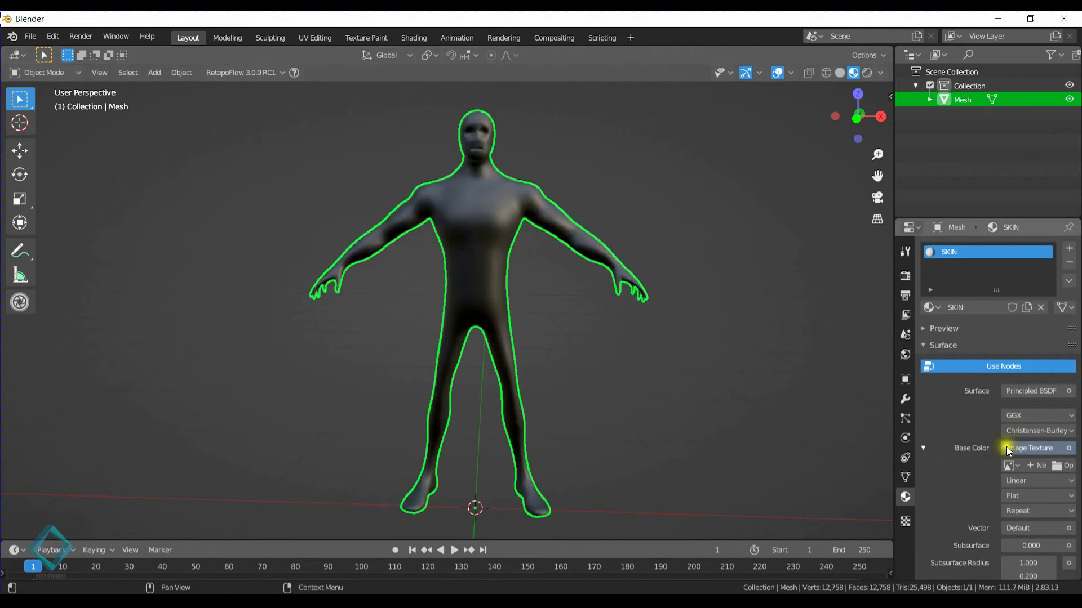
pyautogui.click(1060, 466)
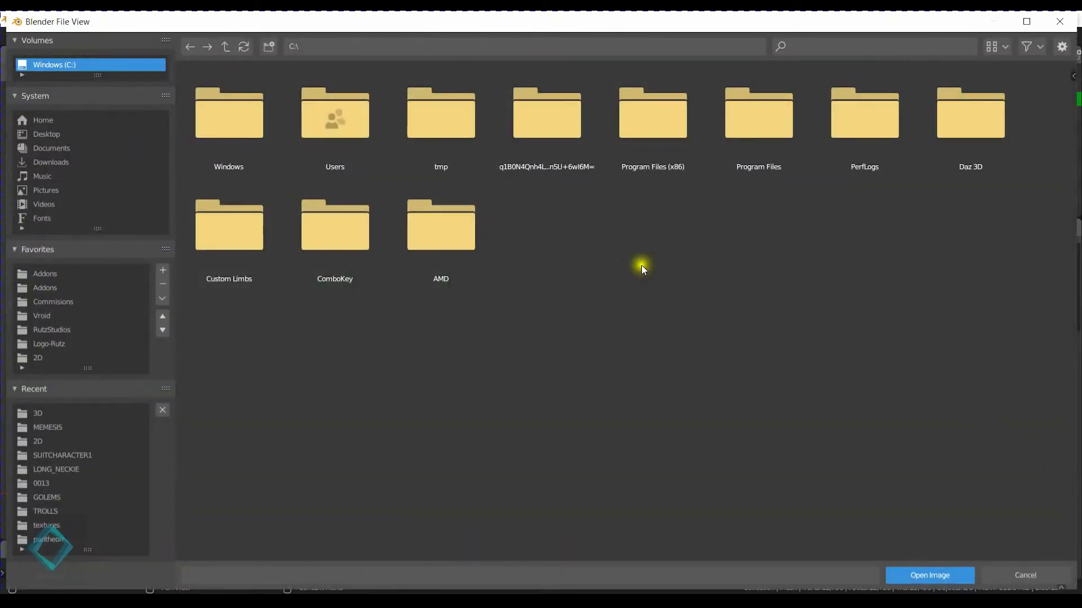
pyautogui.click(47, 360)
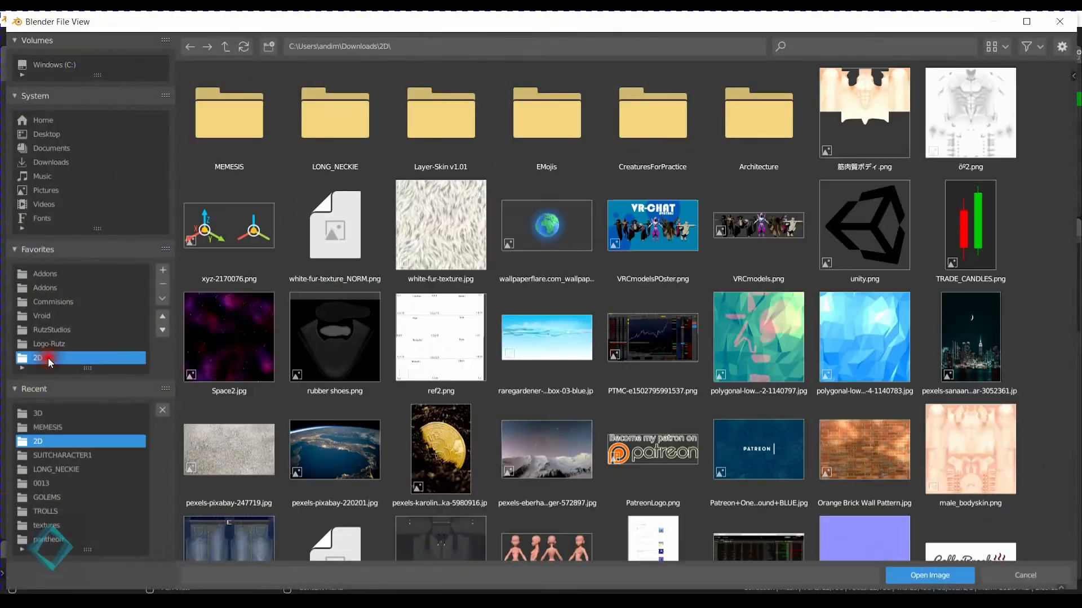
pyautogui.scroll(-5, 620, 349)
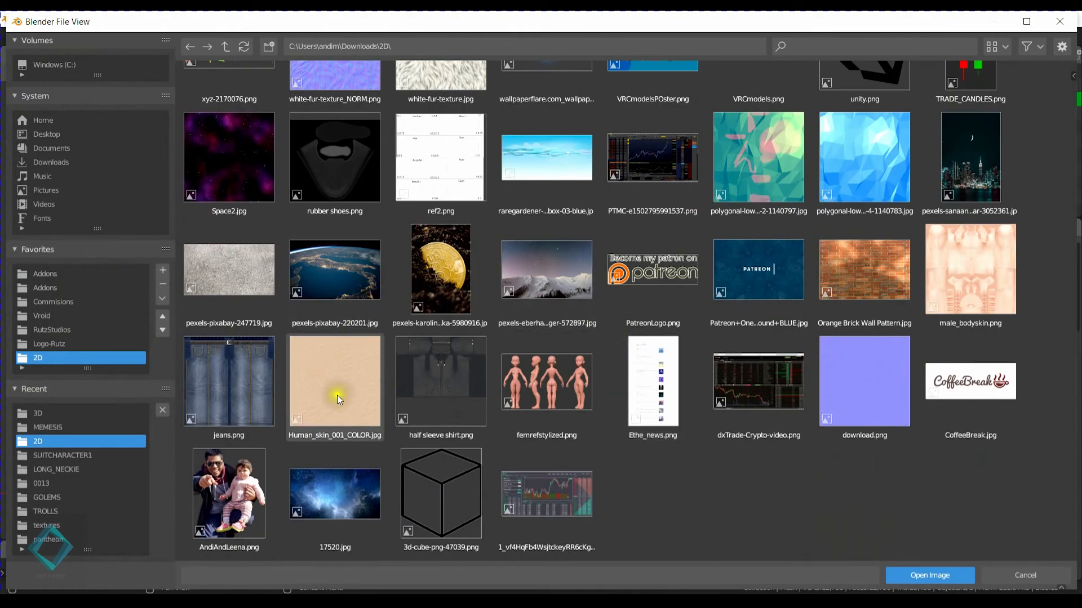
pyautogui.click(324, 380)
pyautogui.click(917, 580)
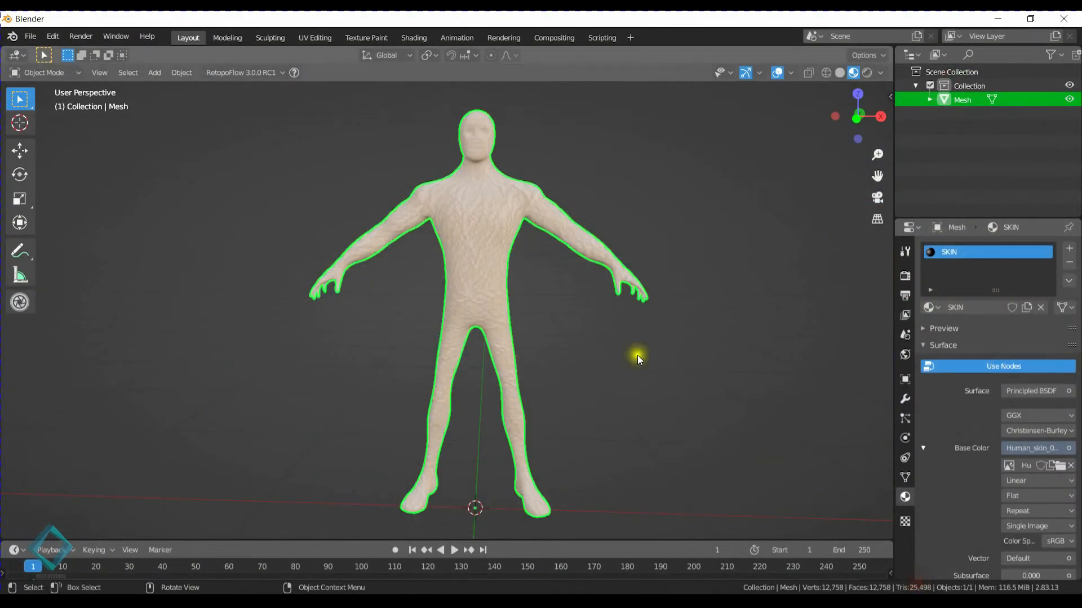
# Examine the applied skin texture up close on the character's body and head.
pyautogui.scroll(5, 541, 384)
pyautogui.moveTo(561, 413); pyautogui.dragTo(532, 394, button='middle')
pyautogui.scroll(-1, 530, 391)
pyautogui.moveTo(437, 394)
pyautogui.mouseDown(button='middle')
pyautogui.moveTo(352, 433)
pyautogui.moveTo(425, 403)
pyautogui.mouseUp(button='middle')
pyautogui.click(613, 313)
pyautogui.keyDown('shift'); pyautogui.moveTo(593, 299); pyautogui.dragTo(572, 357, button='middle'); pyautogui.keyUp('shift')
pyautogui.scroll(7, 579, 416)
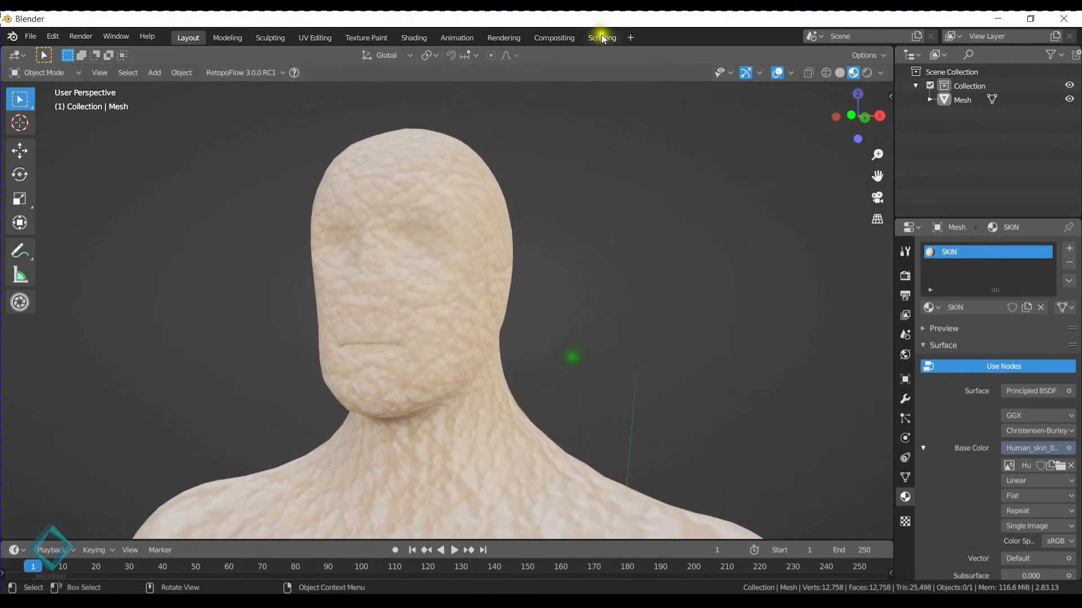
# Switch to the UV Editing workspace, select all the UVs, and scale them up well beyond the skin image's bounds.
pyautogui.click(313, 38)
pyautogui.scroll(-8, 310, 353)
pyautogui.scroll(1, 308, 355)
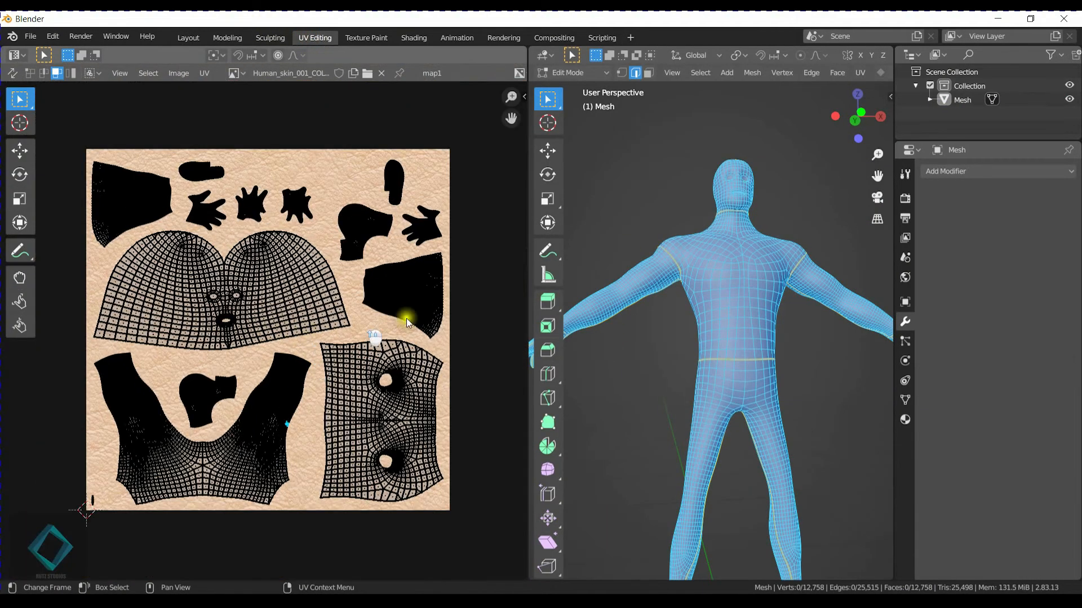
pyautogui.moveTo(780, 237)
pyautogui.mouseDown(button='middle')
pyautogui.moveTo(768, 261)
pyautogui.moveTo(788, 230)
pyautogui.mouseUp(button='middle')
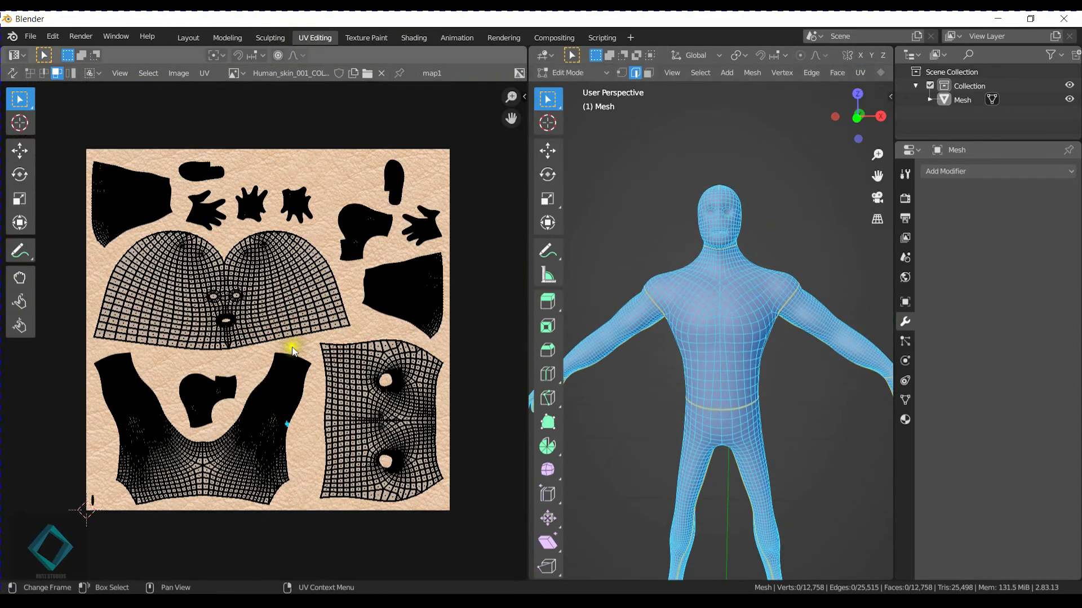
pyautogui.press('a')
pyautogui.press('s')
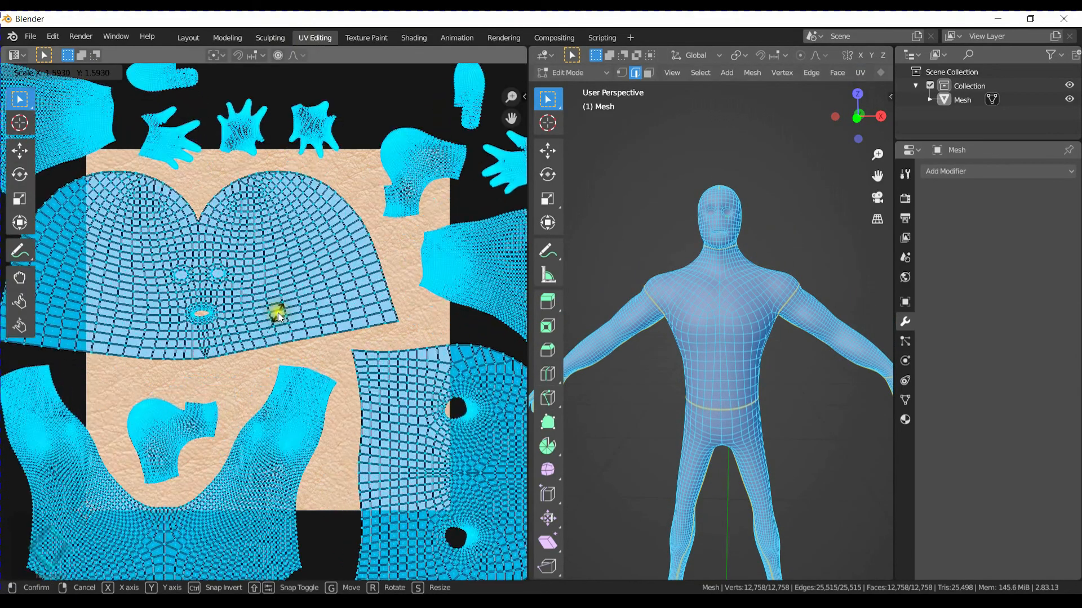
pyautogui.click(293, 300)
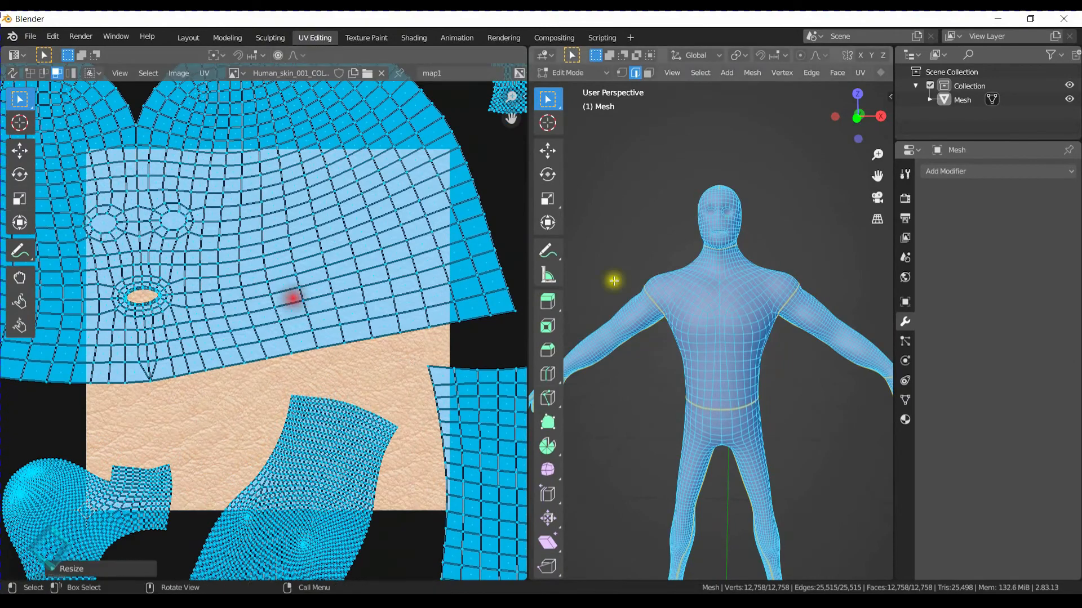
# Inspect the character's head and upper body in the 3D viewport after scaling the UVs.
pyautogui.scroll(7, 770, 288)
pyautogui.keyDown('shift'); pyautogui.moveTo(771, 287); pyautogui.dragTo(720, 481, button='middle'); pyautogui.keyUp('shift')
pyautogui.moveTo(723, 356); pyautogui.dragTo(742, 442, button='middle')
pyautogui.scroll(-8, 867, 104)
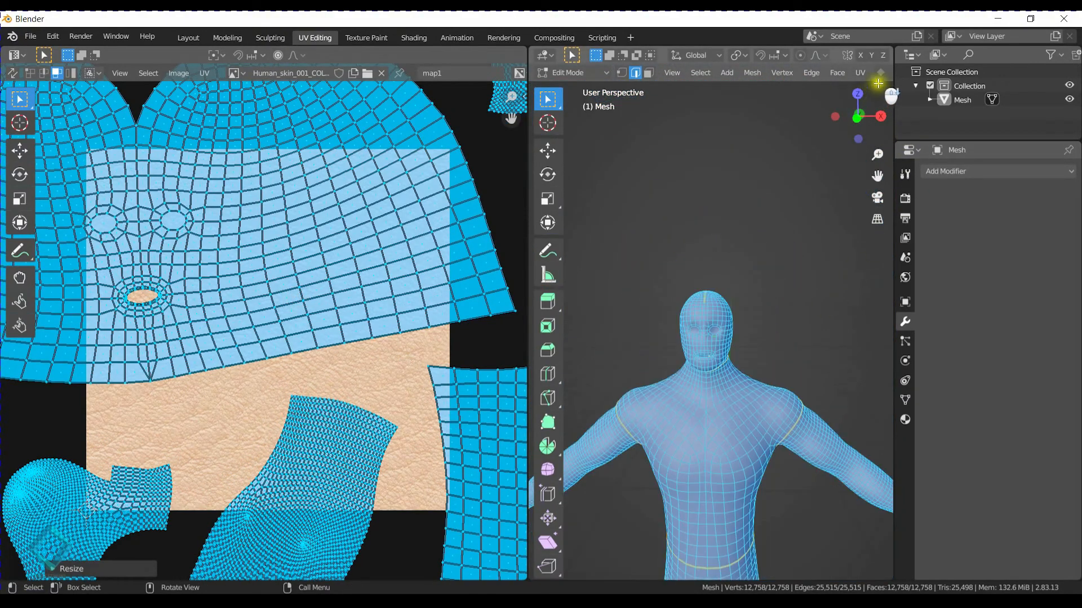
pyautogui.scroll(-4, 828, 78)
pyautogui.scroll(-6, 753, 94)
pyautogui.scroll(-6, 758, 72)
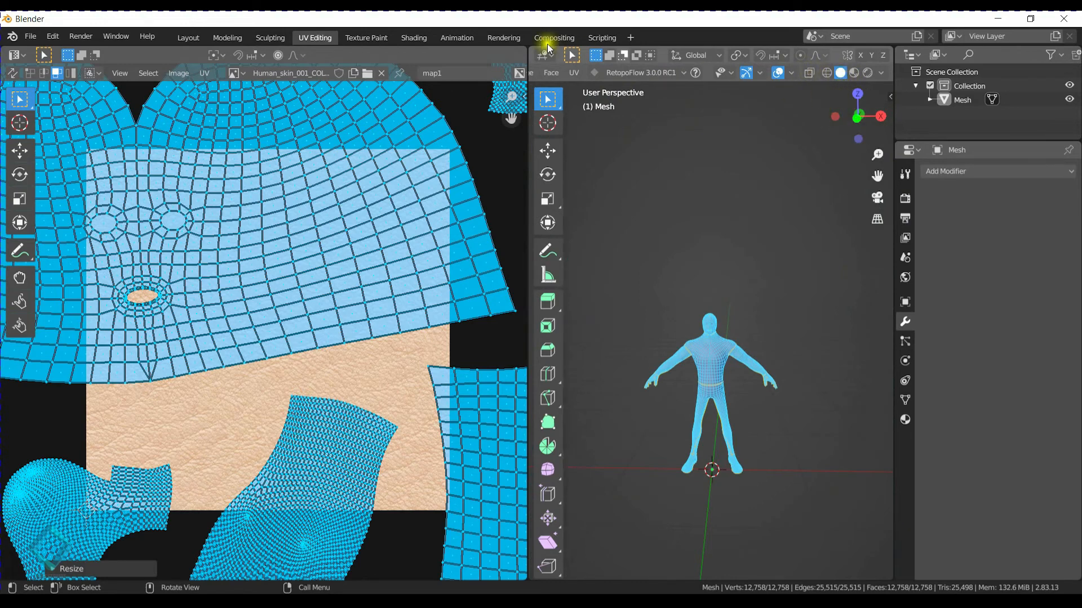
pyautogui.click(891, 96)
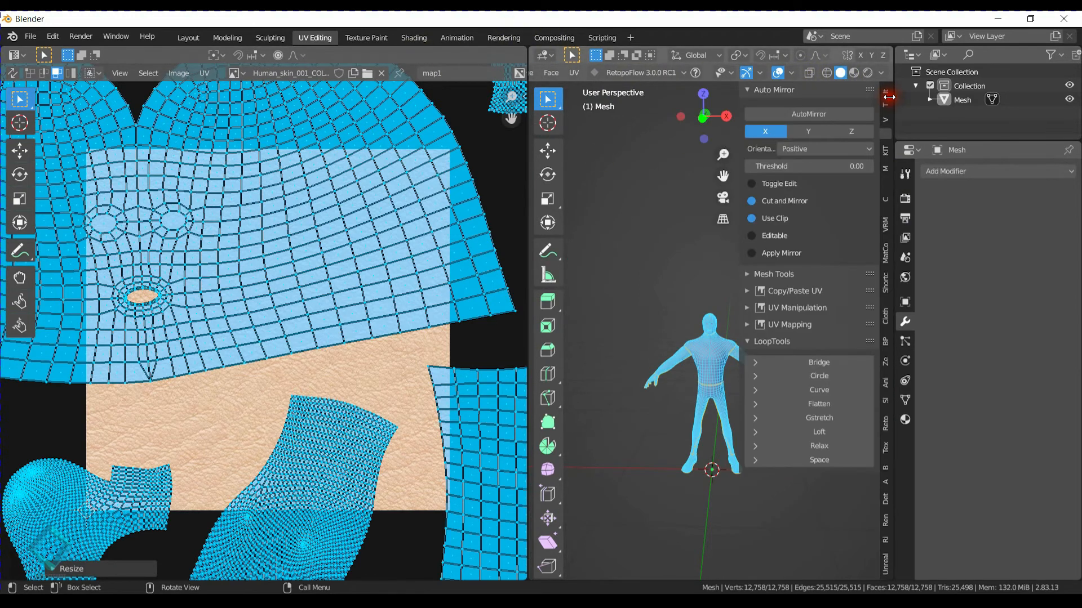
pyautogui.click(743, 89)
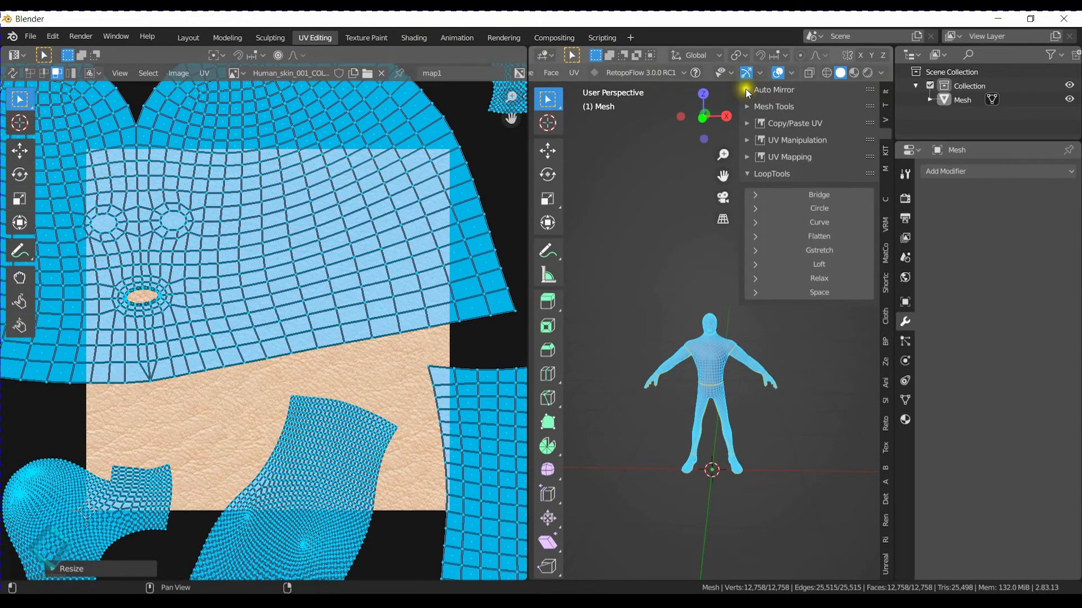
pyautogui.press('n')
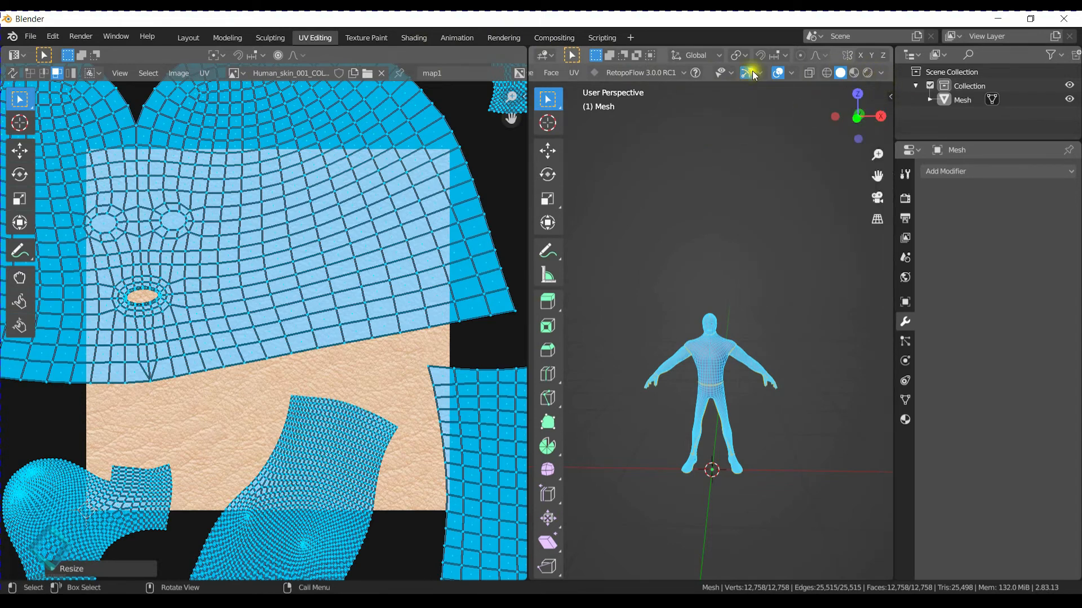
# Hide the 3D viewport's overlays, set its shading to Material Preview, and inspect the skin texture on the head and neck.
pyautogui.hscroll(-5, 755, 75)
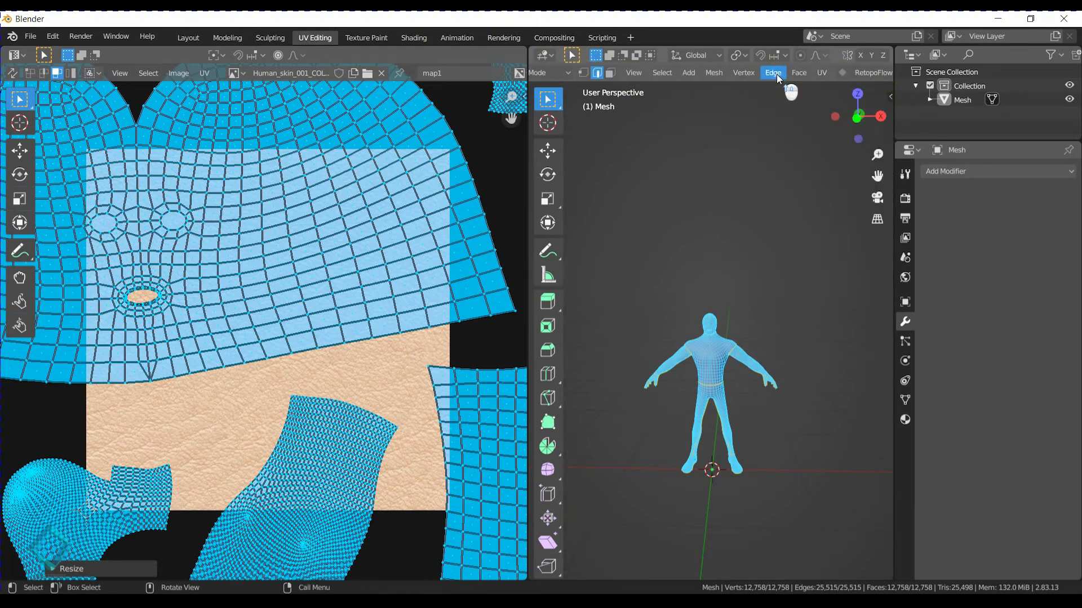
pyautogui.hscroll(8, 776, 73)
pyautogui.hscroll(3, 817, 56)
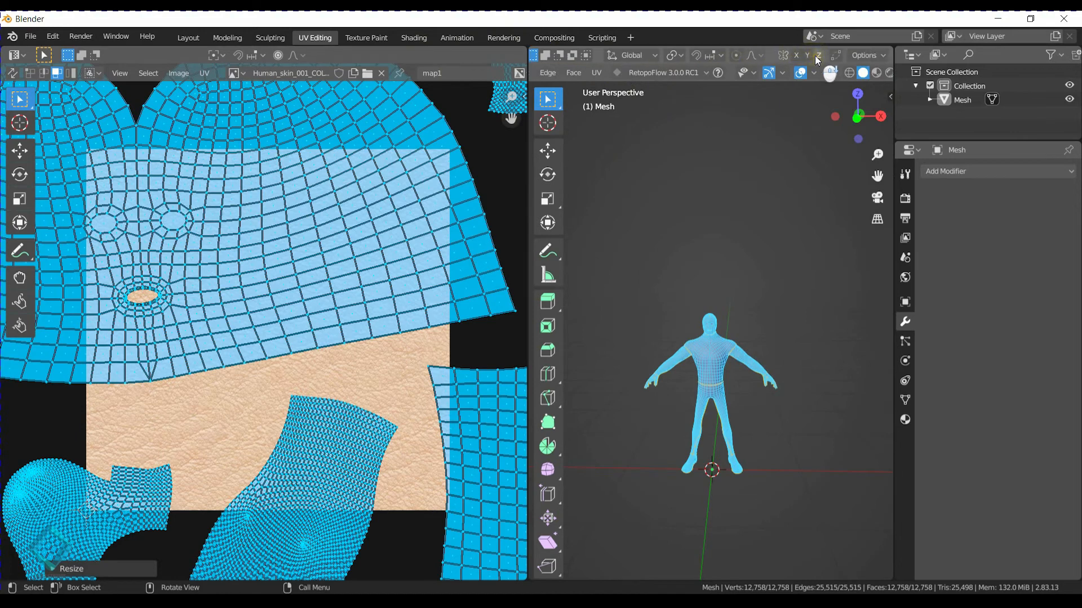
pyautogui.hscroll(2, 874, 76)
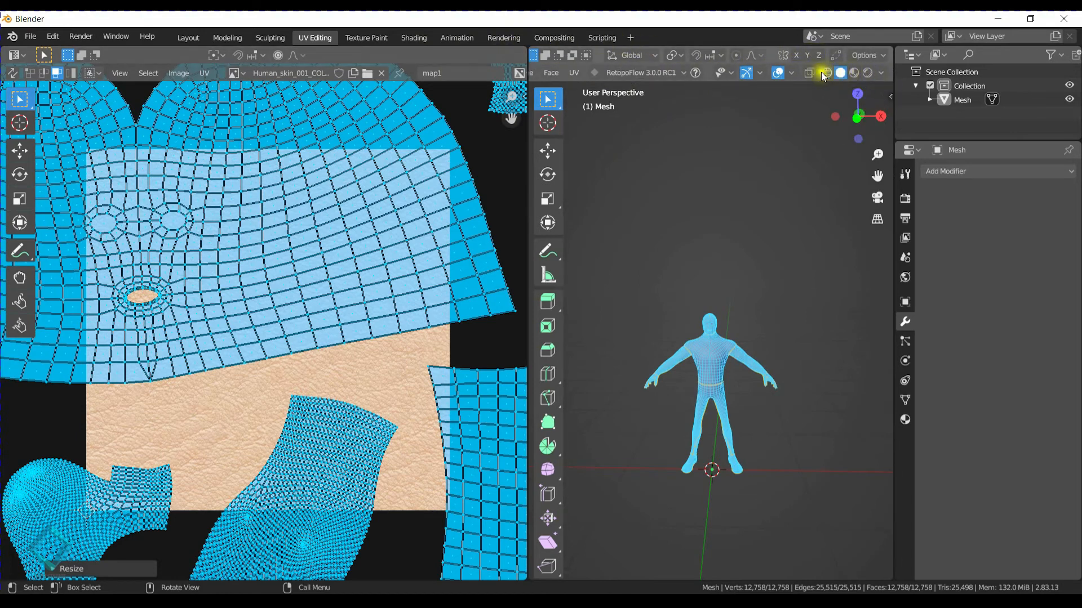
pyautogui.click(778, 73)
pyautogui.scroll(5, 716, 353)
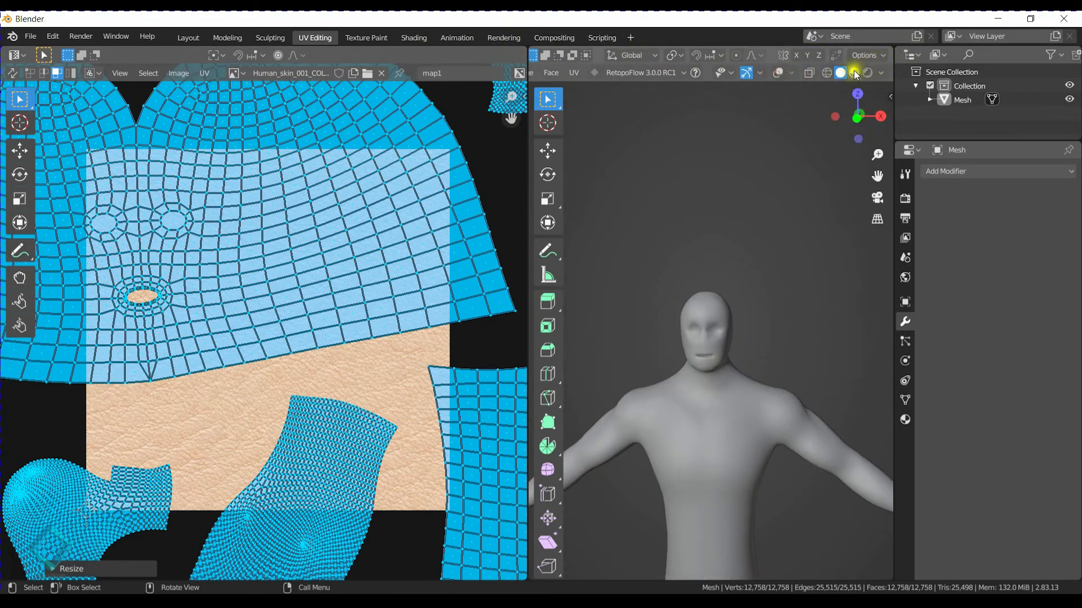
pyautogui.click(853, 72)
pyautogui.scroll(4, 736, 289)
pyautogui.scroll(-6, 640, 449)
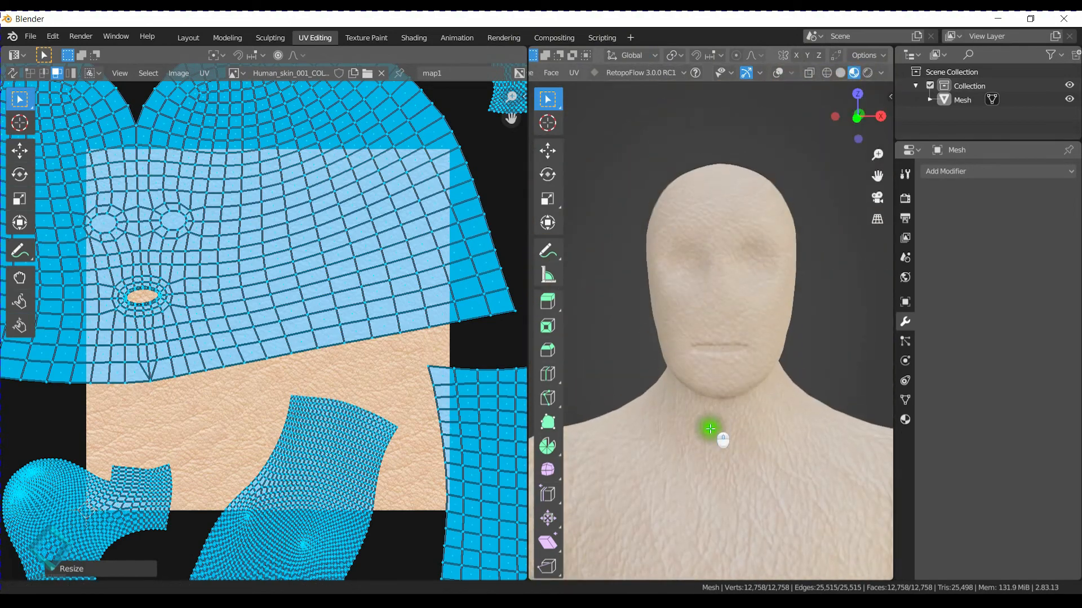
# Scale all the UVs up by more than eight times for a finer skin grain and check it on the face.
pyautogui.press('s')
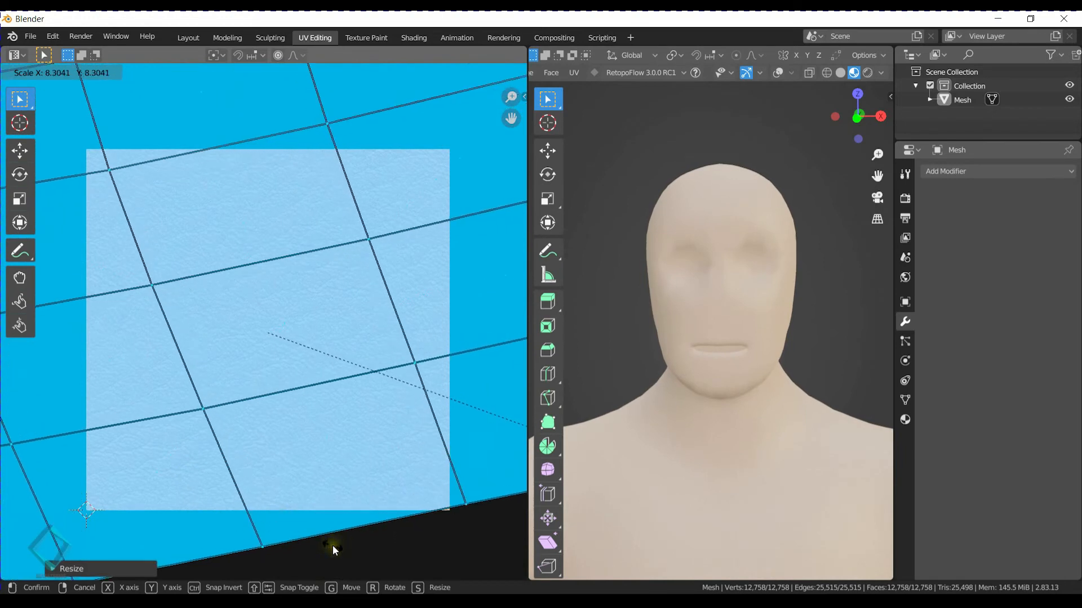
pyautogui.click(356, 539)
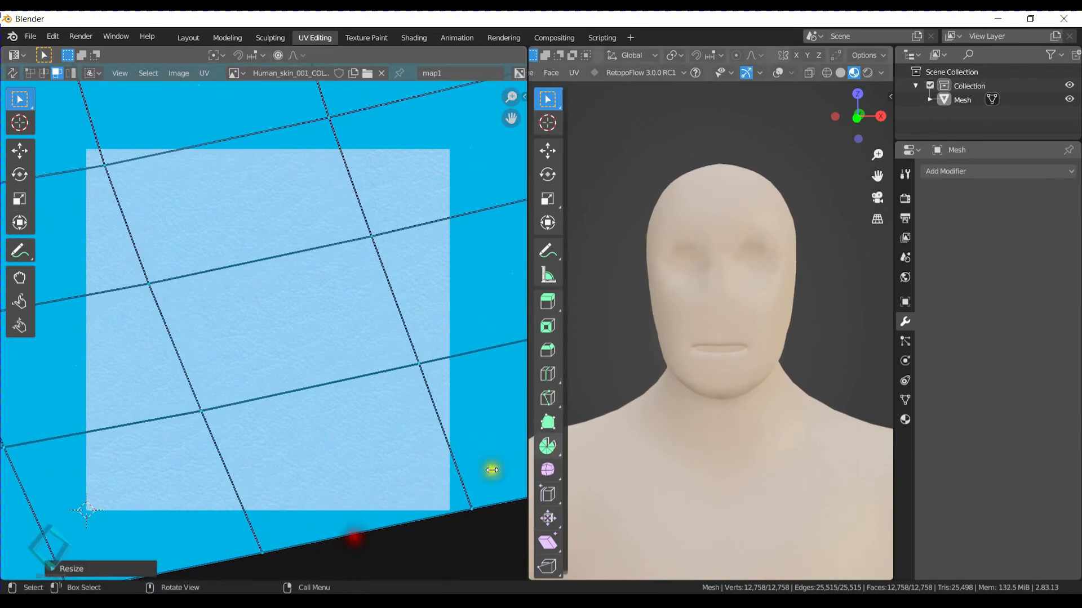
pyautogui.moveTo(732, 382); pyautogui.dragTo(756, 357, button='middle')
pyautogui.scroll(5, 711, 382)
pyautogui.scroll(-5, 714, 381)
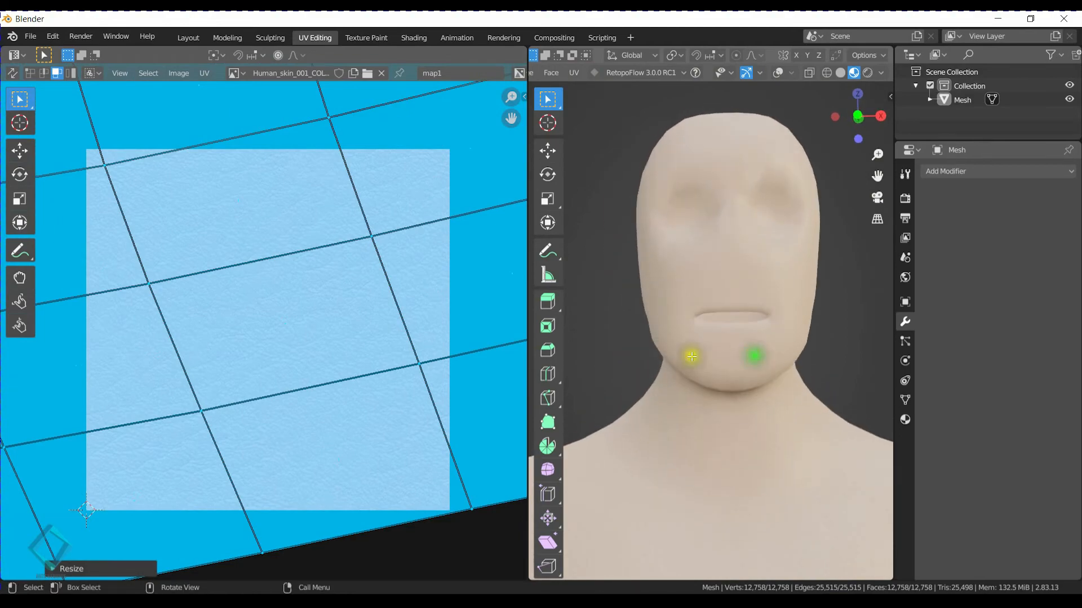
# Rotate all the UV islands by about -18 degrees and check the texture on the neck and chest.
pyautogui.scroll(-12, 356, 350)
pyautogui.press('r')
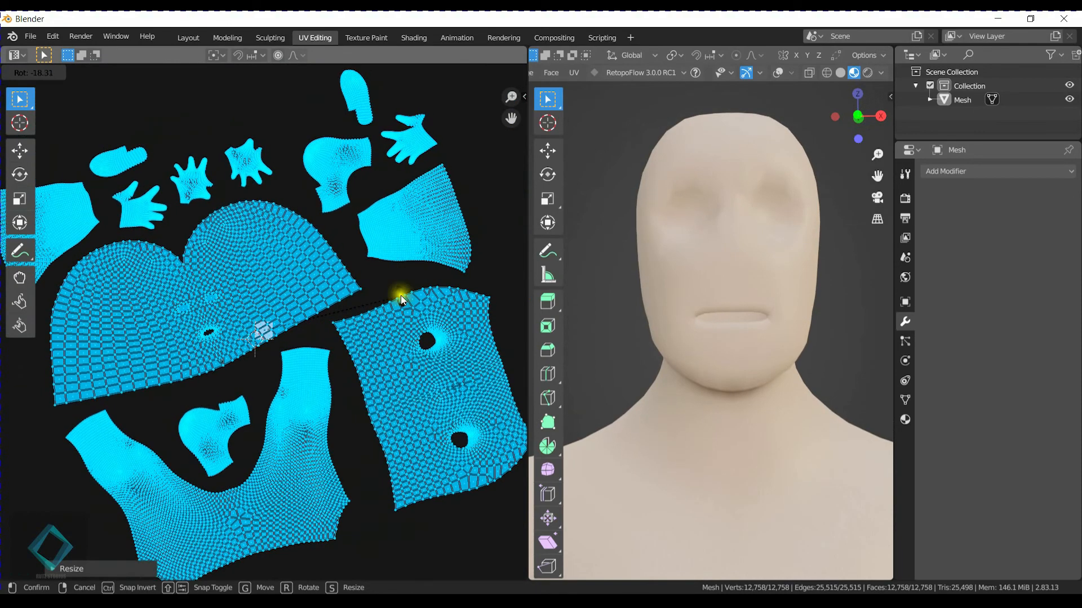
pyautogui.click(400, 295)
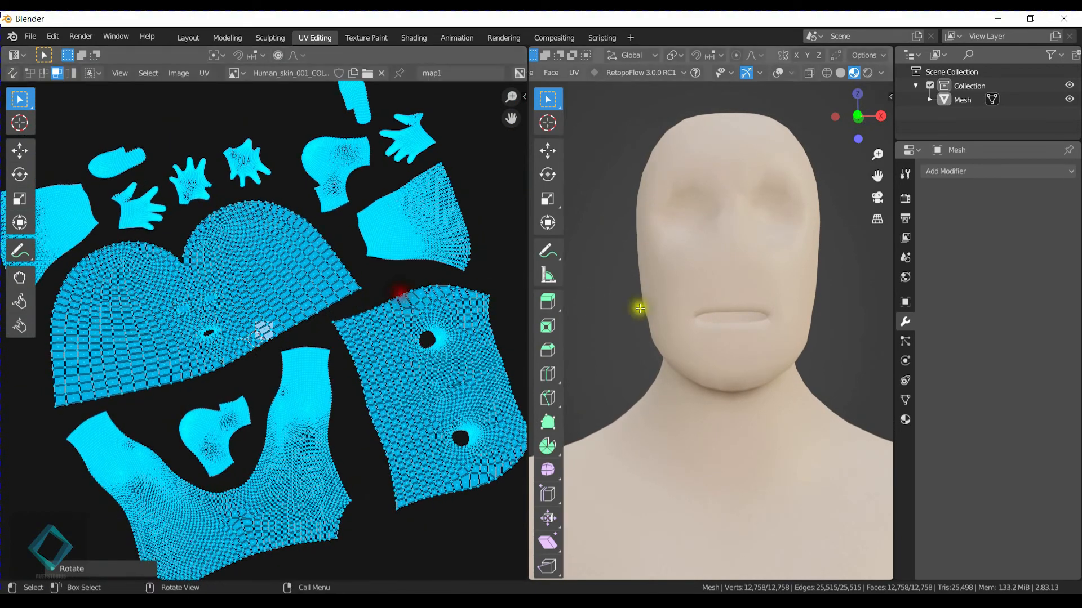
pyautogui.scroll(4, 736, 218)
pyautogui.scroll(-3, 766, 296)
pyautogui.moveTo(767, 295)
pyautogui.mouseDown(button='middle')
pyautogui.moveTo(720, 316)
pyautogui.moveTo(766, 307)
pyautogui.moveTo(751, 294)
pyautogui.mouseUp(button='middle')
pyautogui.keyDown('shift'); pyautogui.moveTo(751, 450); pyautogui.dragTo(708, 236, button='middle'); pyautogui.keyUp('shift')
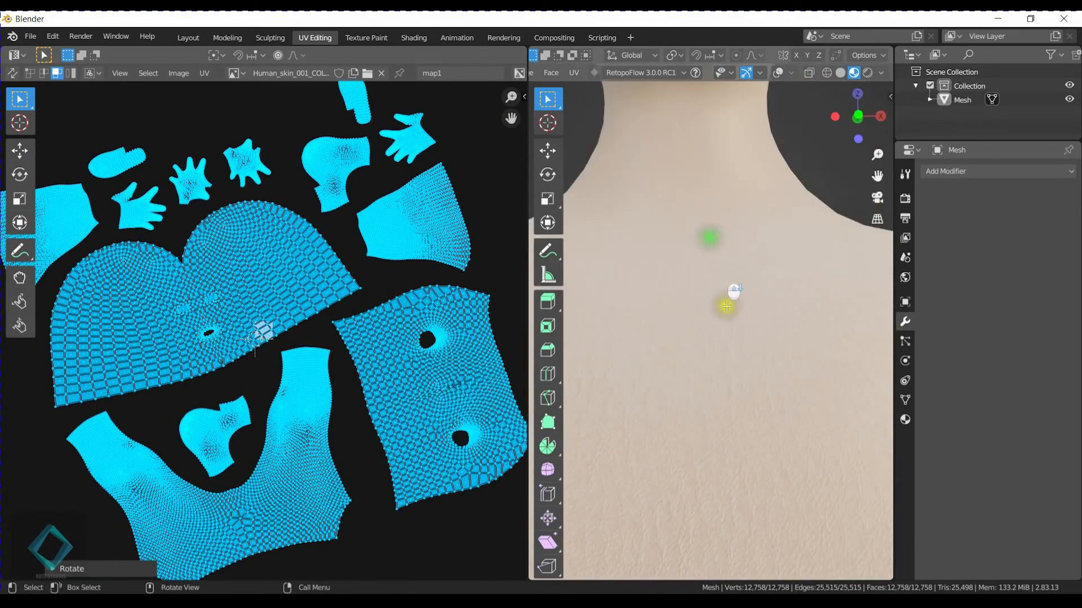
pyautogui.scroll(-3, 724, 304)
pyautogui.moveTo(725, 336); pyautogui.dragTo(728, 325, button='middle')
pyautogui.press('r')
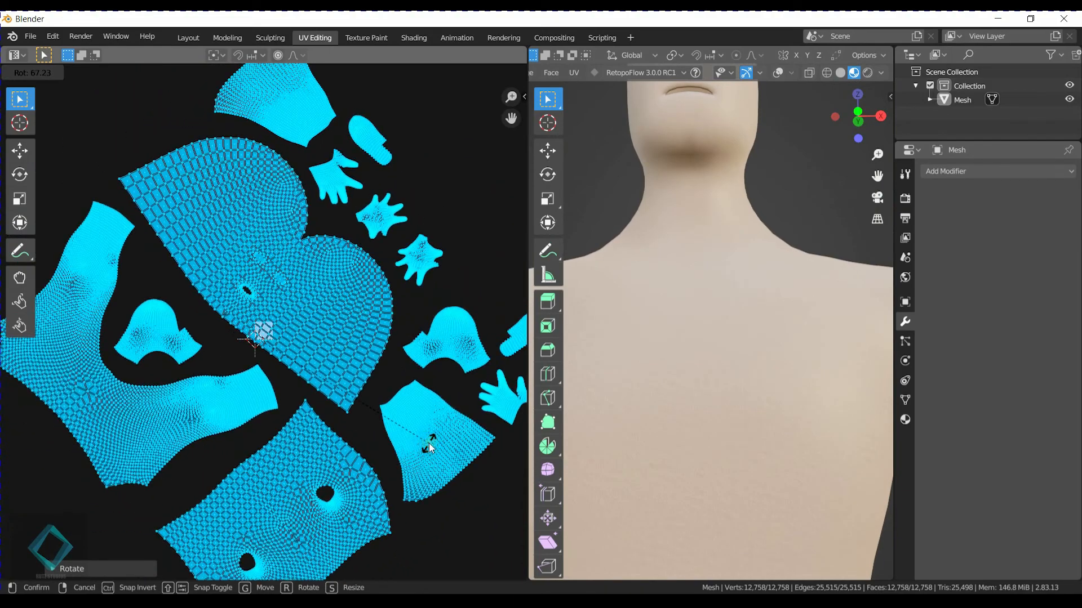
pyautogui.click(300, 414)
# Select only the UV island with the two round holes, rotate it by about -100 degrees, and shift it slightly.
pyautogui.hotkey('alt', 'a')
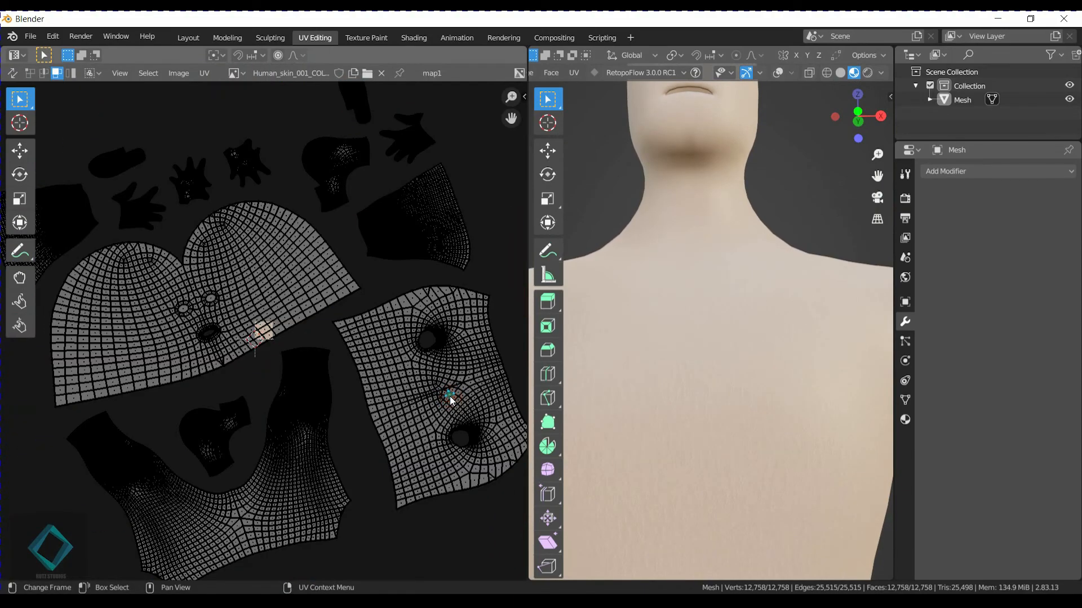
pyautogui.press('l')
pyautogui.press('r')
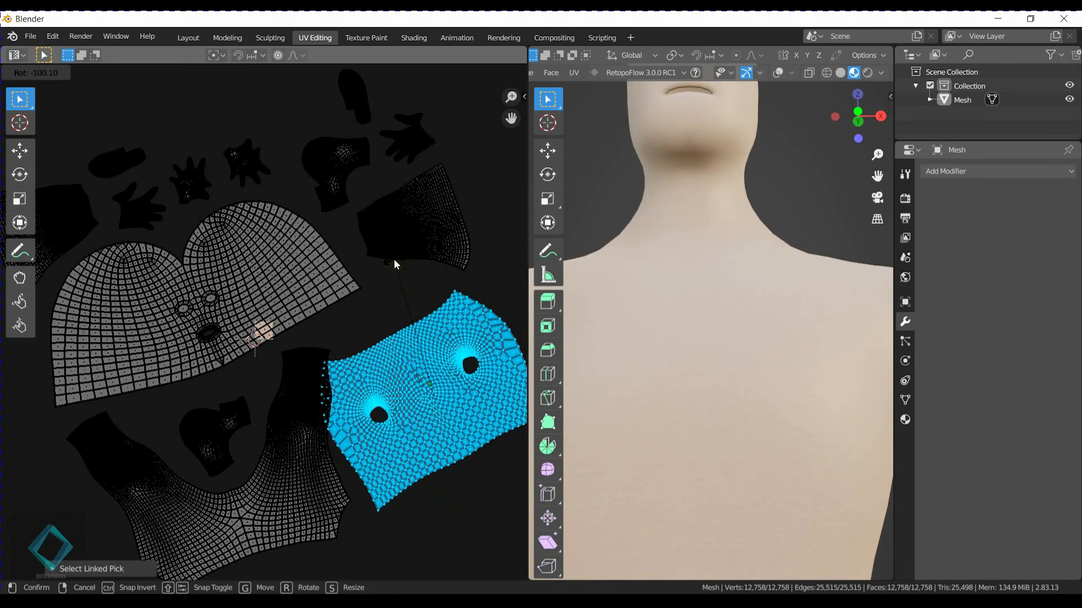
pyautogui.click(381, 257)
pyautogui.press('g')
pyautogui.click(397, 324)
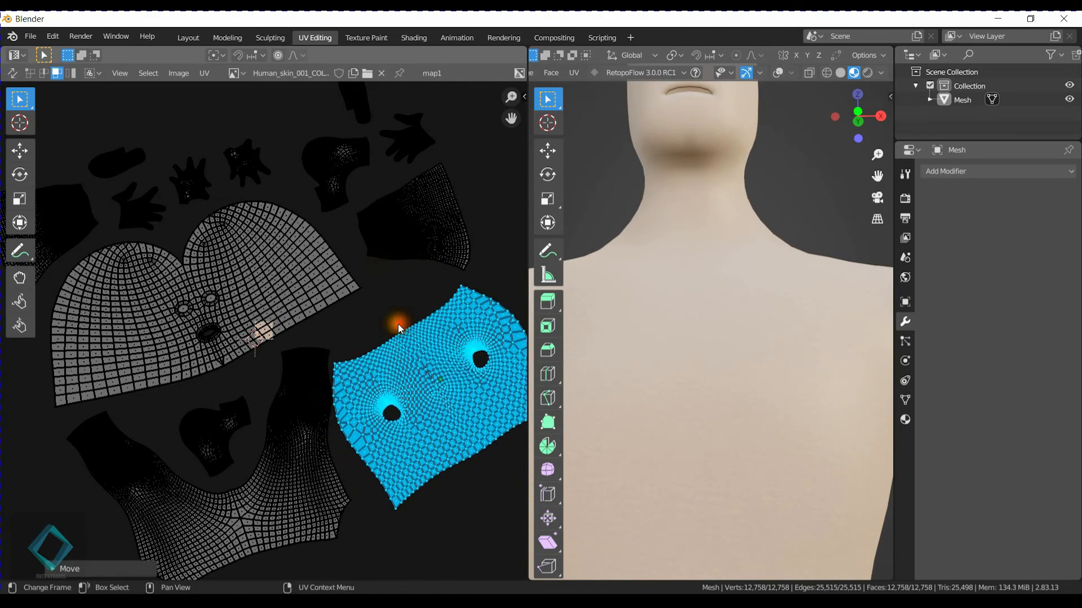
# Scale up the UV island with the two holes slightly and move it farther away from the neighbouring islands.
pyautogui.press('s')
pyautogui.click(414, 263)
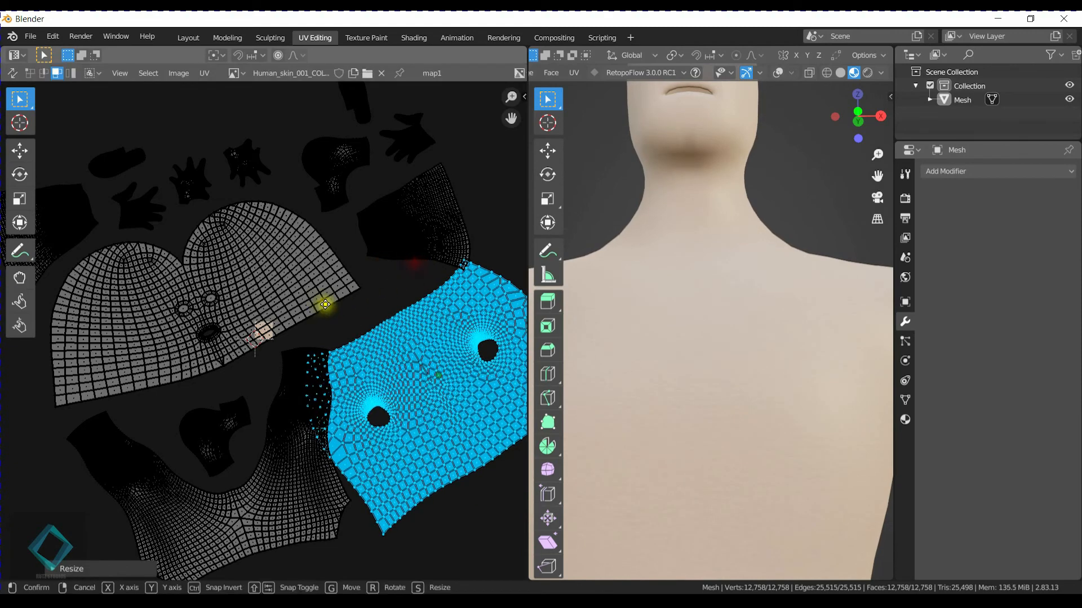
pyautogui.press('g')
pyautogui.click(358, 297)
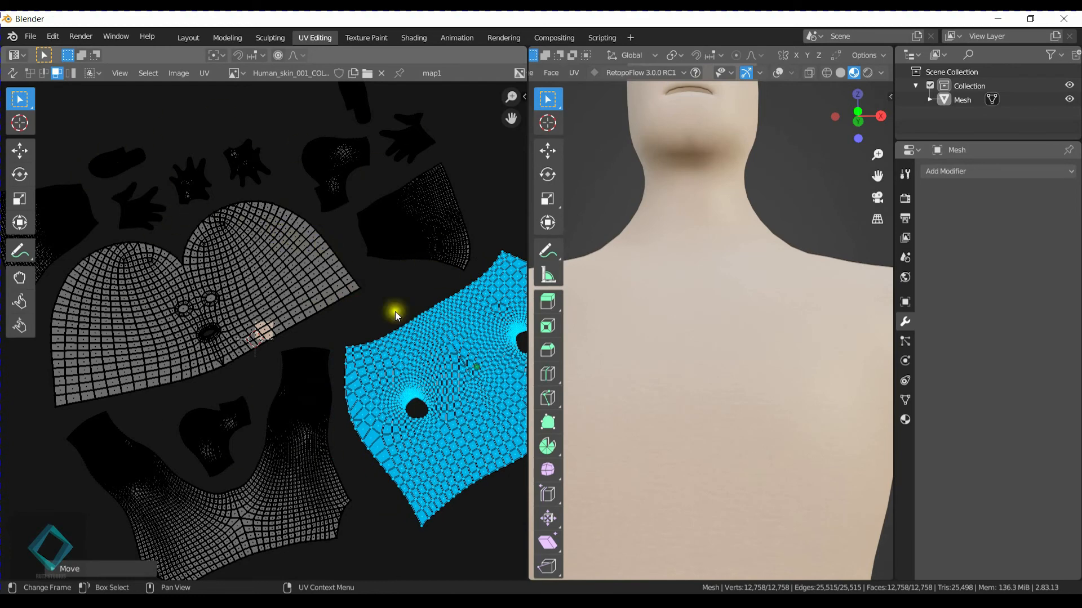
pyautogui.scroll(5, 281, 330)
pyautogui.scroll(-5, 282, 330)
pyautogui.scroll(-8, 99, 255)
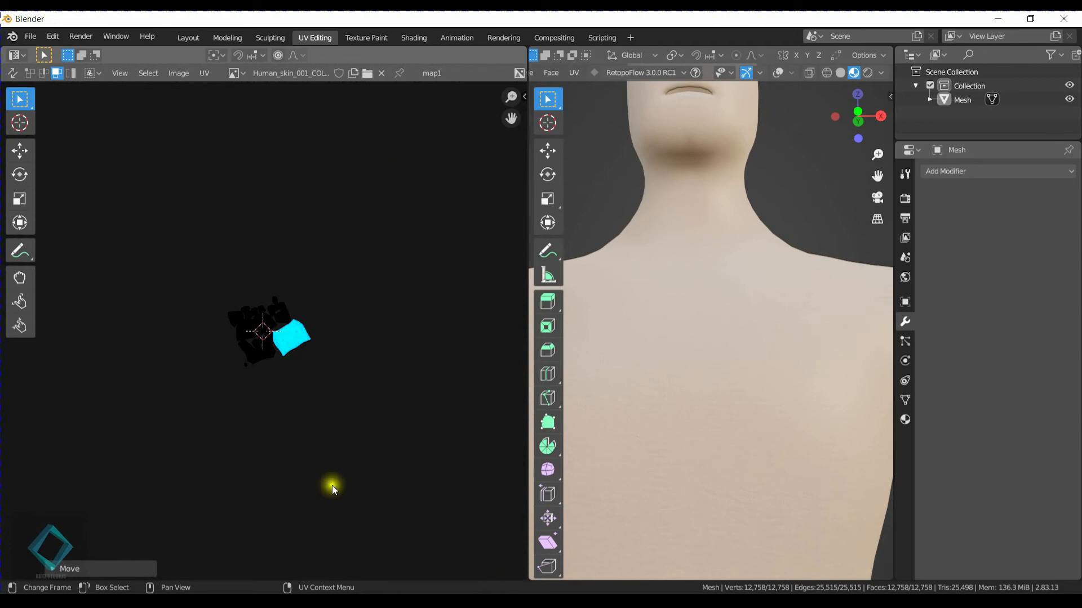
# Examine how the enlarged UV islands lie over the skin image, comparing the face grid with the image tile.
pyautogui.scroll(8, 333, 346)
pyautogui.scroll(12, 265, 333)
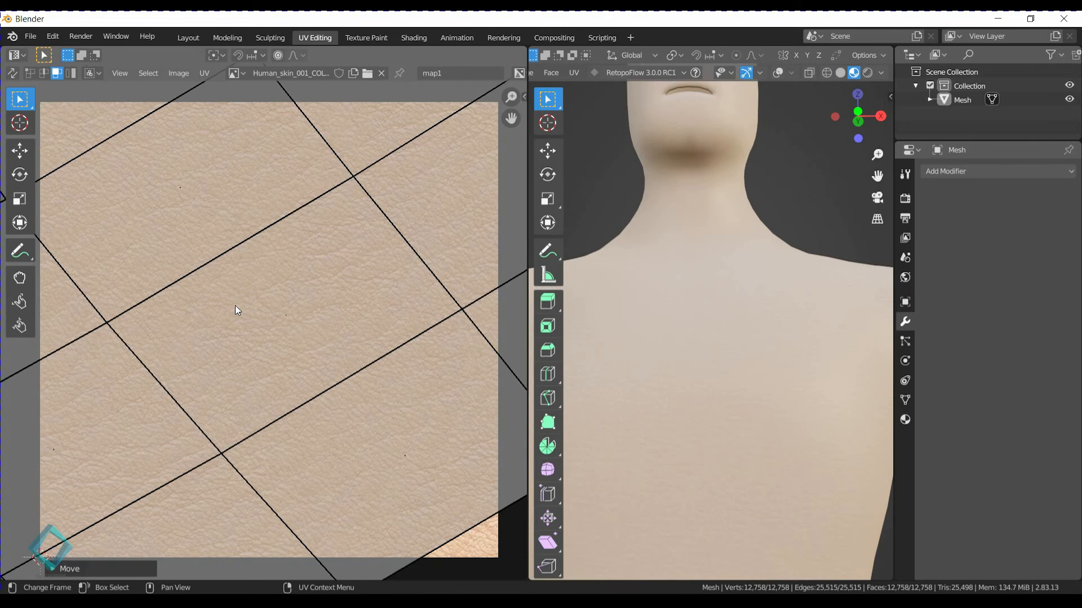
pyautogui.scroll(-7, 235, 305)
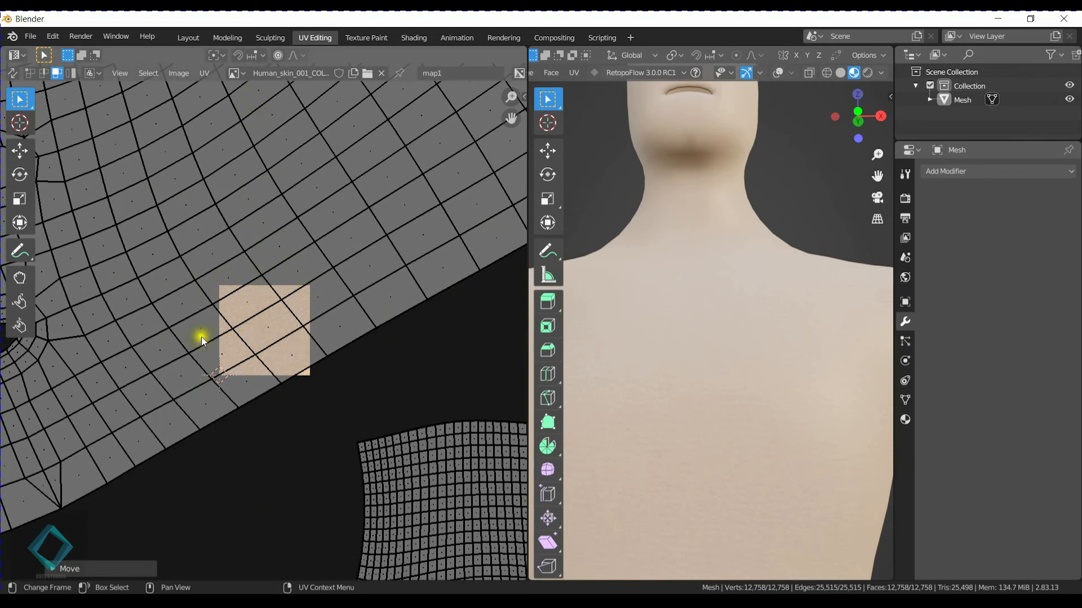
pyautogui.scroll(-8, 338, 243)
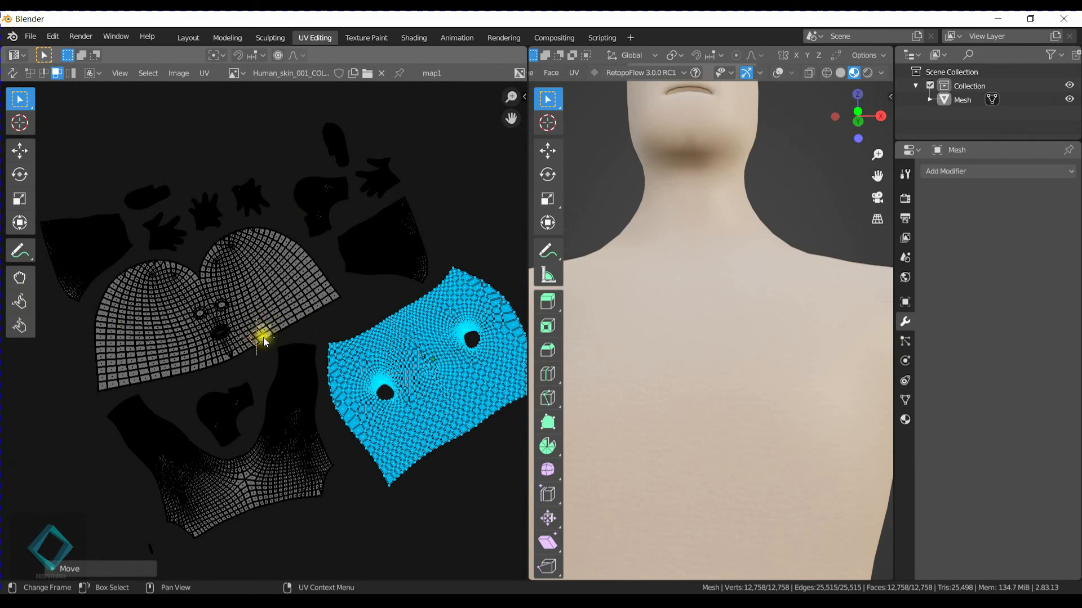
pyautogui.scroll(10, 278, 380)
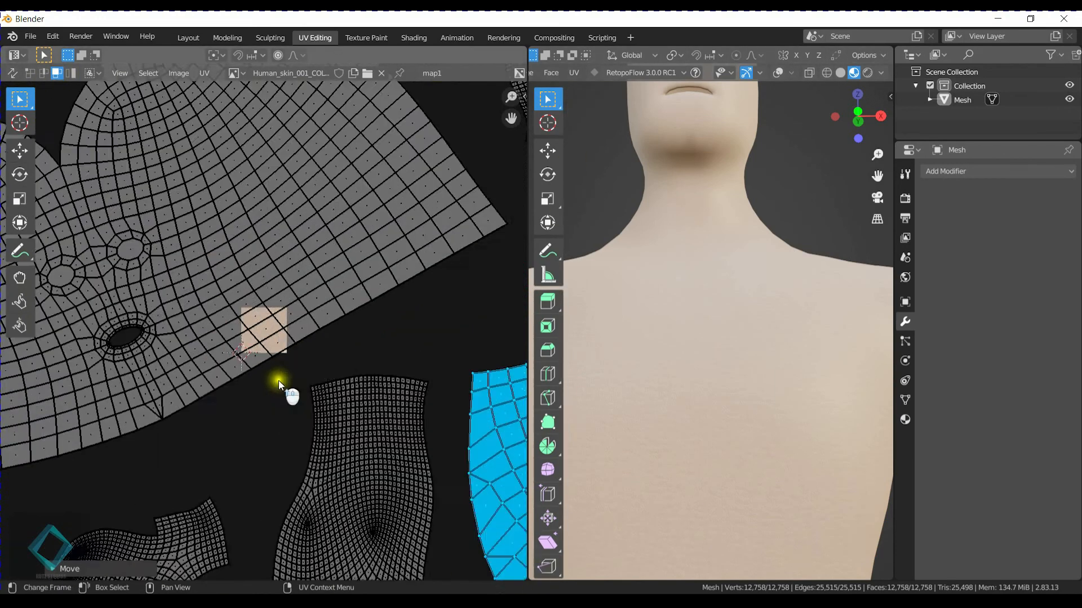
# Inspect the skin texture on the character's whole figure and close up on its upper body.
pyautogui.scroll(-2, 285, 322)
pyautogui.scroll(-2, 699, 367)
pyautogui.scroll(-5, 688, 358)
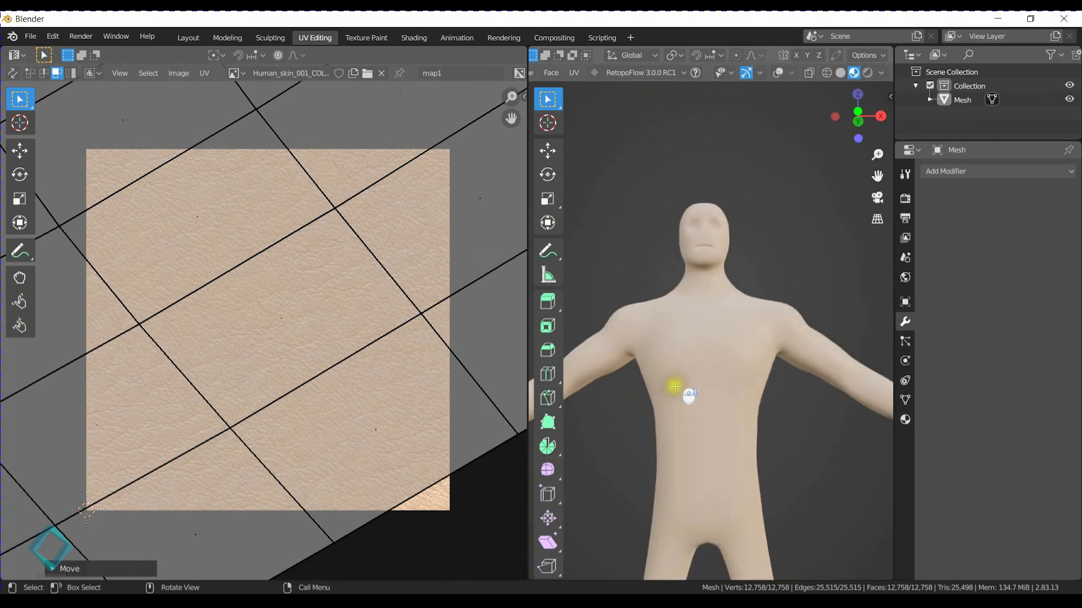
pyautogui.moveTo(674, 384); pyautogui.dragTo(654, 427, button='middle')
pyautogui.scroll(10, 684, 391)
pyautogui.keyDown('shift'); pyautogui.moveTo(746, 318); pyautogui.dragTo(768, 367, button='middle'); pyautogui.keyUp('shift')
pyautogui.scroll(-2, 744, 349)
pyautogui.scroll(-3, 778, 468)
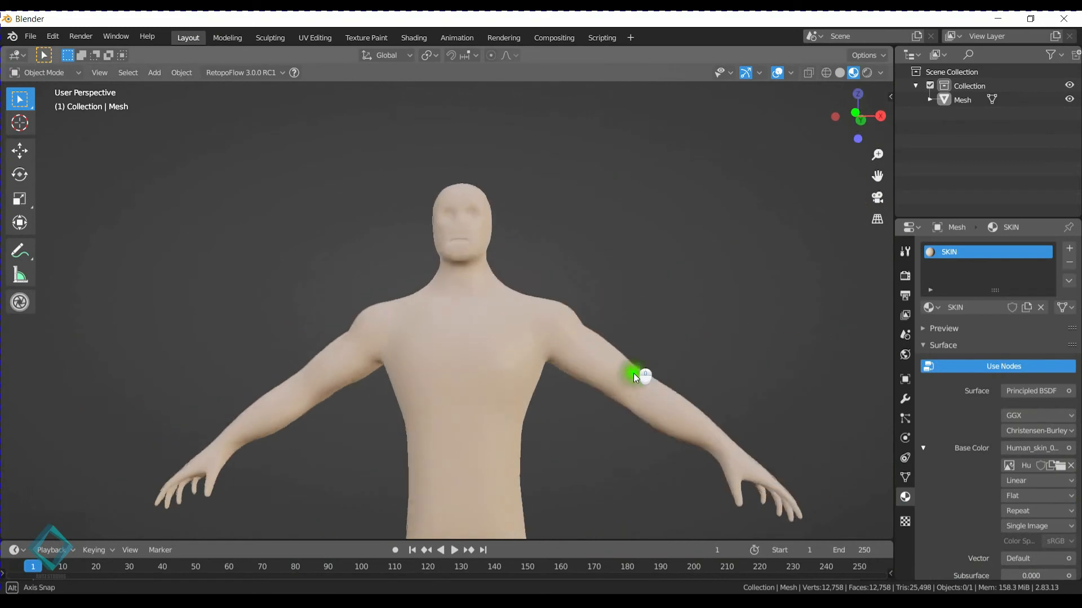
# Review the textured character from the side and front, ending close up on the head and shoulders.
pyautogui.keyDown('shift'); pyautogui.moveTo(635, 375); pyautogui.dragTo(406, 363, button='middle'); pyautogui.keyUp('shift')
pyautogui.scroll(-2, 654, 319)
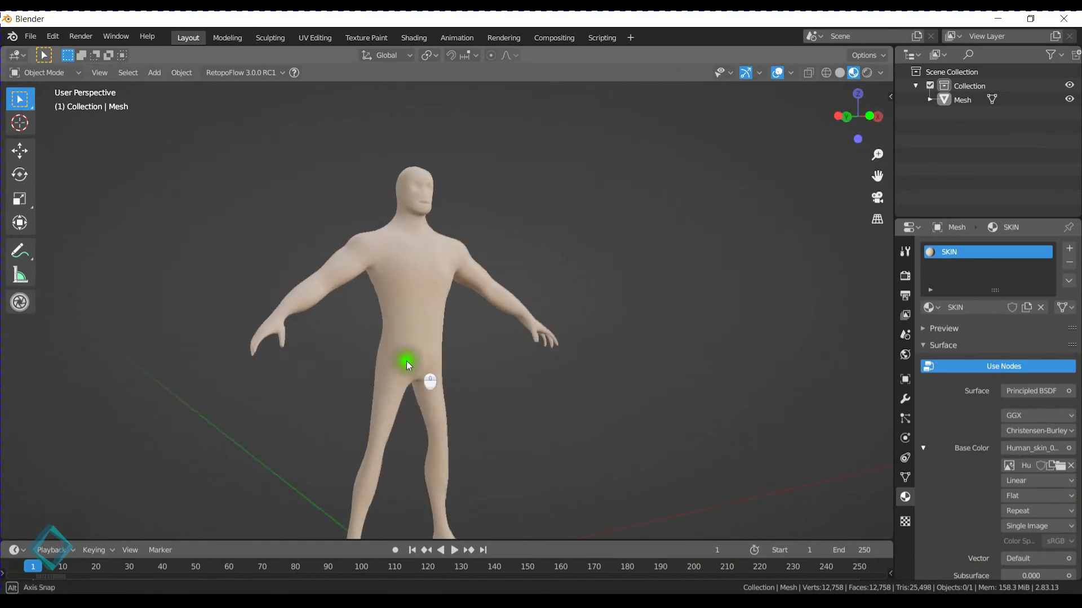
pyautogui.scroll(4, 528, 363)
pyautogui.keyDown('shift'); pyautogui.moveTo(589, 394); pyautogui.dragTo(681, 428, button='middle'); pyautogui.keyUp('shift')
pyautogui.moveTo(681, 428); pyautogui.dragTo(658, 413, button='middle')
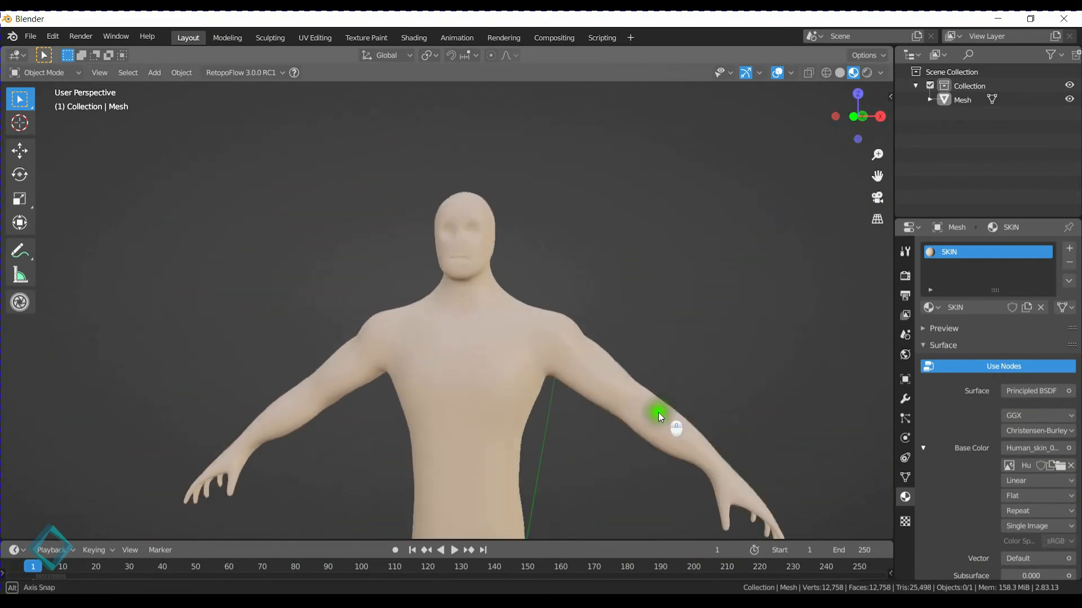
pyautogui.scroll(6, 652, 412)
pyautogui.keyDown('shift'); pyautogui.moveTo(620, 316); pyautogui.dragTo(671, 386, button='middle'); pyautogui.keyUp('shift')
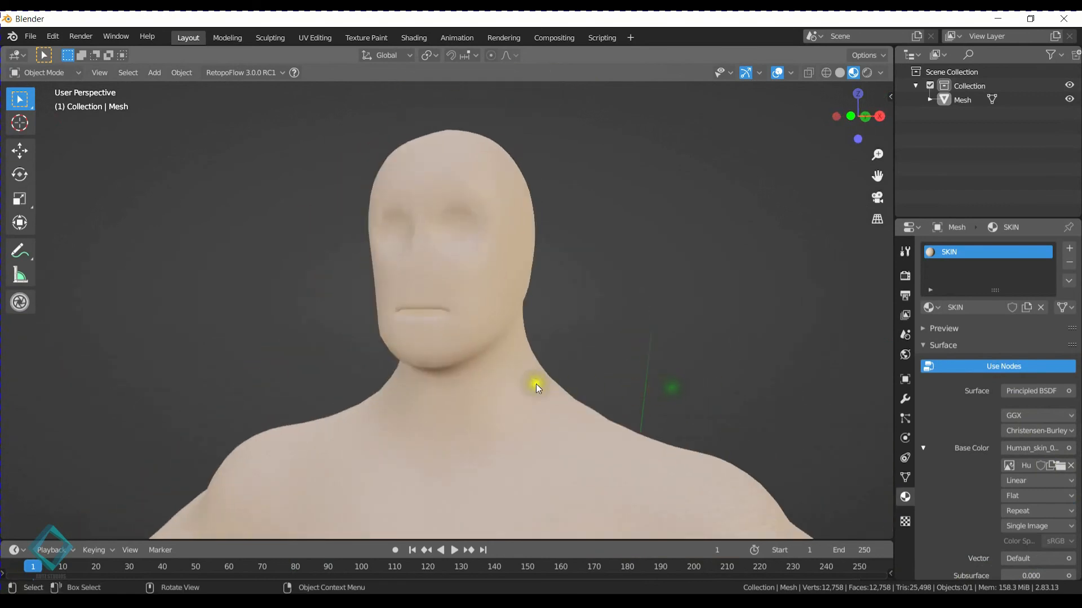
# Check the skin texture down the torso and legs and around the character's back.
pyautogui.keyDown('shift'); pyautogui.moveTo(558, 432); pyautogui.dragTo(546, 378, button='middle'); pyautogui.keyUp('shift')
pyautogui.scroll(-2, 545, 379)
pyautogui.keyDown('shift'); pyautogui.moveTo(500, 432); pyautogui.dragTo(475, 330, button='middle'); pyautogui.keyUp('shift')
pyautogui.scroll(-3, 452, 374)
pyautogui.keyDown('shift'); pyautogui.moveTo(444, 390); pyautogui.dragTo(507, 272, button='middle'); pyautogui.keyUp('shift')
pyautogui.moveTo(585, 296); pyautogui.dragTo(491, 283, button='middle')
pyautogui.keyDown('shift'); pyautogui.moveTo(501, 372); pyautogui.dragTo(419, 369, button='middle'); pyautogui.keyUp('shift')
pyautogui.scroll(-2, 505, 387)
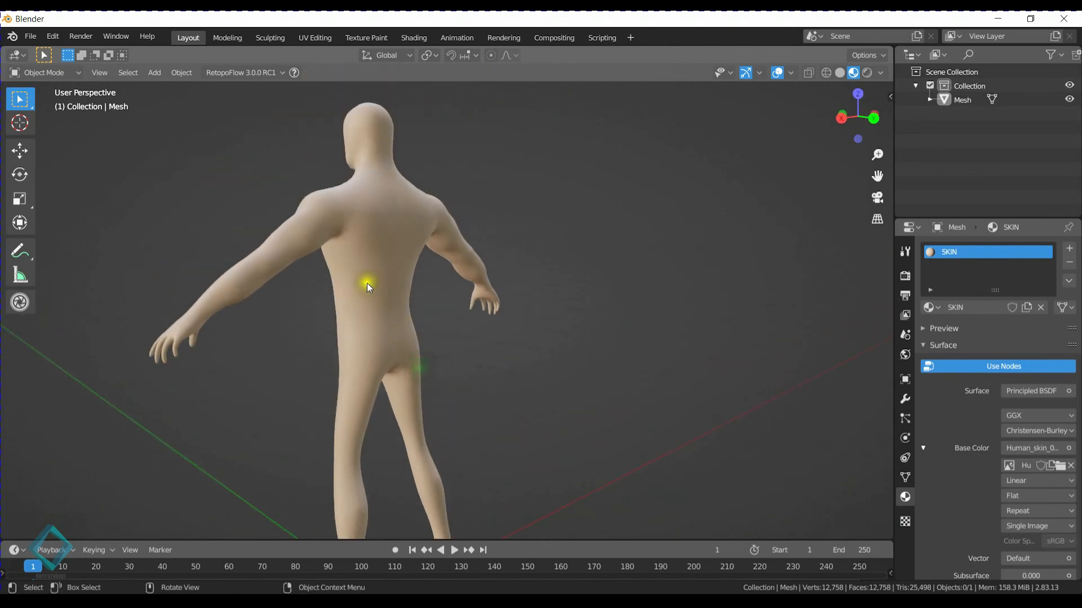
pyautogui.moveTo(366, 287); pyautogui.dragTo(507, 357, button='middle')
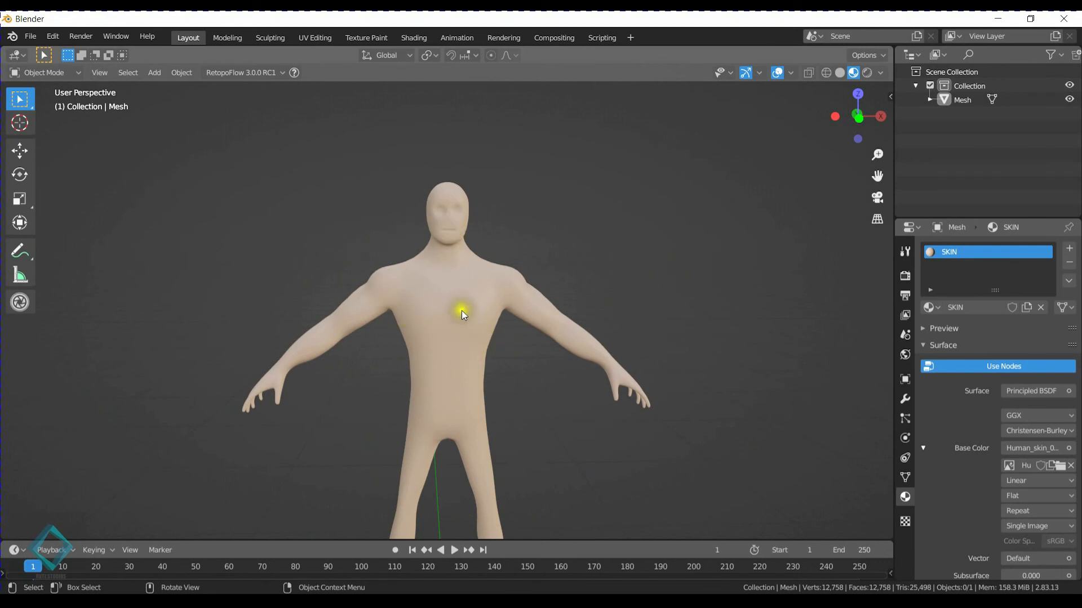
pyautogui.moveTo(447, 286); pyautogui.dragTo(422, 321, button='middle')
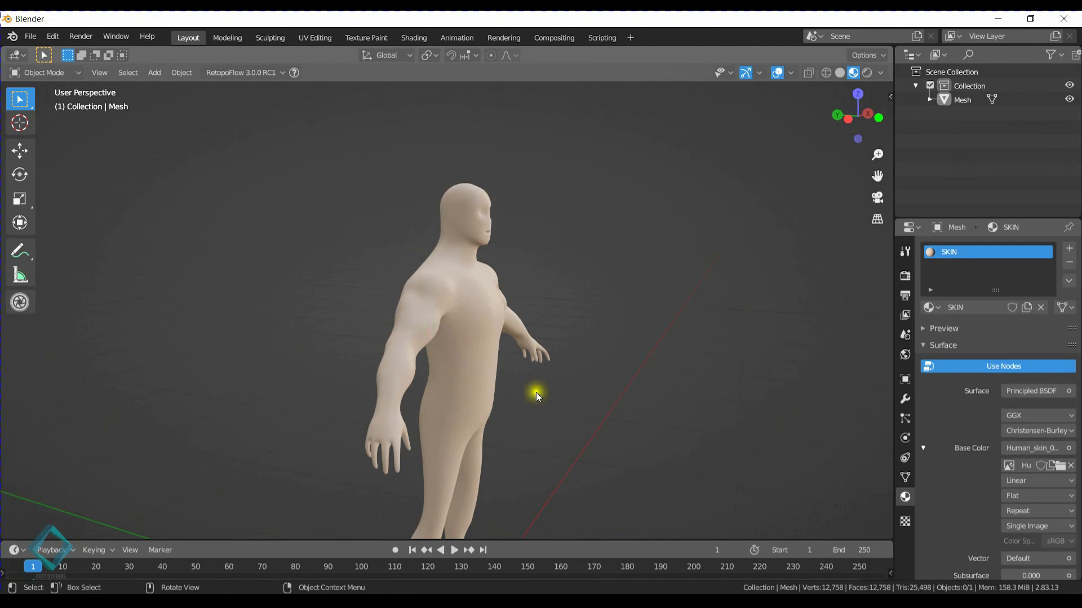
pyautogui.moveTo(536, 392); pyautogui.dragTo(518, 362, button='middle')
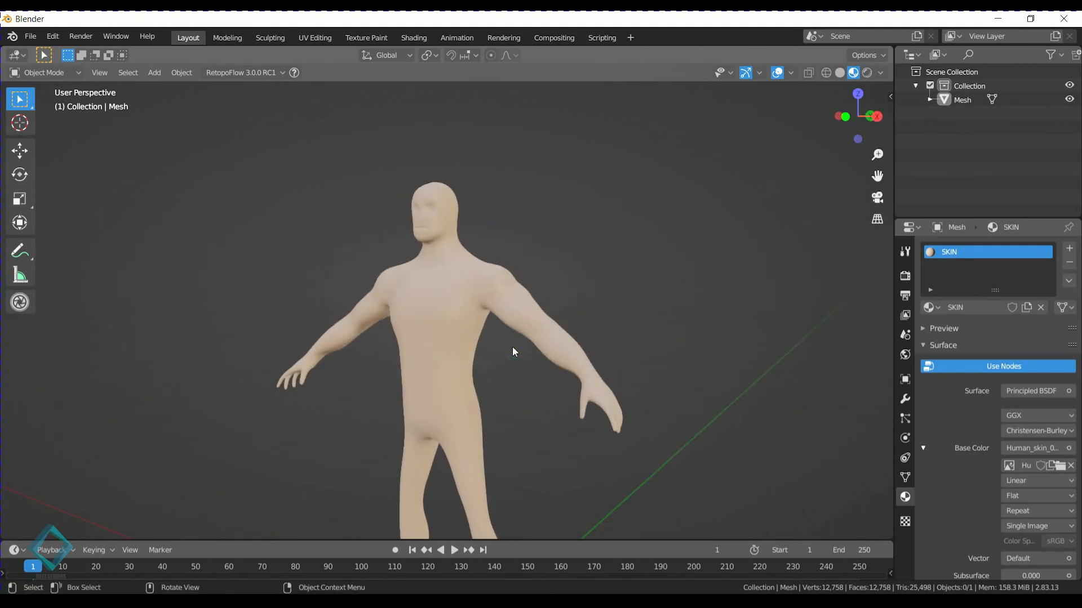
pyautogui.moveTo(514, 353); pyautogui.dragTo(543, 454, button='middle')
pyautogui.scroll(2, 516, 370)
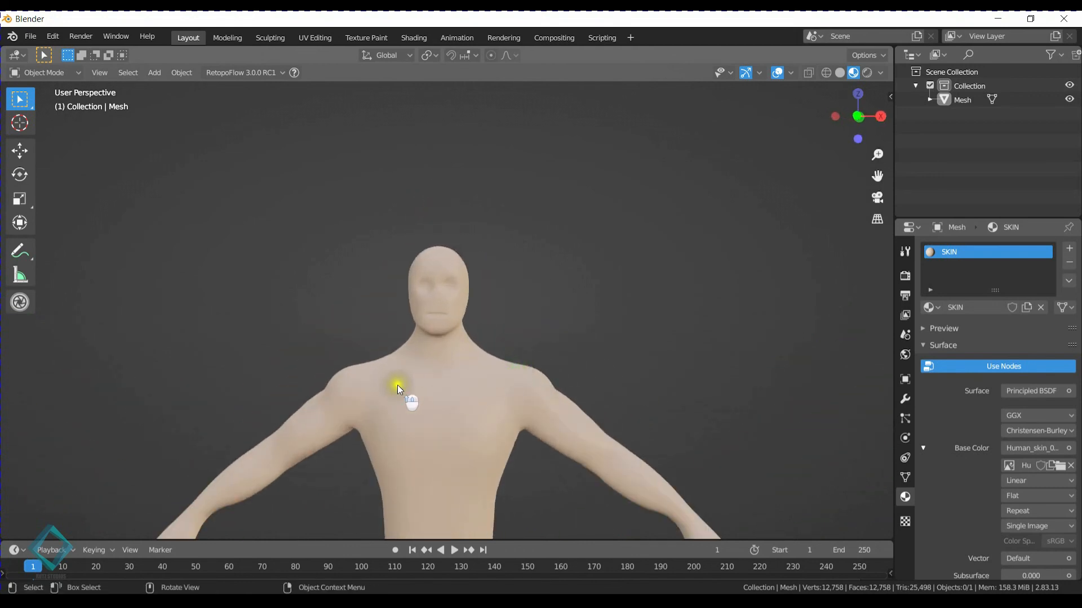
pyautogui.moveTo(397, 384); pyautogui.dragTo(592, 349, button='middle')
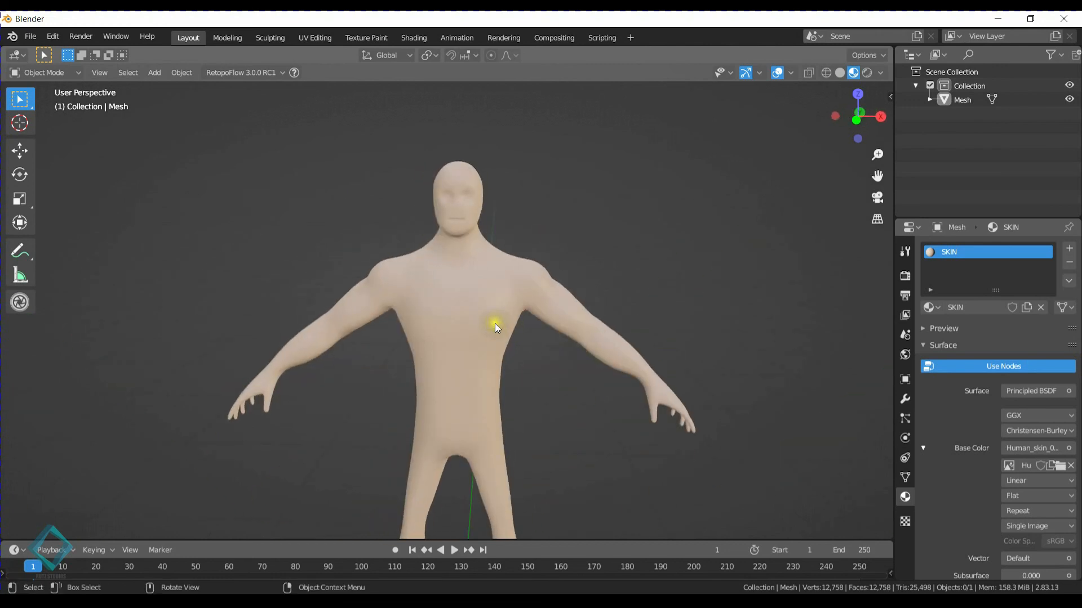